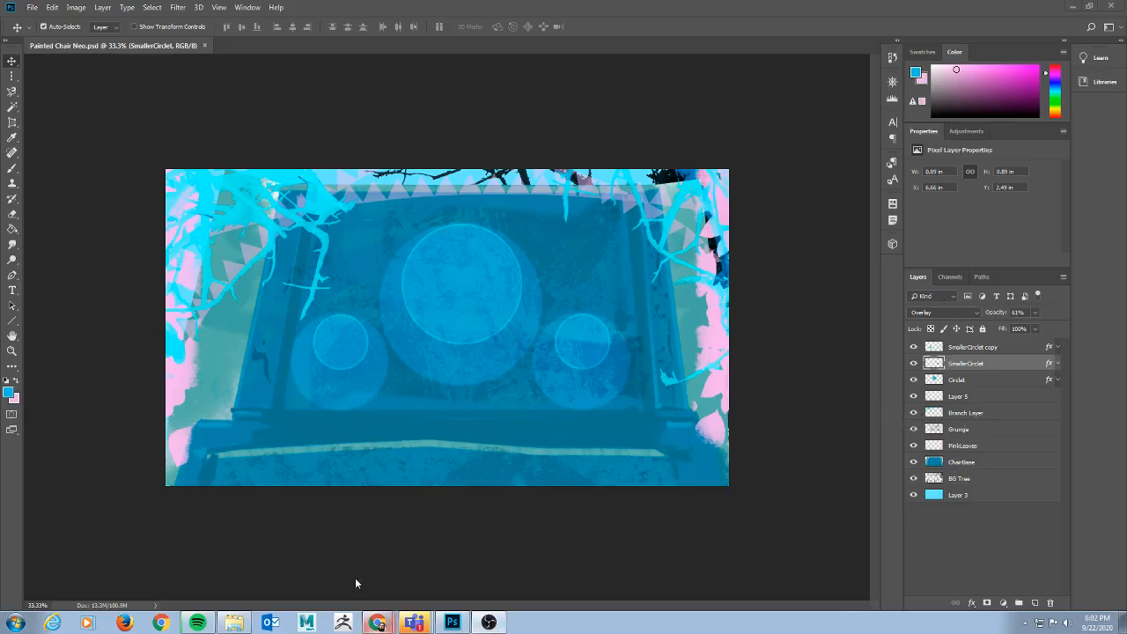
Switch to Chrome to review the Sessions 6 items on the course page and return to Photoshop.
key("alt+Tab")
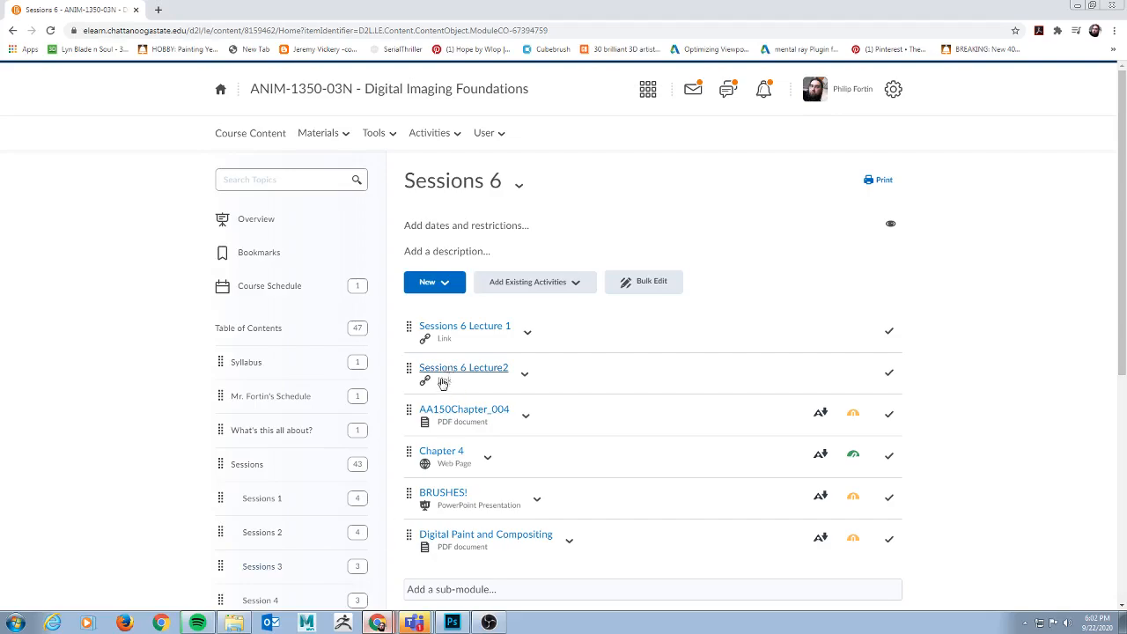
scroll(517, 415, "down", 2)
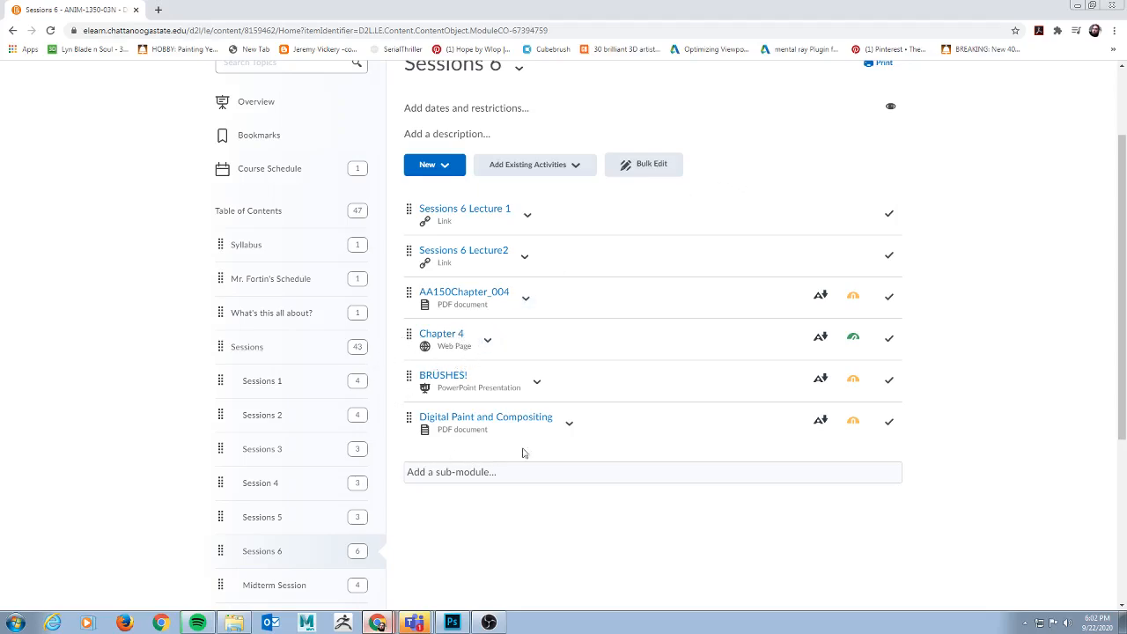
left_click(1079, 7)
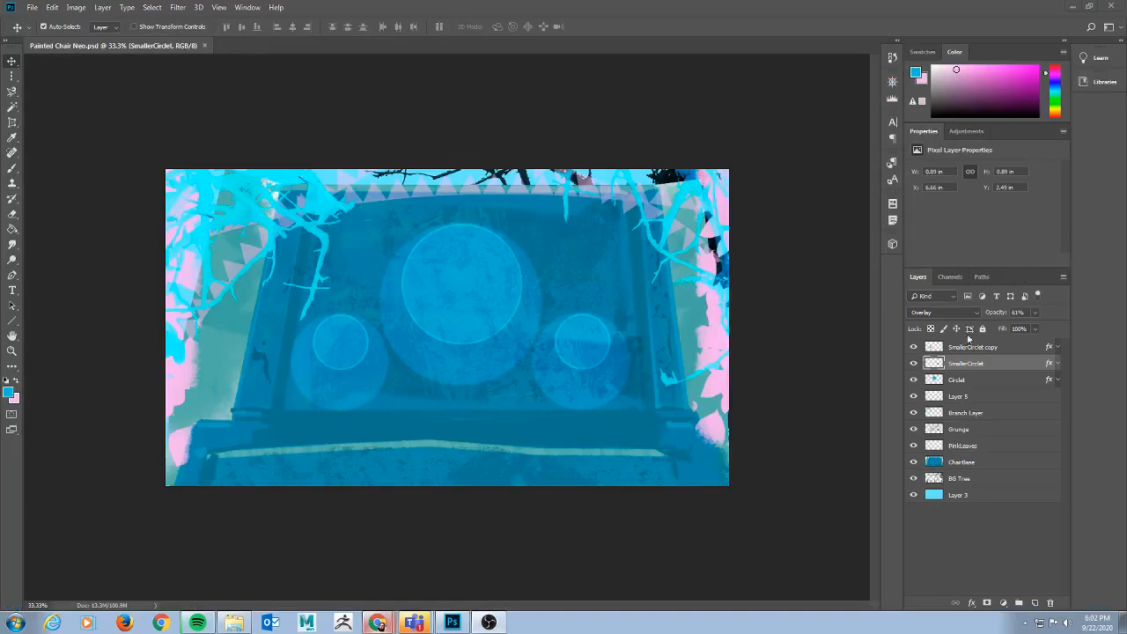
Create a 512 x 512 px document at 72 ppi with a white background and add an empty layer.
left_click(34, 10)
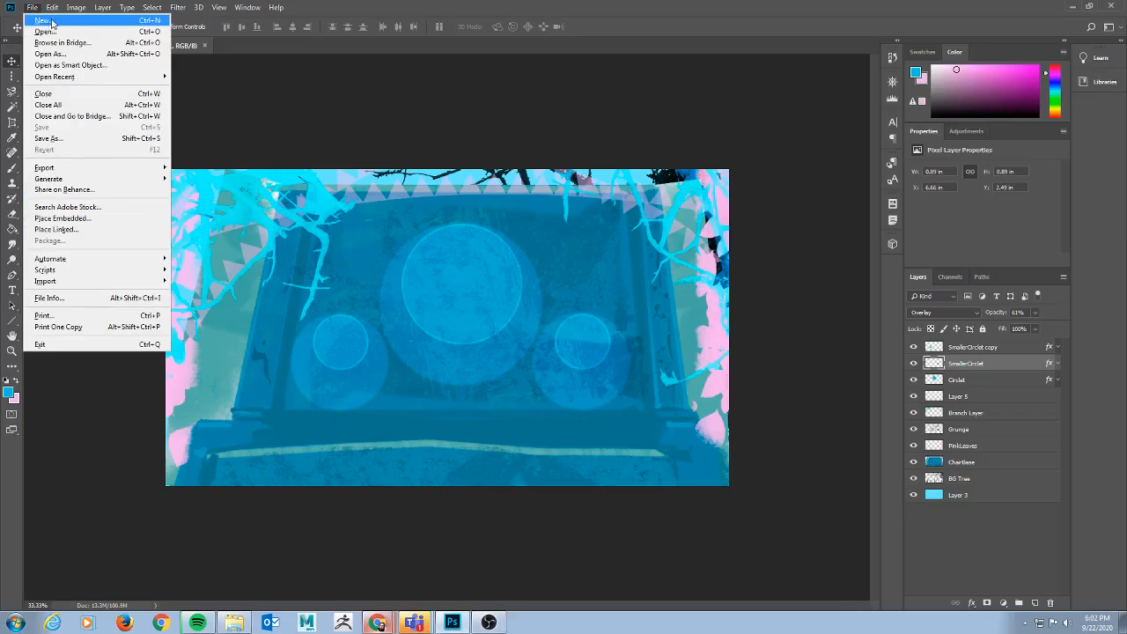
left_click(51, 21)
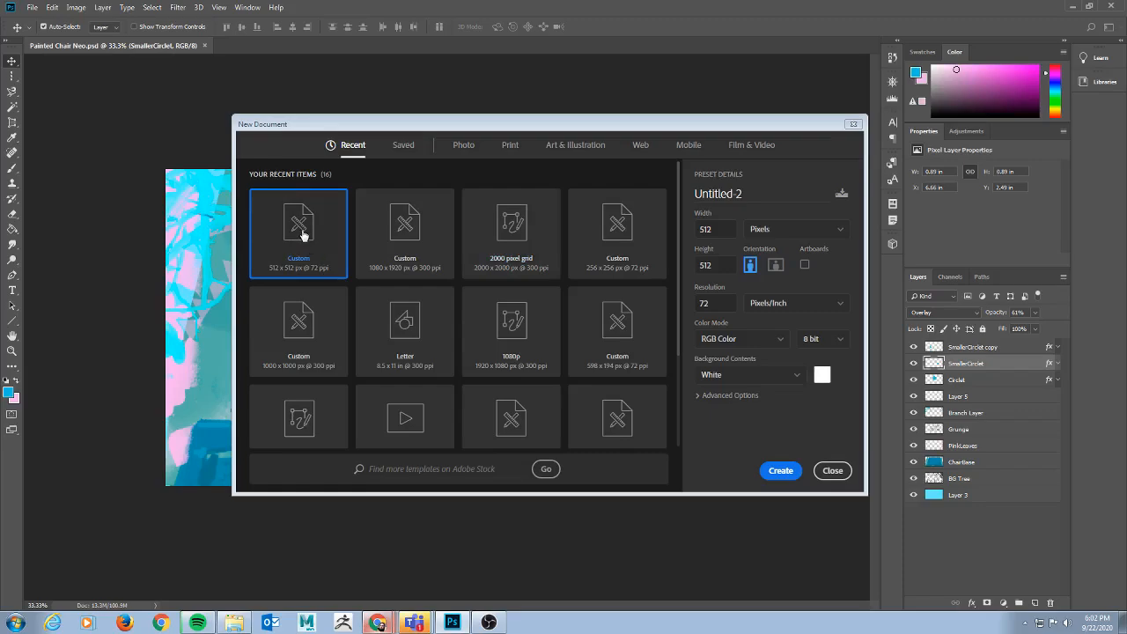
left_click(790, 472)
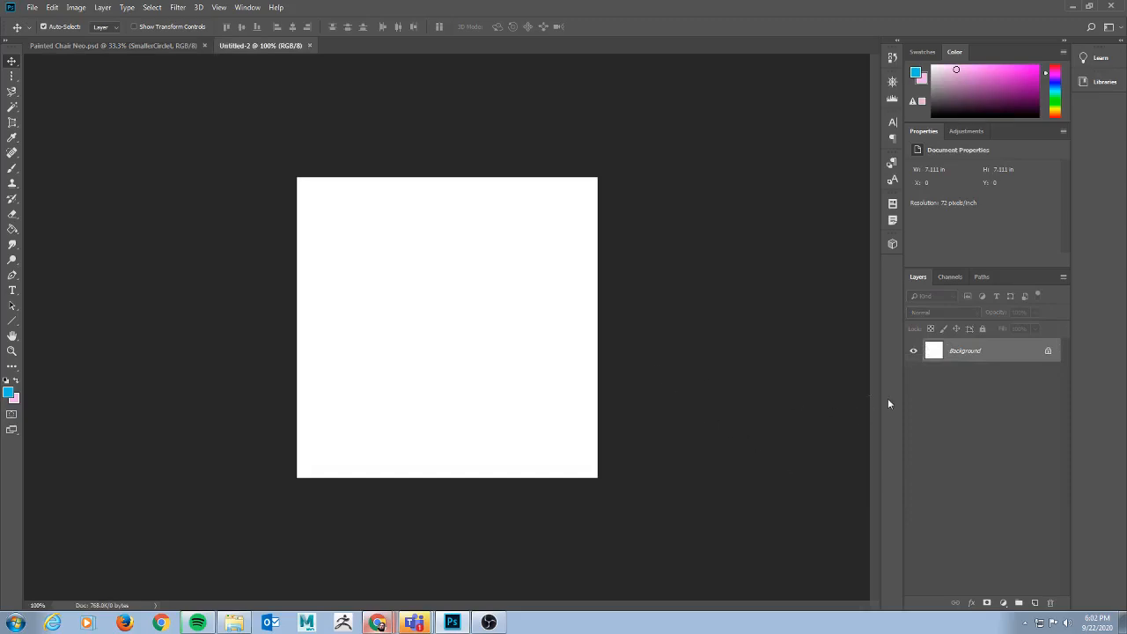
left_click(1034, 603)
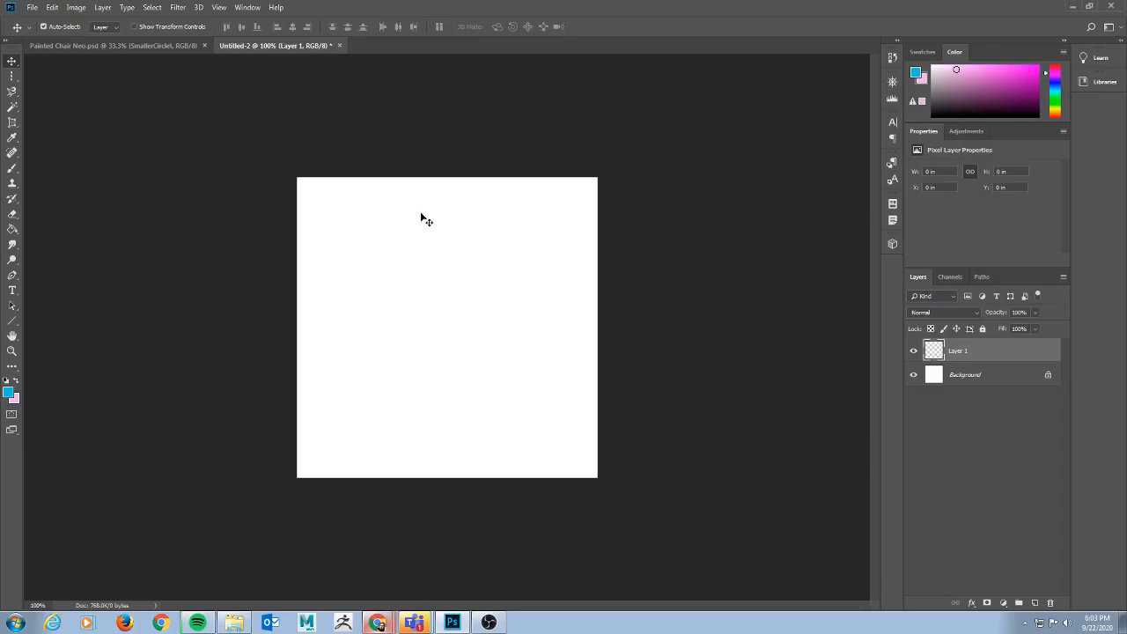
Activate the Brush tool, choose the Nicebrush preset below the Special Effects Brushes group and show its brush tip settings.
key("b")
key("F5")
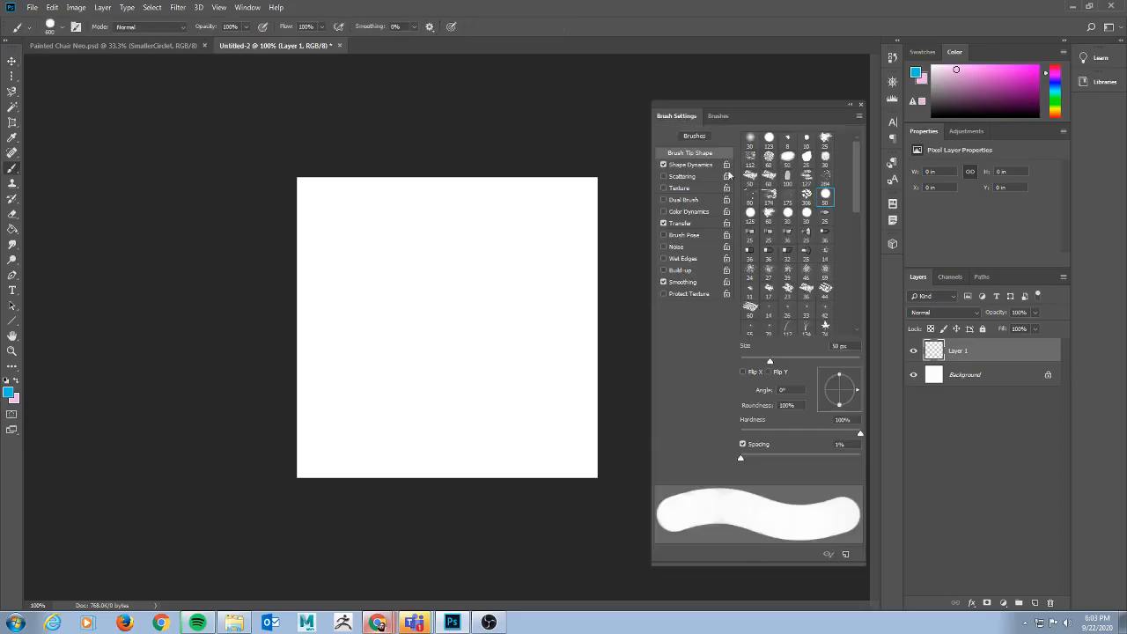
left_click(718, 116)
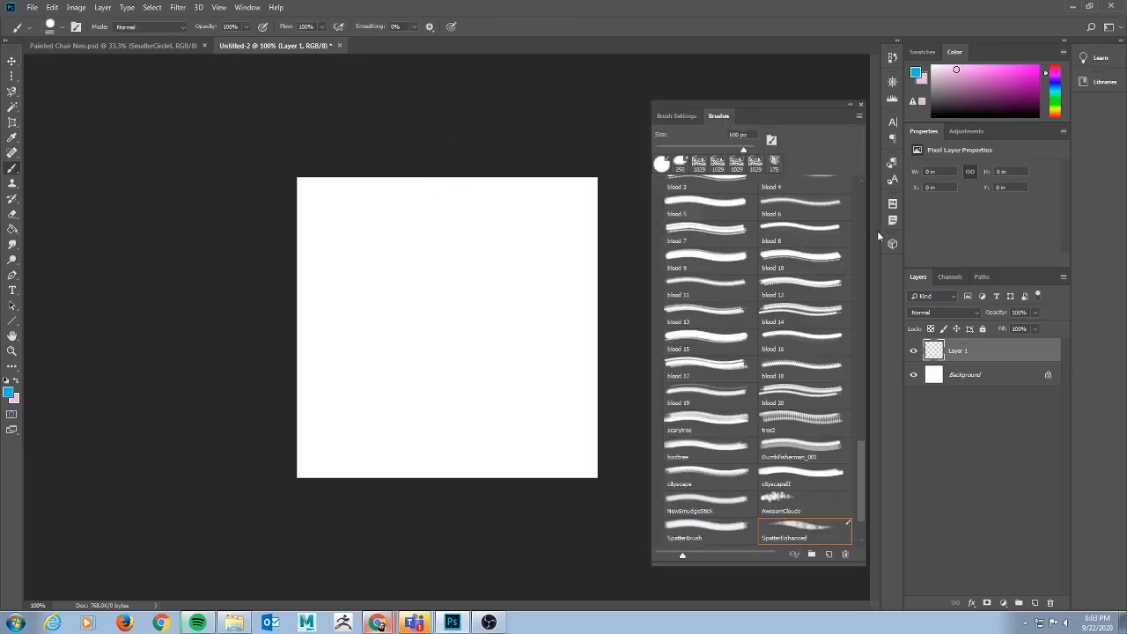
left_click_drag(861, 452, 860, 479)
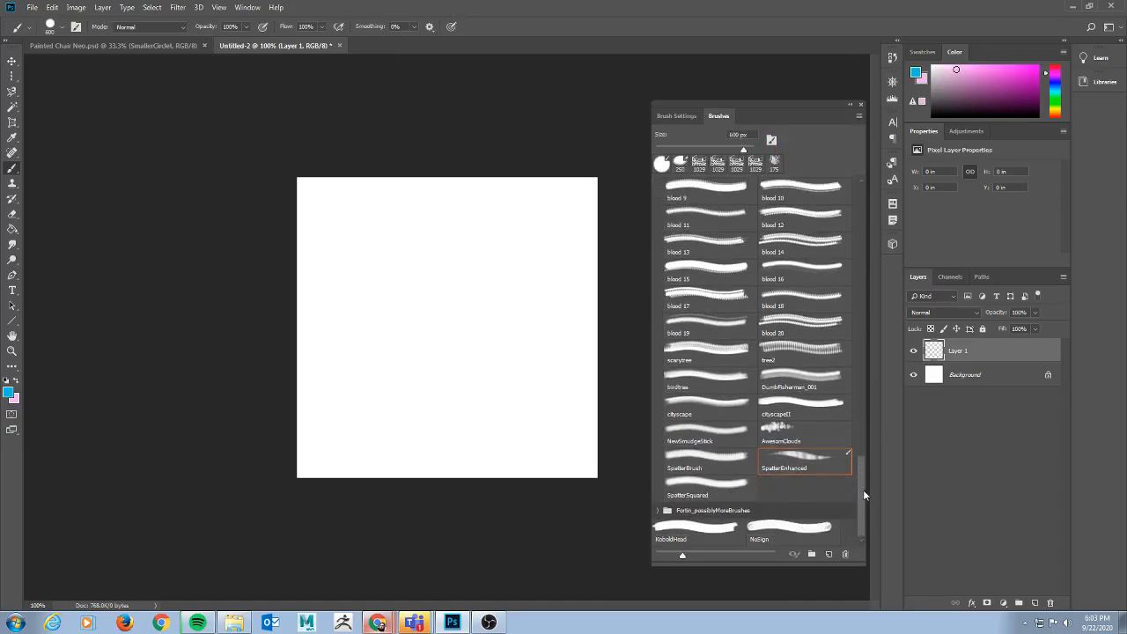
left_click_drag(862, 475, 849, 225)
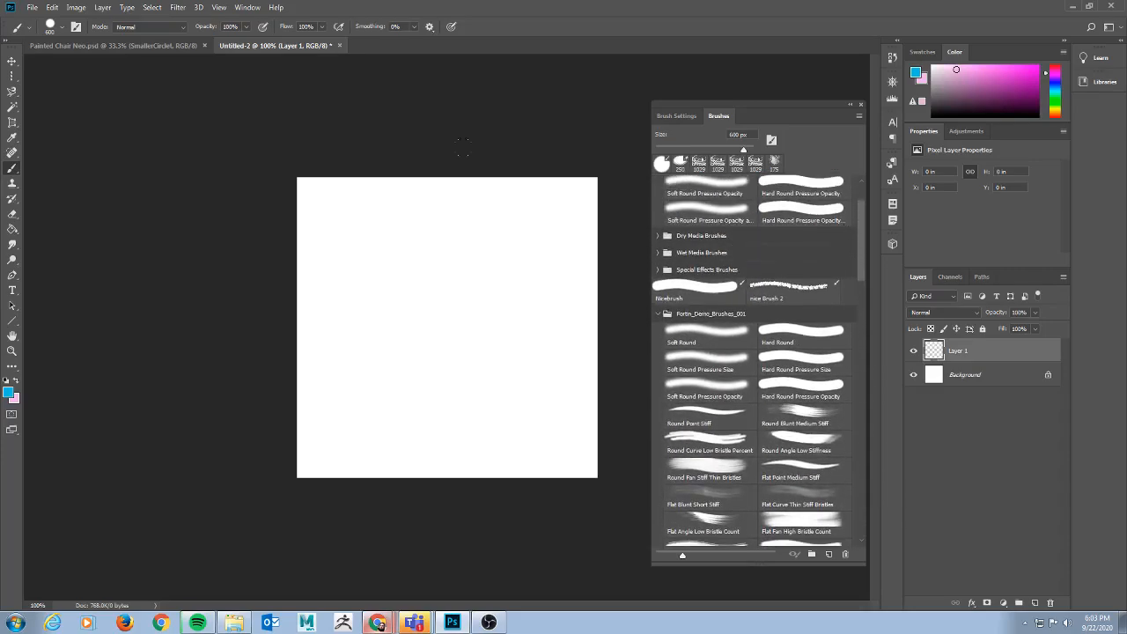
left_click(659, 315)
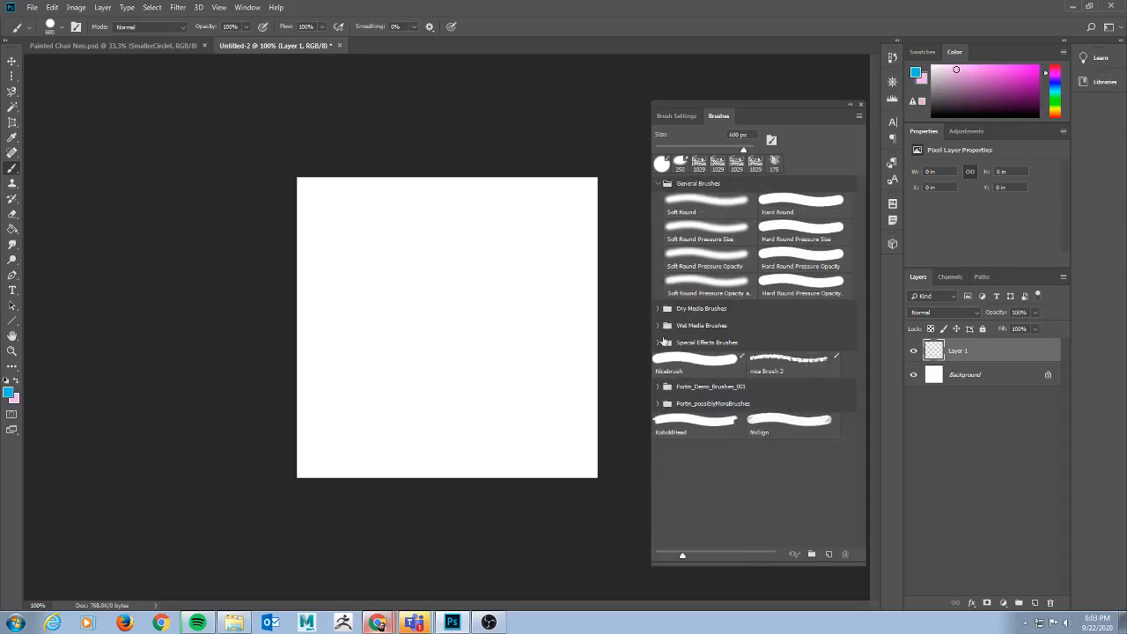
left_click(711, 367)
left_click(677, 116)
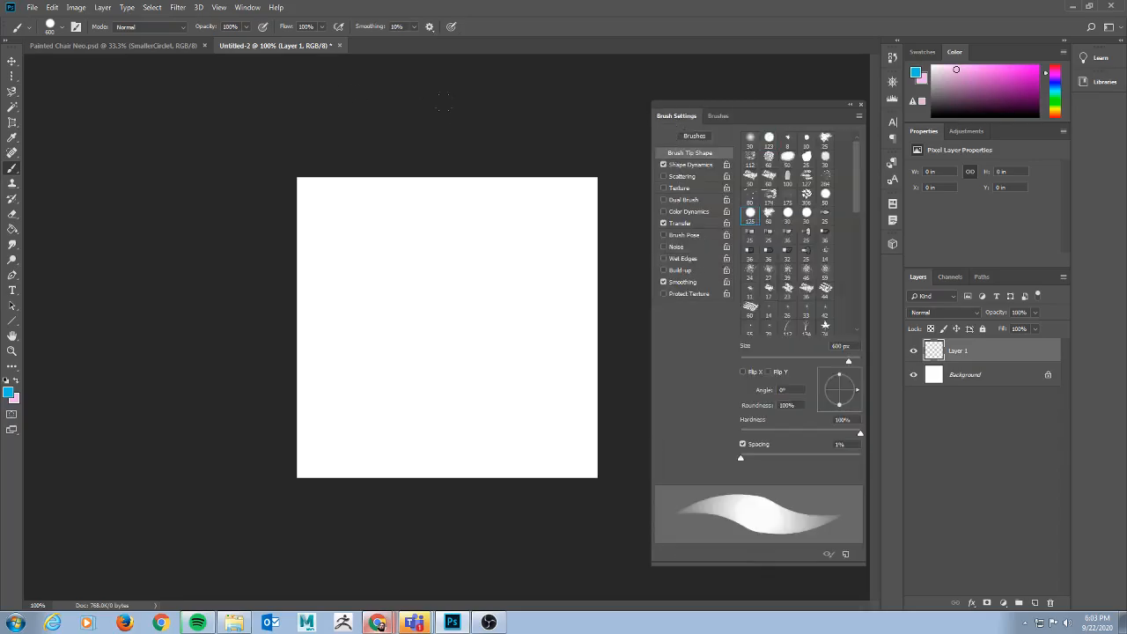
Reduce the brush size to 8 px and hide the brush settings.
key("bracketleft")
key("bracketleft")
key("bracketleft")
key("bracketleft")
key("bracketleft")
key("bracketleft")
key("bracketleft")
key("bracketleft")
key("bracketleft")
key("bracketleft")
key("bracketleft")
key("bracketleft")
key("bracketleft")
key("bracketleft")
key("bracketleft")
key("bracketleft")
key("bracketleft")
key("bracketleft")
key("bracketleft")
key("bracketleft")
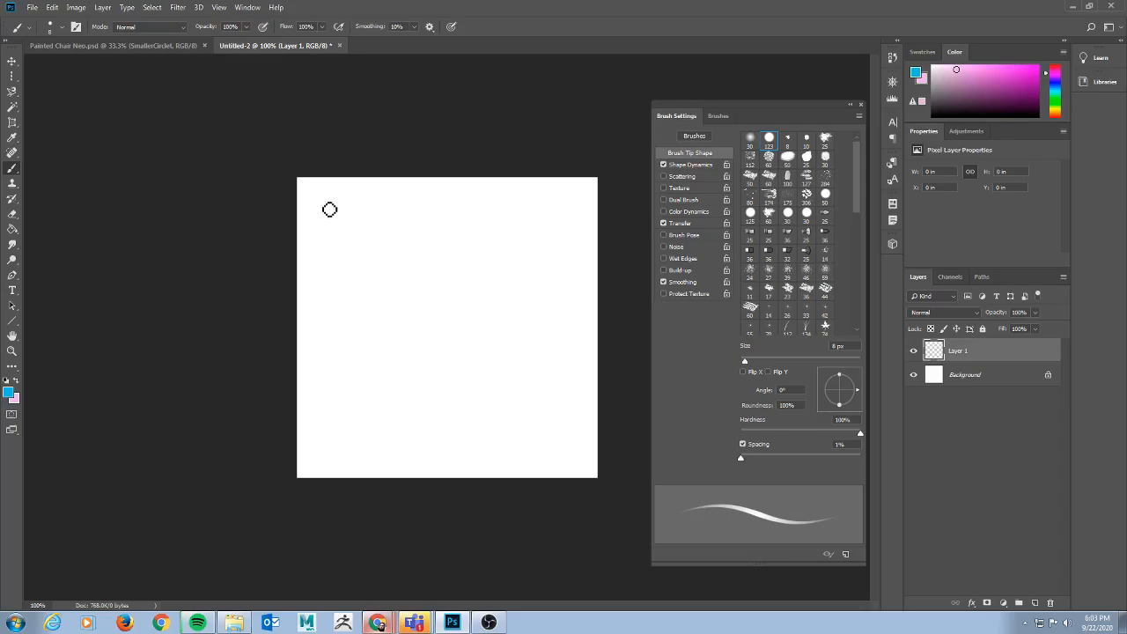
key("F5")
key("F5")
key("F5")
key("F5")
key("F5")
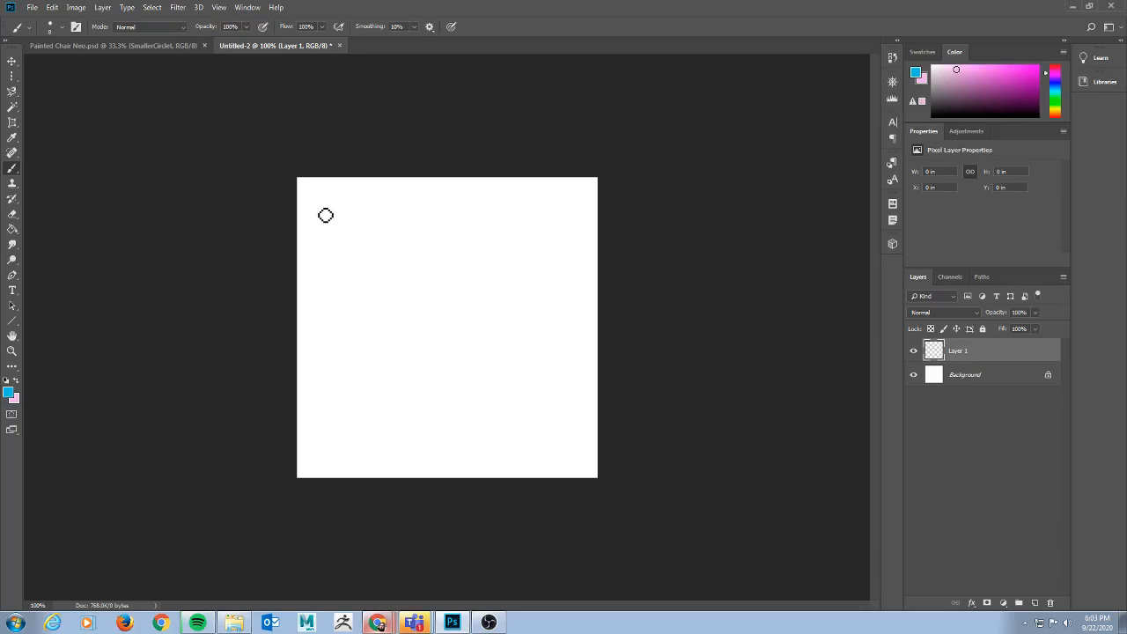
Handwrite "HUE-Color" in black with a thinner brush near the canvas's upper-left corner.
key("[")
key("[")
key("x")
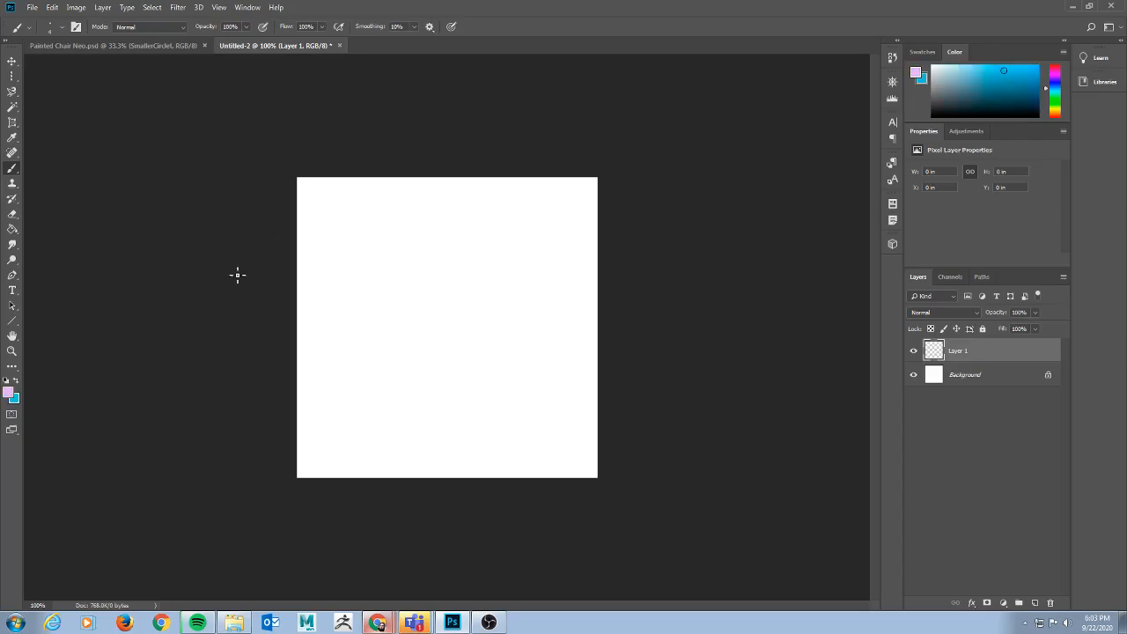
left_click_drag(991, 109, 819, 145)
key("x")
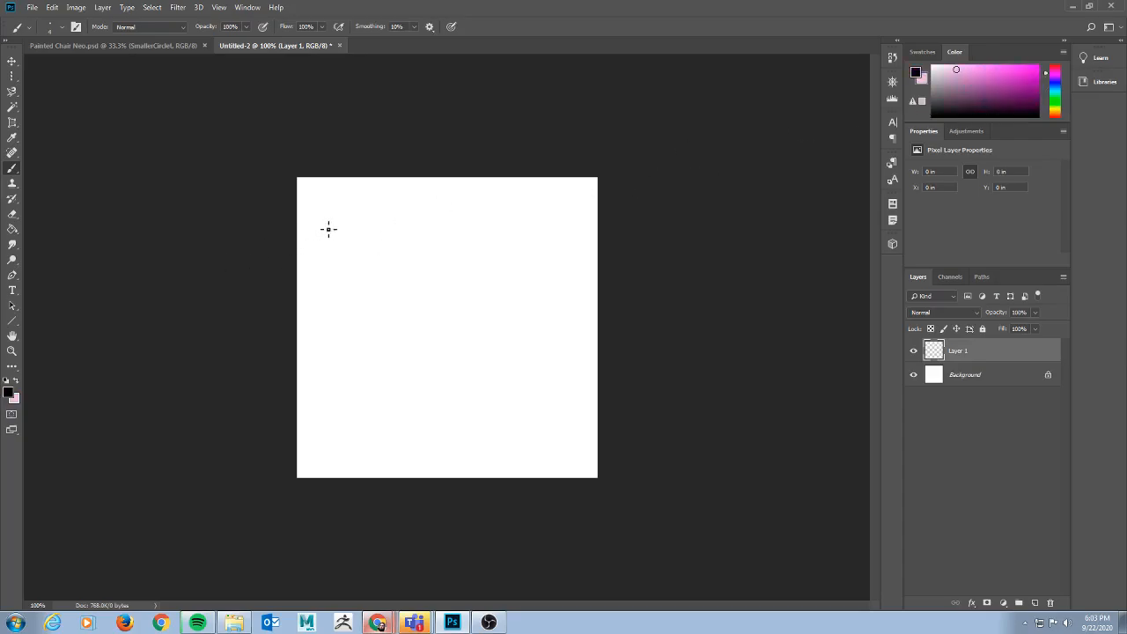
mouse_move(310, 191)
left_mouse_down()
mouse_move(310, 218)
mouse_move(330, 208)
mouse_move(330, 219)
mouse_move(350, 194)
mouse_move(376, 215)
left_mouse_up()
mouse_move(358, 209)
left_mouse_down()
mouse_move(415, 202)
mouse_move(425, 213)
mouse_move(458, 199)
left_mouse_up()
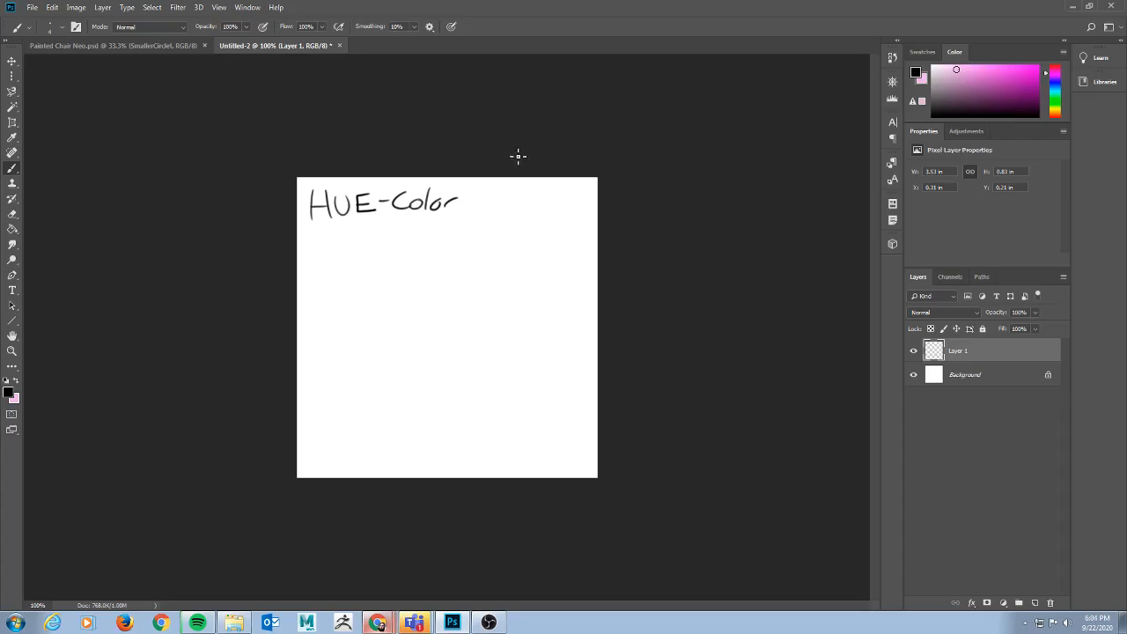
Paint a thick blue swatch stroke to the right of the "HUE-Color" text using a 30 px brush.
left_click(1055, 83)
left_click(1007, 81)
left_click_drag(1009, 79, 1007, 79)
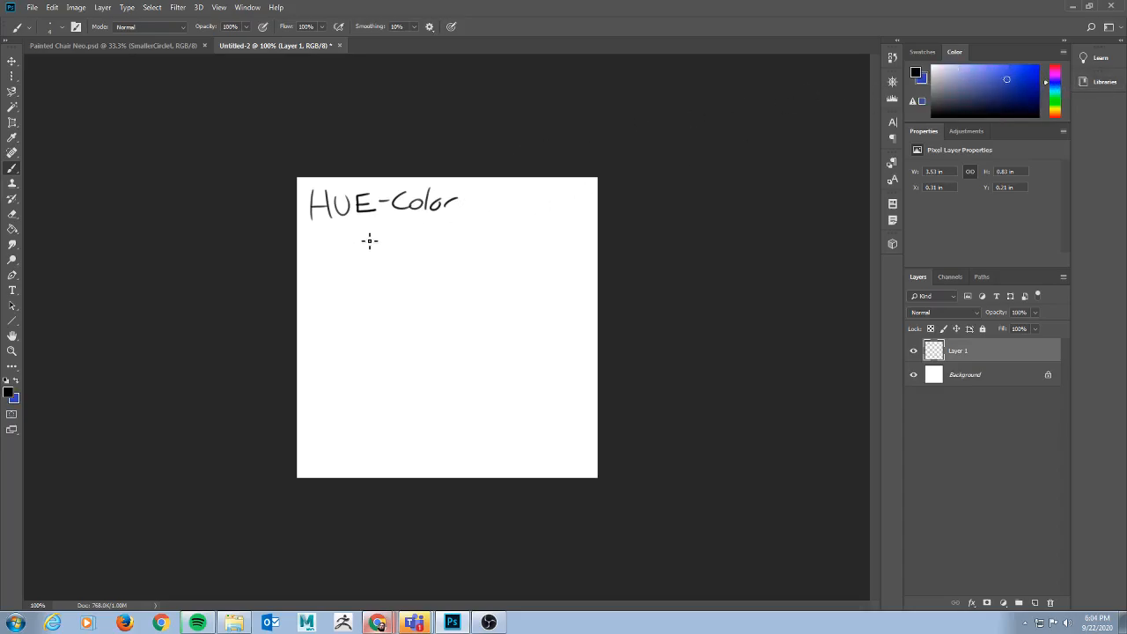
key("x")
key("bracketright")
key("bracketright")
key("bracketright")
left_click_drag(478, 202, 546, 195)
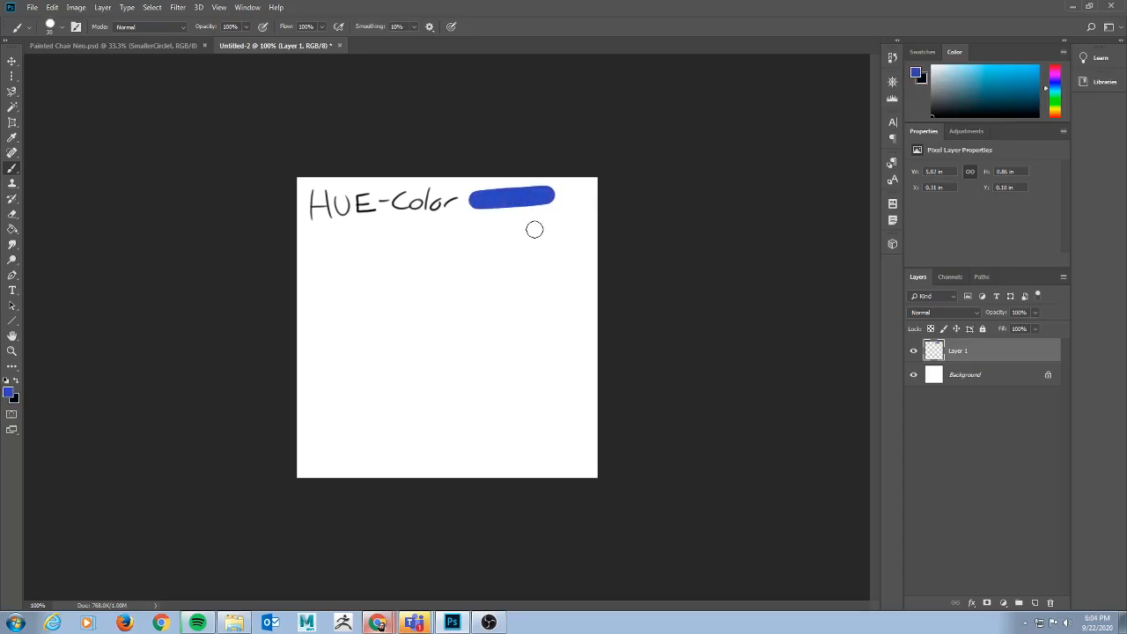
Choose a red hue and paint a red swatch stroke directly below the blue one.
left_click_drag(1062, 93, 1057, 59)
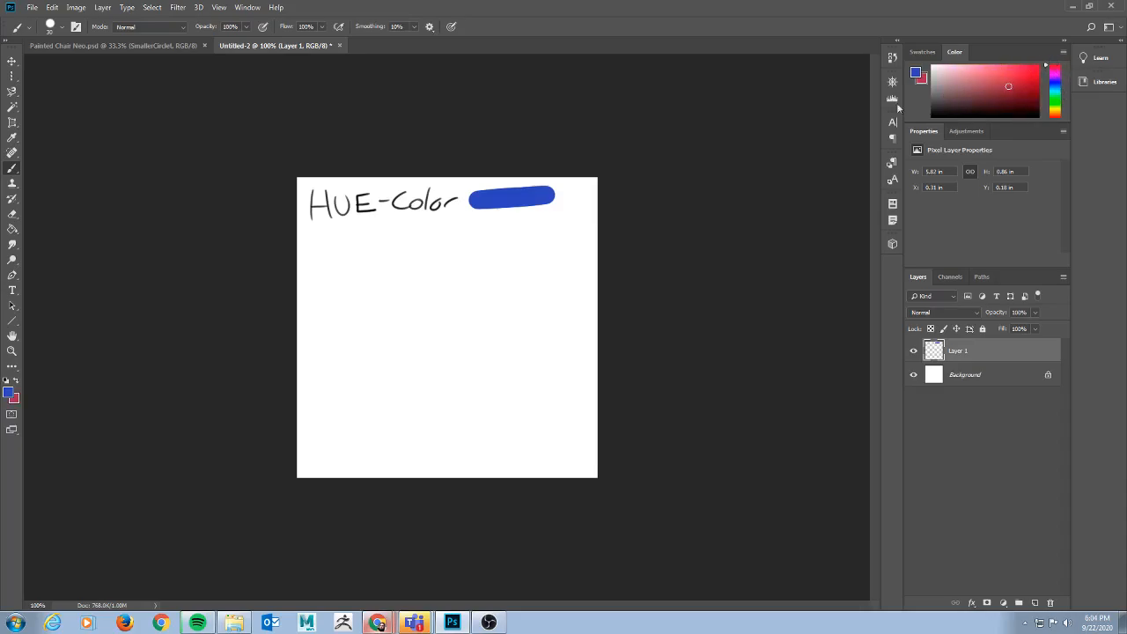
left_click_drag(478, 225, 576, 194)
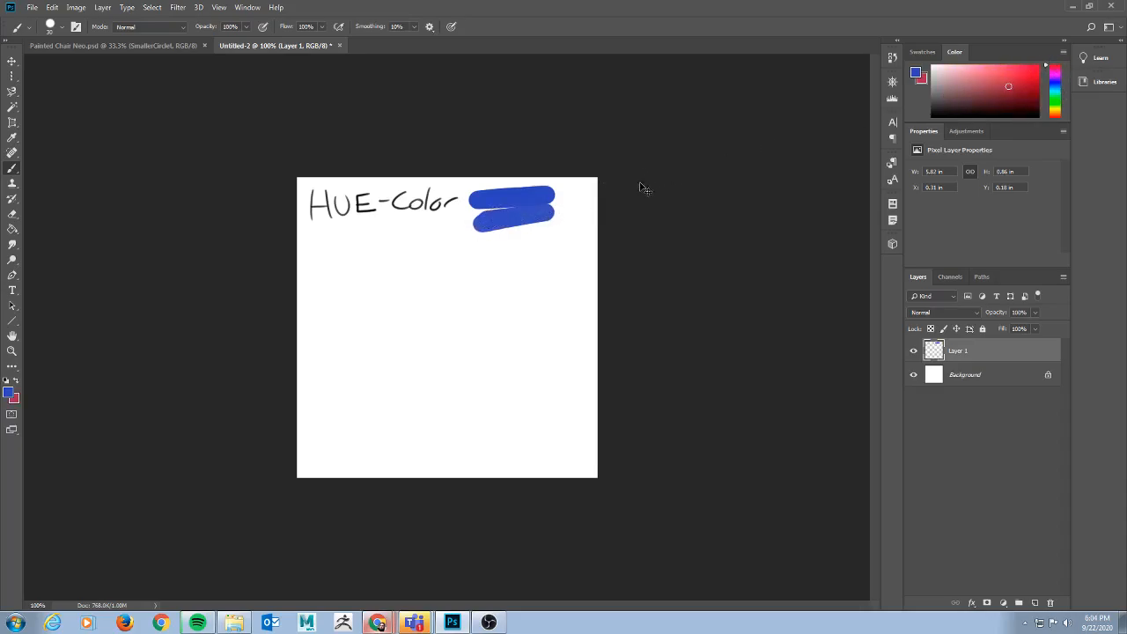
key("ctrl+z")
key("x")
mouse_move(498, 218)
left_mouse_down()
mouse_move(548, 215)
mouse_move(474, 226)
left_mouse_up()
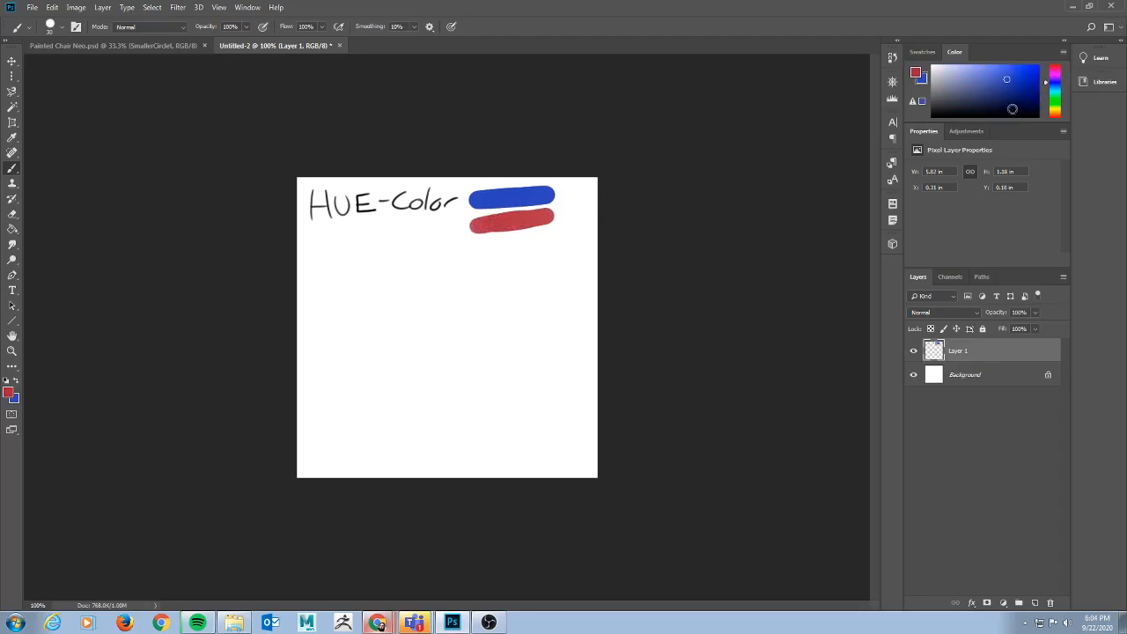
Choose a green hue and paint a slightly thicker green swatch stroke below the red one.
key("x")
key("bracketleft")
key("bracketleft")
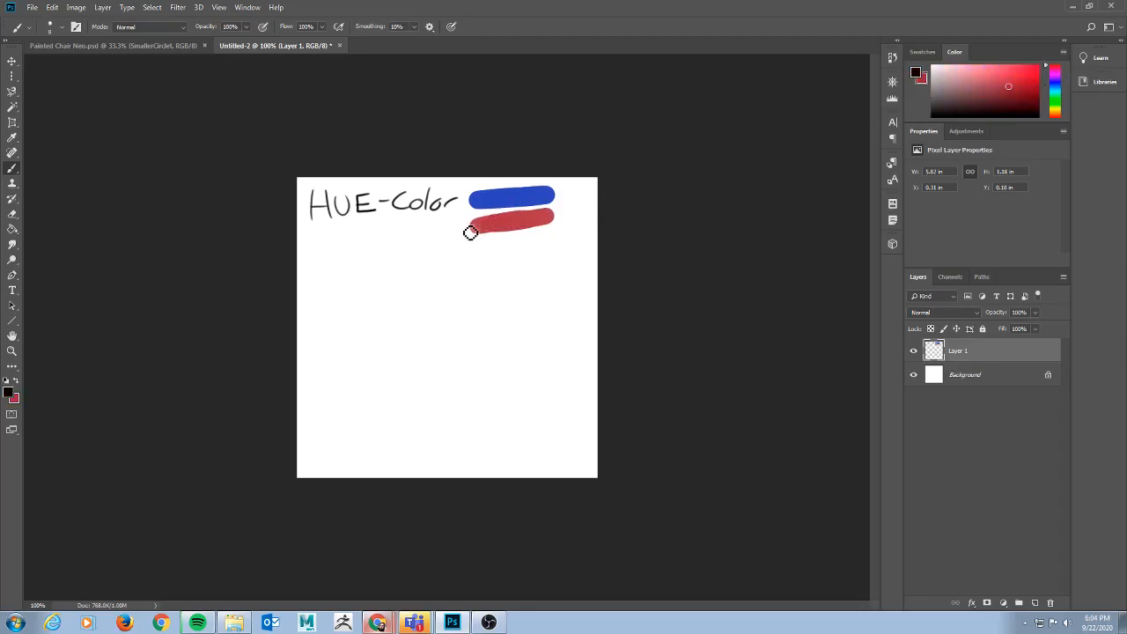
left_click(1054, 102)
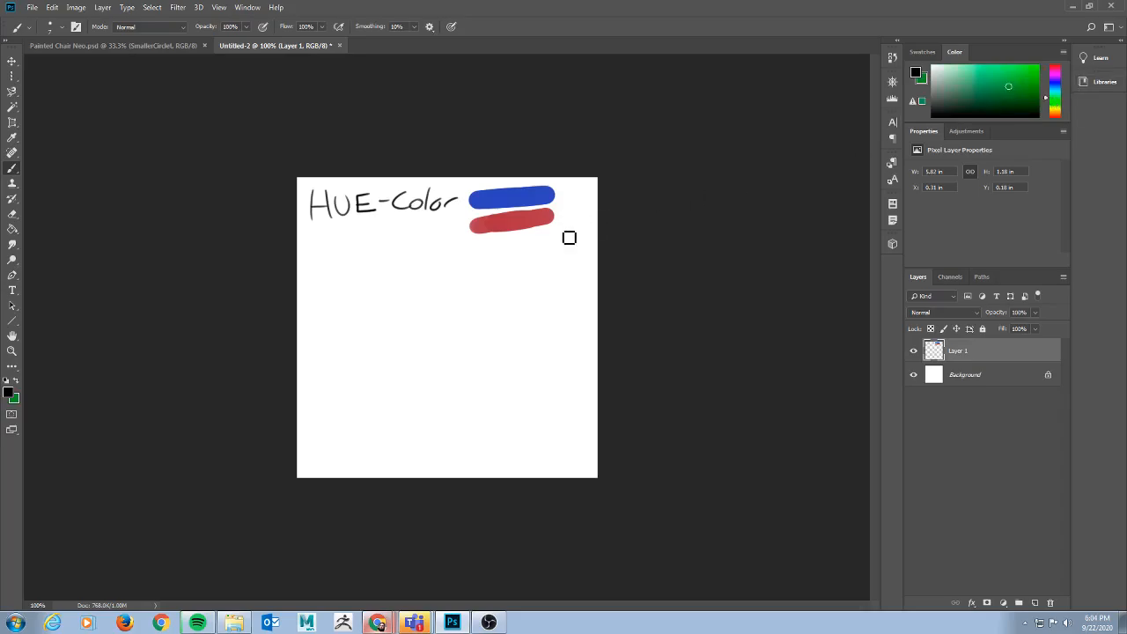
key("x")
key("bracketright")
key("bracketright")
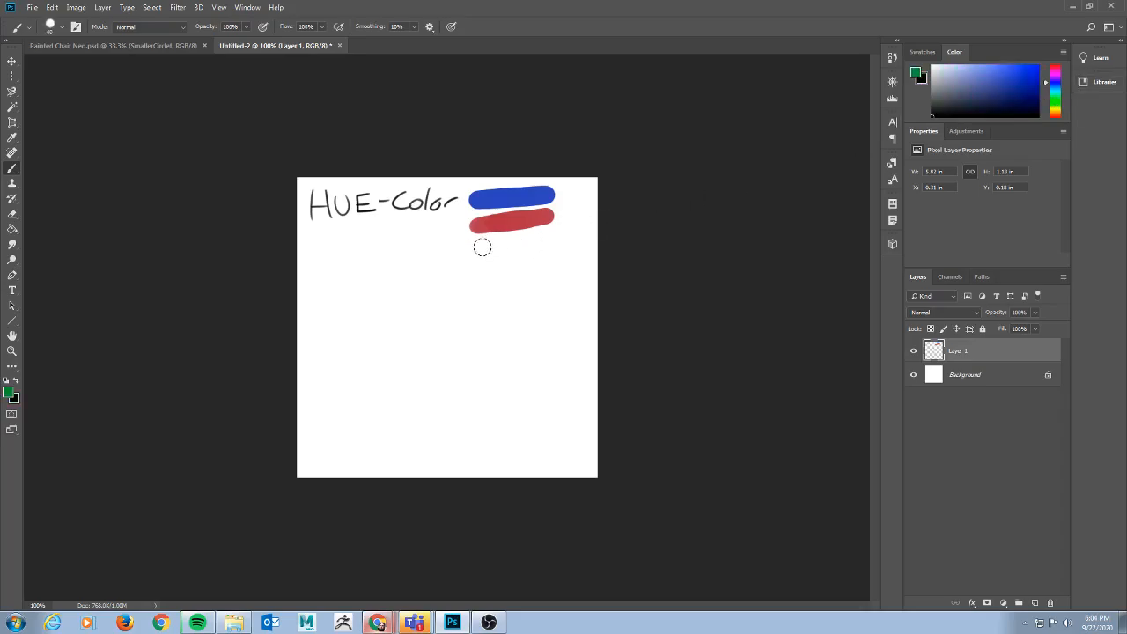
left_click_drag(481, 243, 518, 236)
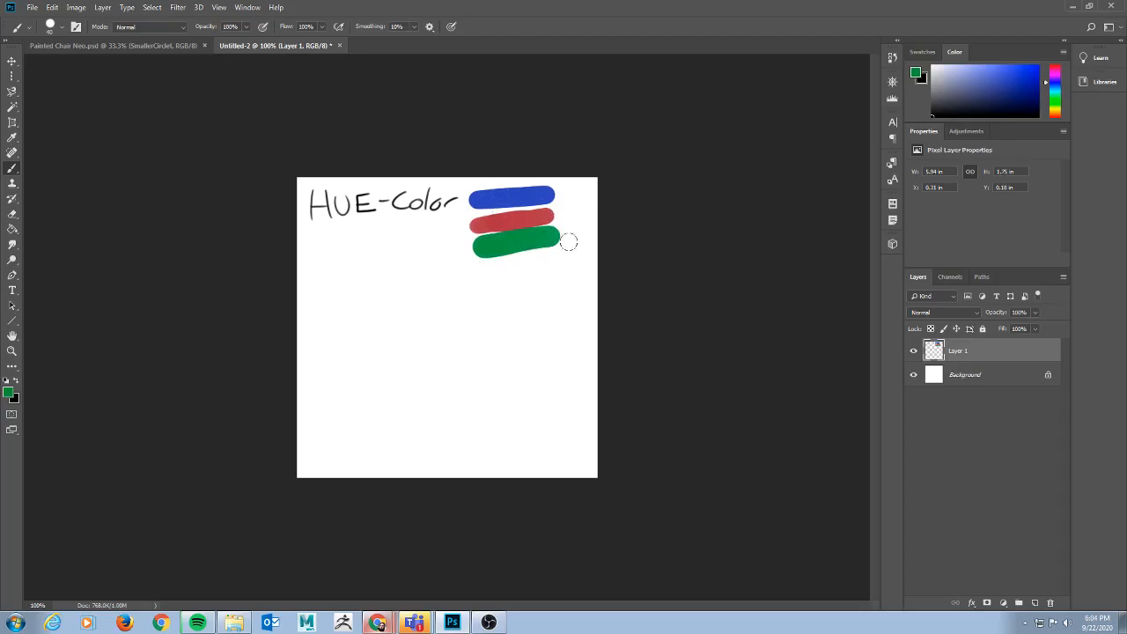
Handwrite "Tone-Light vs Dark" in black with a thin brush below the "HUE-Color" text.
key("bracketleft")
key("bracketleft")
key("bracketleft")
key("bracketleft")
key("bracketleft")
key("bracketleft")
key("bracketleft")
key("bracketleft")
key("x")
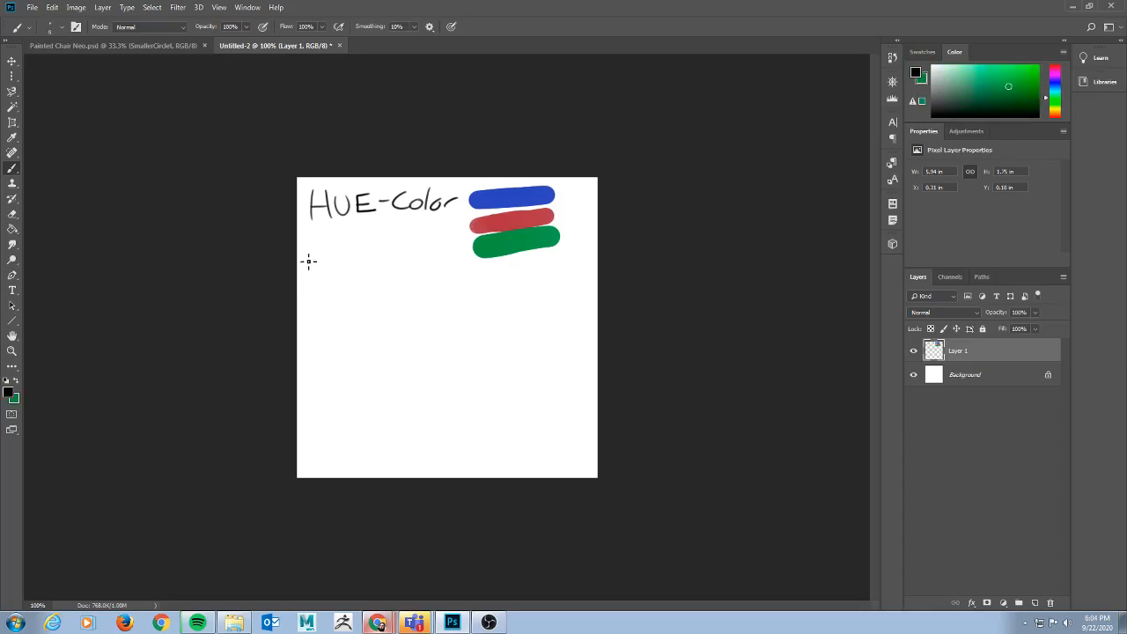
left_click_drag(300, 262, 331, 262)
mouse_move(326, 263)
left_mouse_down()
mouse_move(326, 278)
mouse_move(370, 274)
left_mouse_up()
mouse_move(390, 256)
left_mouse_down()
mouse_move(424, 272)
mouse_move(454, 257)
mouse_move(413, 275)
mouse_move(438, 280)
mouse_move(395, 302)
left_mouse_up()
left_click_drag(389, 285, 402, 284)
left_click_drag(404, 287, 438, 300)
mouse_move(444, 278)
left_mouse_down()
mouse_move(444, 301)
mouse_move(455, 300)
left_mouse_up()
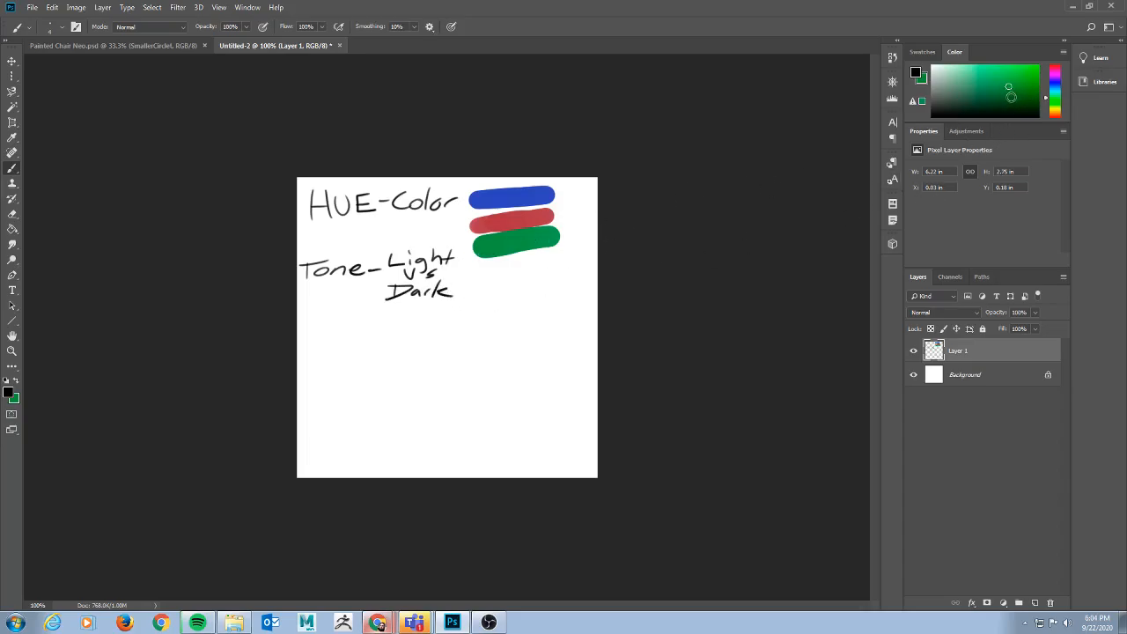
left_click(1014, 105)
left_click_drag(471, 296, 537, 294)
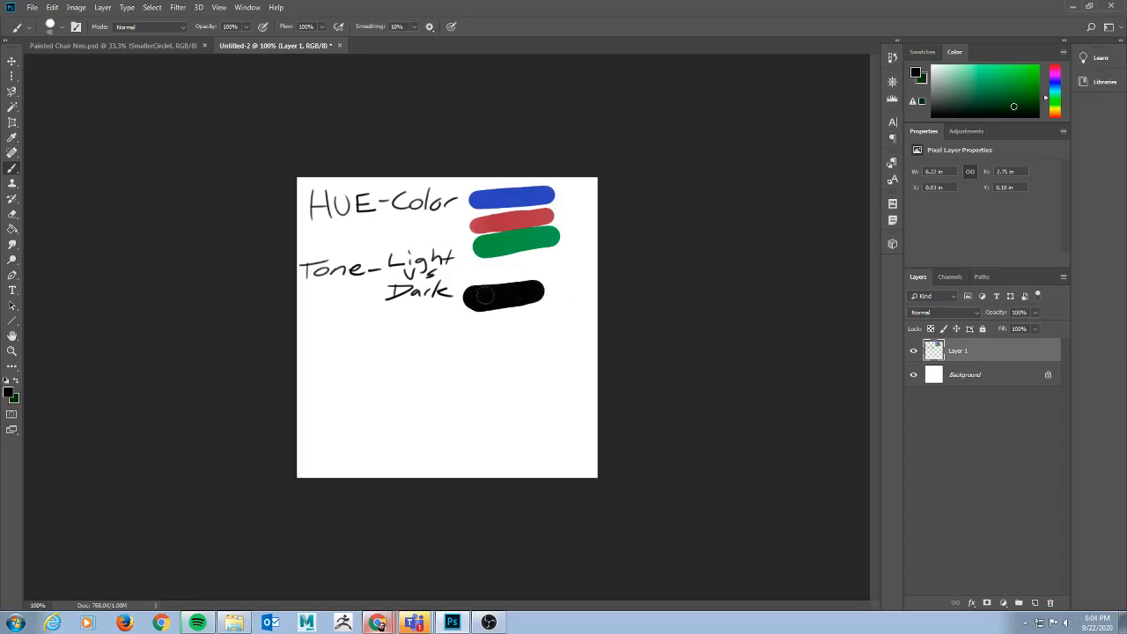
key("ctrl+z")
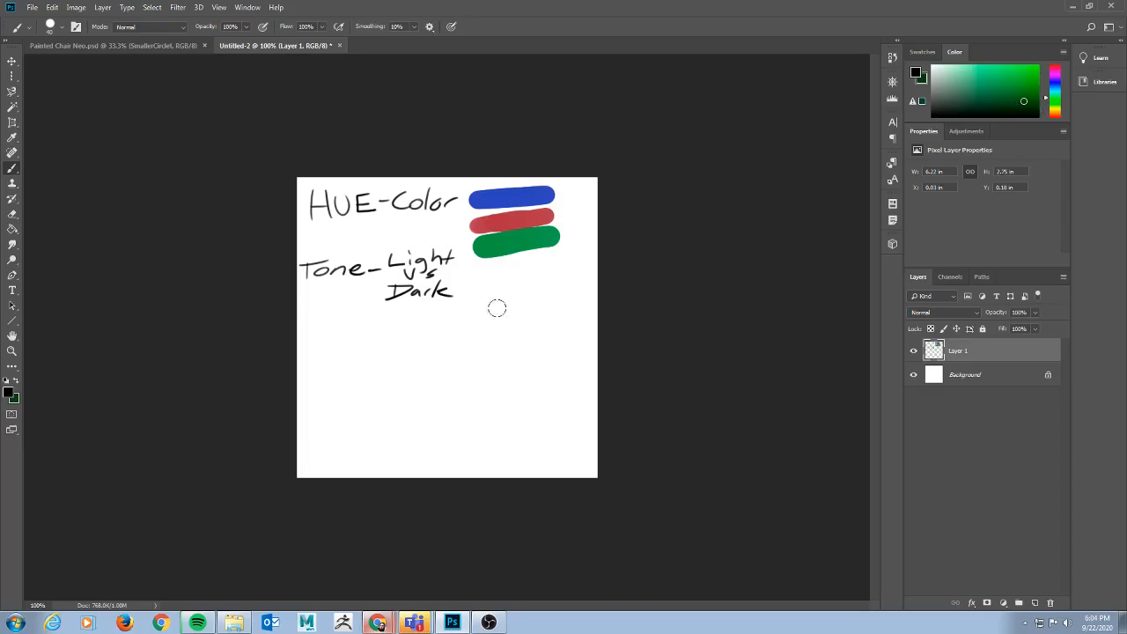
left_click_drag(470, 302, 522, 297)
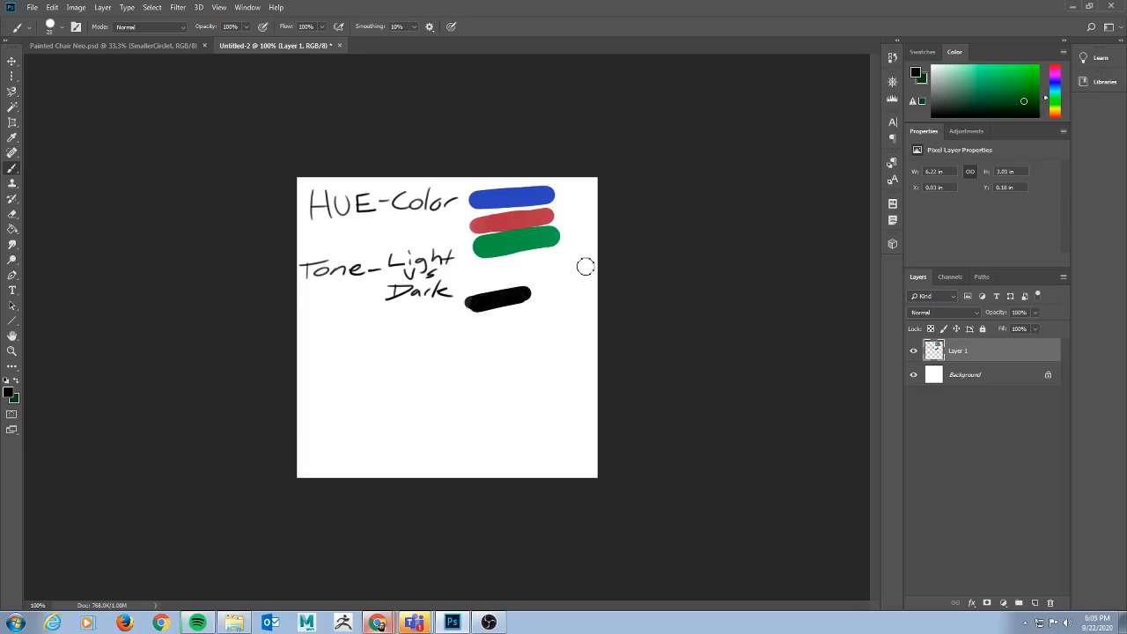
key("ctrl+z")
key("z")
key("b")
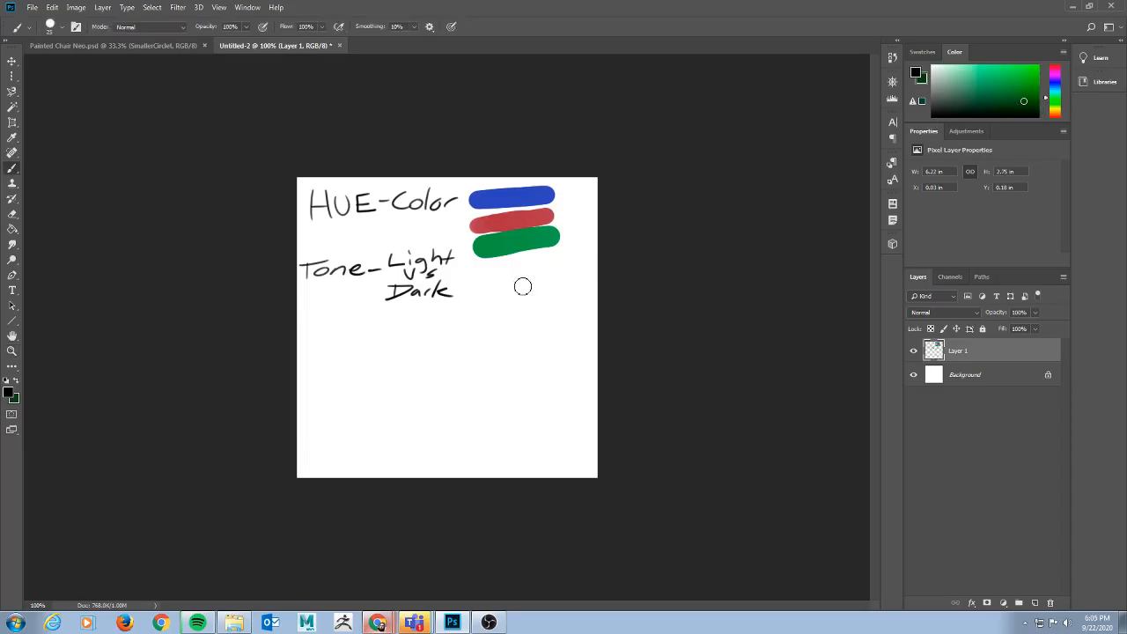
Make dark green the foreground colour and paint a swatch stroke to the right of the word "Dark".
key("x")
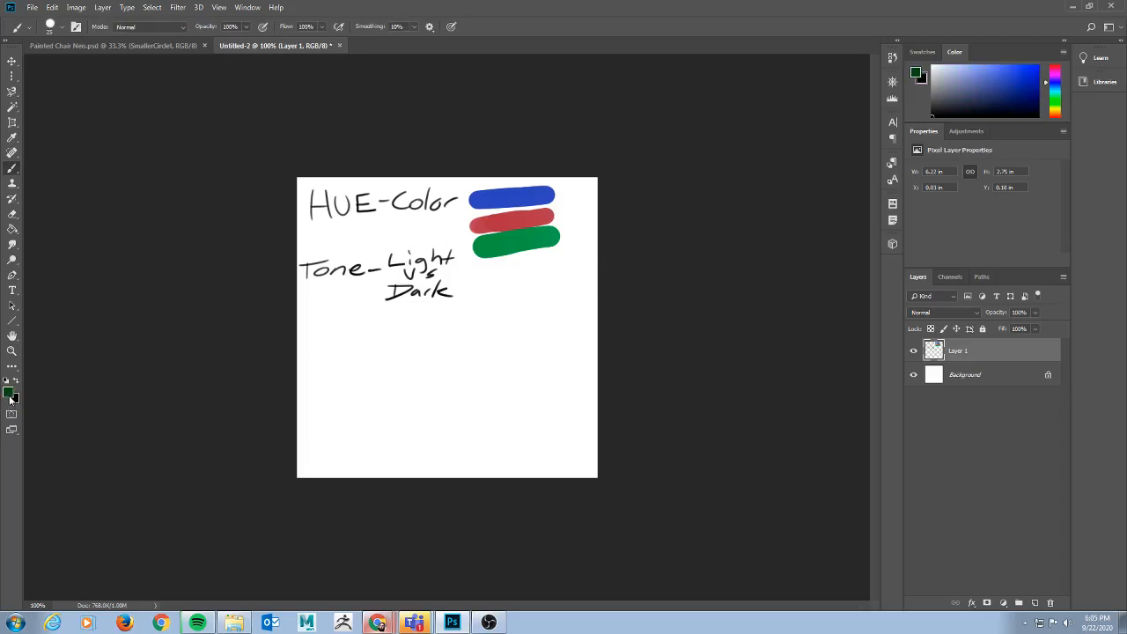
key("x")
key("x")
key("alt+w")
key("Escape")
left_click_drag(482, 306, 534, 294)
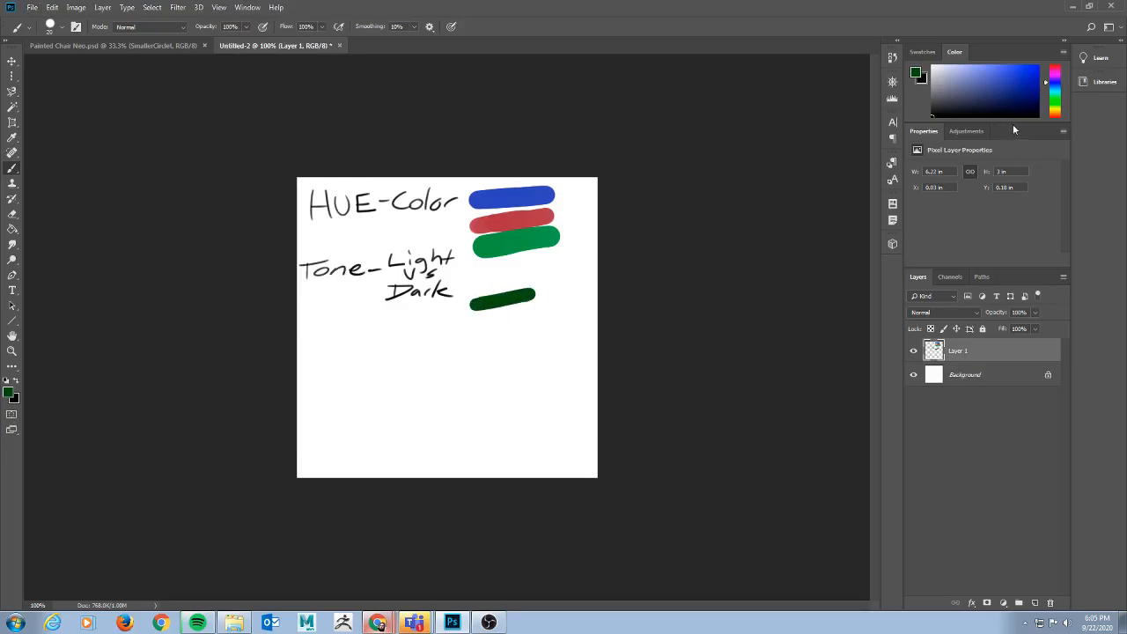
Choose a bright light green and paint a swatch stroke directly above the dark green one, beside the word "Light".
left_click_drag(1022, 94, 998, 68)
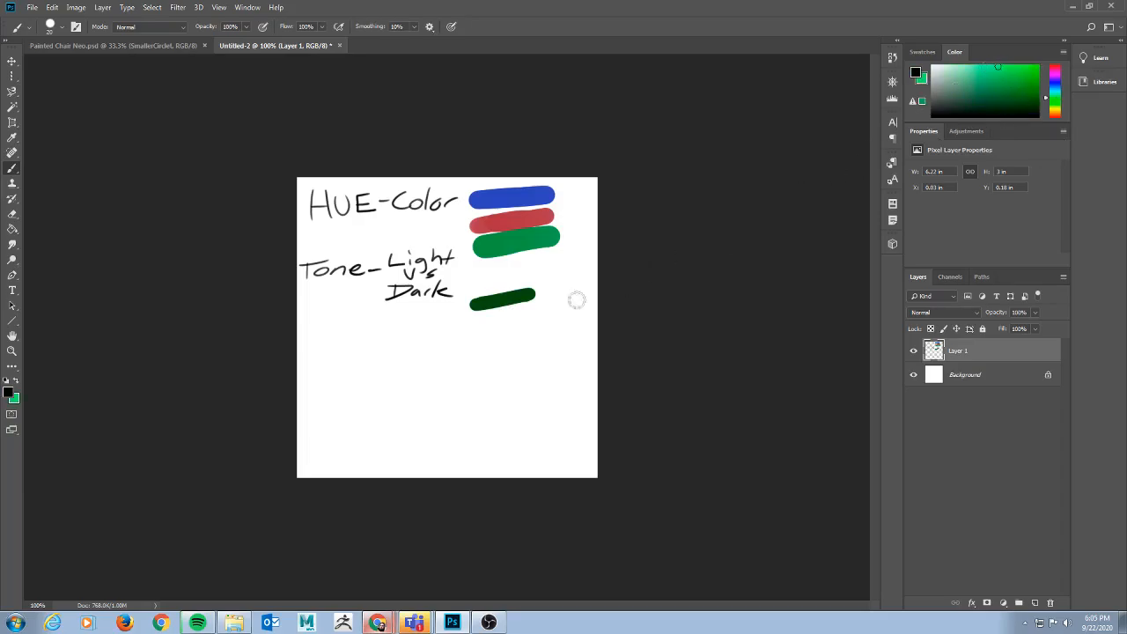
key("x")
left_click_drag(468, 282, 526, 277)
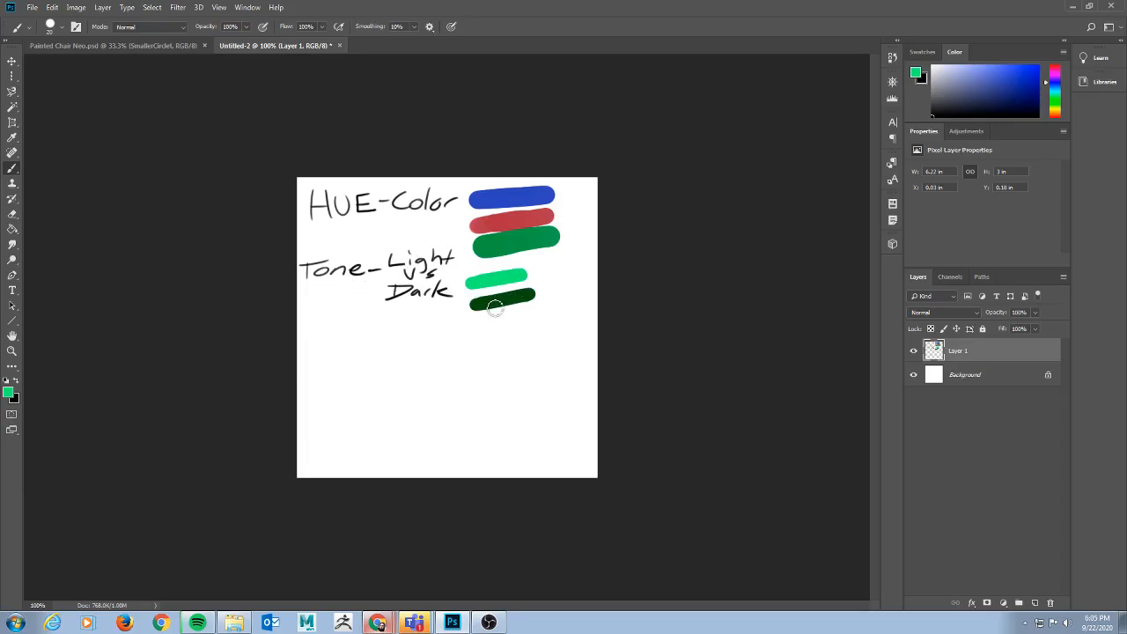
Handwrite "Saturation" in black with a thin brush below the tone text, with "- Vibrance of a color" underneath.
key("x")
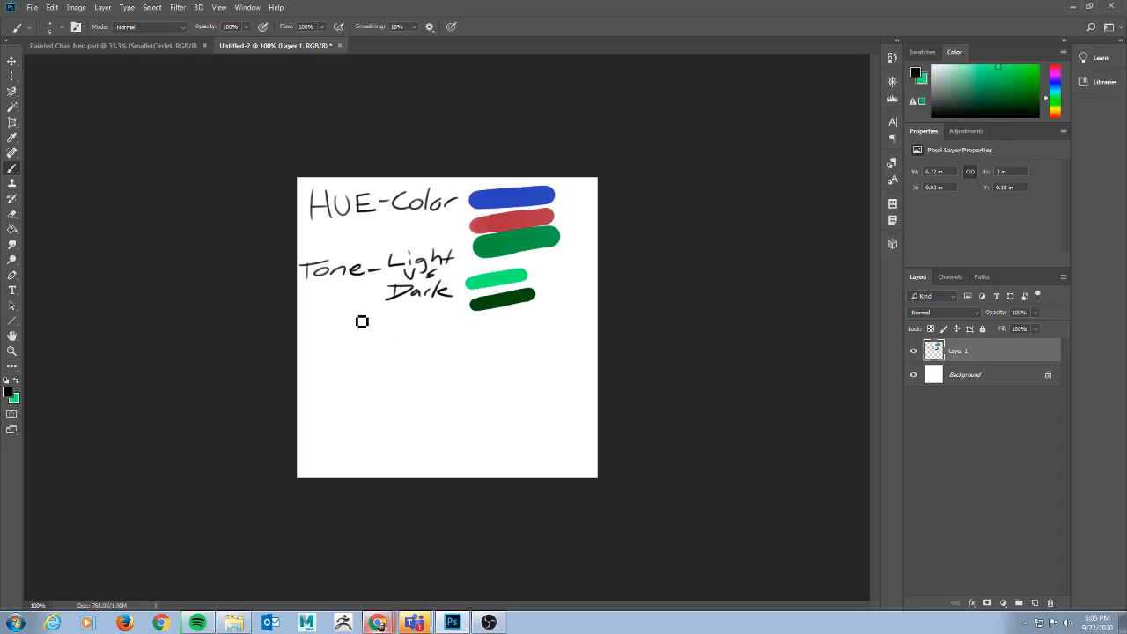
mouse_move(314, 338)
left_mouse_down()
mouse_move(305, 367)
mouse_move(349, 350)
left_mouse_up()
left_click_drag(352, 350, 436, 355)
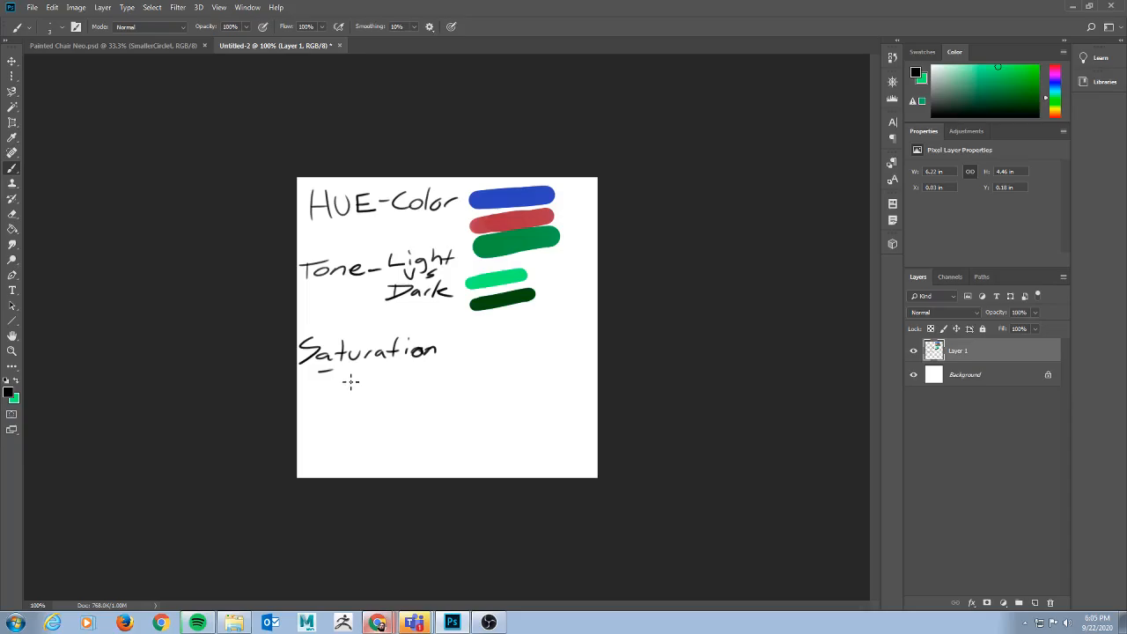
left_click_drag(342, 370, 447, 379)
left_click_drag(405, 394, 403, 393)
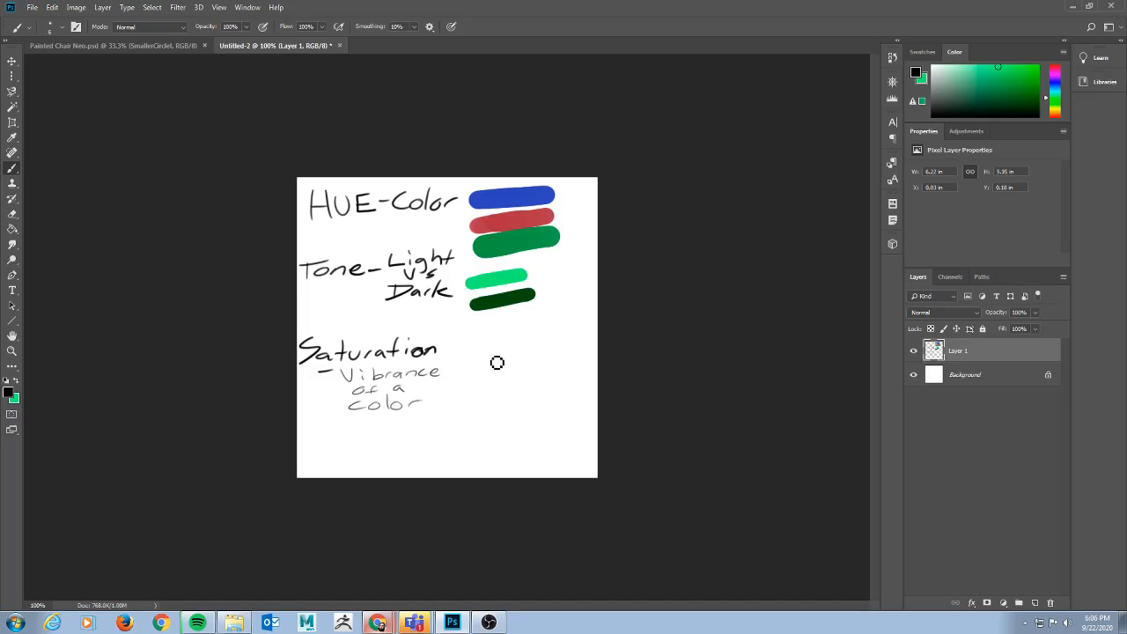
Sample the blue swatch's colour, choose a more muted blue, and paint a short vertical stroke to the right of the "Saturation" text.
key("x")
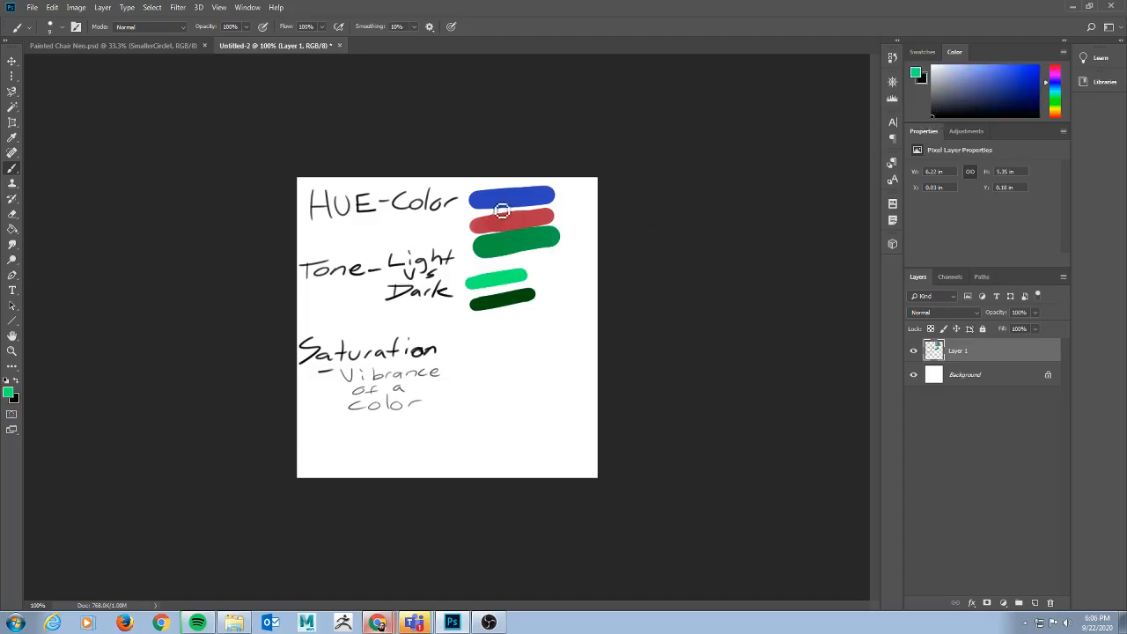
left_click(526, 193, "alt")
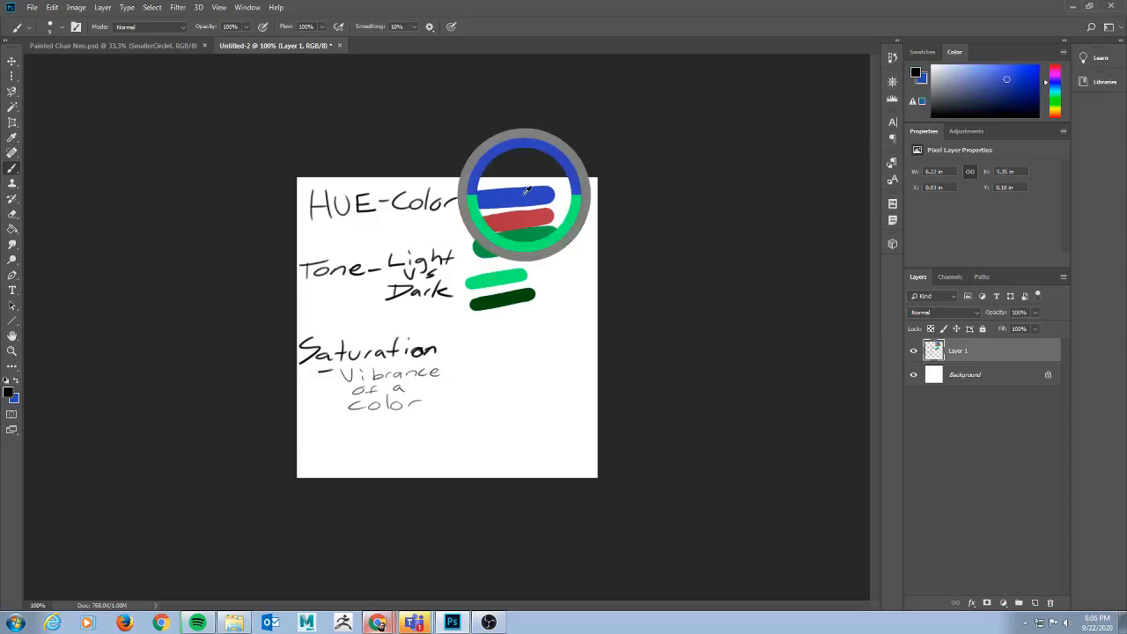
left_click_drag(960, 92, 994, 87)
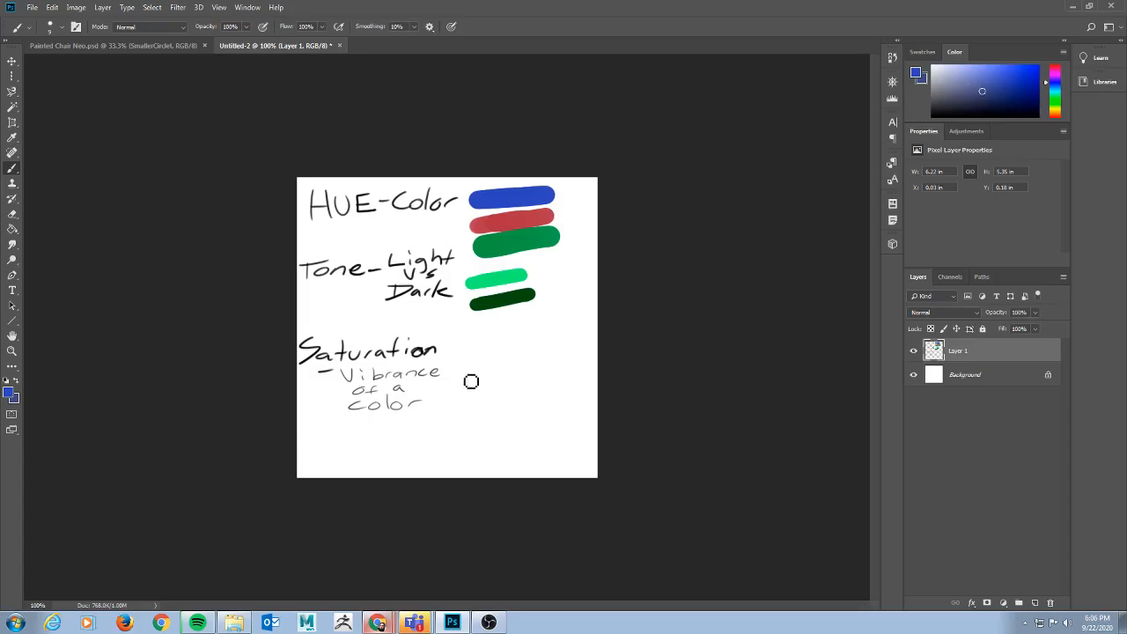
left_click_drag(511, 356, 521, 388)
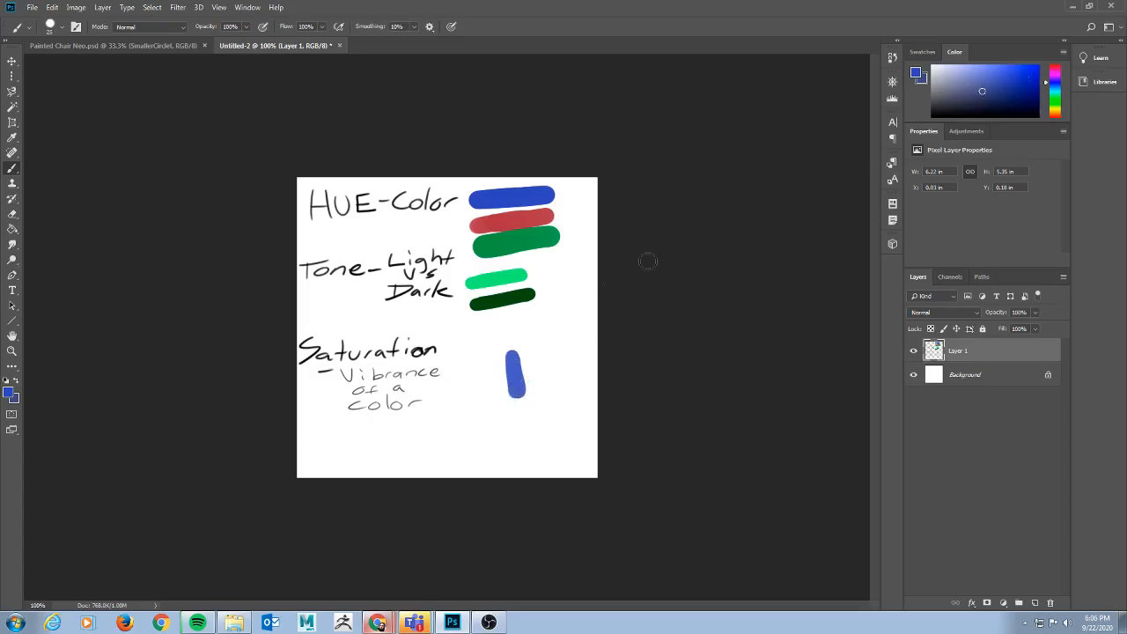
Choose a greyish, desaturated blue and paint a vertical swatch to the left of the muted blue one.
left_click(983, 89)
left_click_drag(981, 90, 948, 85)
left_click_drag(491, 359, 494, 399)
key("ctrl+z")
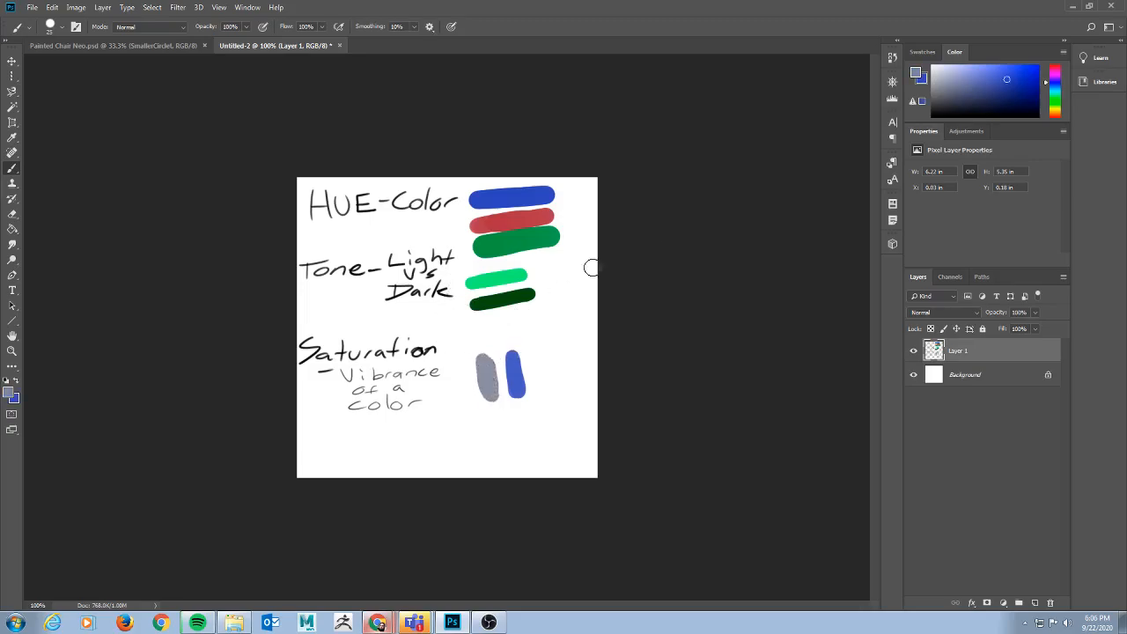
Choose a fully saturated blue and paint a vertical swatch to the right of the muted blue one.
left_click(1042, 72)
key("x")
left_click_drag(543, 359, 550, 393)
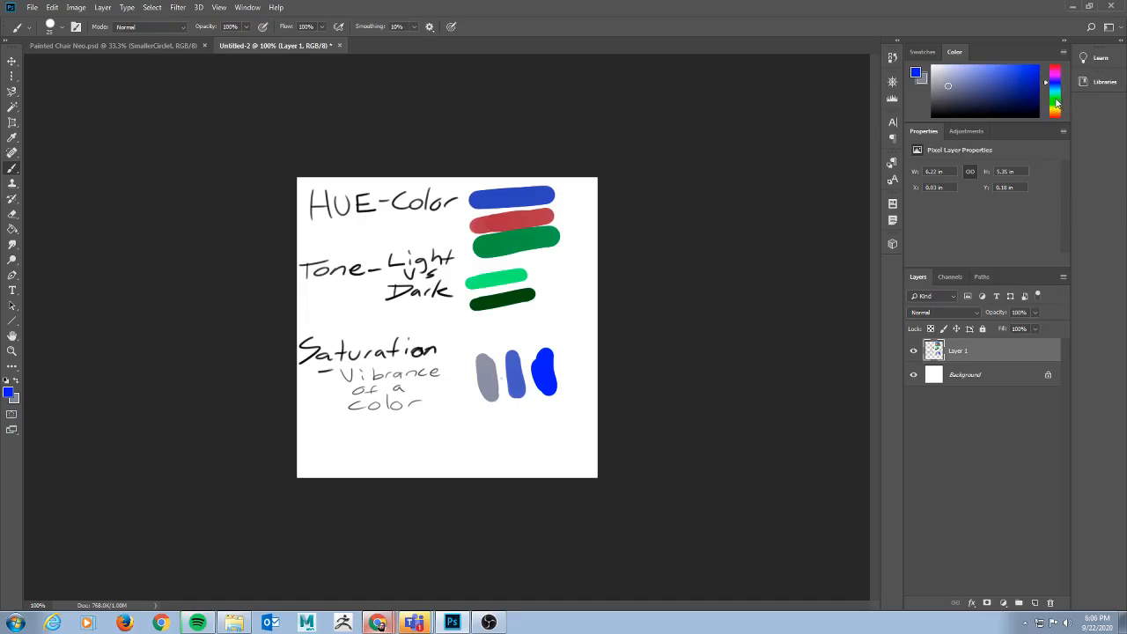
Choose a medium-saturation green and paint a short vertical swatch below the middle blue one.
left_click_drag(1054, 103, 982, 84)
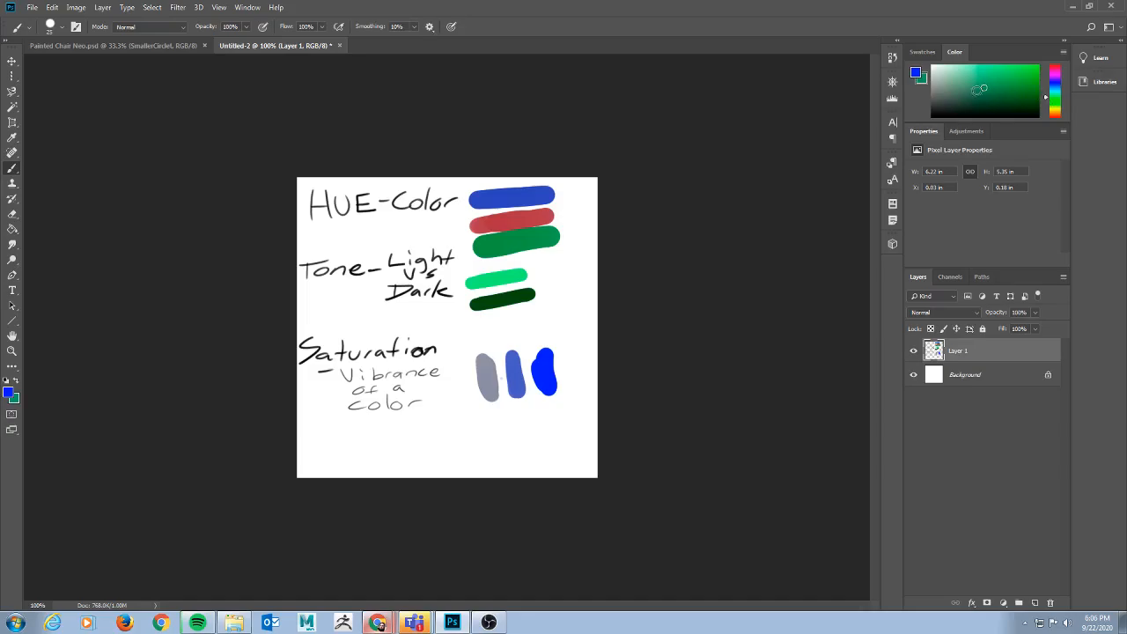
key("x")
left_click_drag(518, 414, 516, 440)
Choose a pale greyish green and paint a vertical swatch to the left of the medium green one.
key("x")
left_click_drag(948, 84, 949, 80)
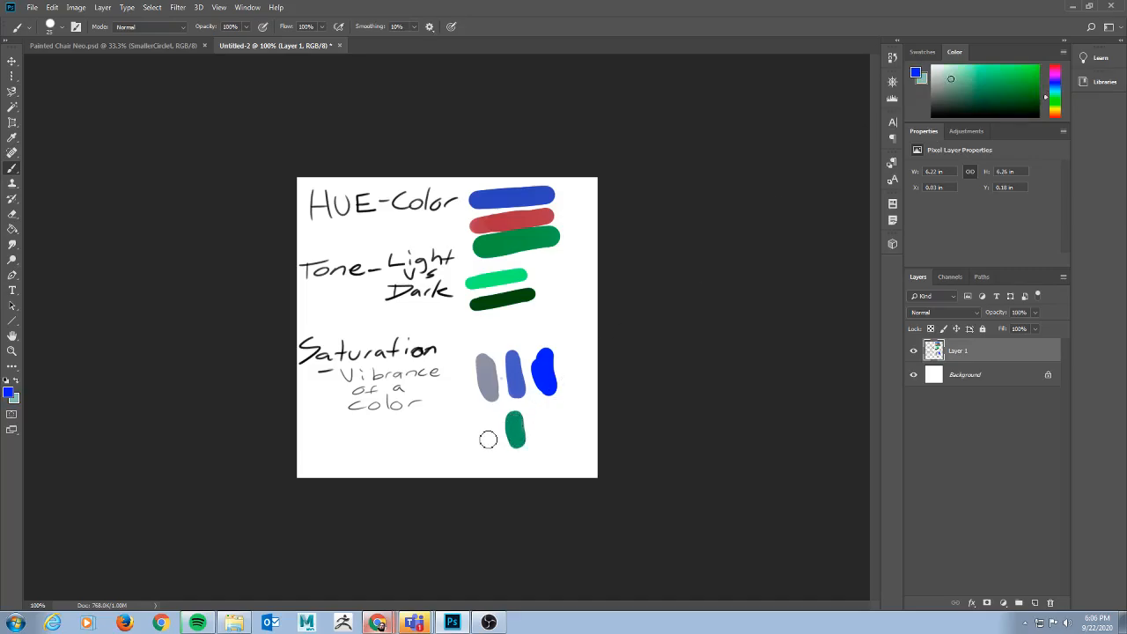
left_click_drag(490, 417, 494, 447)
key("ctrl+z")
key("x")
key("x")
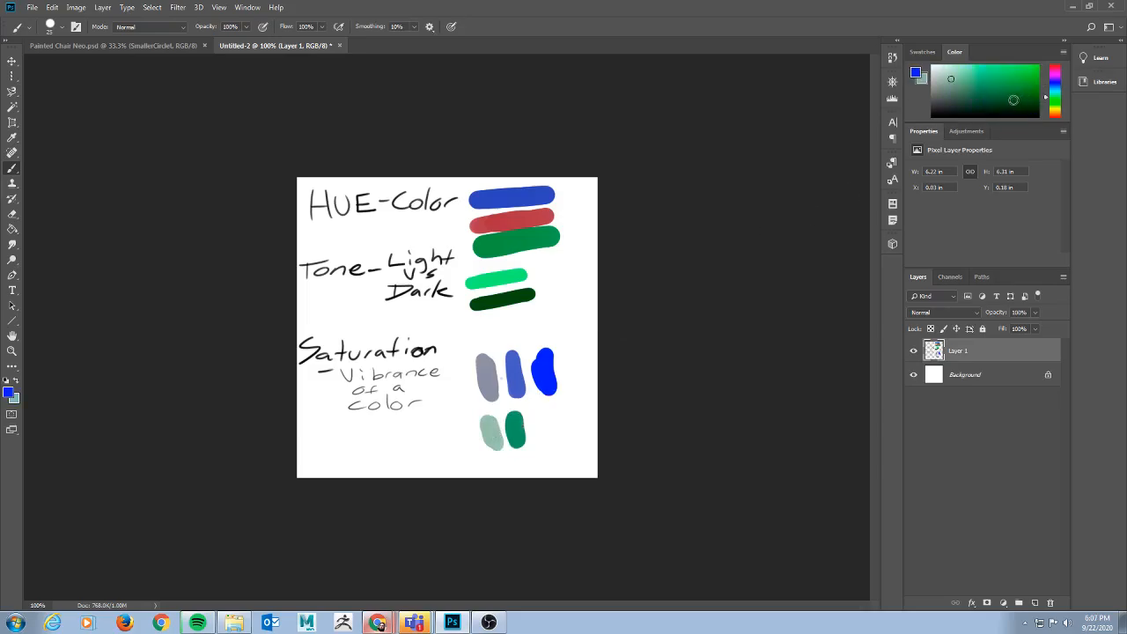
Choose a vivid green and paint a vertical swatch to the right of the medium green one.
left_click(1038, 73)
key("x")
mouse_move(541, 423)
left_mouse_down()
mouse_move(542, 442)
mouse_move(541, 414)
left_mouse_up()
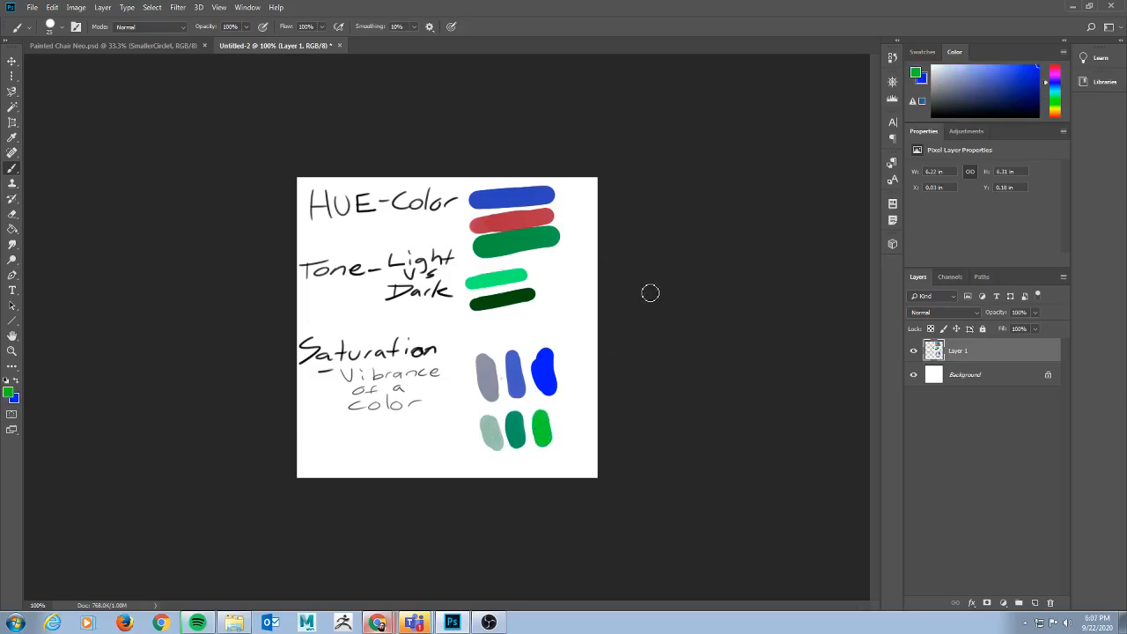
Set the document's zoom level to 150%.
key("ctrl+plus")
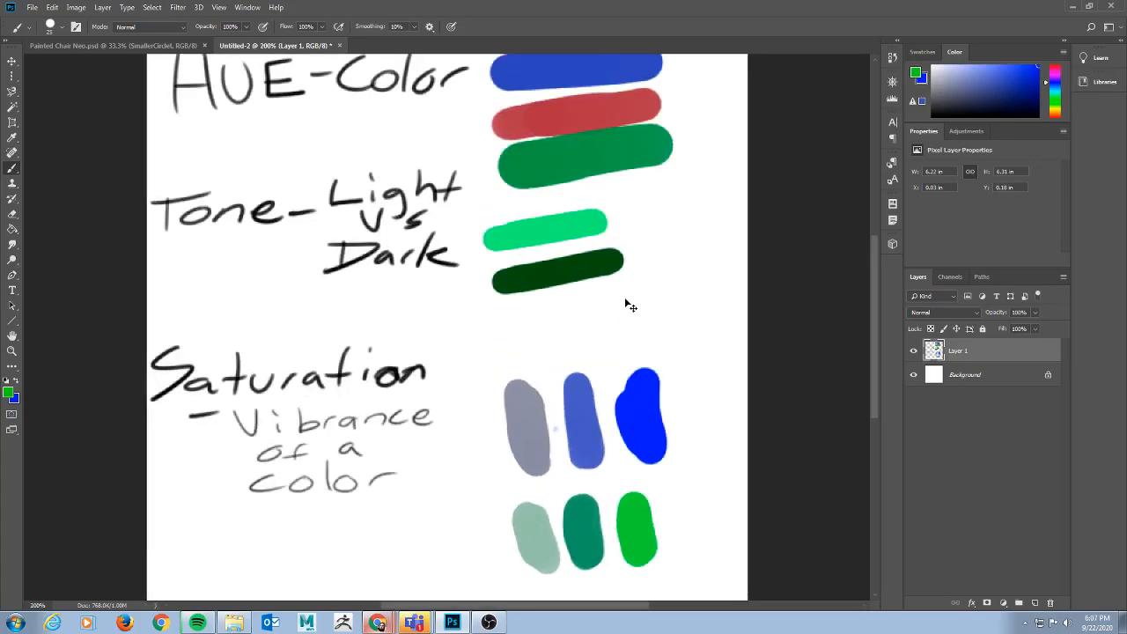
key("ctrl+minus")
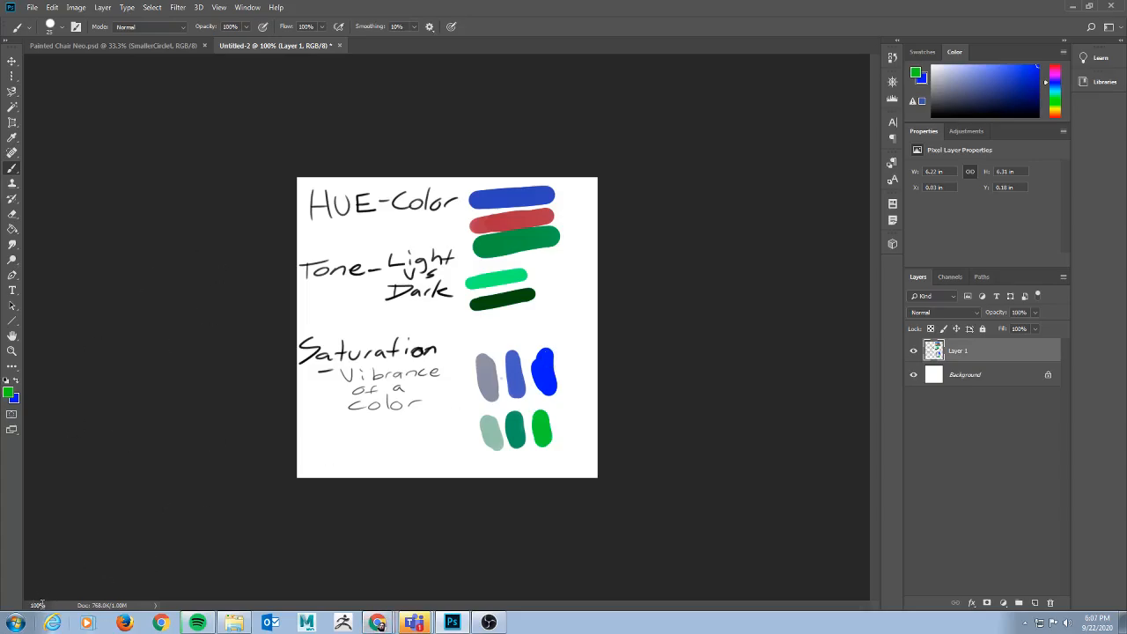
type("150")
key("Return")
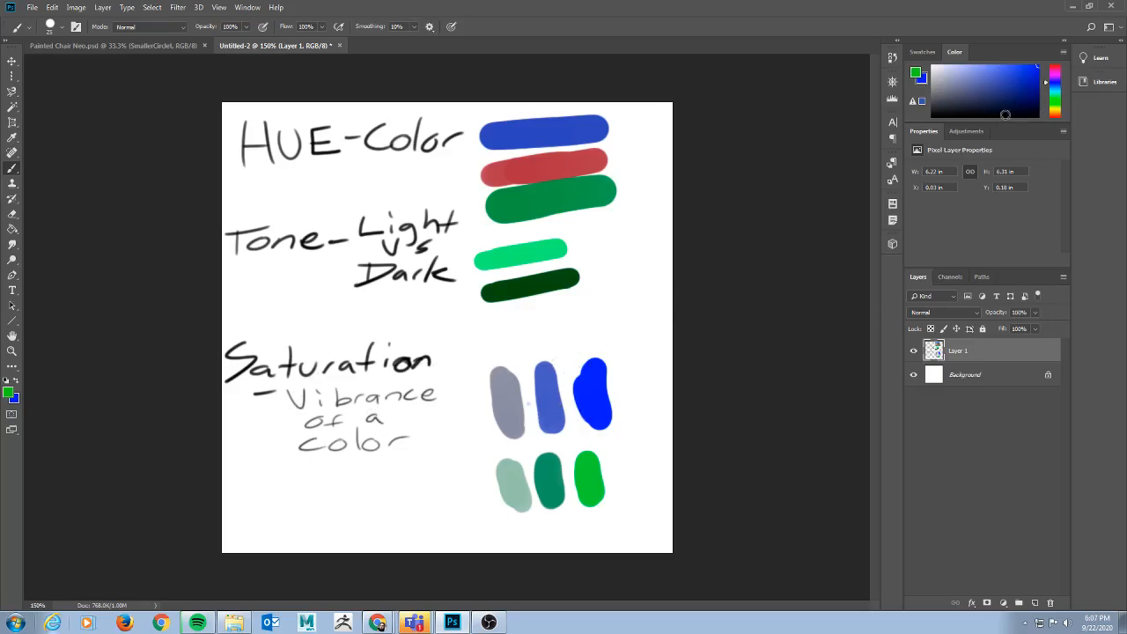
Float the Color panel over the canvas, enlarge it, and pick a muted mid-blue in its colour field.
left_click_drag(957, 53, 626, 141)
left_click_drag(744, 208, 853, 361)
left_click_drag(748, 249, 734, 248)
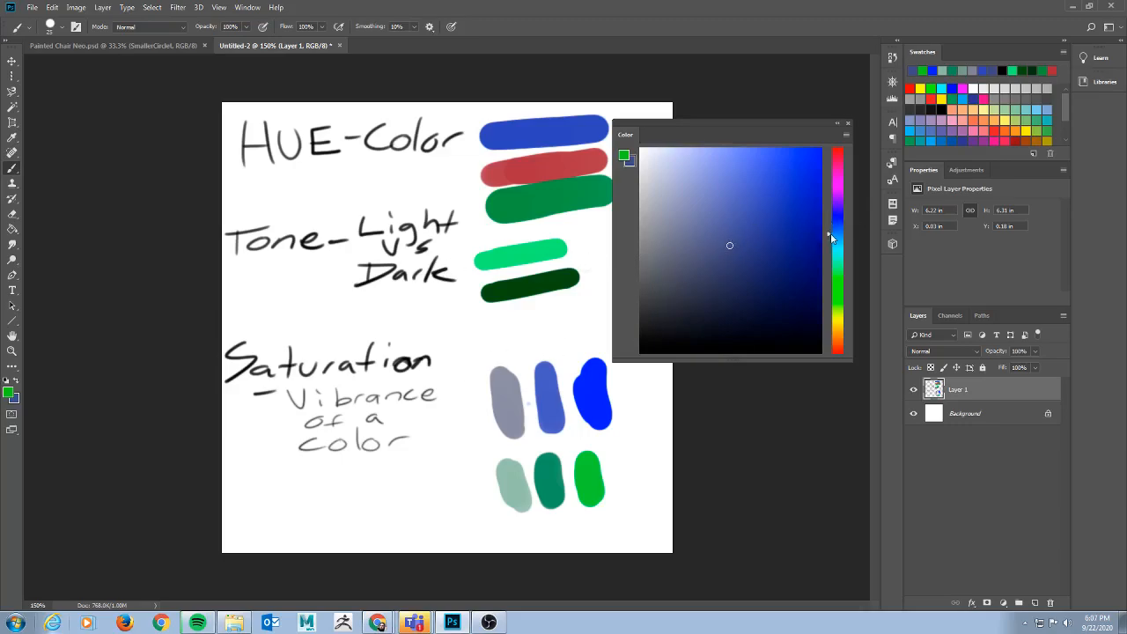
Shift the hue from blue through cyan to green, trying vivid shades, and pick a dark, muted green.
left_click_drag(831, 236, 834, 241)
mouse_move(731, 245)
left_mouse_down()
mouse_move(832, 180)
mouse_move(839, 164)
mouse_move(809, 170)
left_mouse_up()
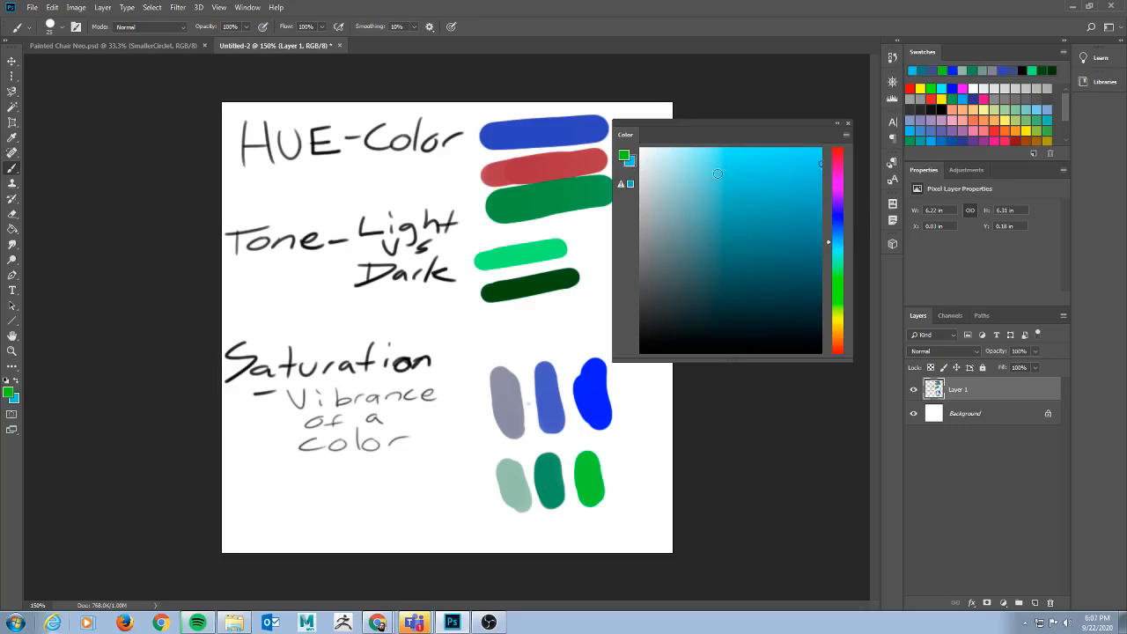
left_click(811, 167)
left_click(828, 277)
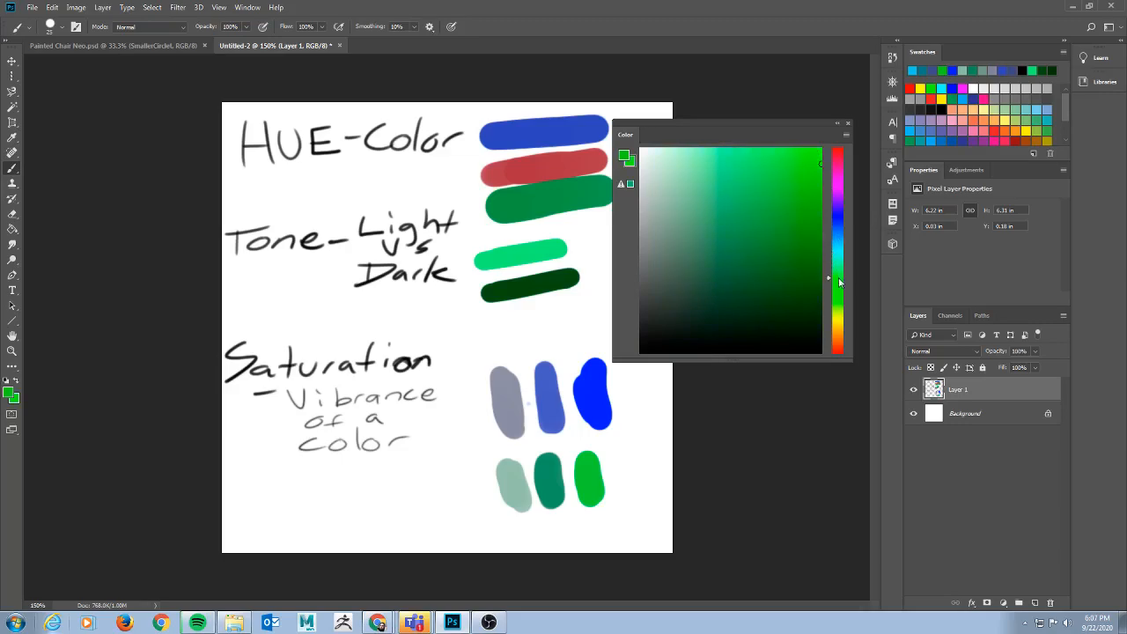
mouse_move(709, 221)
left_mouse_down()
mouse_move(605, 250)
mouse_move(573, 277)
mouse_move(664, 312)
left_mouse_up()
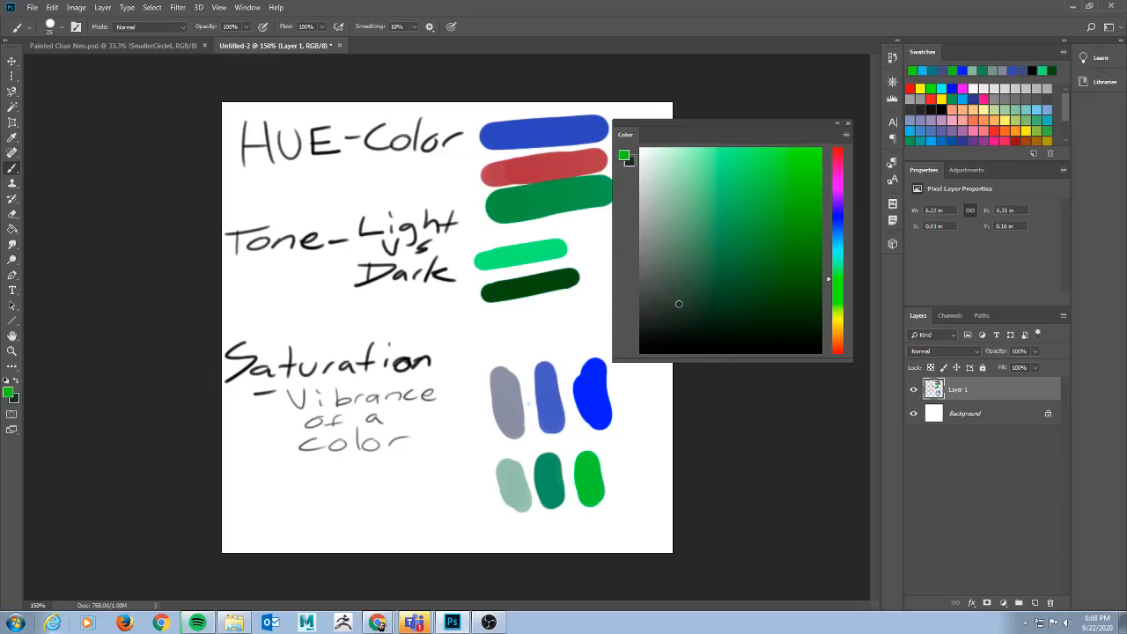
left_click_drag(687, 303, 685, 302)
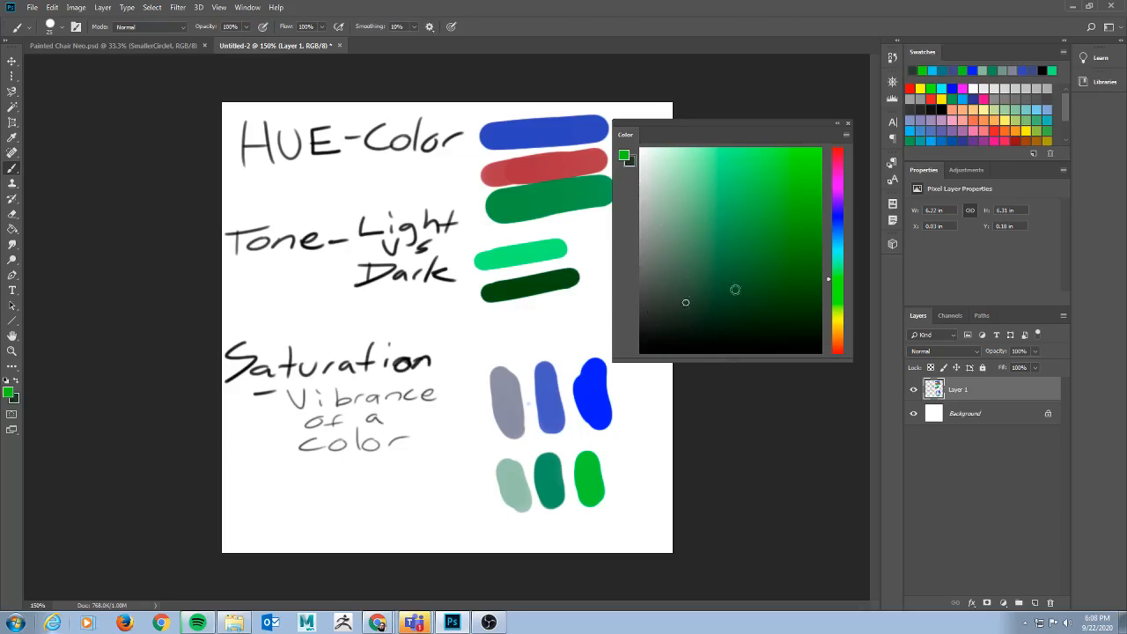
Try test strokes in dark muted green and dark saturated green beside the word "Saturation", undoing each one.
key("x")
mouse_move(460, 333)
left_mouse_down()
mouse_move(469, 354)
mouse_move(478, 347)
left_mouse_up()
key("ctrl+z")
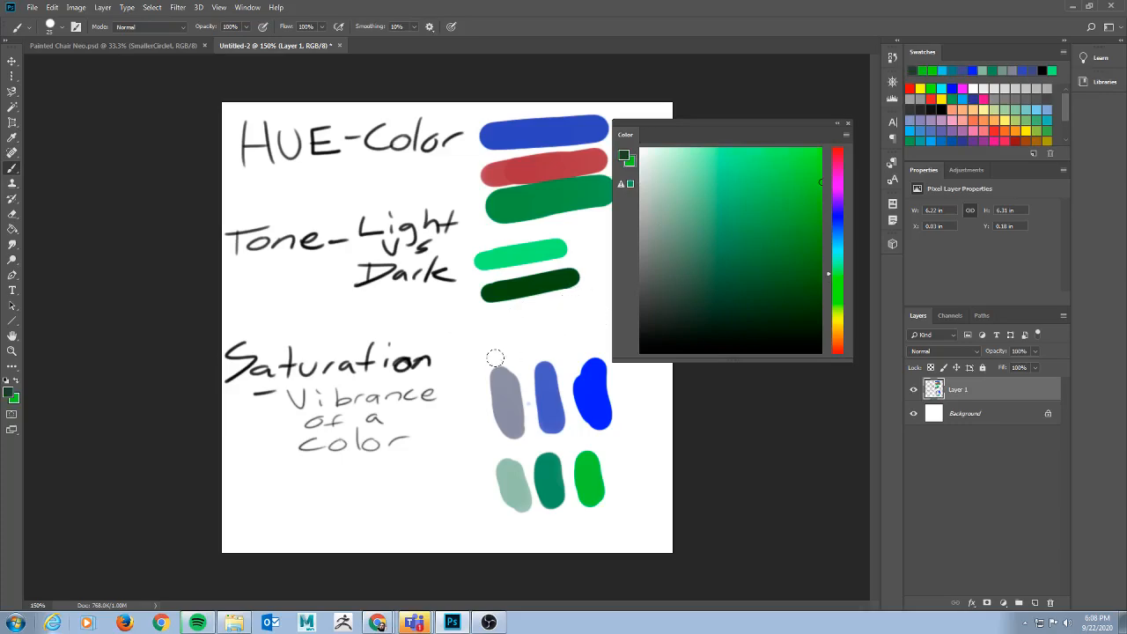
left_click(810, 304)
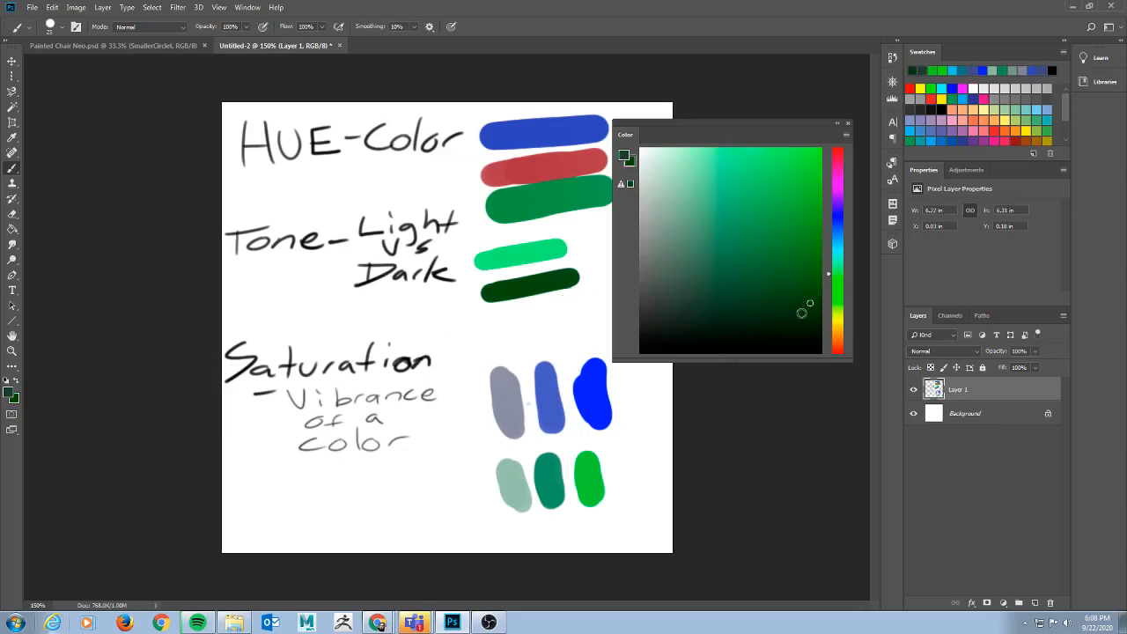
mouse_move(456, 340)
left_mouse_down()
mouse_move(467, 356)
mouse_move(453, 349)
left_mouse_up()
key("ctrl+z")
key("x")
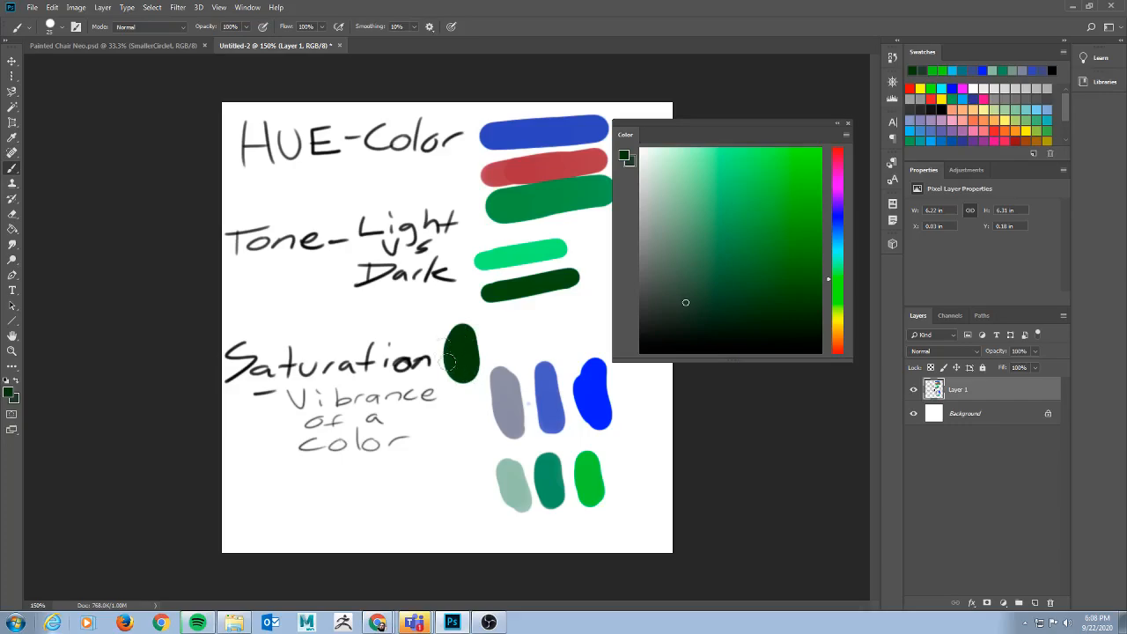
key("ctrl+z")
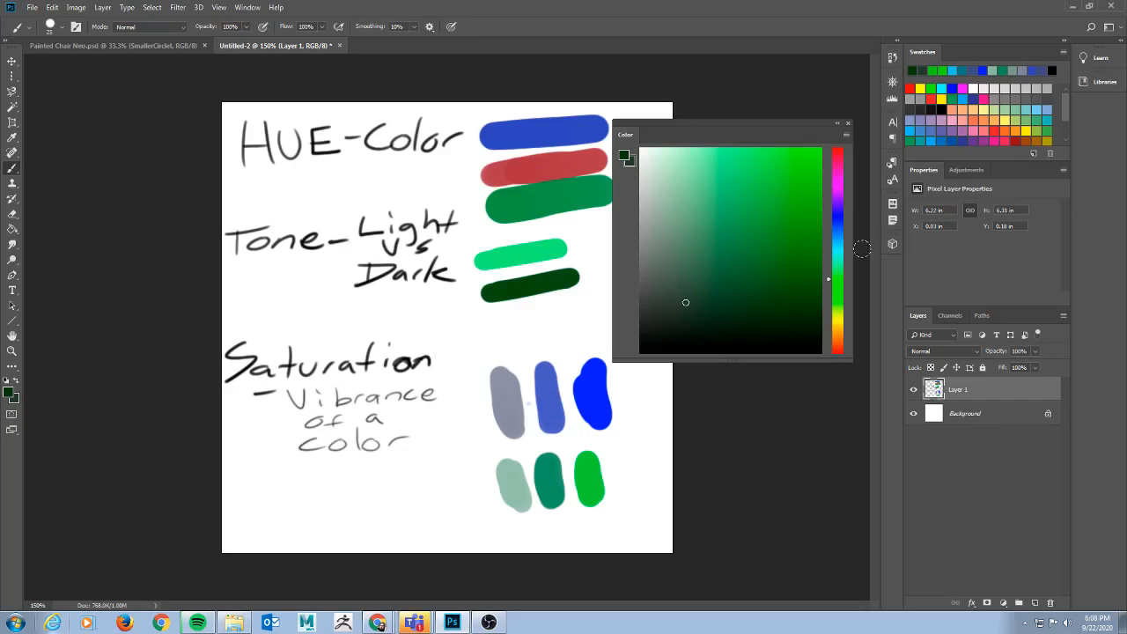
Choose a bright saturated green and paint a round spot just right of the word "Saturation", undoing the dark muted test spot.
mouse_move(801, 278)
left_mouse_down()
mouse_move(797, 224)
mouse_move(821, 230)
mouse_move(833, 170)
mouse_move(856, 203)
mouse_move(862, 189)
mouse_move(886, 319)
mouse_move(908, 152)
left_mouse_up()
left_click(467, 339)
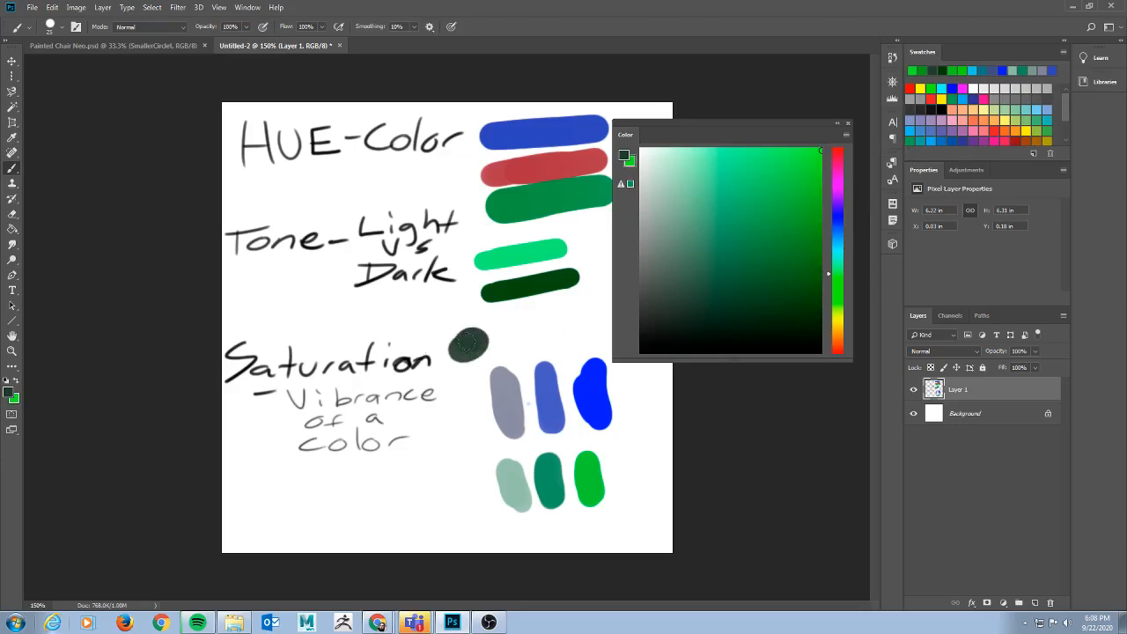
key("ctrl+z")
key("x")
left_click_drag(473, 347, 456, 355)
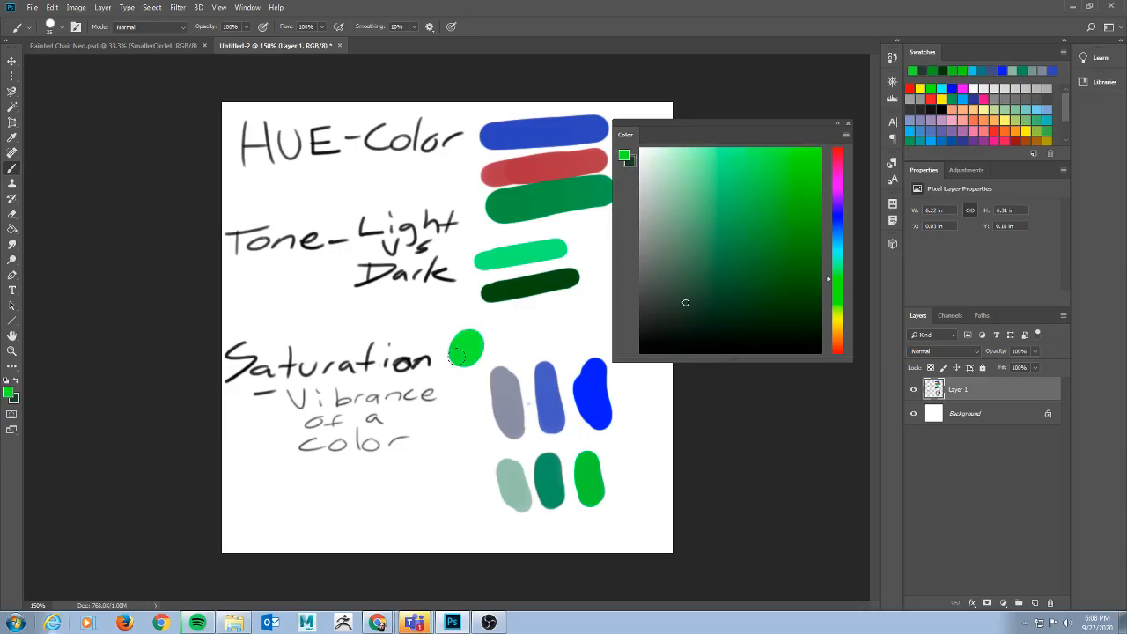
Choose a pale mint green and paint a round spot overlapping the upper left of the bright green spot.
left_click(728, 254)
mouse_move(728, 253)
left_mouse_down()
mouse_move(778, 219)
mouse_move(669, 201)
mouse_move(668, 168)
left_mouse_up()
mouse_move(451, 328)
left_mouse_down()
mouse_move(460, 335)
mouse_move(436, 313)
mouse_move(448, 320)
left_mouse_up()
key("ctrl+z")
key("x")
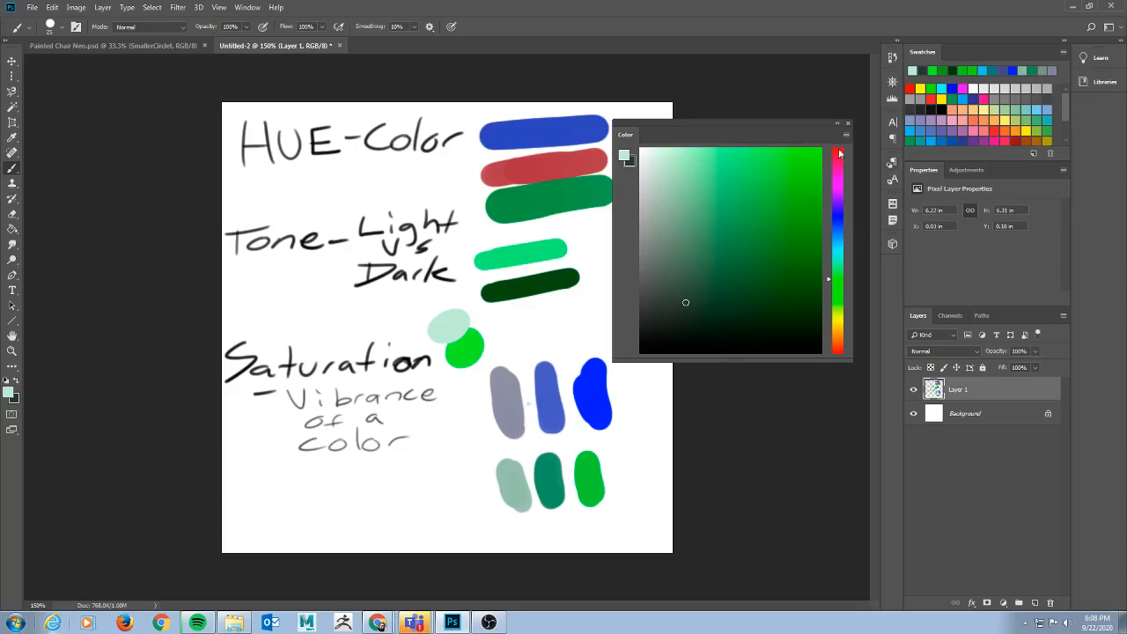
Dock the floating Color panel back together with Swatches and bring Color to the front.
left_click_drag(625, 134, 958, 55)
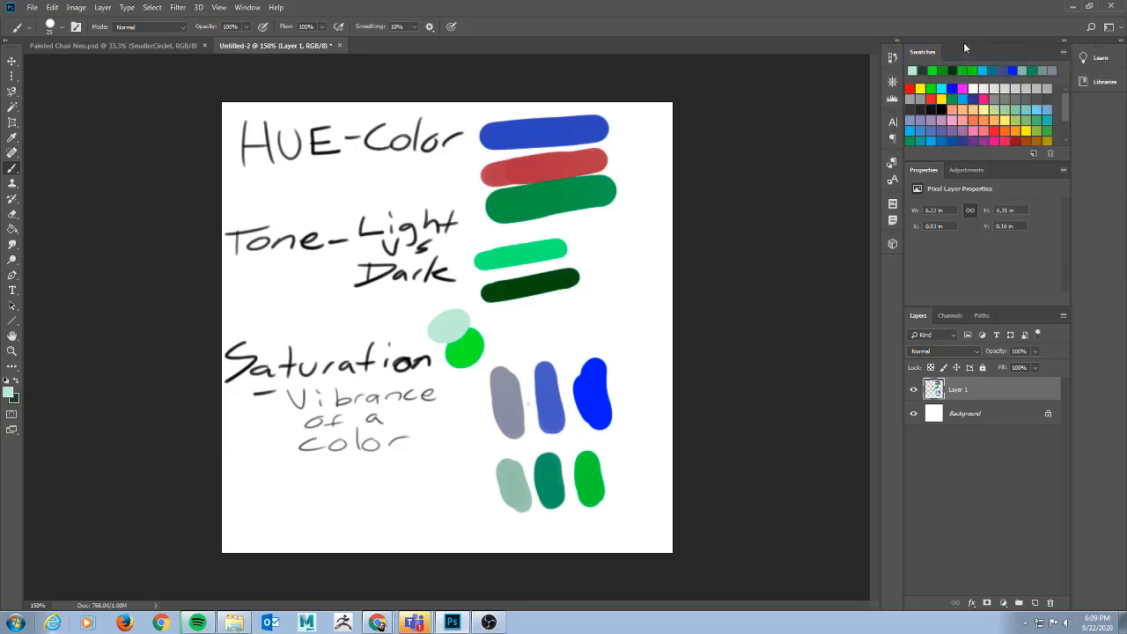
left_click(964, 42)
left_click_drag(932, 205, 968, 51)
left_click(919, 53)
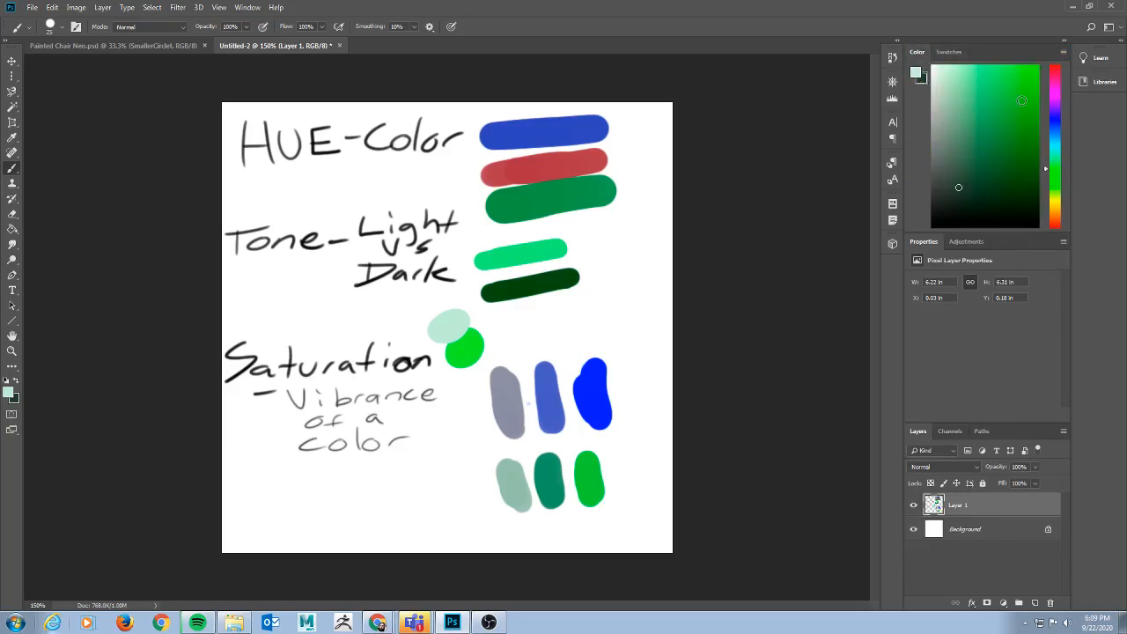
Switch the Color panel's display mode to HSB Sliders.
left_click(249, 8)
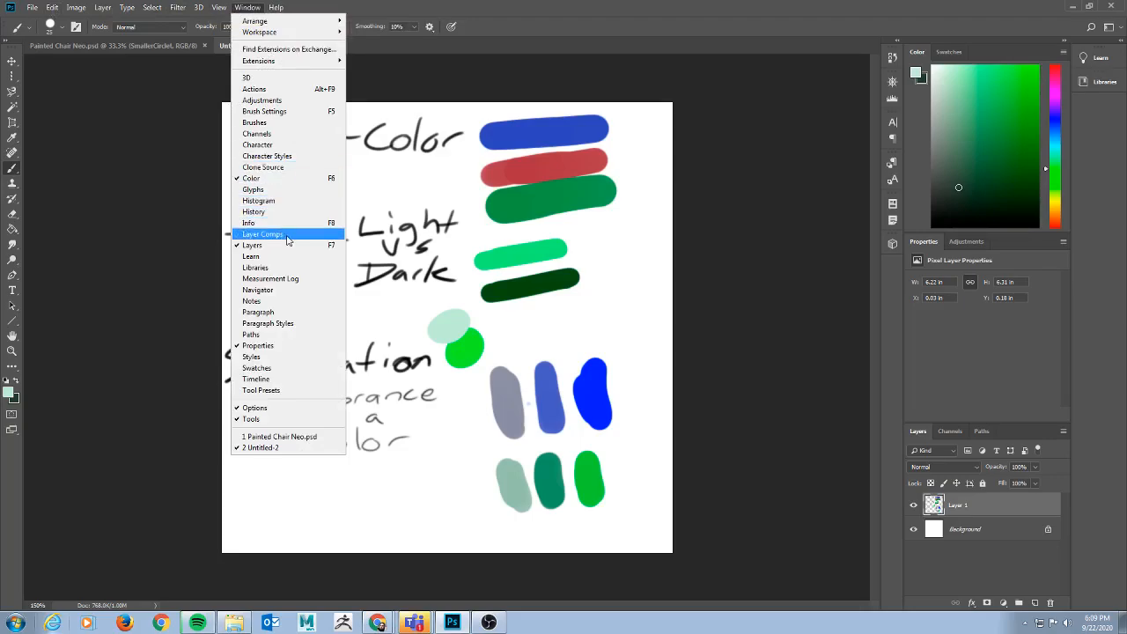
left_click(1063, 53)
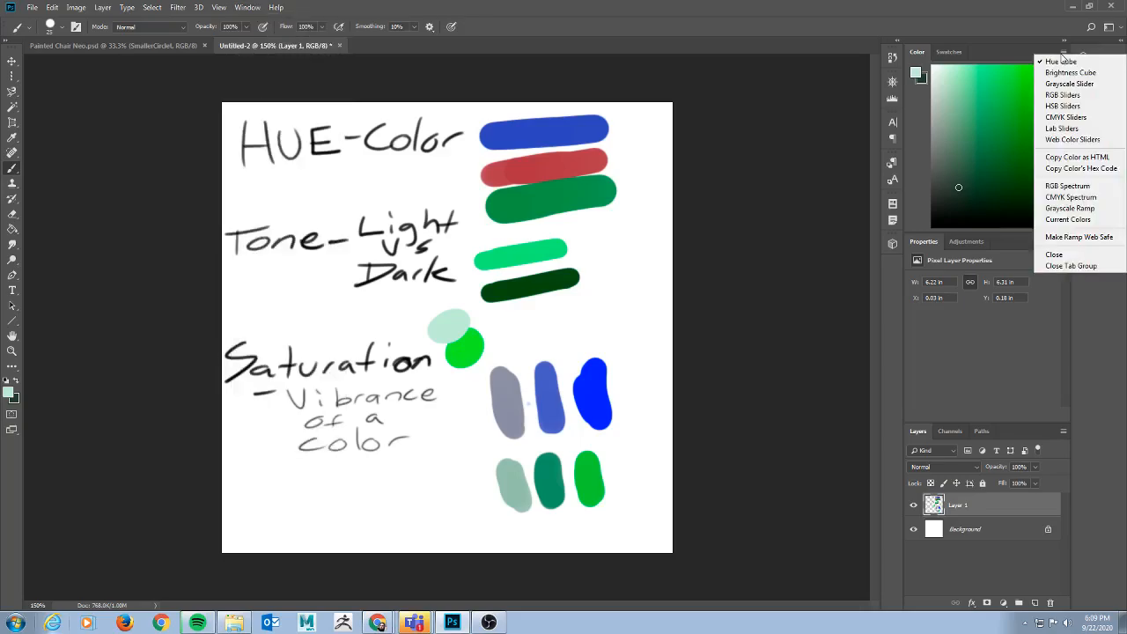
left_click(1082, 106)
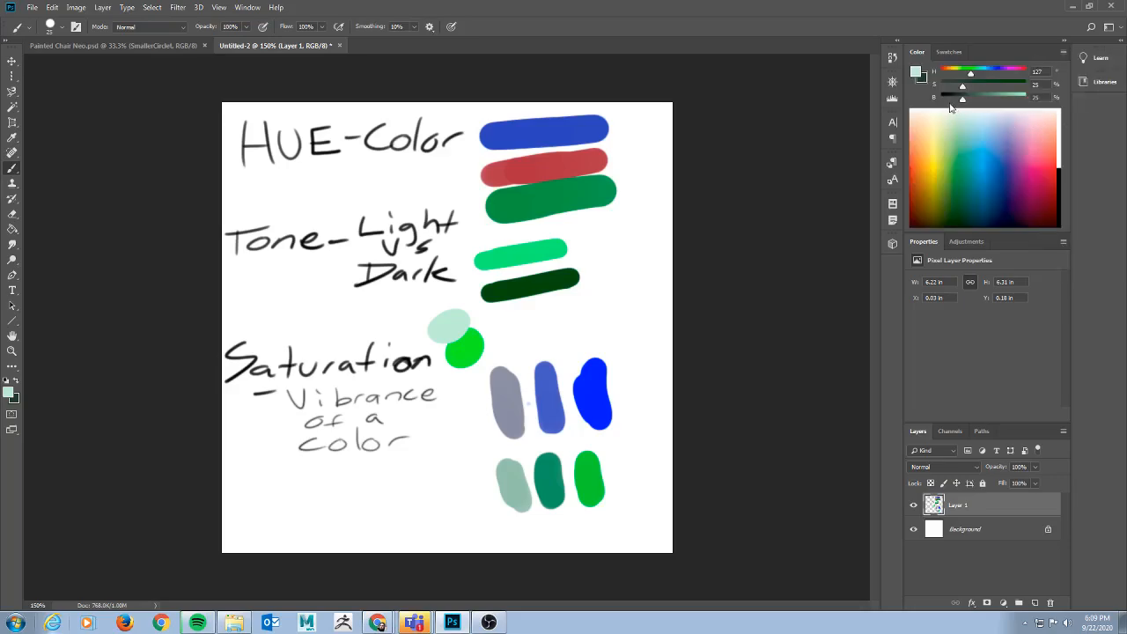
Mix a muted teal background color with the HSB sliders, at hue 180, saturation 55% and brightness 66%.
left_click_drag(963, 88, 1005, 103)
left_click_drag(1004, 103, 1015, 104)
left_click_drag(972, 75, 1007, 87)
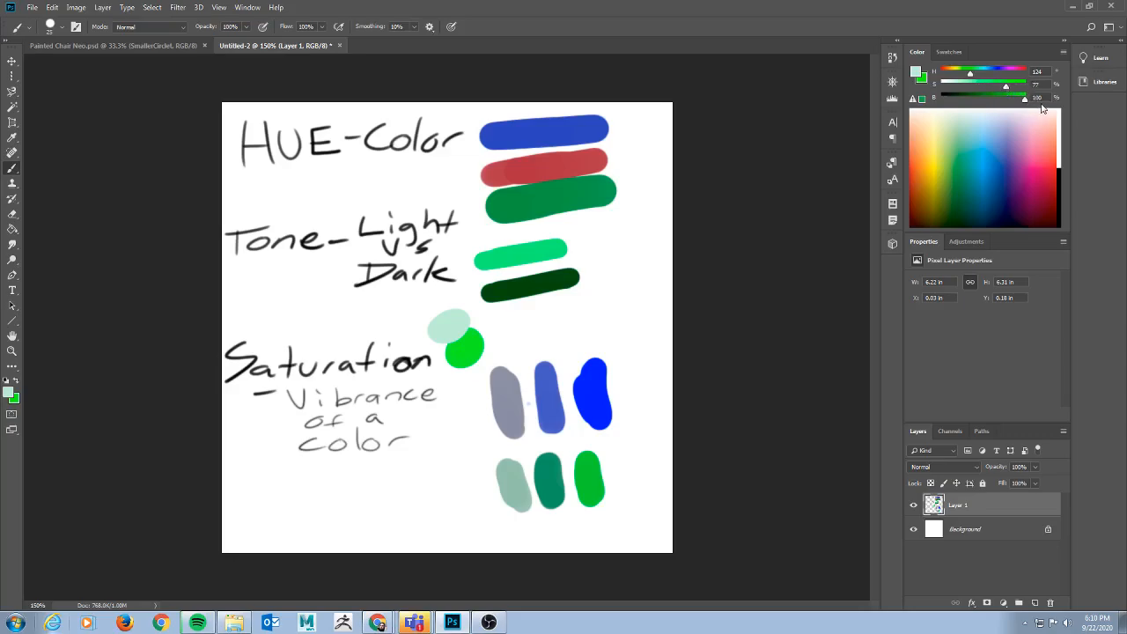
left_click_drag(1025, 102, 986, 82)
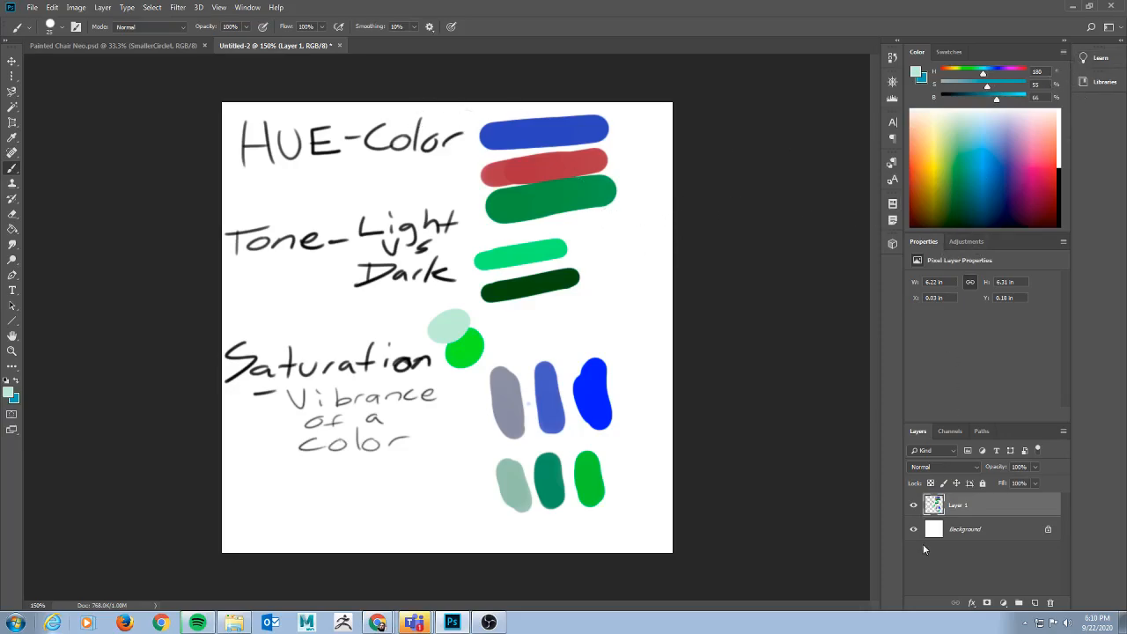
Enlarge the Layers panel, then add a Brightness/Contrast adjustment layer and float its Properties panel beside the canvas.
left_click_drag(1014, 424, 1018, 191)
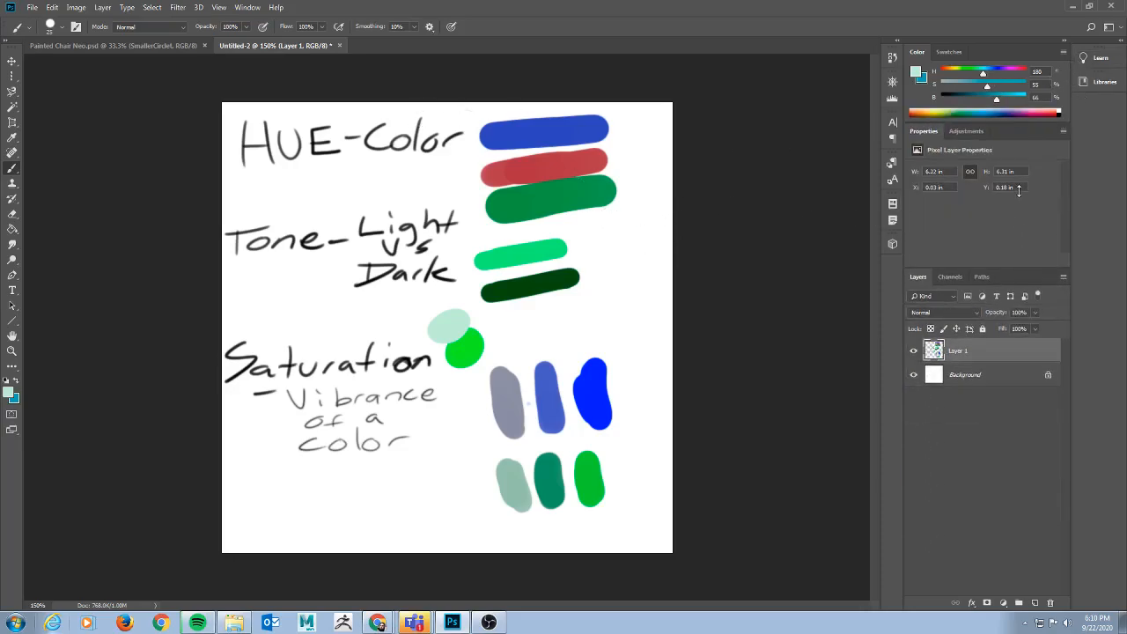
left_click(1004, 603)
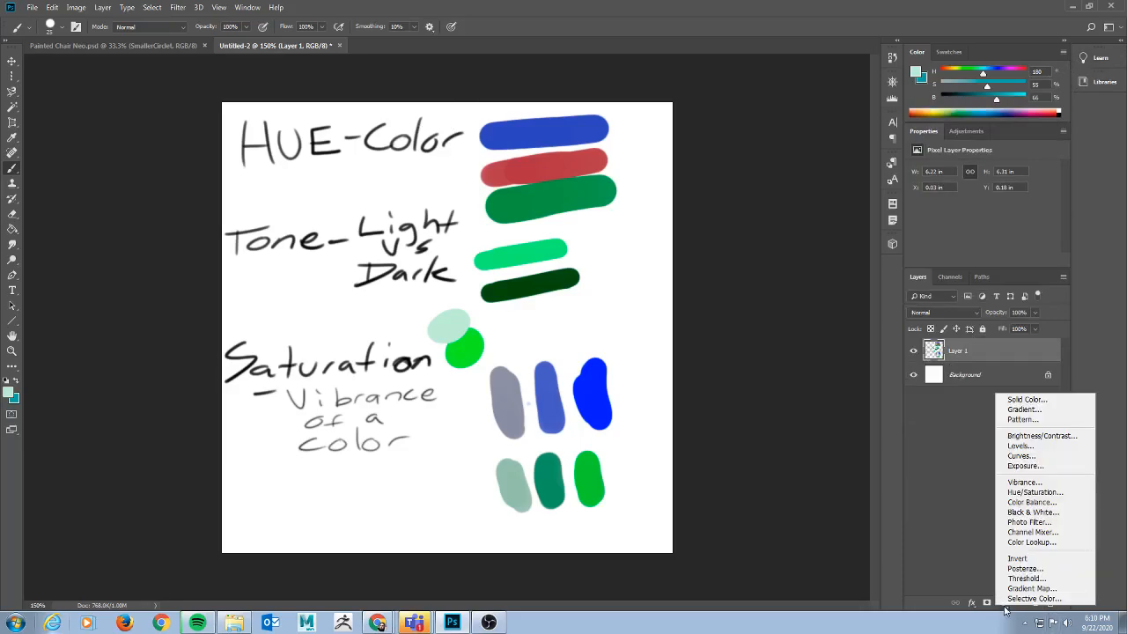
left_click(1044, 436)
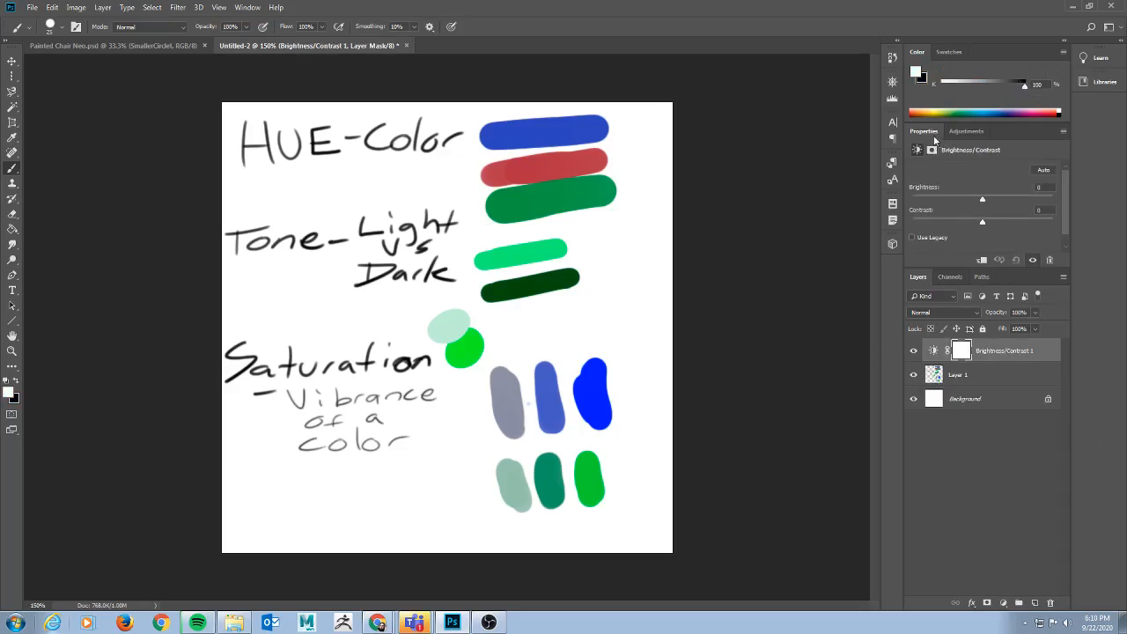
left_click_drag(936, 139, 635, 145)
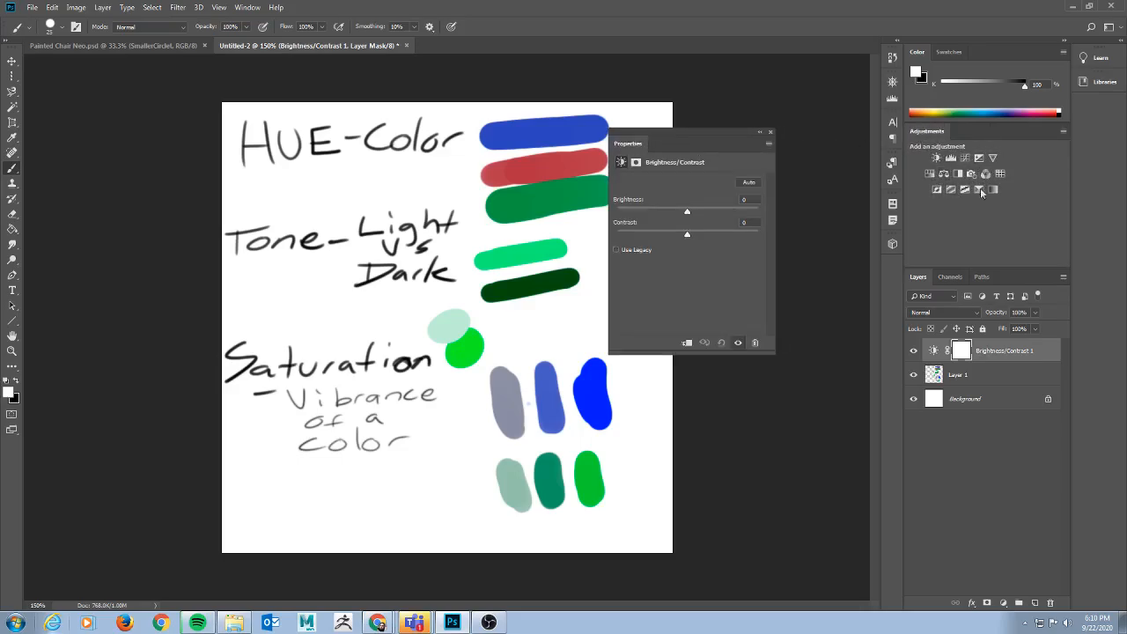
left_click_drag(707, 137, 771, 110)
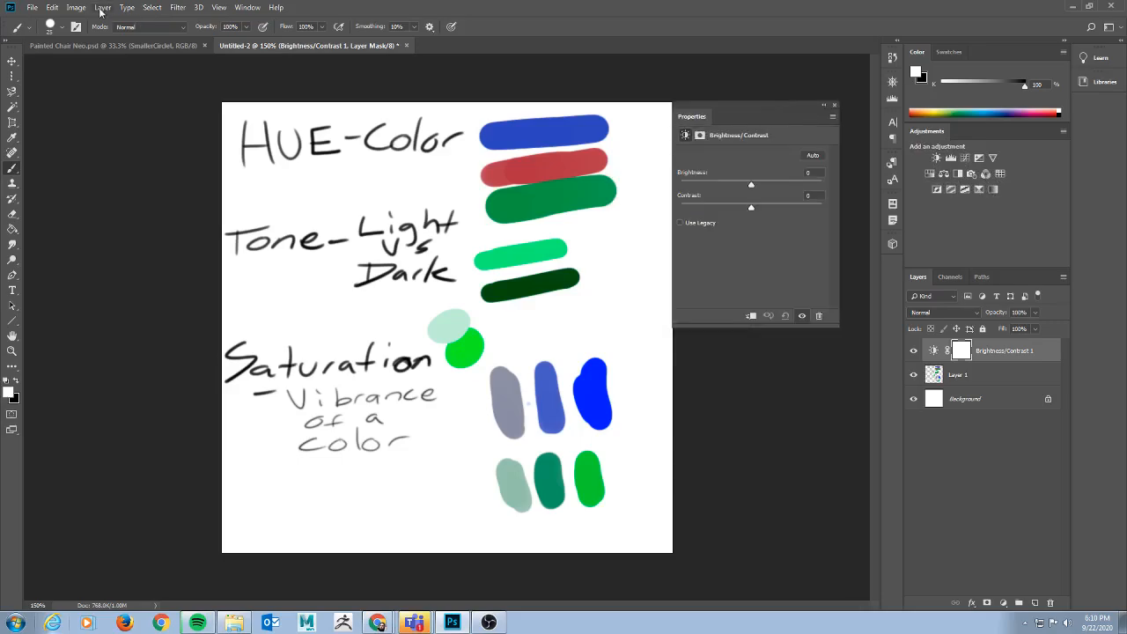
left_click(102, 7)
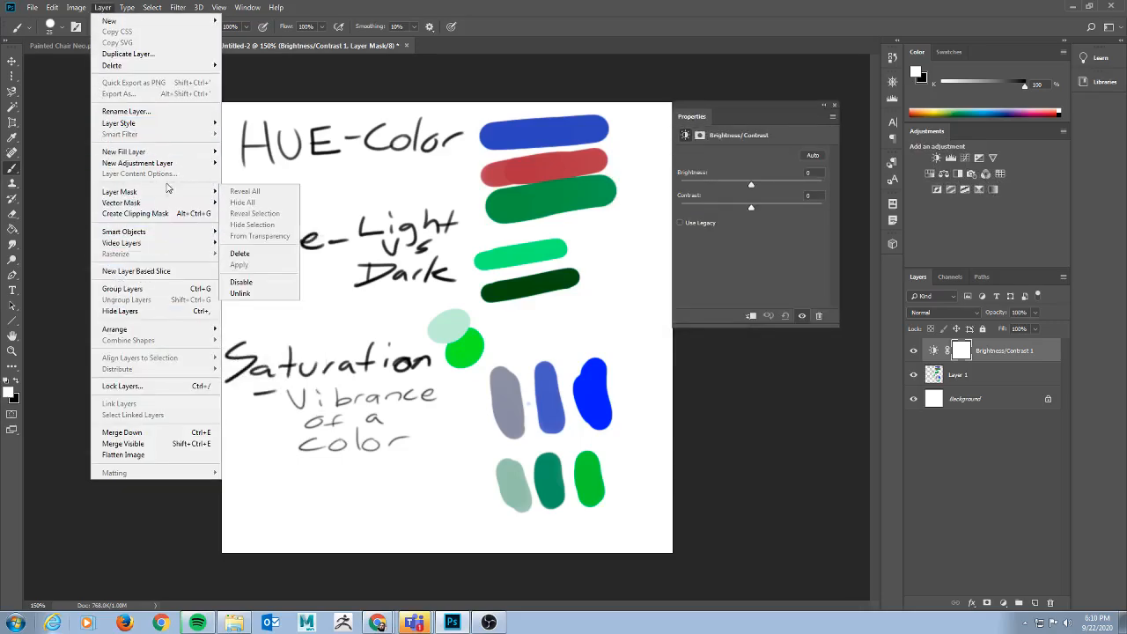
mouse_move(171, 164)
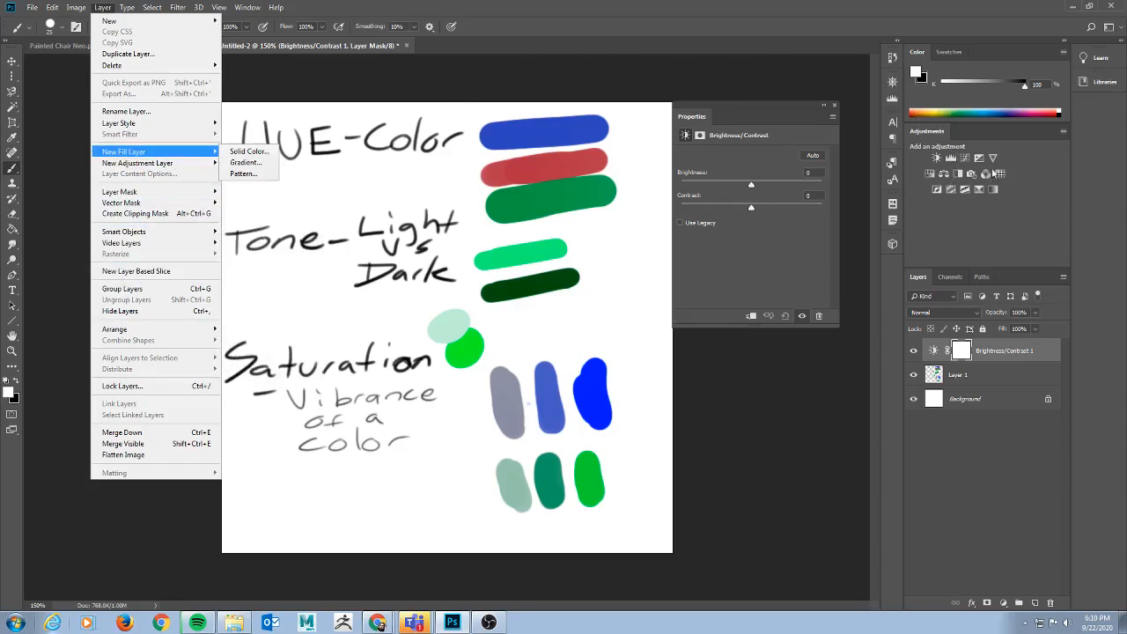
left_click(766, 379)
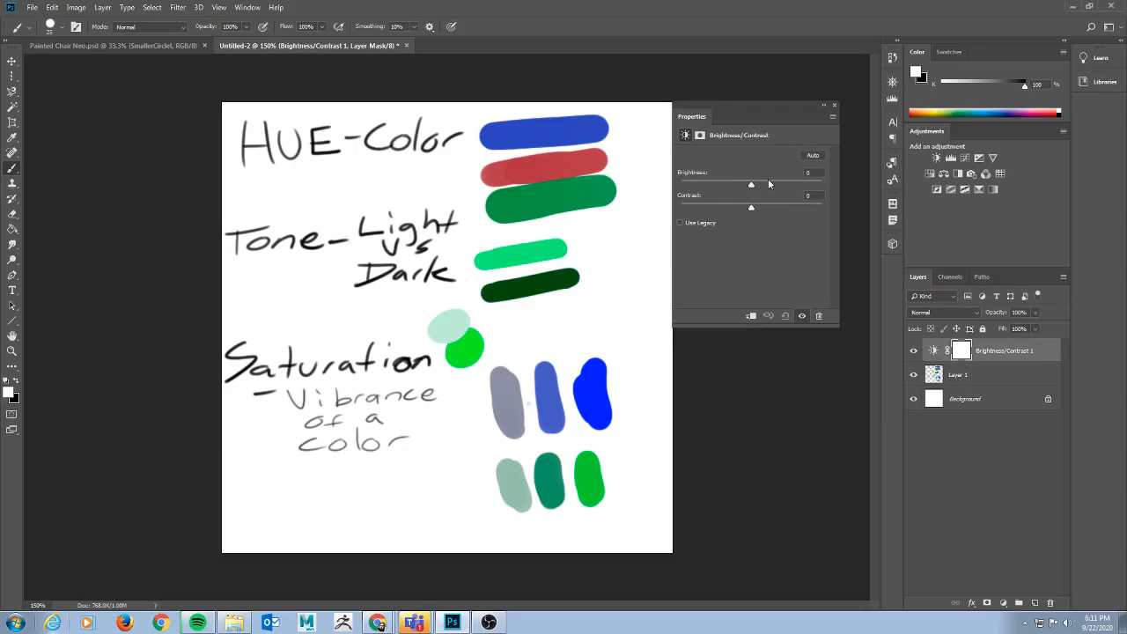
Set the adjustment's brightness to 10 and its contrast to 8.
mouse_move(759, 187)
left_mouse_down()
mouse_move(779, 184)
mouse_move(712, 185)
mouse_move(769, 183)
mouse_move(733, 186)
mouse_move(748, 186)
left_mouse_up()
mouse_move(750, 188)
left_mouse_down()
mouse_move(786, 188)
mouse_move(692, 189)
mouse_move(756, 189)
left_mouse_up()
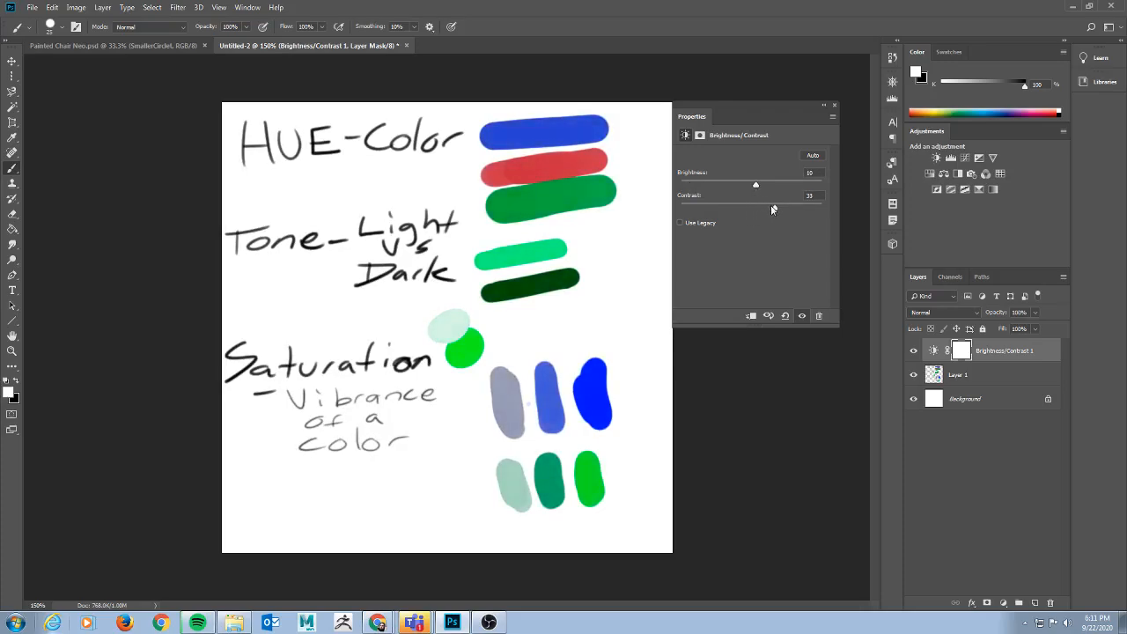
mouse_move(759, 204)
left_mouse_down()
mouse_move(675, 194)
mouse_move(757, 212)
left_mouse_up()
Compare the artwork with and without the Brightness/Contrast layer and leave that layer hidden.
left_click(987, 356)
left_click(913, 351)
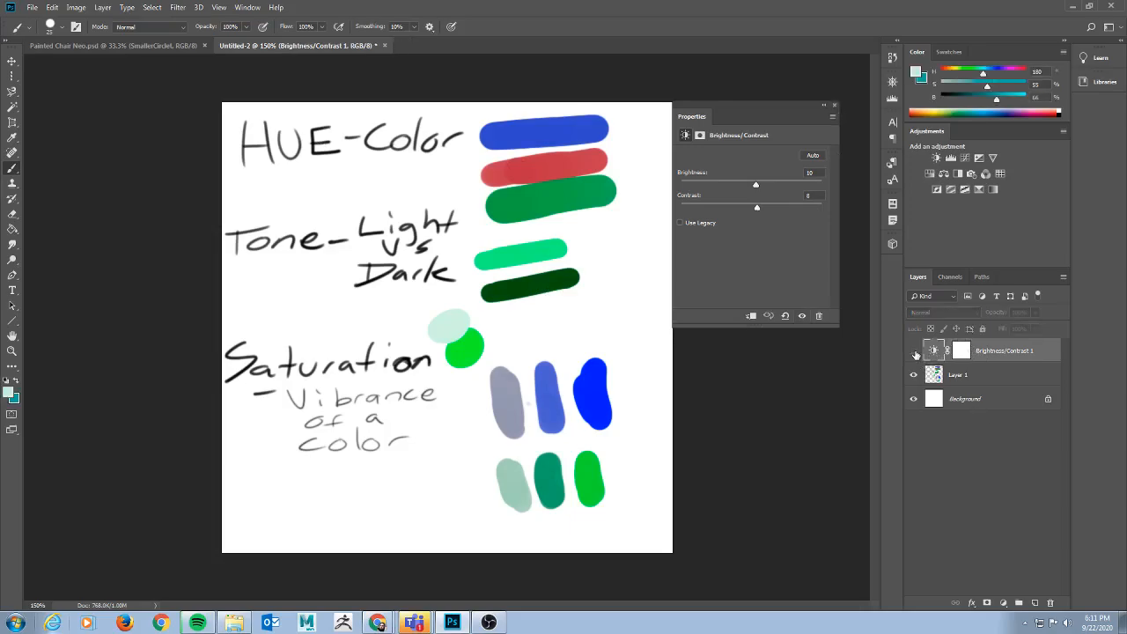
left_click(913, 350)
left_click(914, 351)
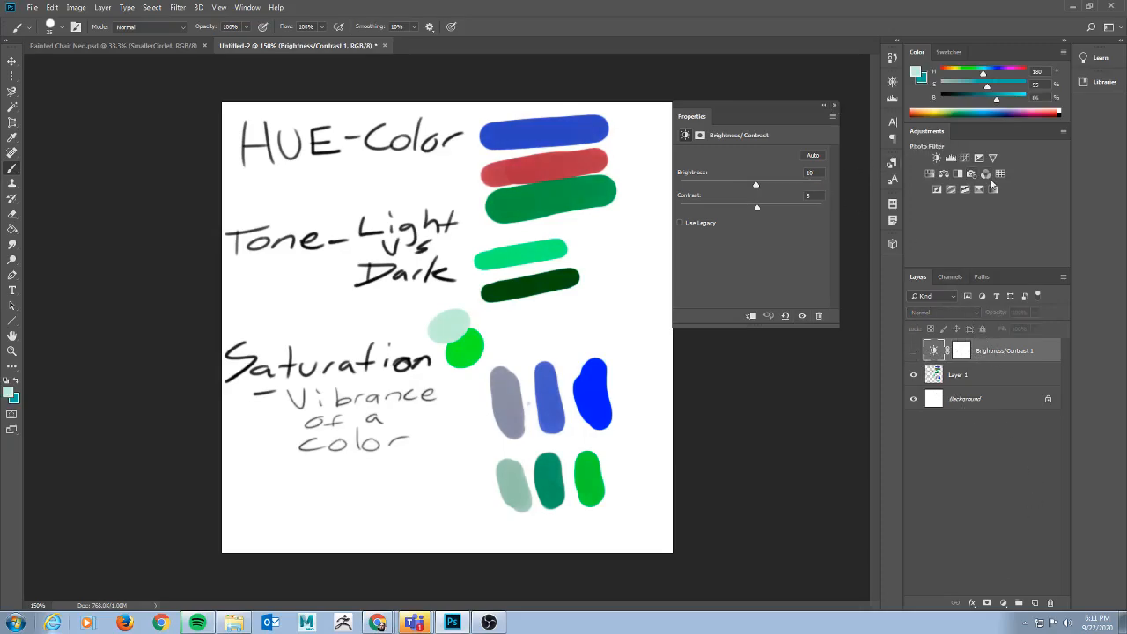
Add a Hue/Saturation adjustment layer and shift its Master hue to +2.
left_click(1004, 603)
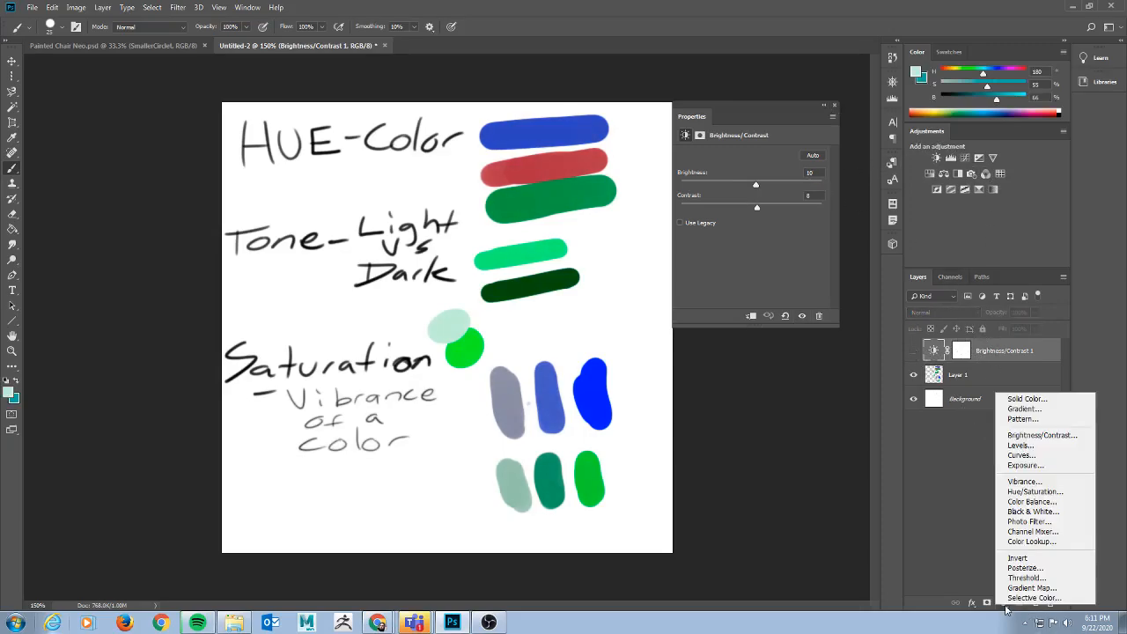
left_click(1055, 492)
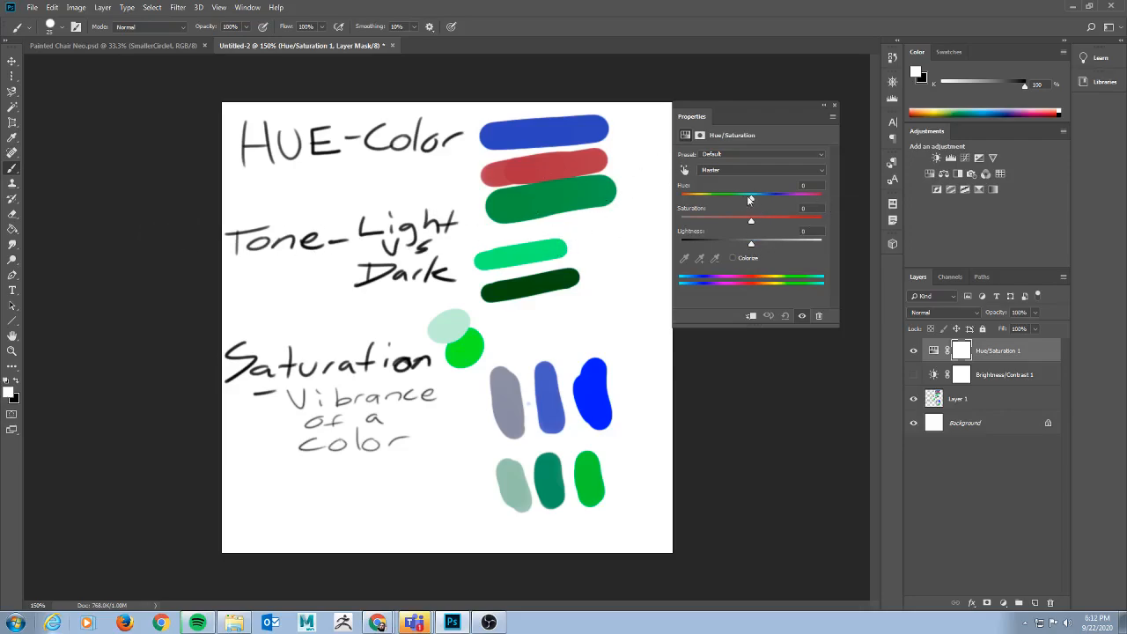
mouse_move(748, 199)
left_mouse_down()
mouse_move(700, 201)
mouse_move(815, 201)
mouse_move(753, 200)
left_mouse_up()
Restrict the Hue/Saturation adjustment to the Reds range and try shifting only their hue.
left_click(796, 168)
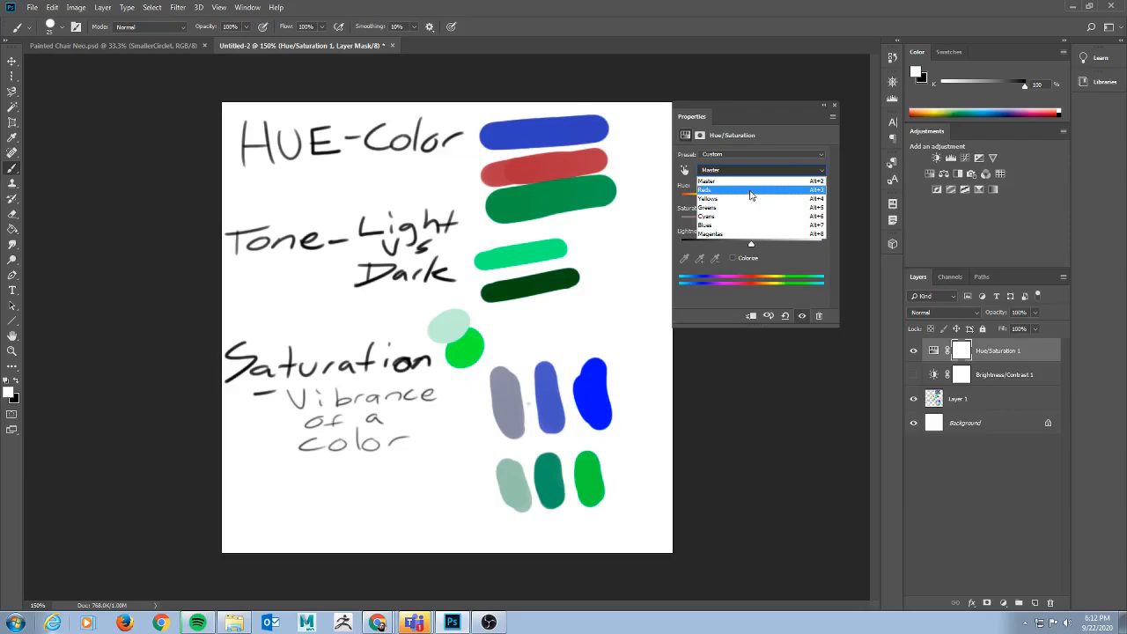
left_click(750, 190)
mouse_move(751, 197)
left_mouse_down()
mouse_move(817, 197)
mouse_move(686, 201)
mouse_move(815, 199)
mouse_move(700, 201)
mouse_move(751, 201)
left_mouse_up()
Switch the adjustment to the Greens range and shift their hue to -141.
left_click(783, 170)
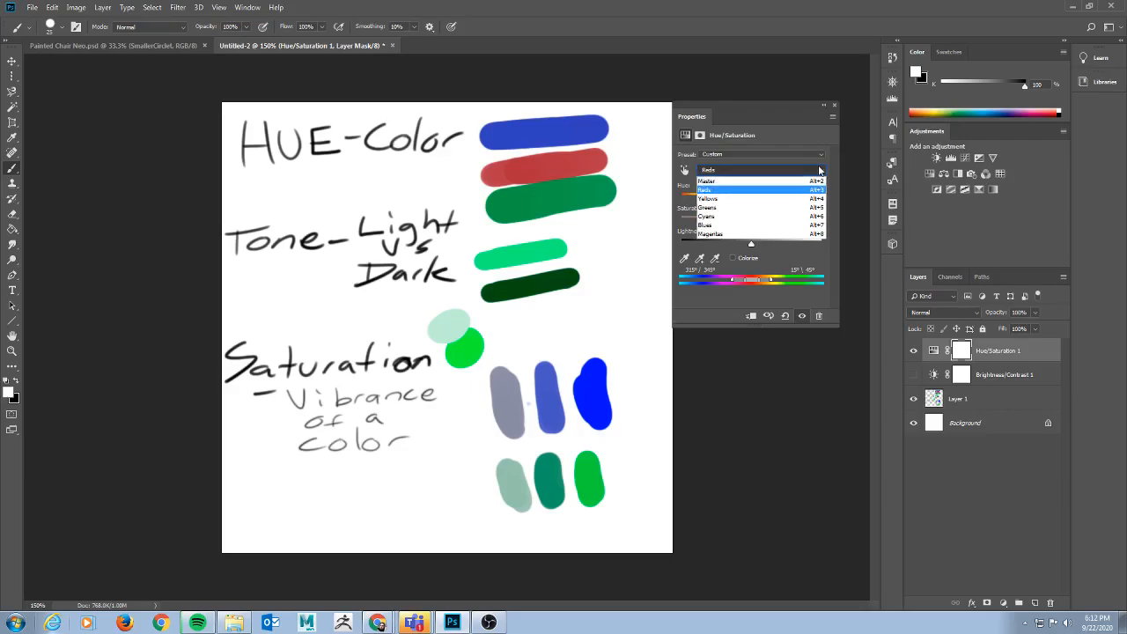
left_click(734, 207)
mouse_move(753, 203)
left_mouse_down()
mouse_move(835, 202)
mouse_move(668, 208)
mouse_move(693, 204)
left_mouse_up()
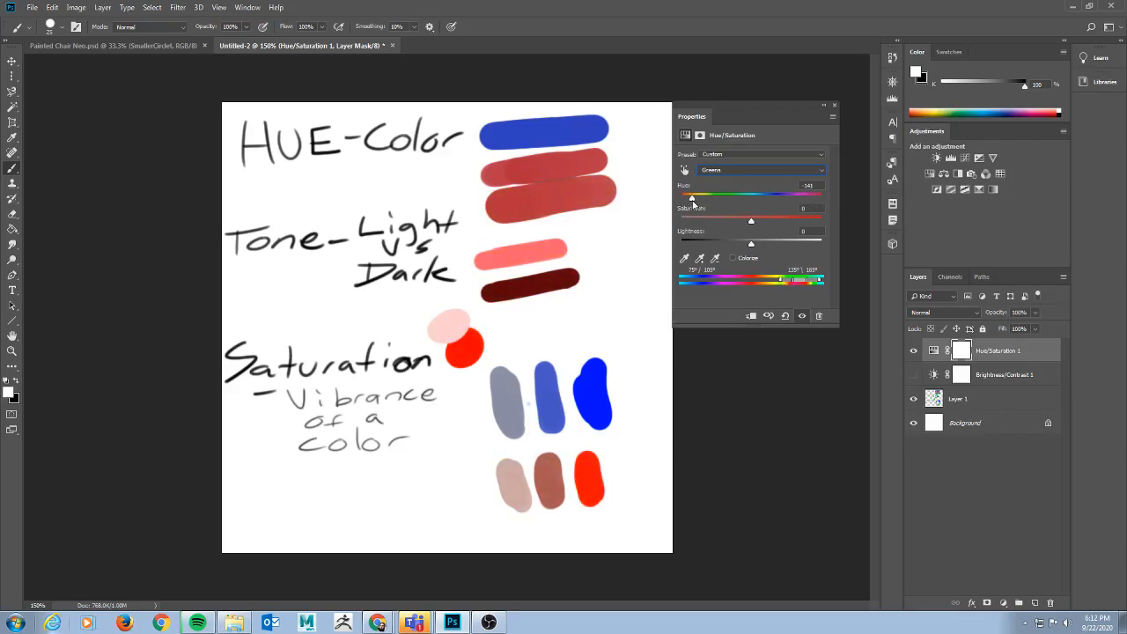
Try the Colorize option on the whole artwork and switch it back off.
left_click(733, 259)
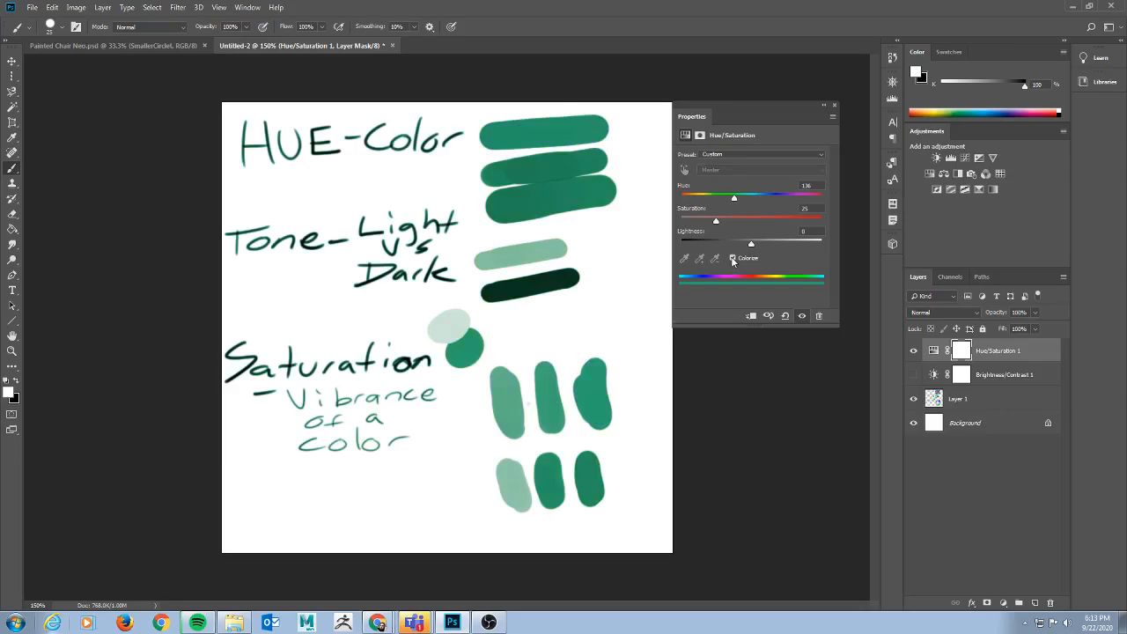
left_click(733, 259)
left_click(733, 259)
left_click(732, 259)
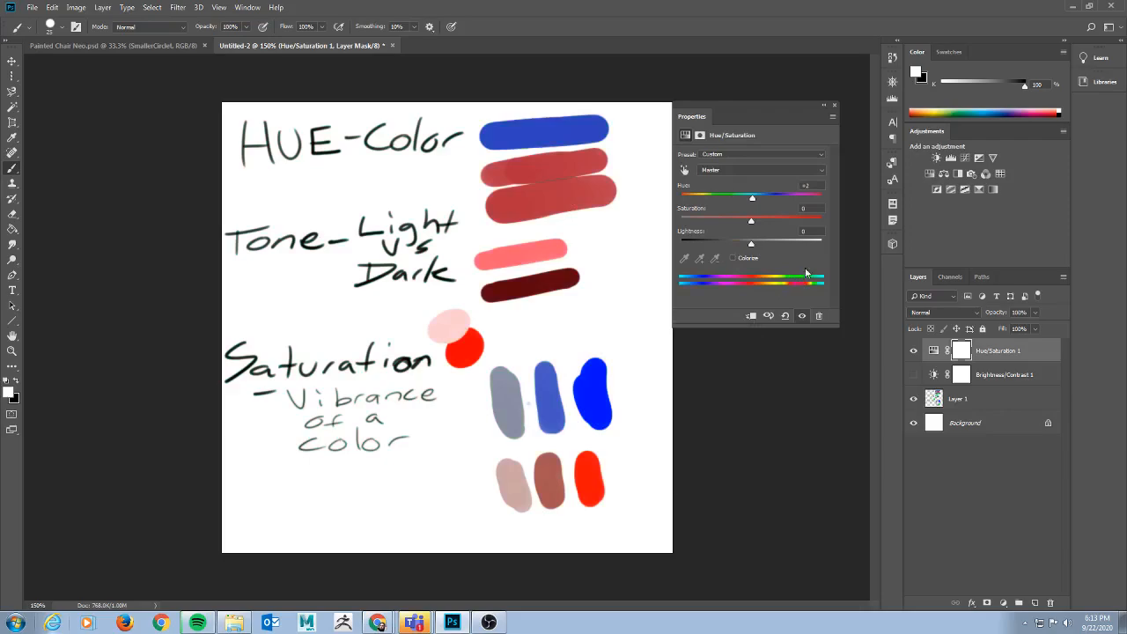
Try the Hue/Saturation presets Old Style, Red Boost, Increase Saturation More and Cyanotype in turn.
left_click(806, 156)
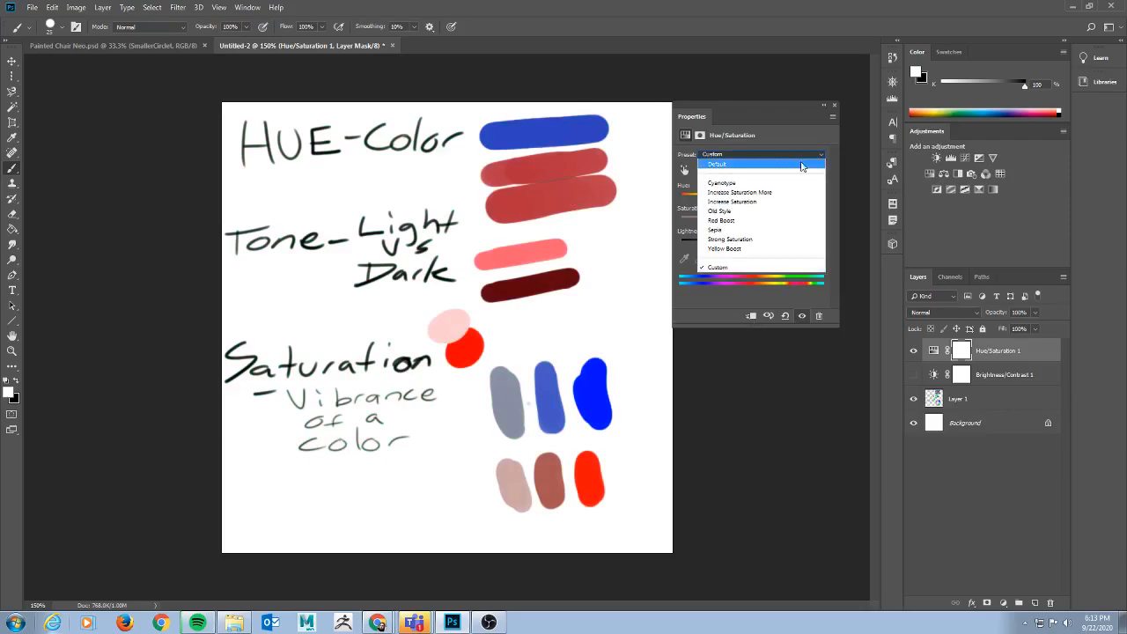
left_click(759, 212)
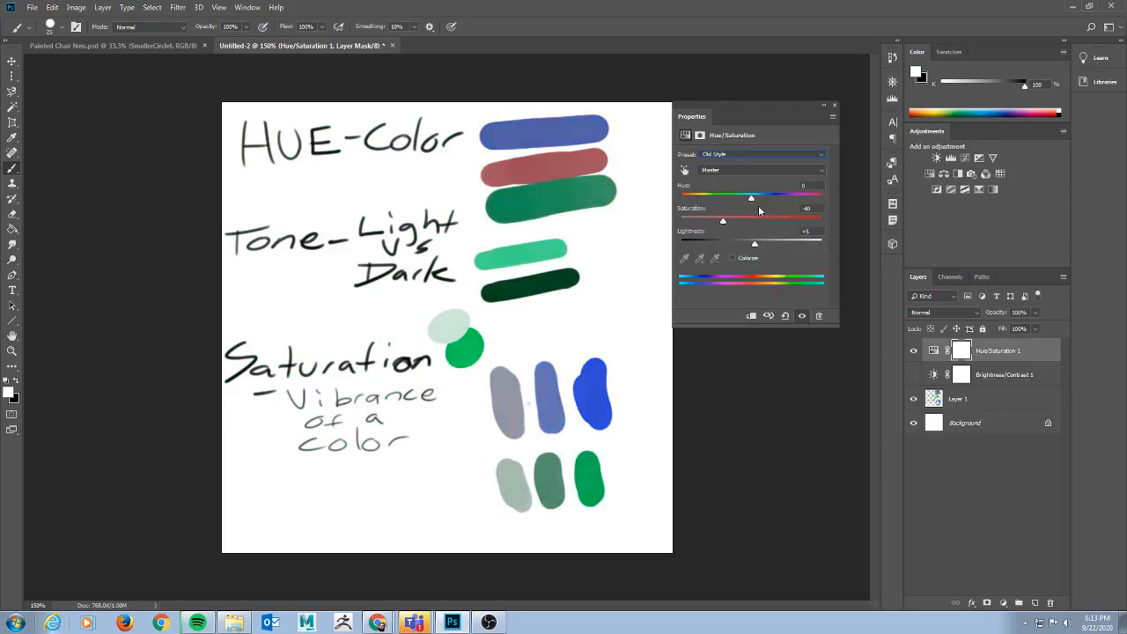
left_click(786, 154)
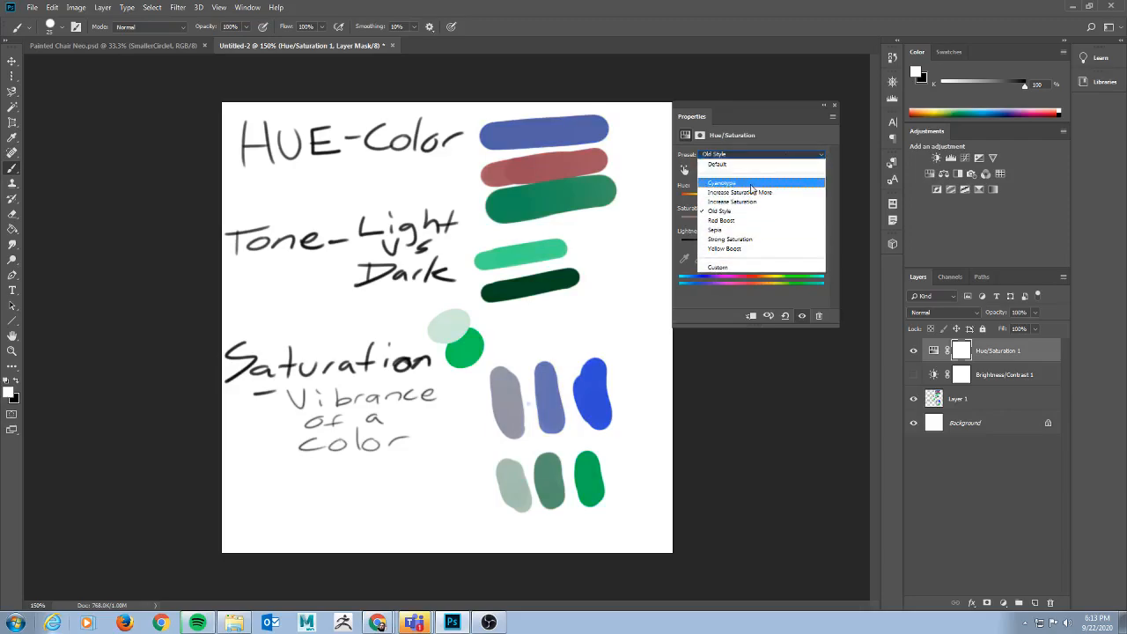
left_click(748, 220)
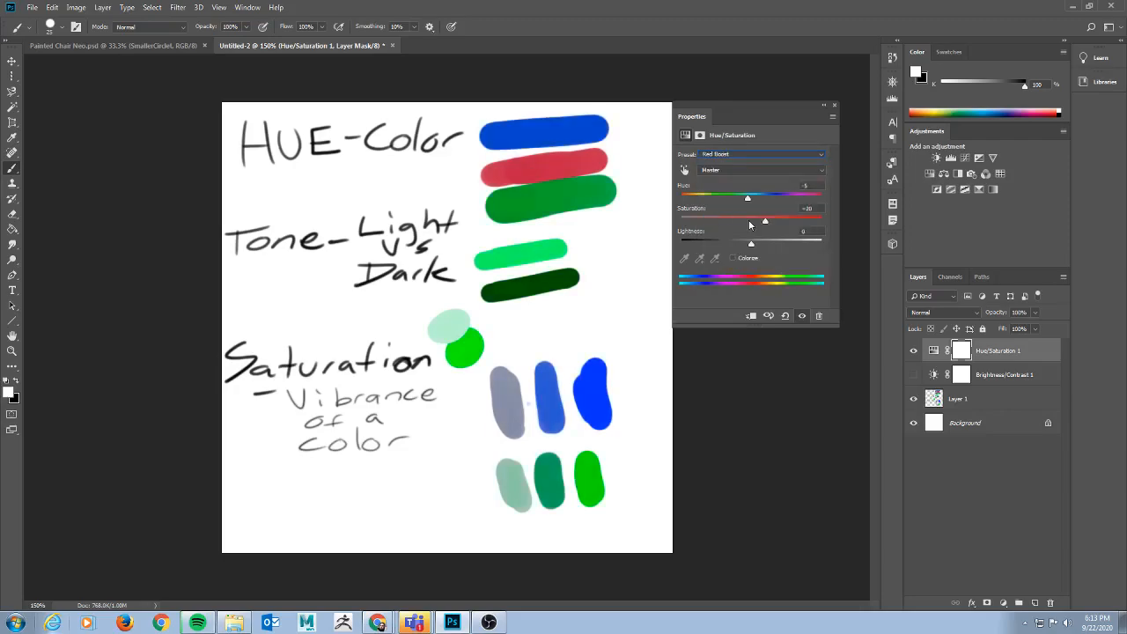
left_click(780, 153)
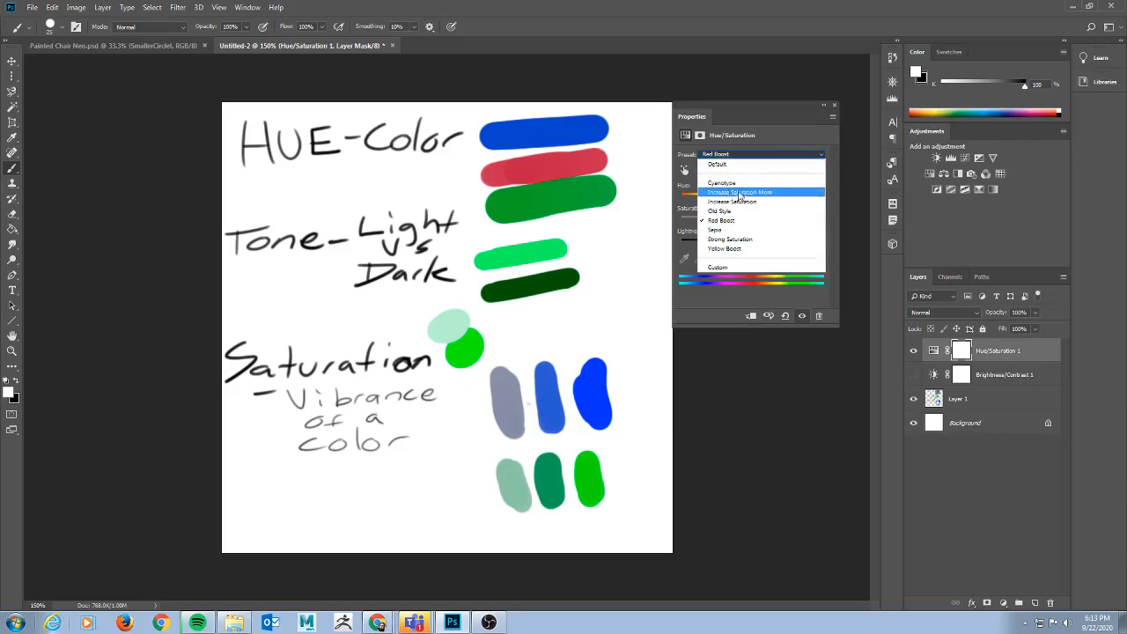
left_click(746, 193)
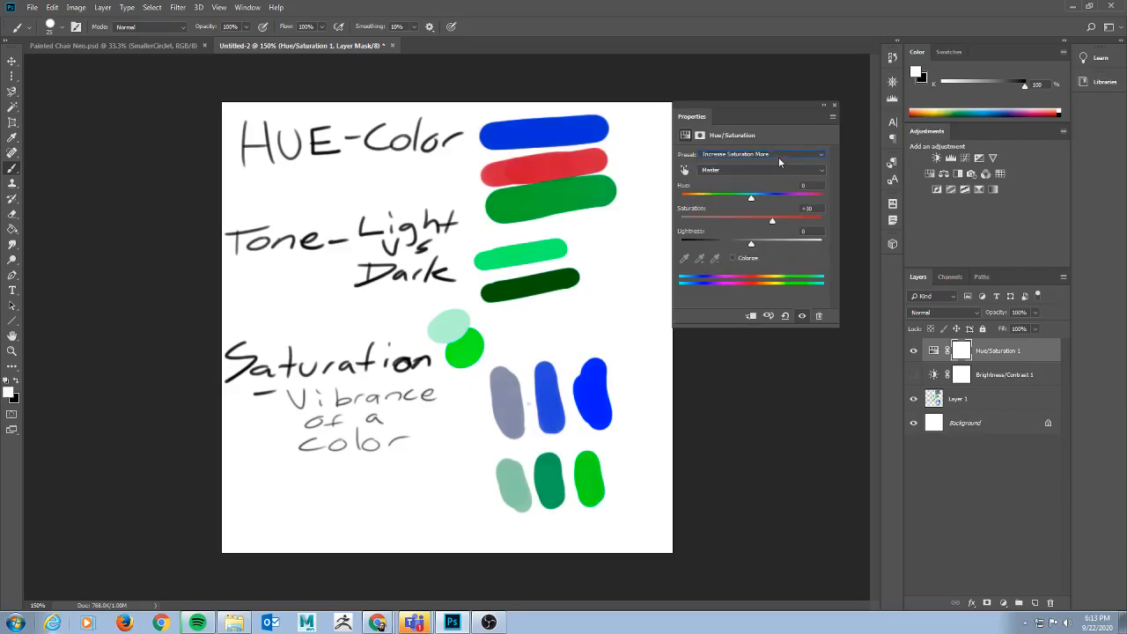
left_click(778, 161)
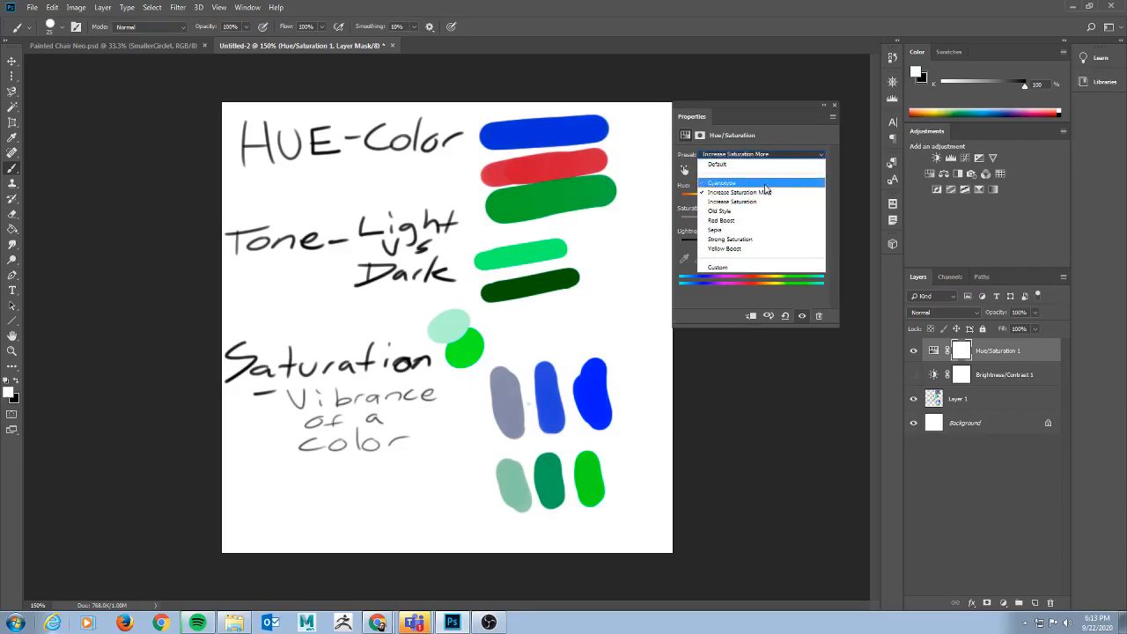
left_click(766, 187)
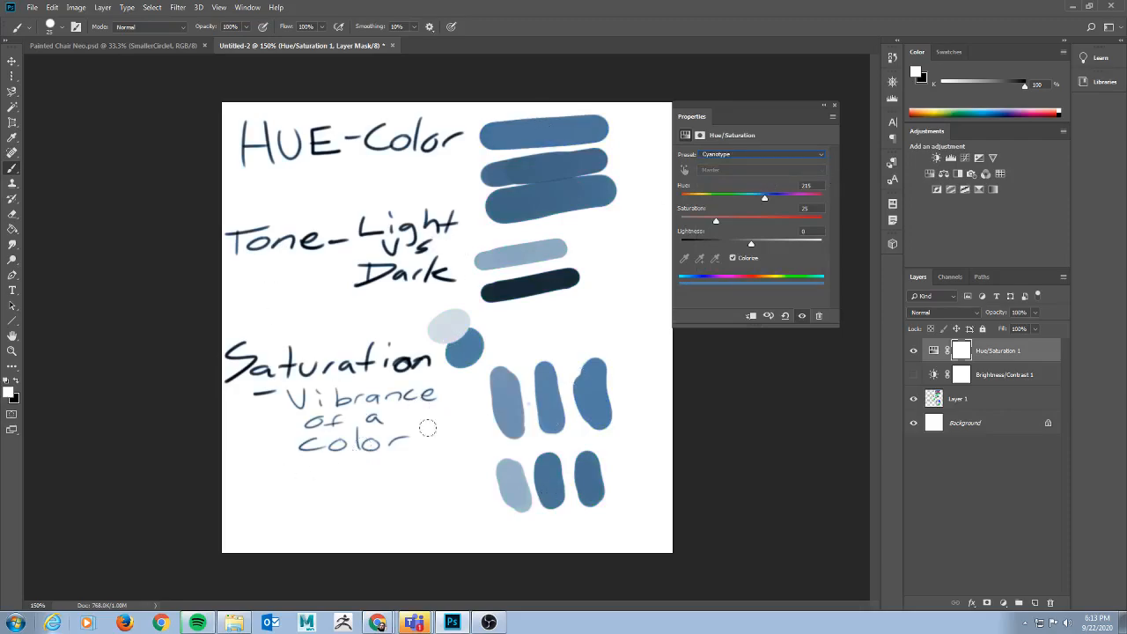
Shift the Cyanotype tint's hue toward teal, then reset the adjustment to the Default preset.
mouse_move(765, 201)
left_mouse_down()
mouse_move(727, 199)
mouse_move(754, 201)
left_mouse_up()
left_click(824, 154)
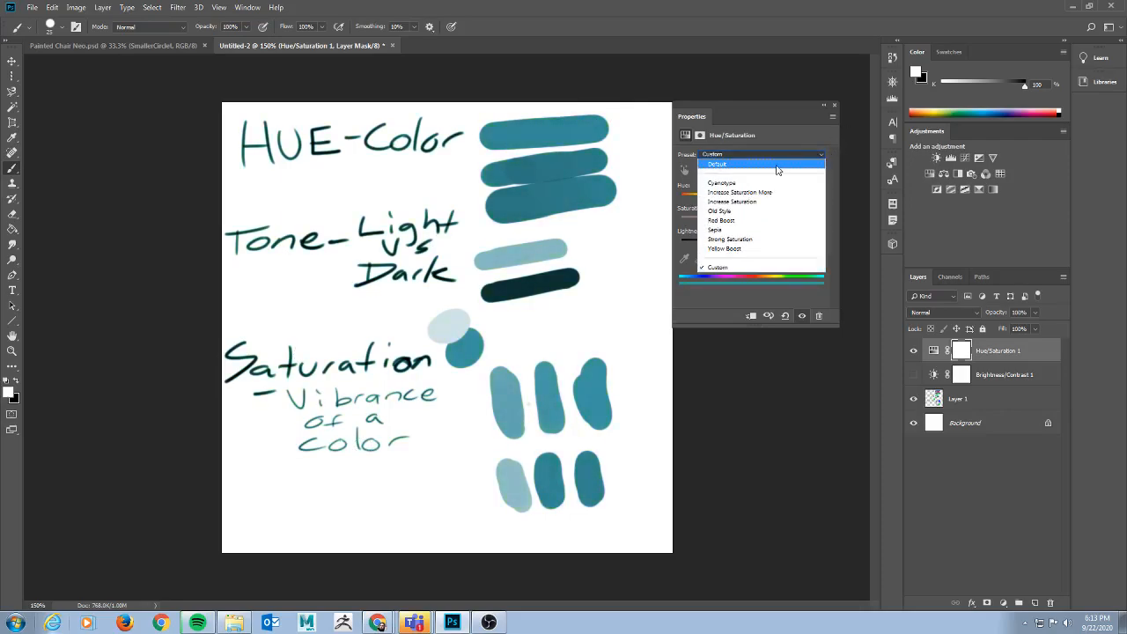
left_click(776, 168)
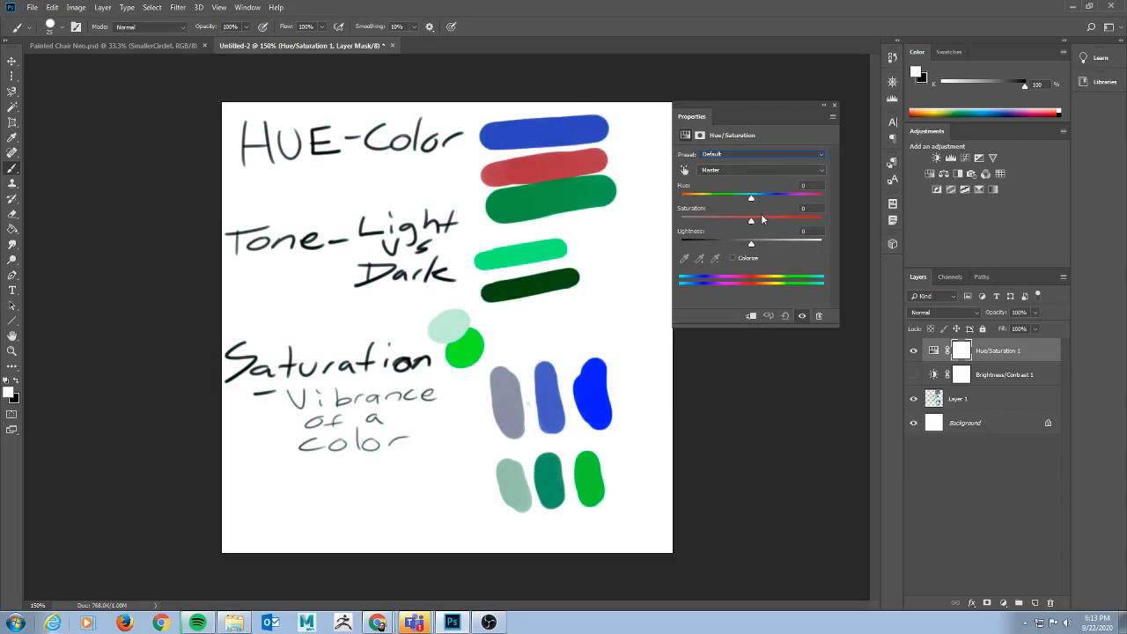
Desaturate the artwork fully at -100 and return the Master saturation to 0.
left_click_drag(751, 221, 660, 228)
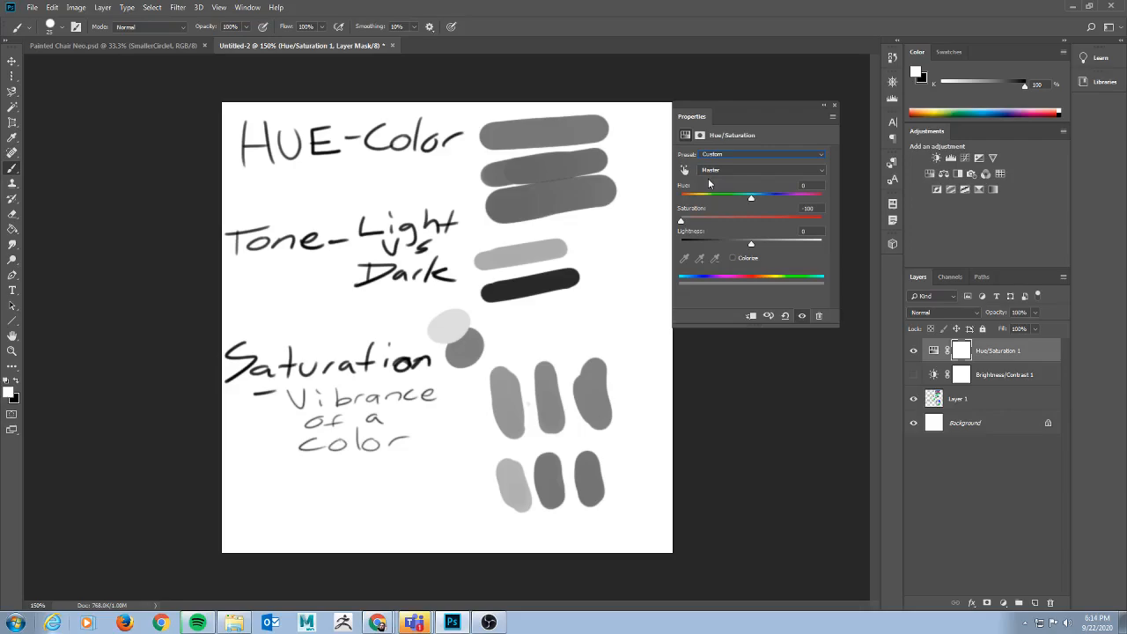
left_click_drag(681, 222, 751, 228)
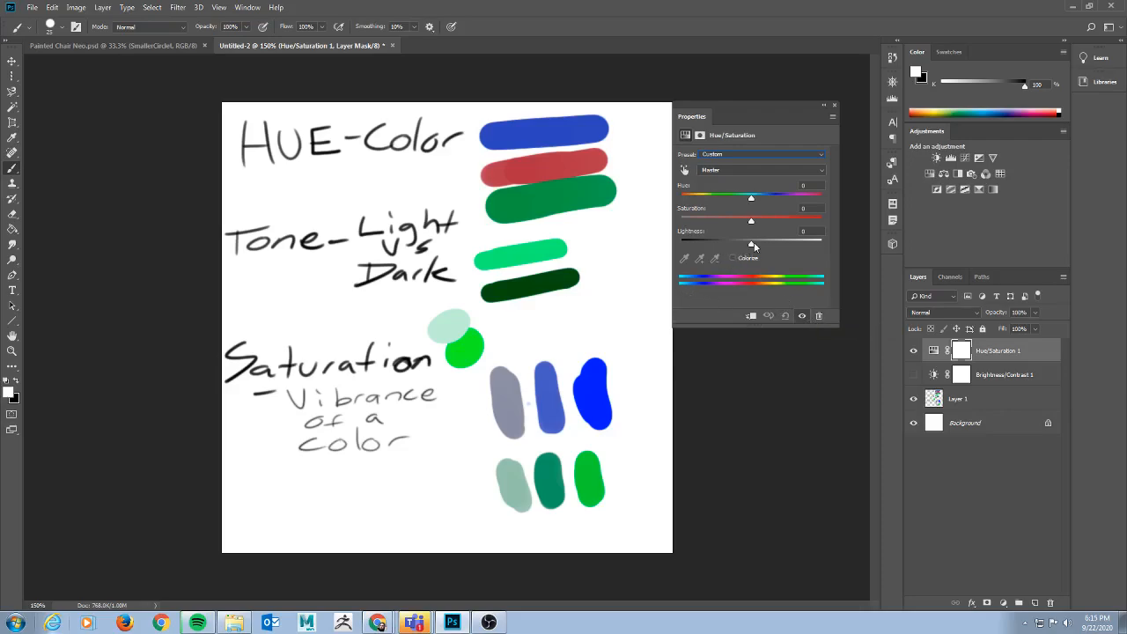
Set the Hue/Saturation adjustment's lightness to +6 and hide that layer.
mouse_move(753, 240)
left_mouse_down()
mouse_move(688, 246)
mouse_move(756, 249)
left_mouse_up()
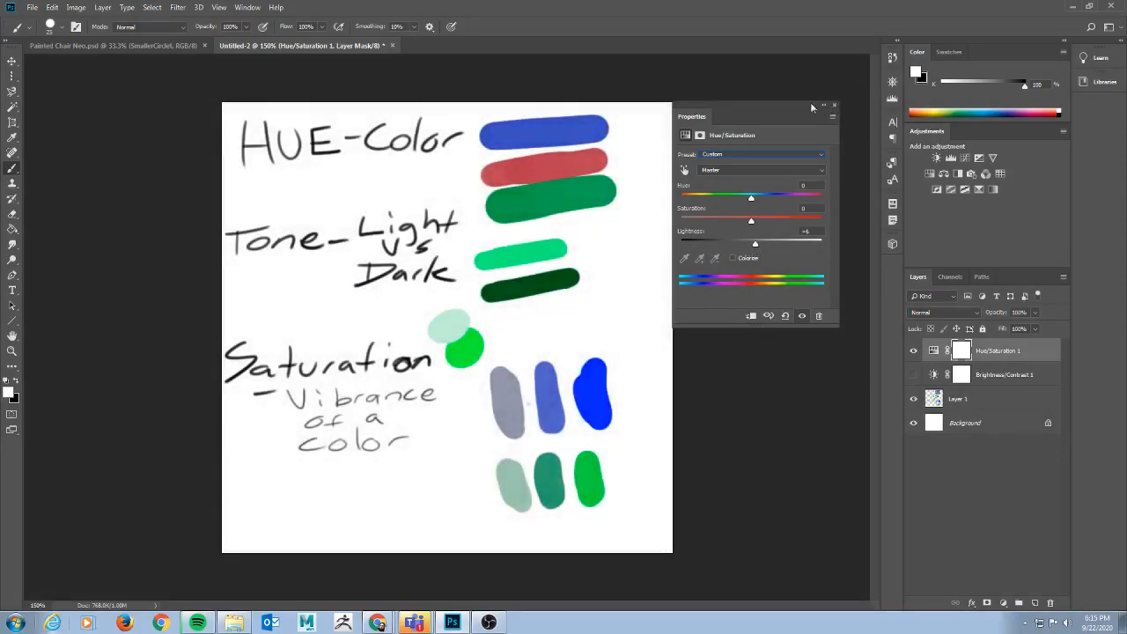
left_click(913, 351)
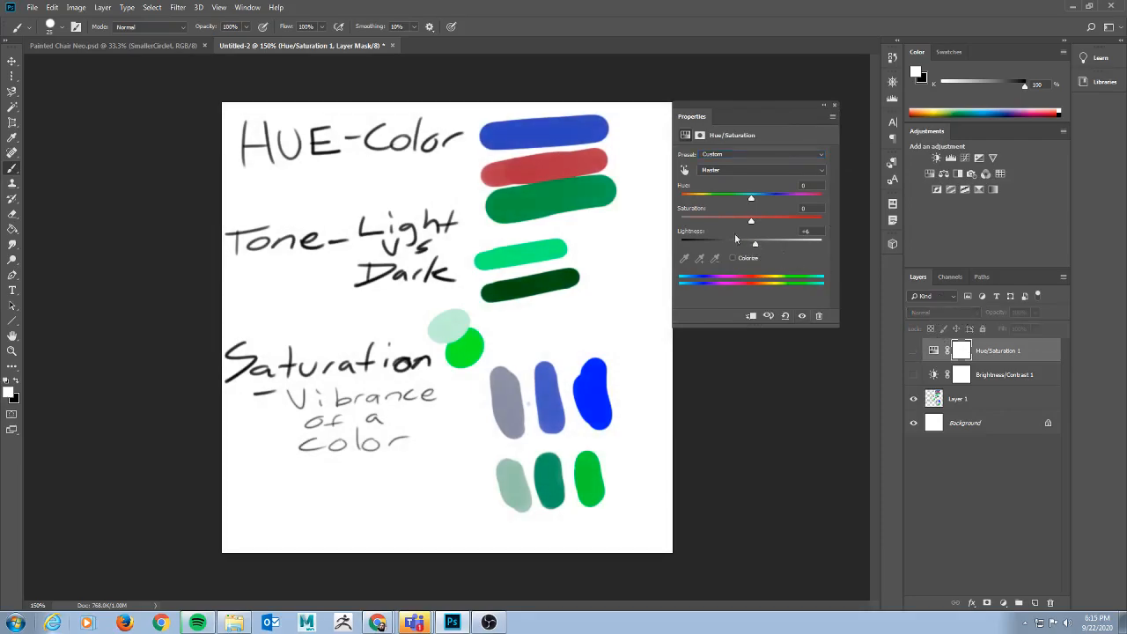
Add an Invert adjustment layer on top and toggle the Hue/Saturation and Brightness/Contrast layers beneath it to compare the effect.
left_click(1003, 603)
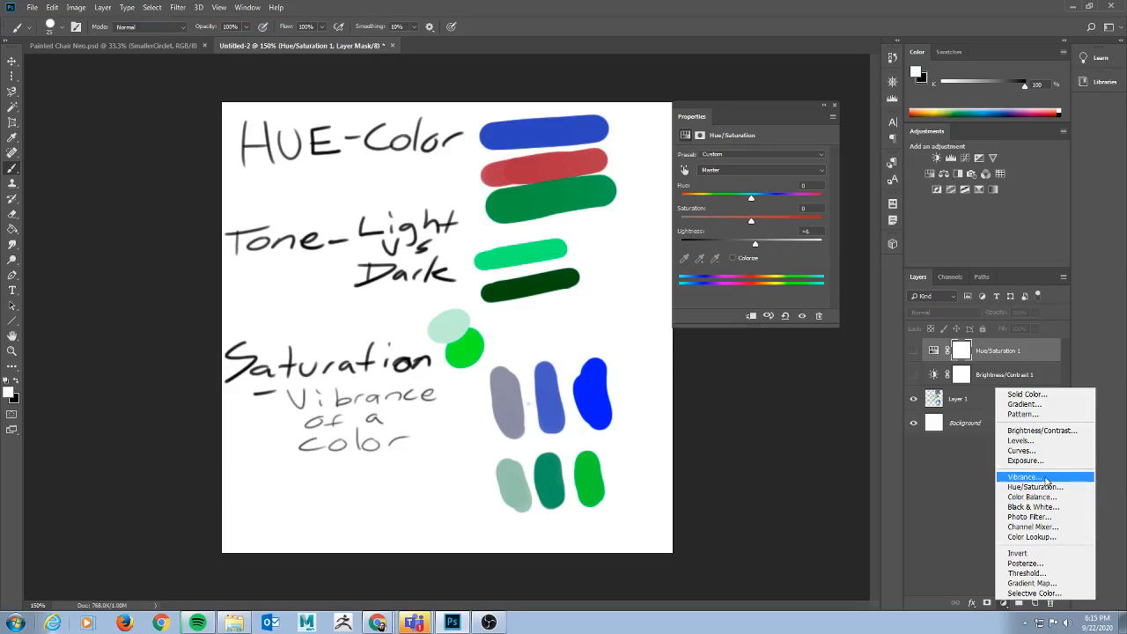
left_click(1047, 555)
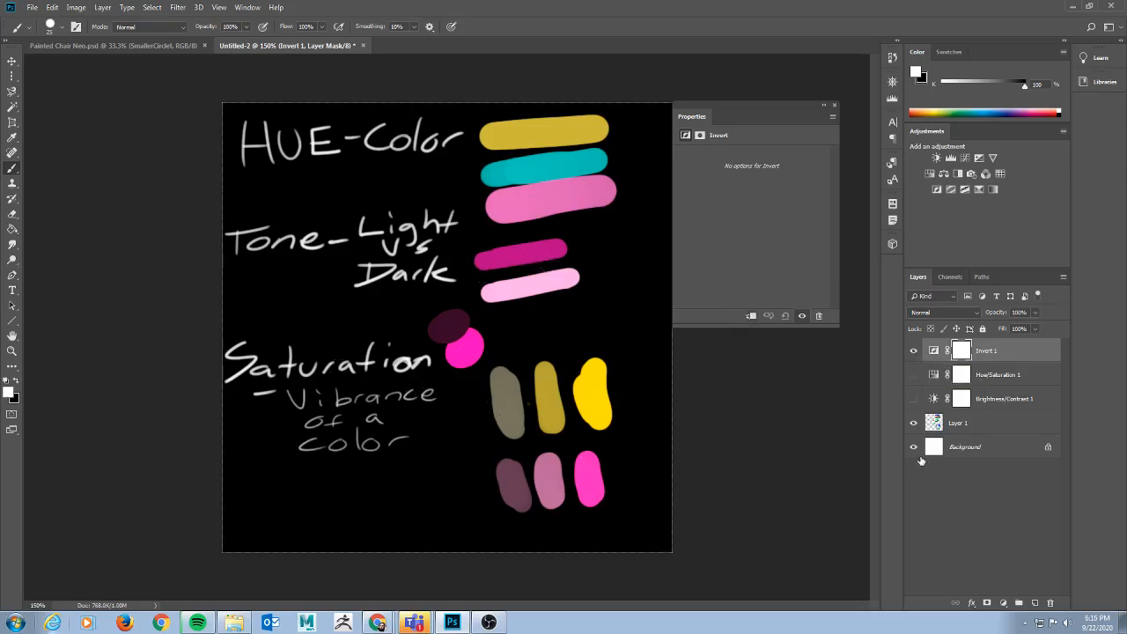
left_click(914, 374)
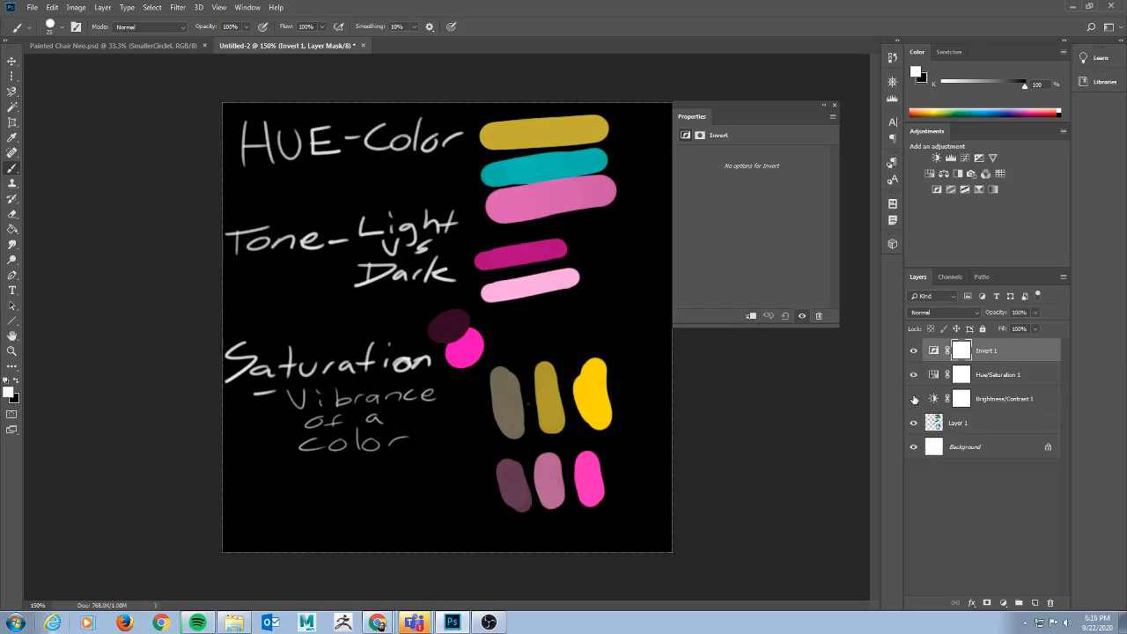
left_click(914, 399)
left_click(914, 398)
left_click(913, 377)
left_click(913, 377)
Set the Hue/Saturation adjustment's saturation to +33 and lightness to -7, and hide that layer.
left_click(934, 376)
mouse_move(751, 197)
left_mouse_down()
mouse_move(727, 202)
mouse_move(754, 201)
mouse_move(732, 202)
mouse_move(780, 220)
mouse_move(737, 226)
mouse_move(775, 223)
mouse_move(746, 244)
left_mouse_up()
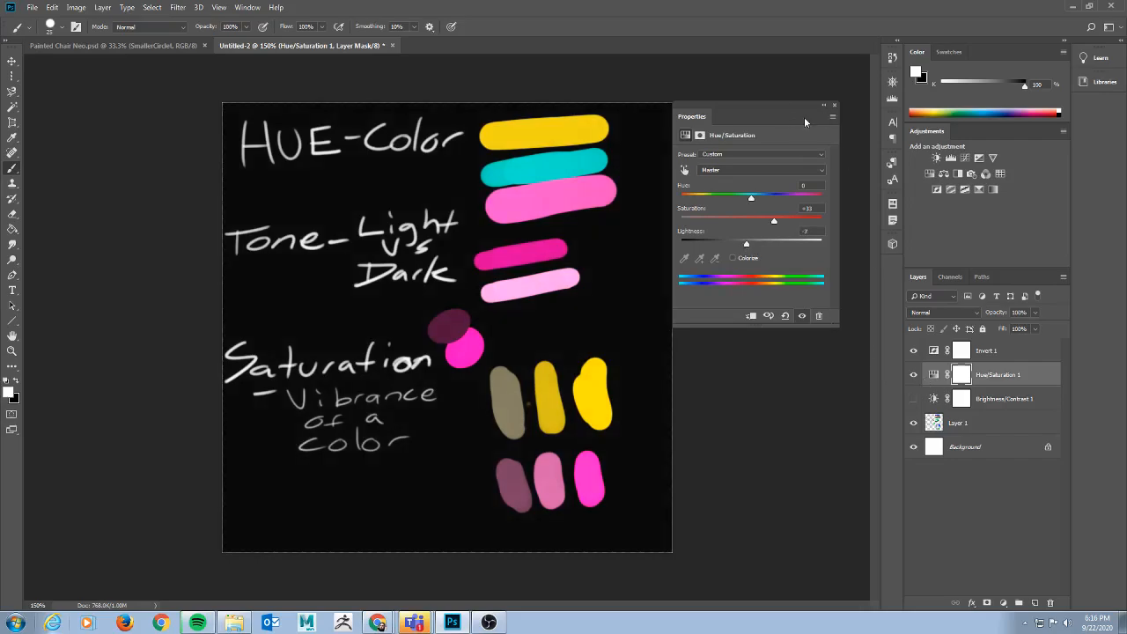
left_click(913, 374)
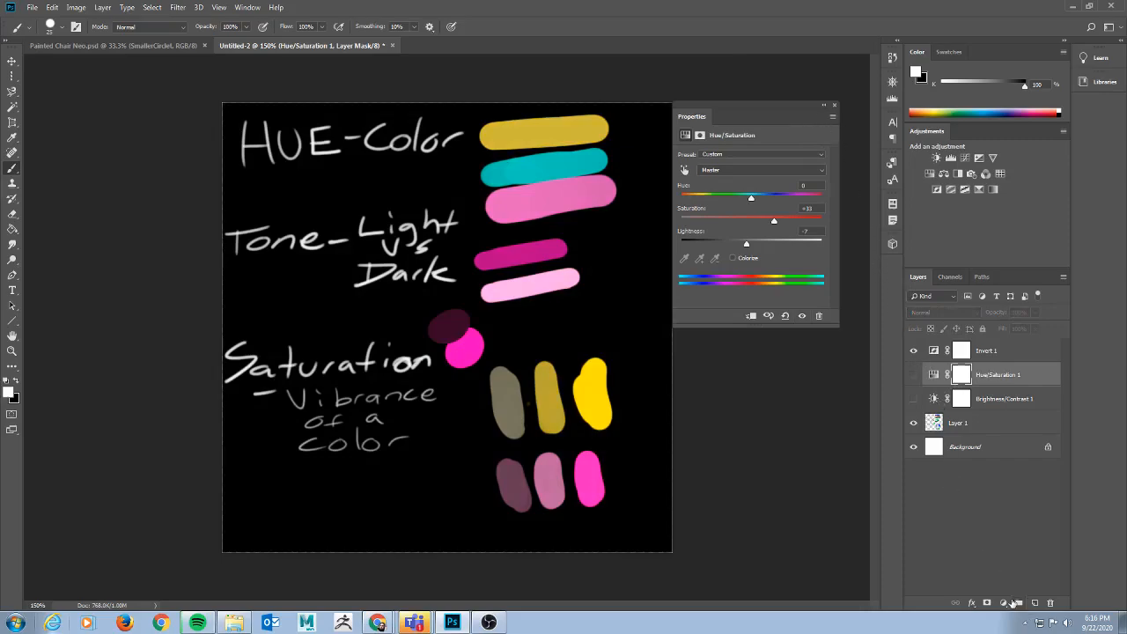
Select the Invert layer, add a blank layer above it and undo that addition.
left_click(1004, 605)
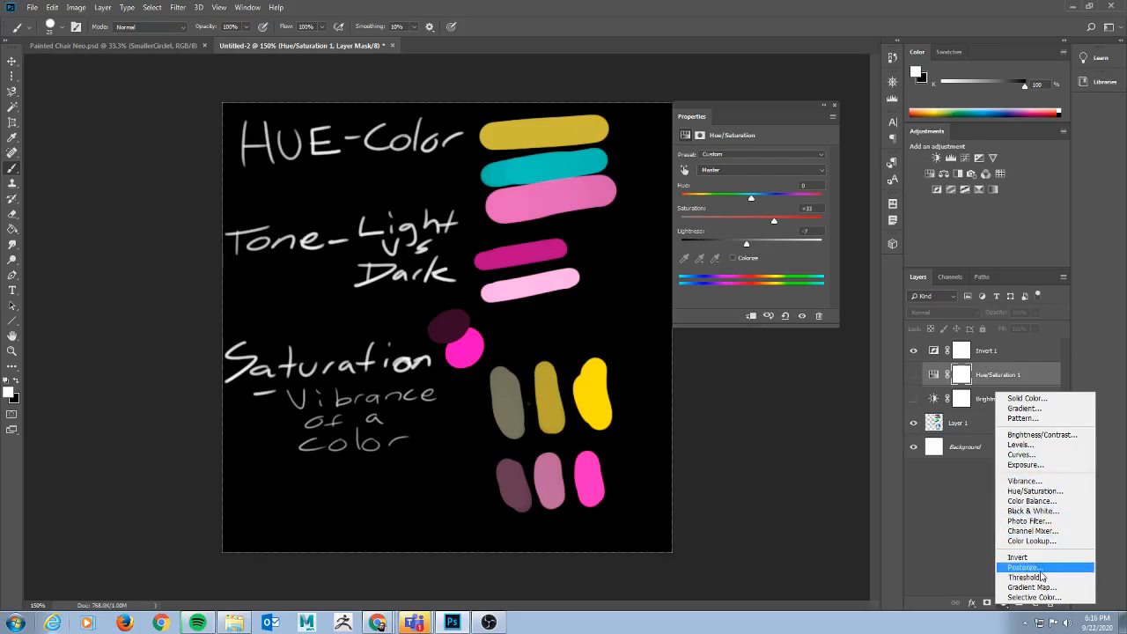
left_click(928, 516)
left_click(935, 353)
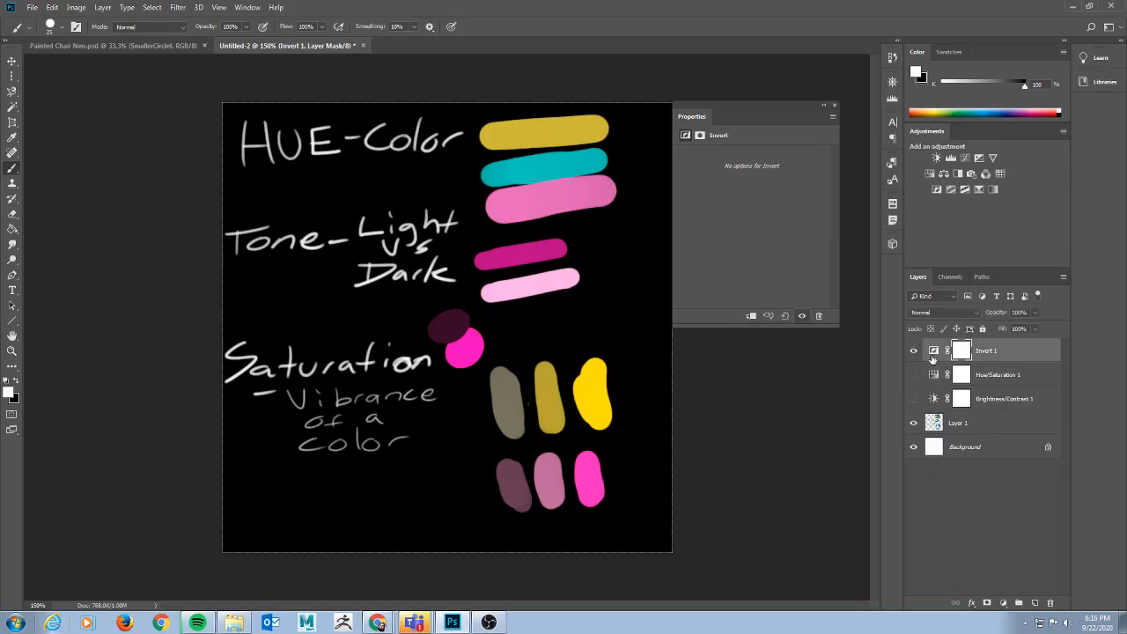
left_click(1034, 603)
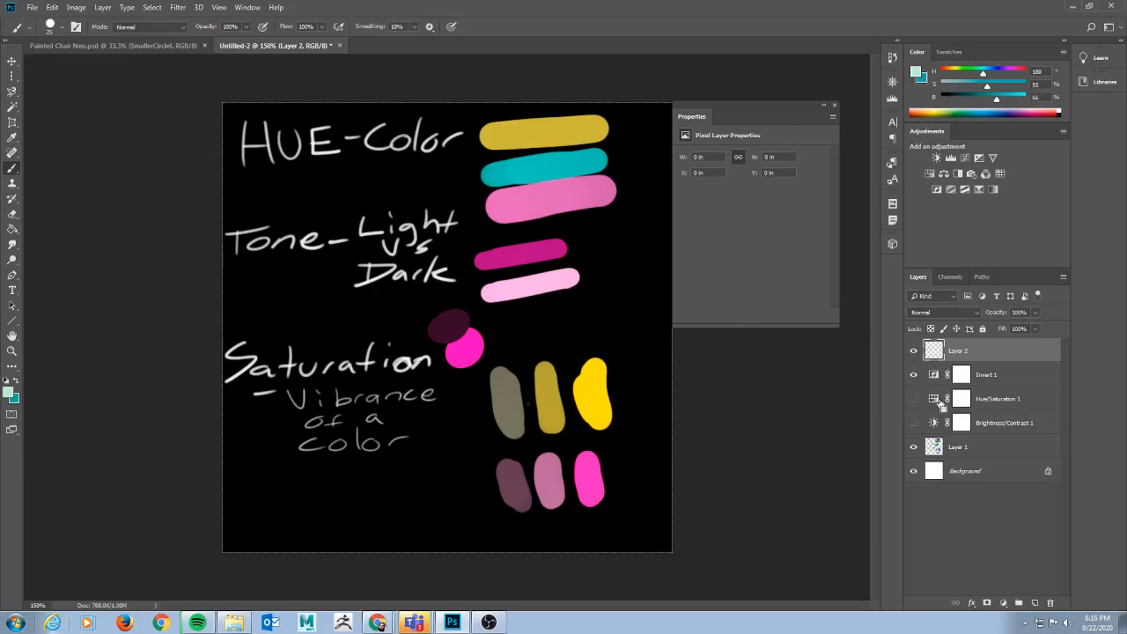
key("ctrl+z")
Try a Selective Color adjustment layer above the Invert layer and undo it.
left_click(1002, 604)
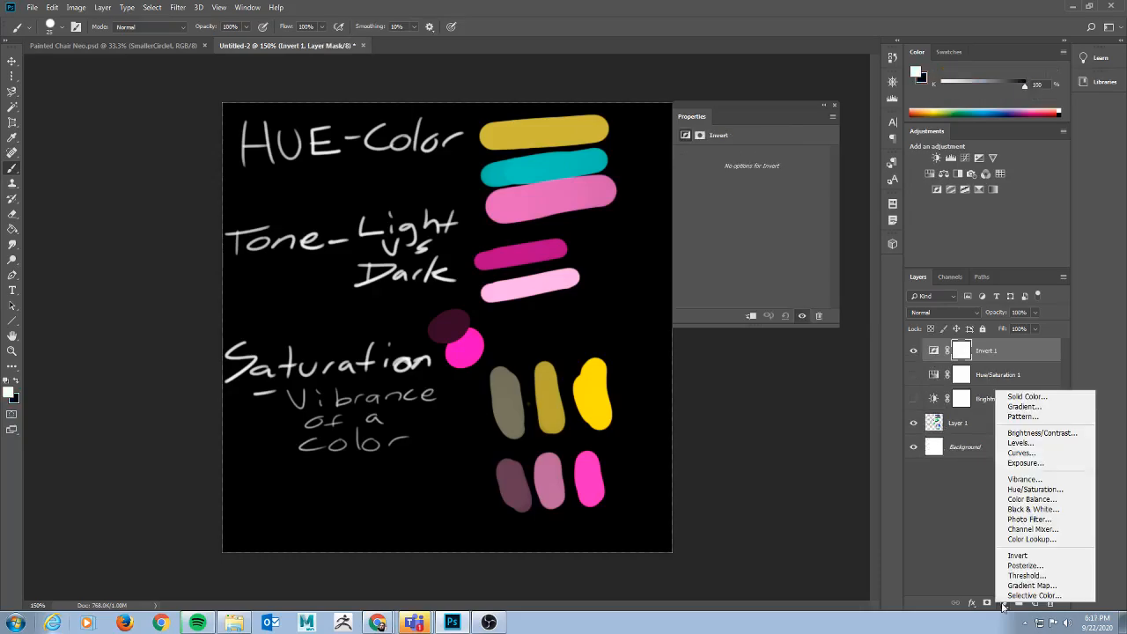
left_click(1059, 598)
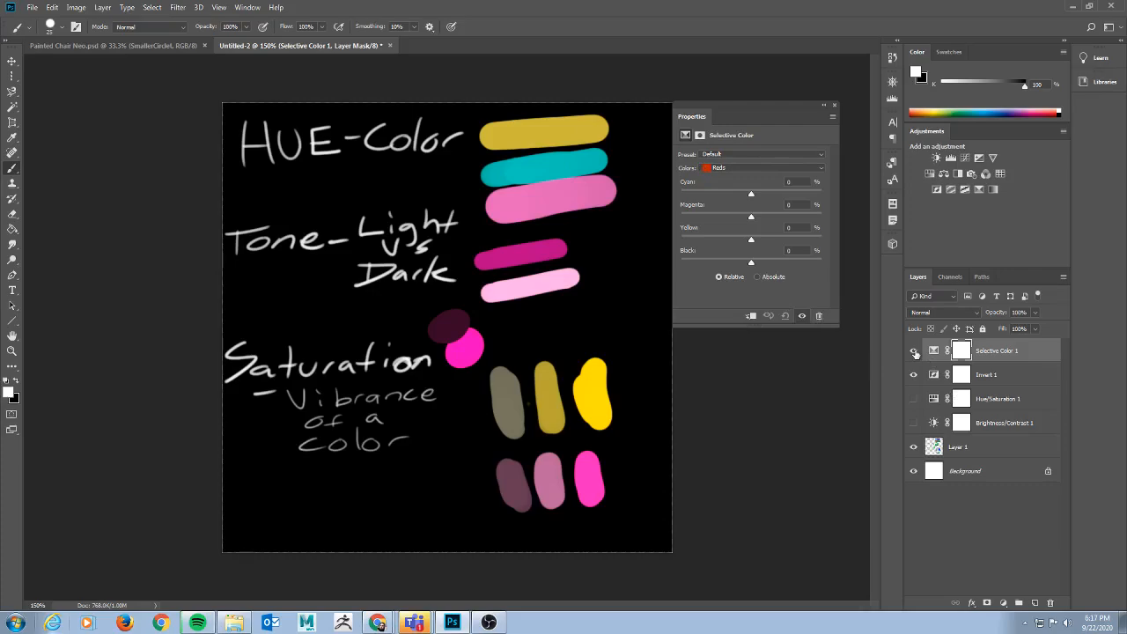
key("ctrl+z")
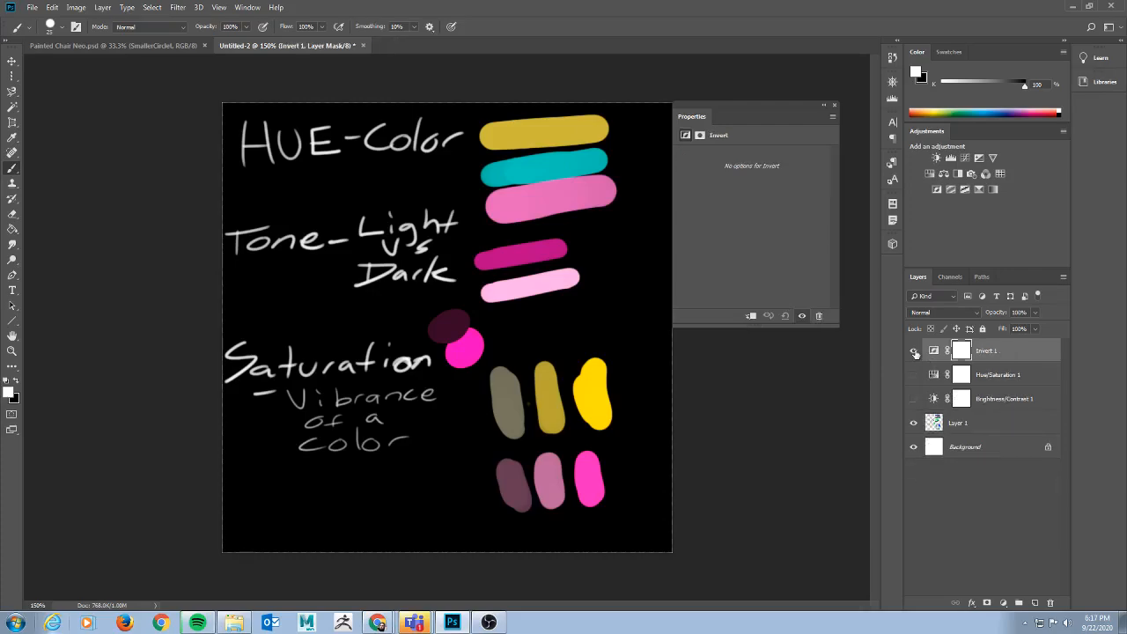
Try a Solid Color fill layer above the Invert layer and cancel its color choice.
left_click(1004, 603)
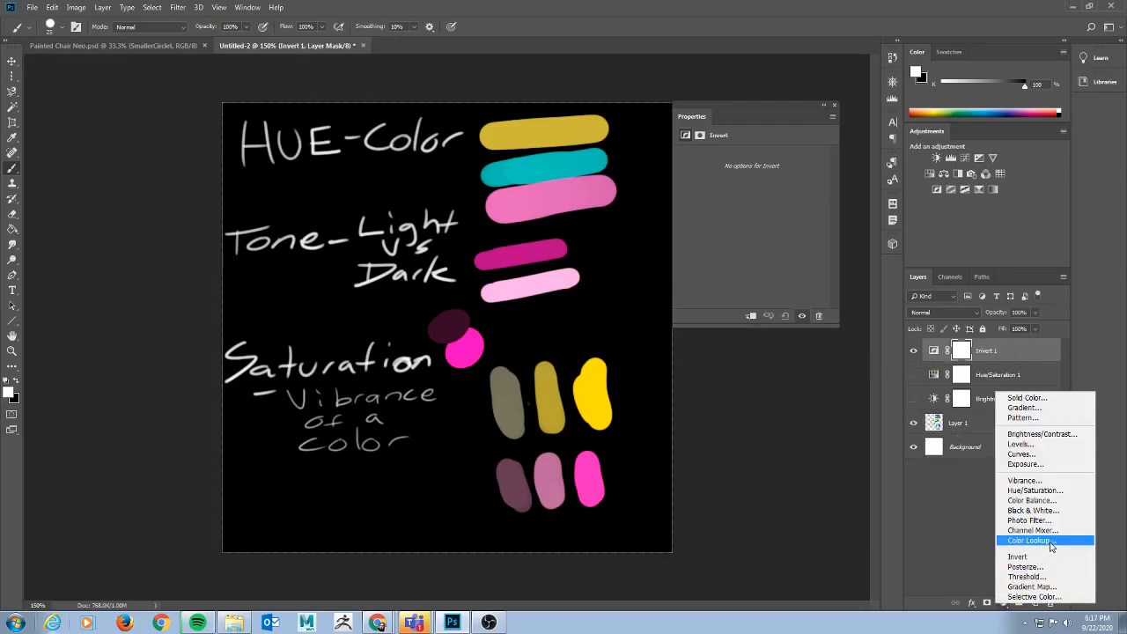
left_click(1048, 400)
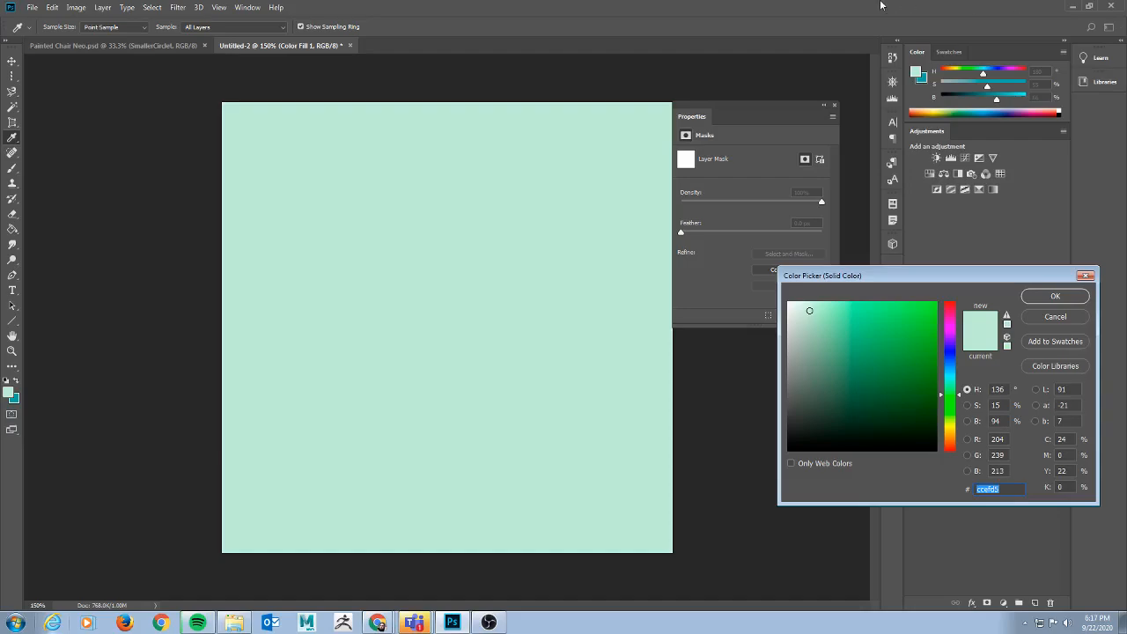
left_click(1055, 316)
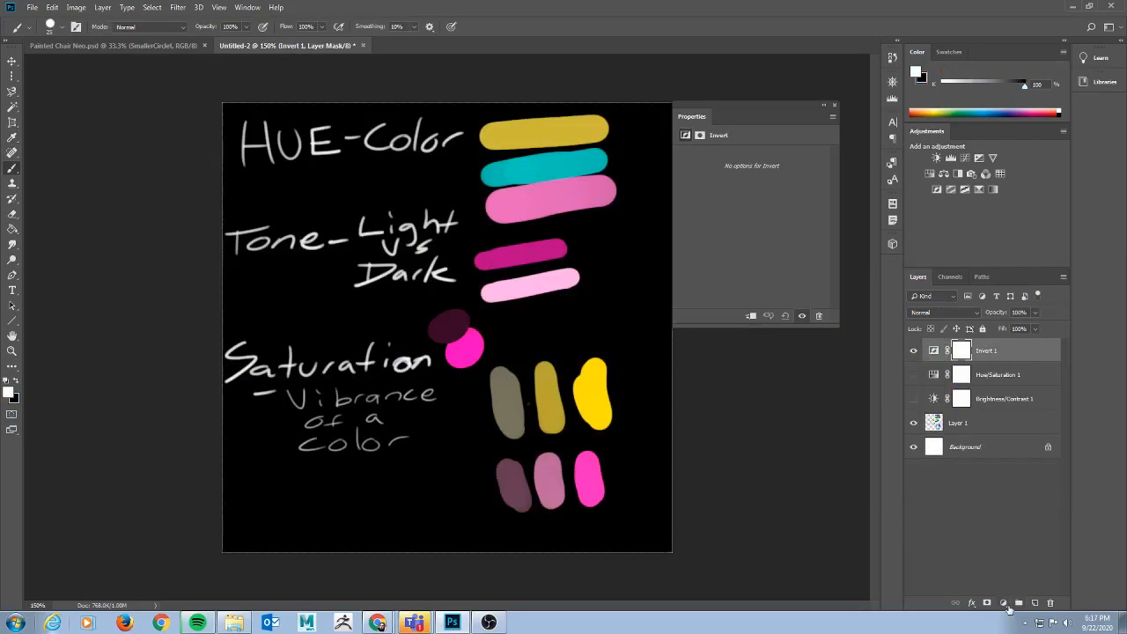
Create a Gradient Fill layer angled 70.02°, trying the black-to-white and mint-to-teal gradients and returning to mint-to-transparent.
left_click(1003, 605)
left_click(1022, 411)
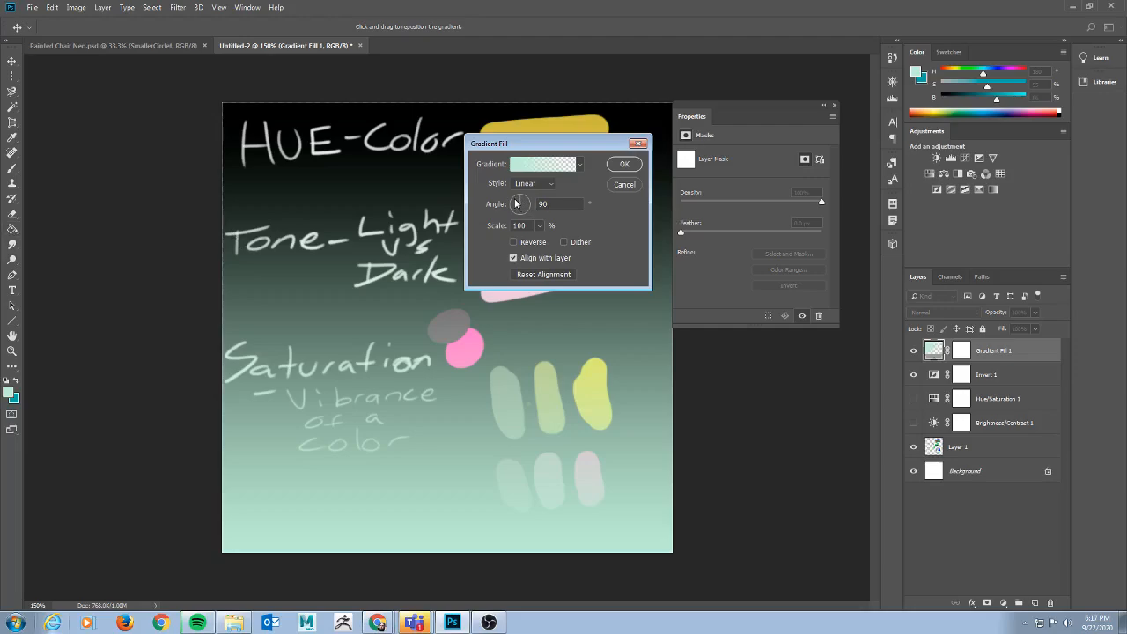
mouse_move(517, 203)
left_mouse_down()
mouse_move(530, 206)
mouse_move(522, 199)
left_mouse_up()
left_click(580, 165)
left_click(524, 189)
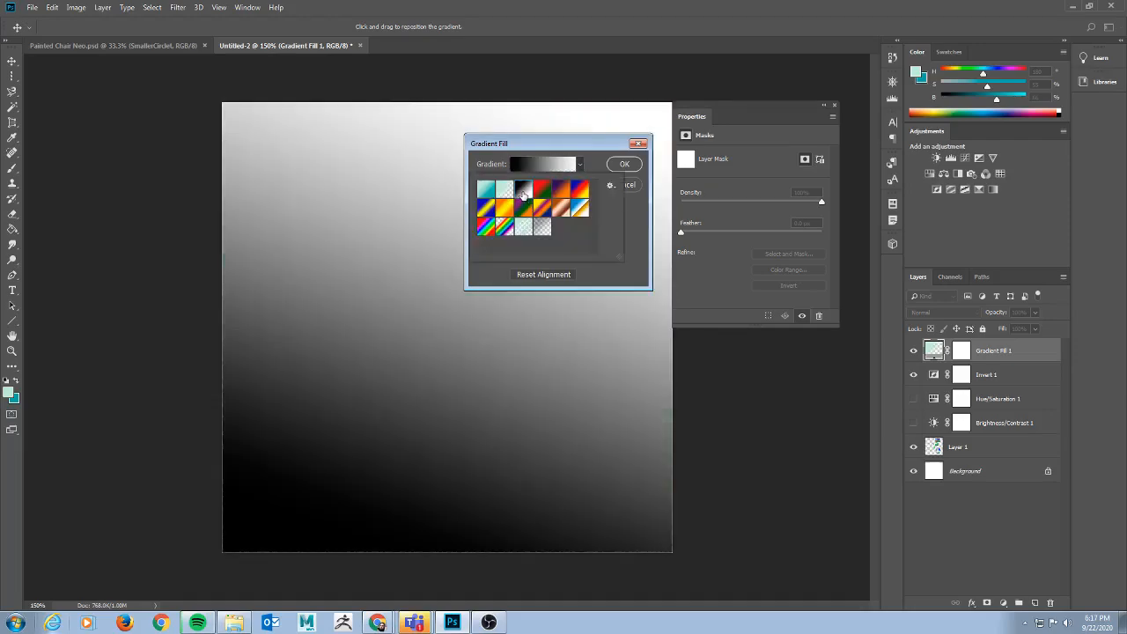
left_click(497, 189)
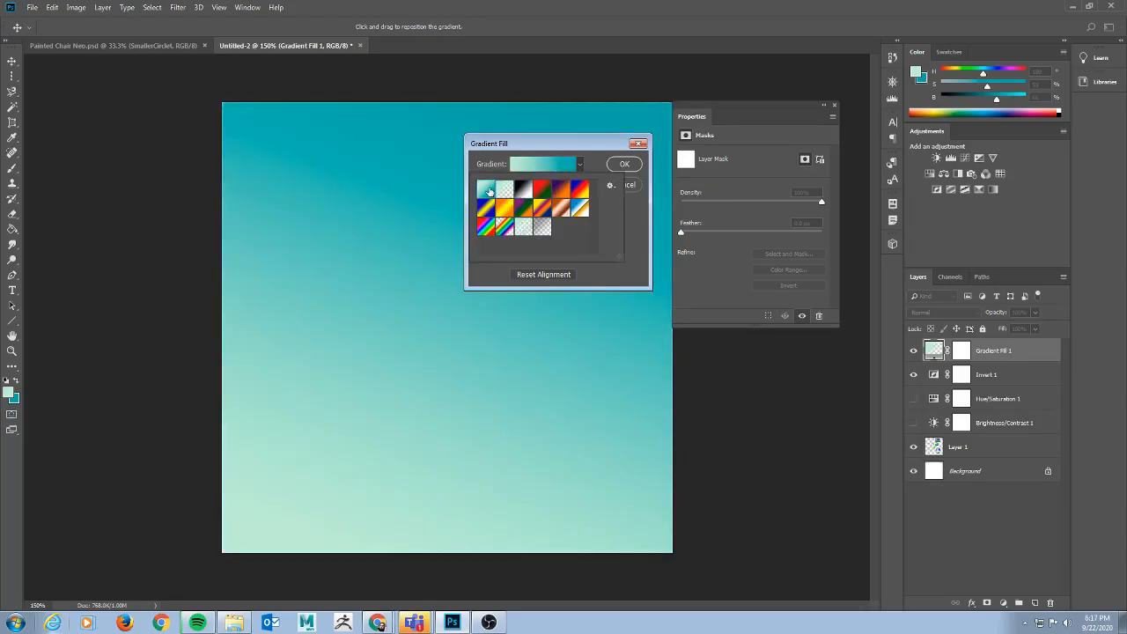
left_click(505, 189)
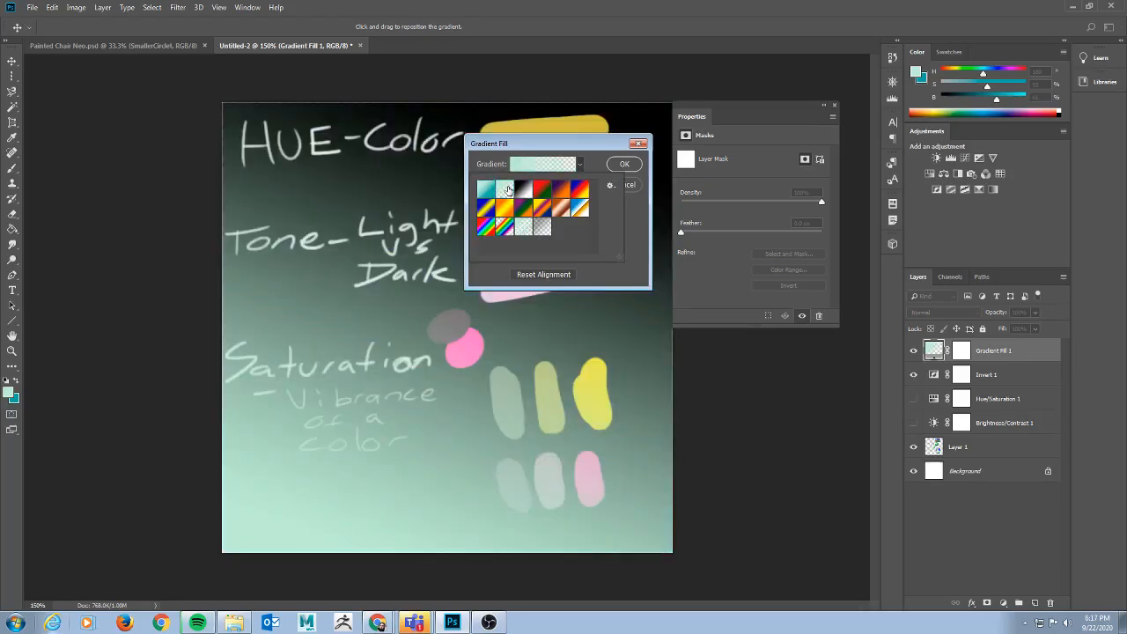
left_click(634, 216)
Try the Radial, Angle, Reflected and Diamond styles on the gradient fill in turn.
left_click(545, 184)
left_click(535, 206)
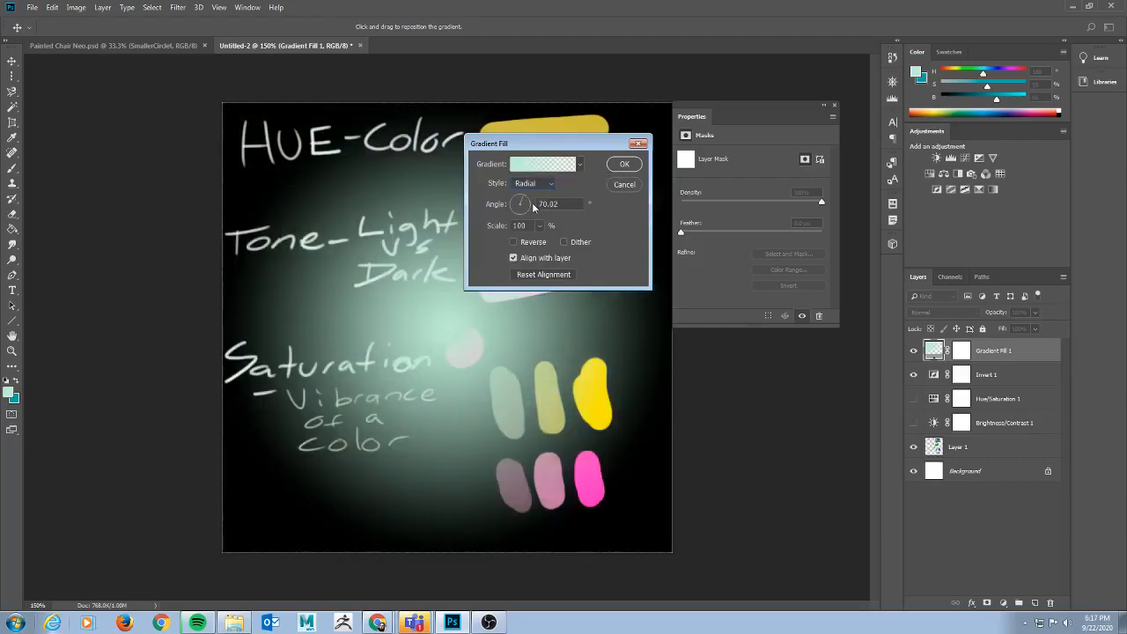
left_click(533, 183)
left_click(536, 216)
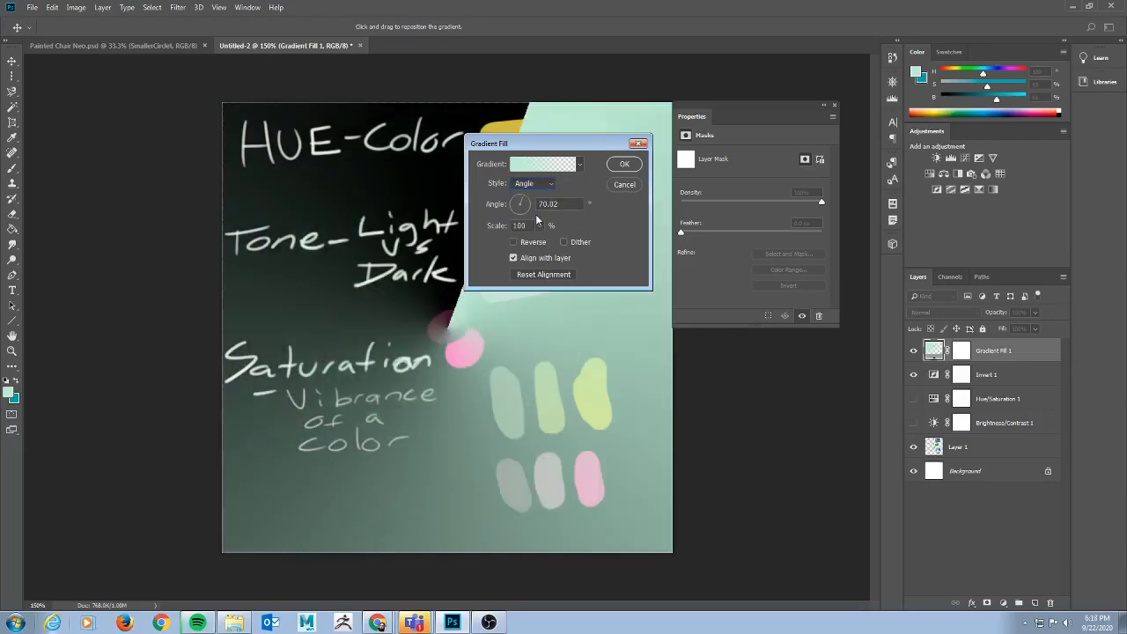
left_click(533, 183)
left_click(534, 226)
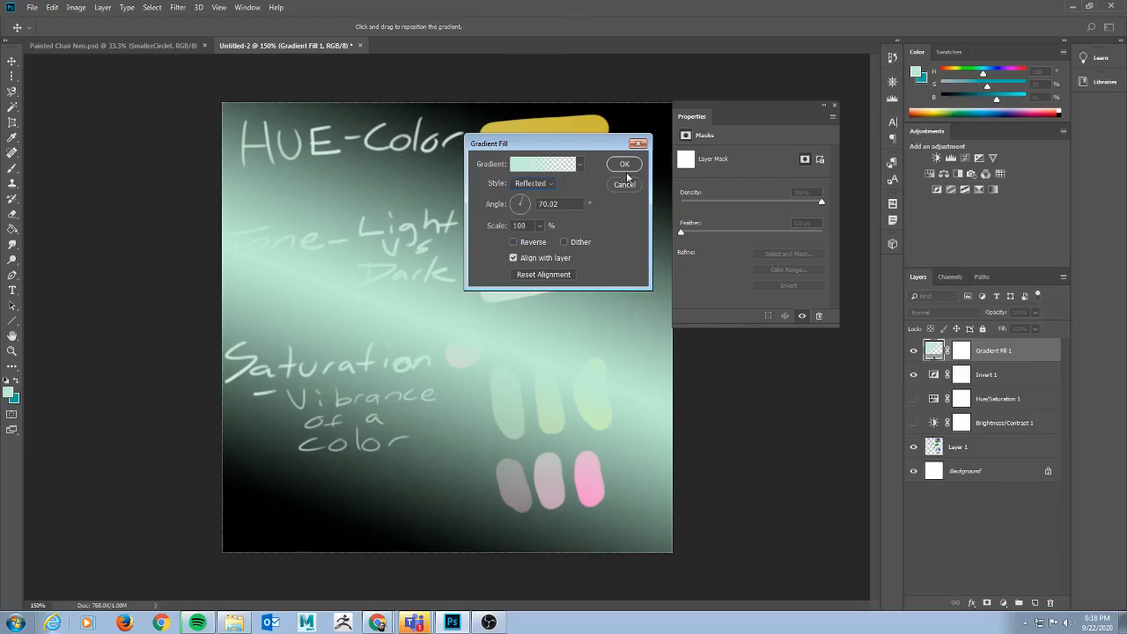
left_click(534, 183)
left_click(530, 238)
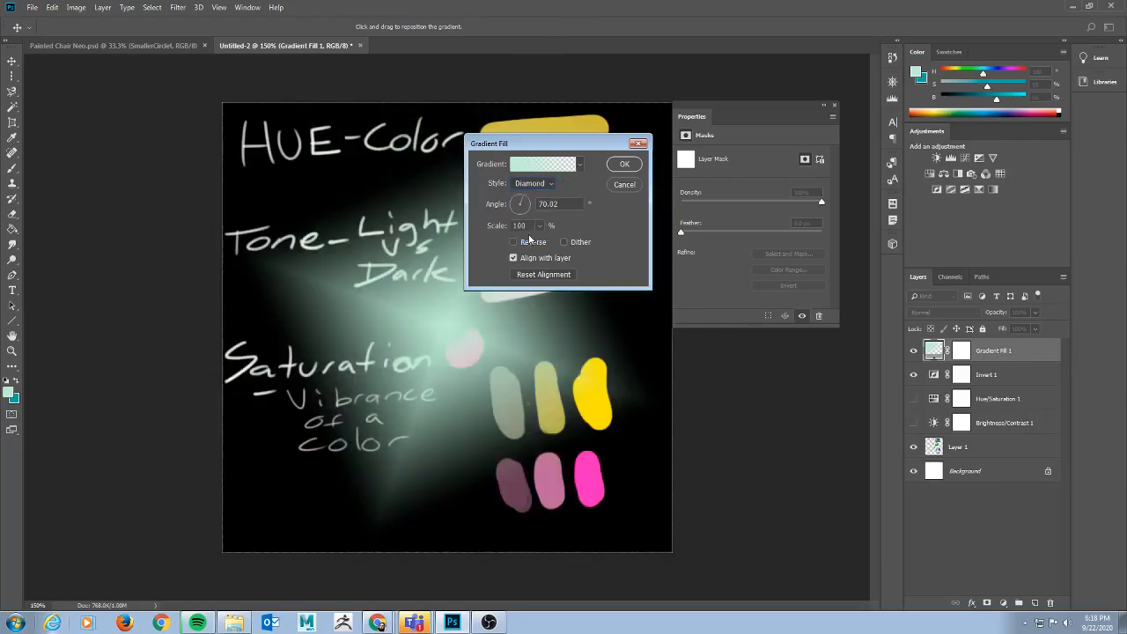
Set the gradient fill to Linear style at a 90° angle, accept it, and hide the new fill layer.
left_click(546, 185)
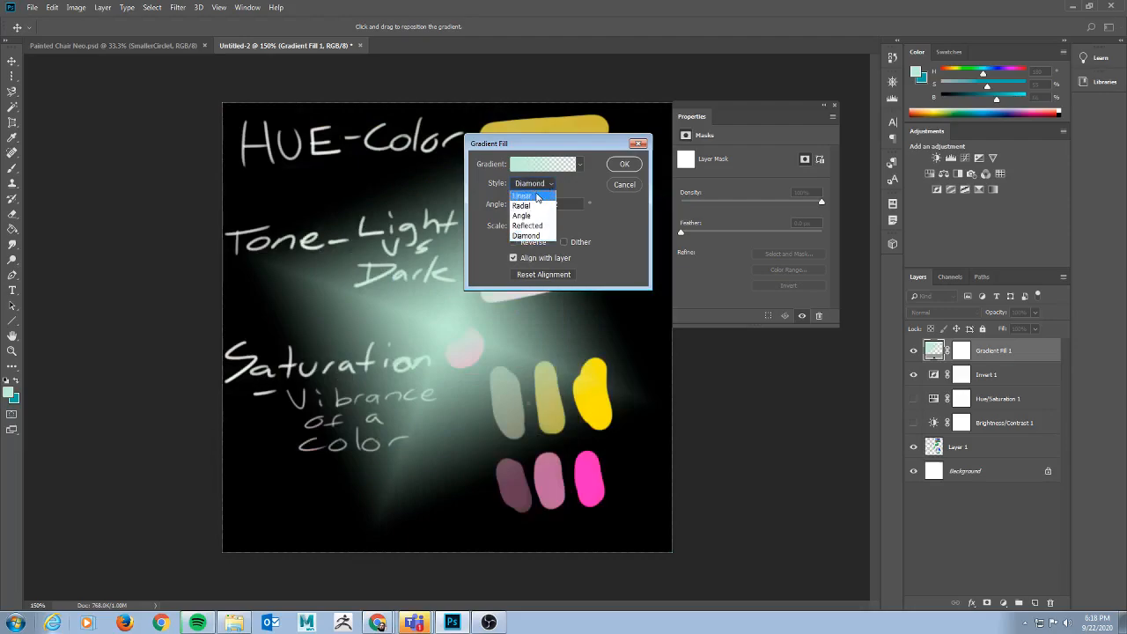
left_click(537, 196)
left_click_drag(523, 202, 520, 196)
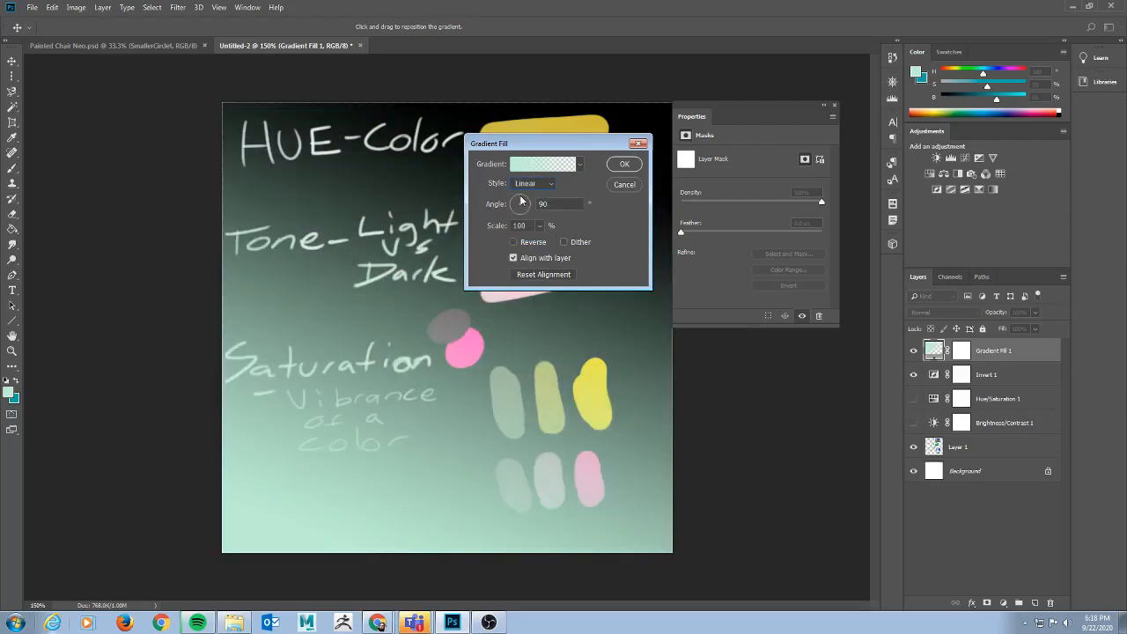
left_click(624, 165)
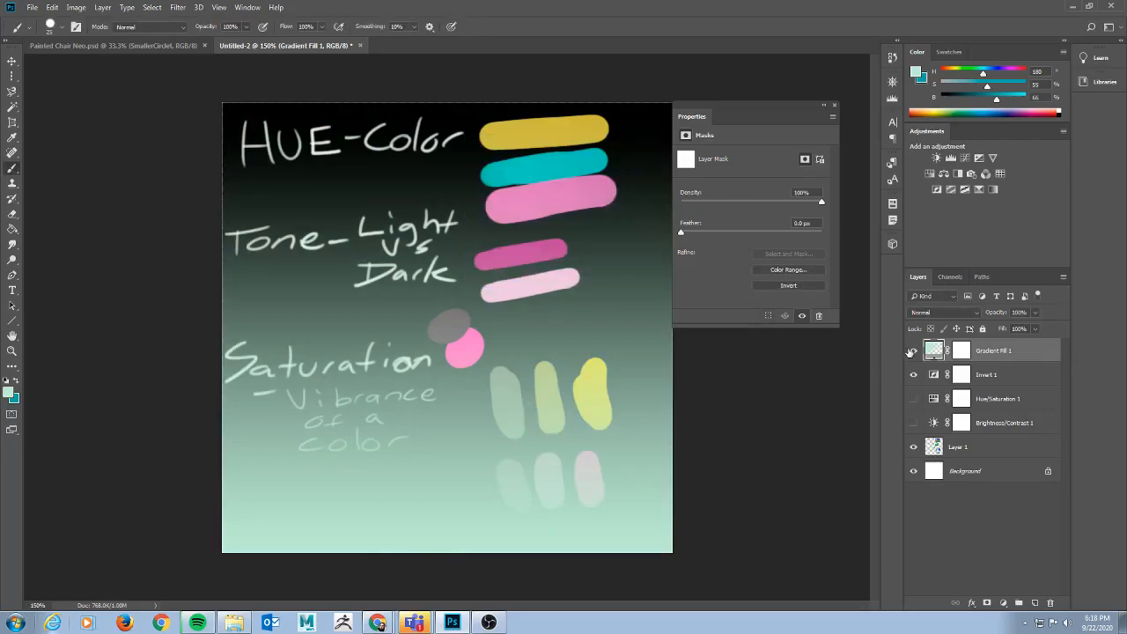
left_click(913, 351)
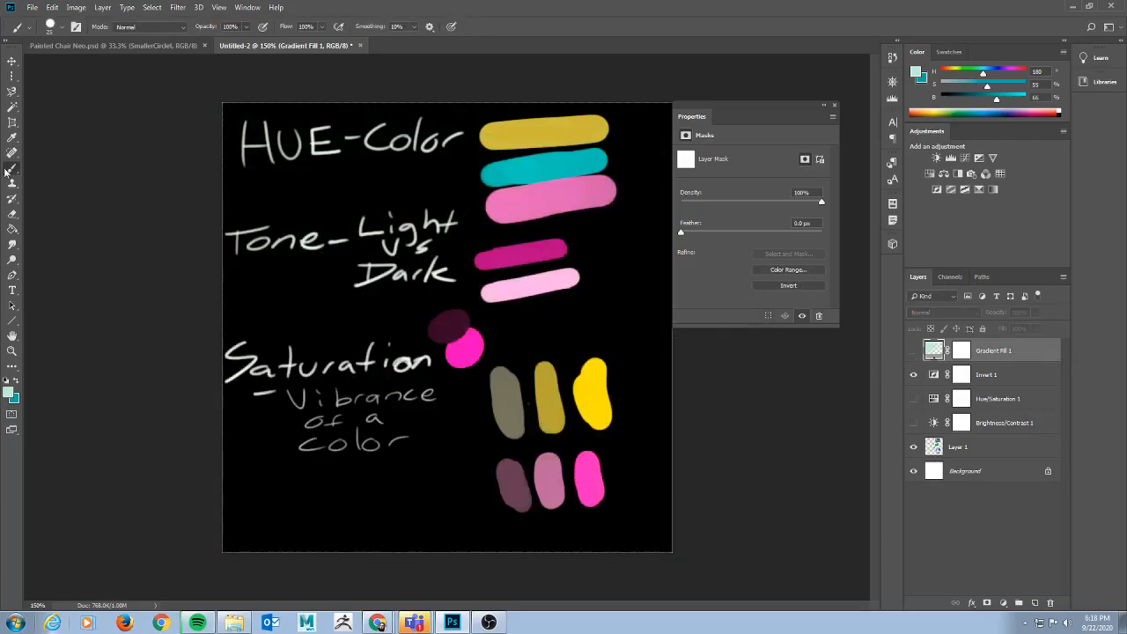
Switch from the Paint Bucket to the Gradient tool.
left_click(13, 228)
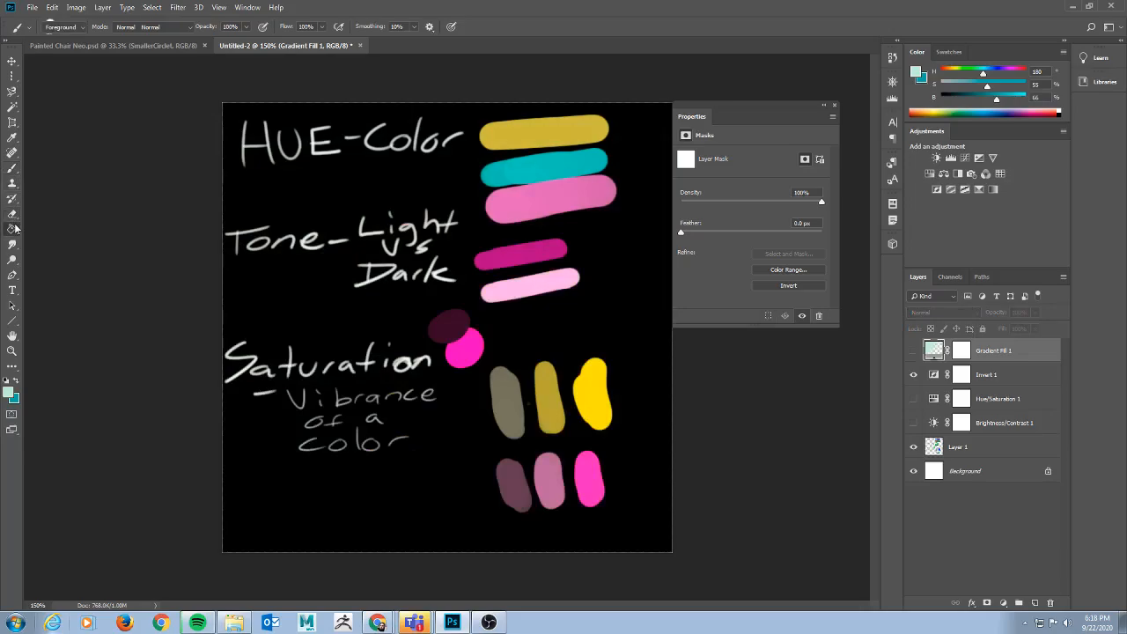
right_click(15, 228)
left_click(79, 229)
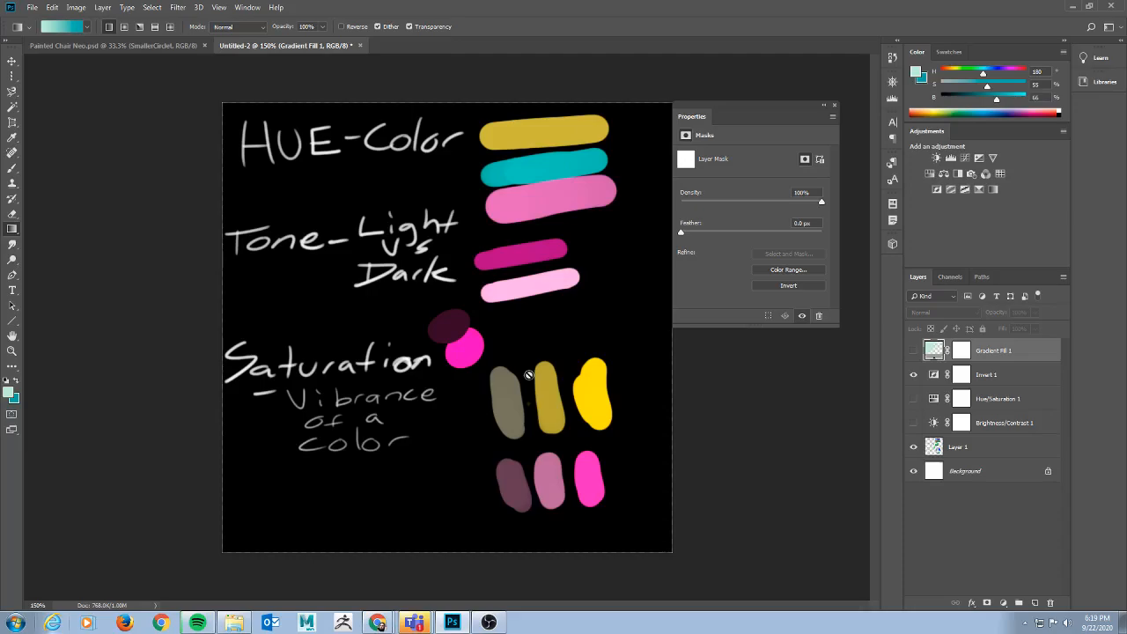
Switch to the Painted Chair Neo.psd document and dock the floating Properties panel beside Adjustments.
left_click(151, 46)
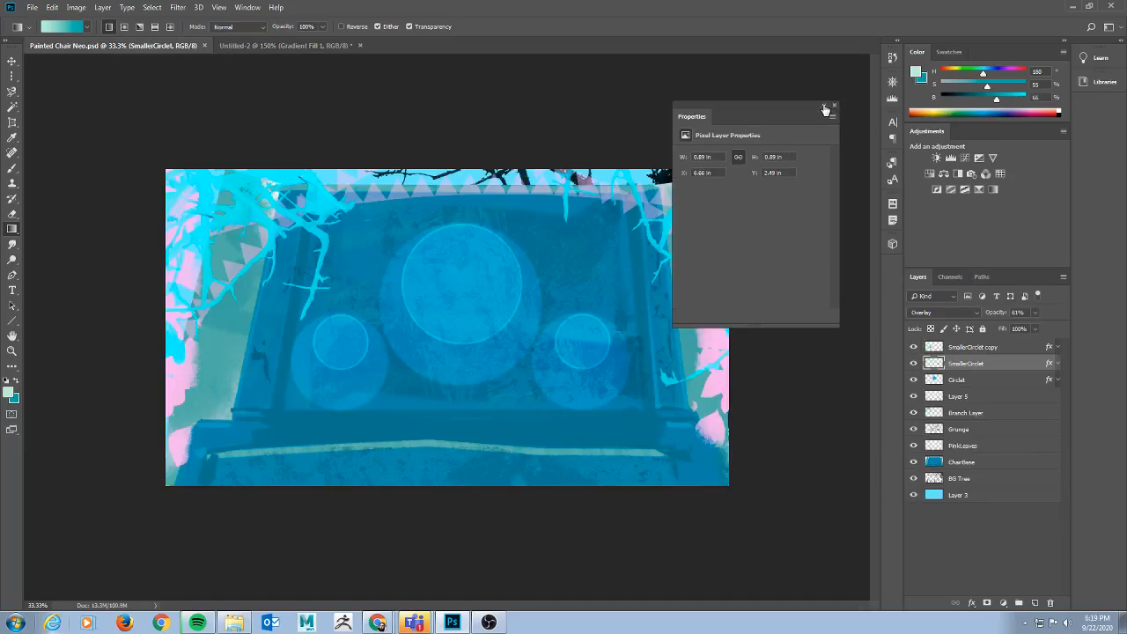
left_click_drag(696, 121, 981, 135)
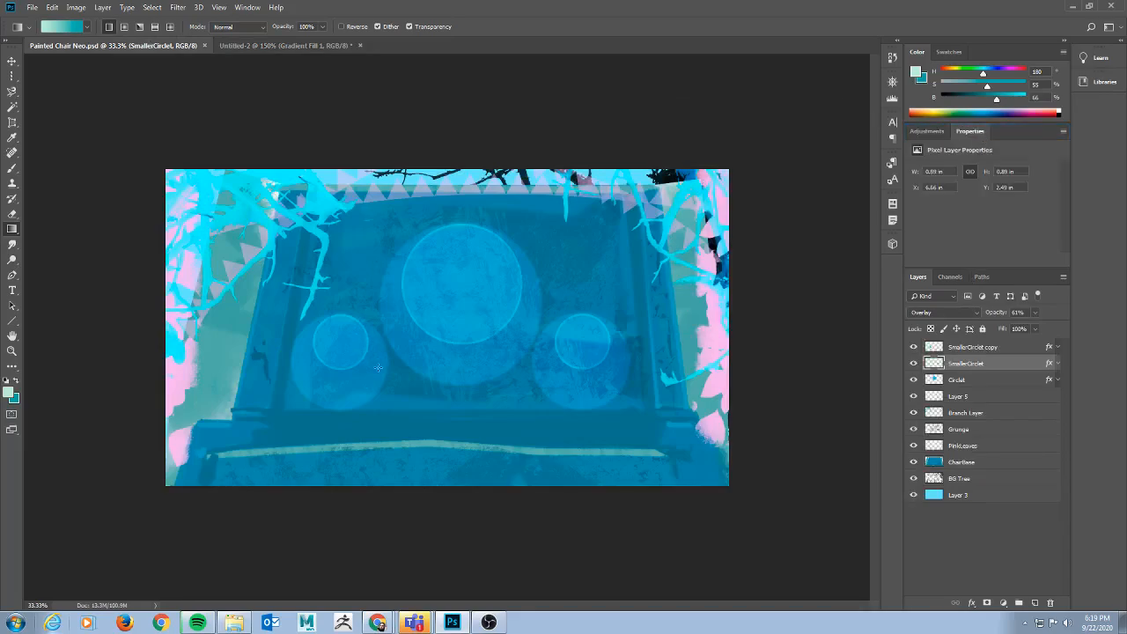
Toggle the Circlet layer's visibility to see what it contributes to the painting, leaving it shown.
left_click(914, 380)
left_click(914, 381)
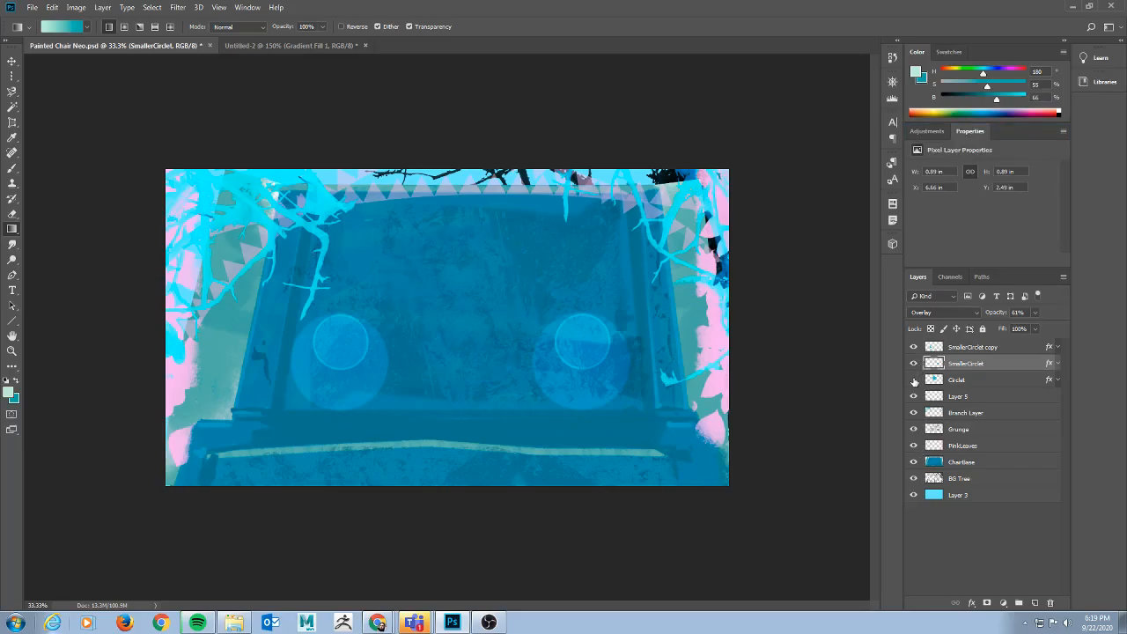
left_click(915, 381)
Expand the Circlet layer's effects and view its Layer Style blending options without changing anything.
left_click(958, 384)
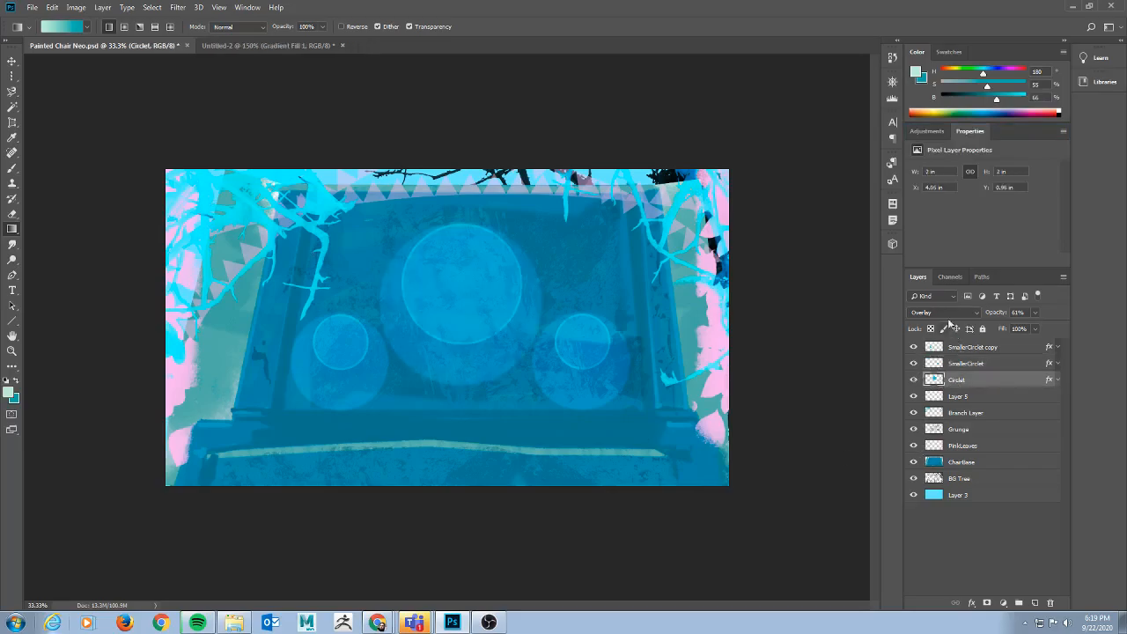
left_click(1059, 380)
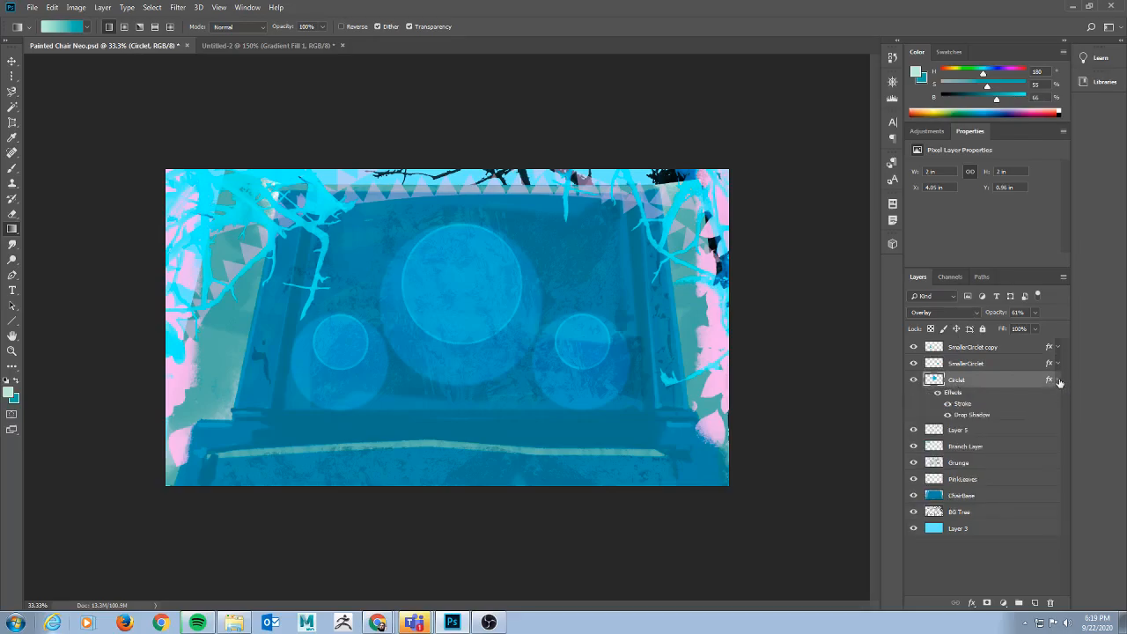
double_click(997, 398)
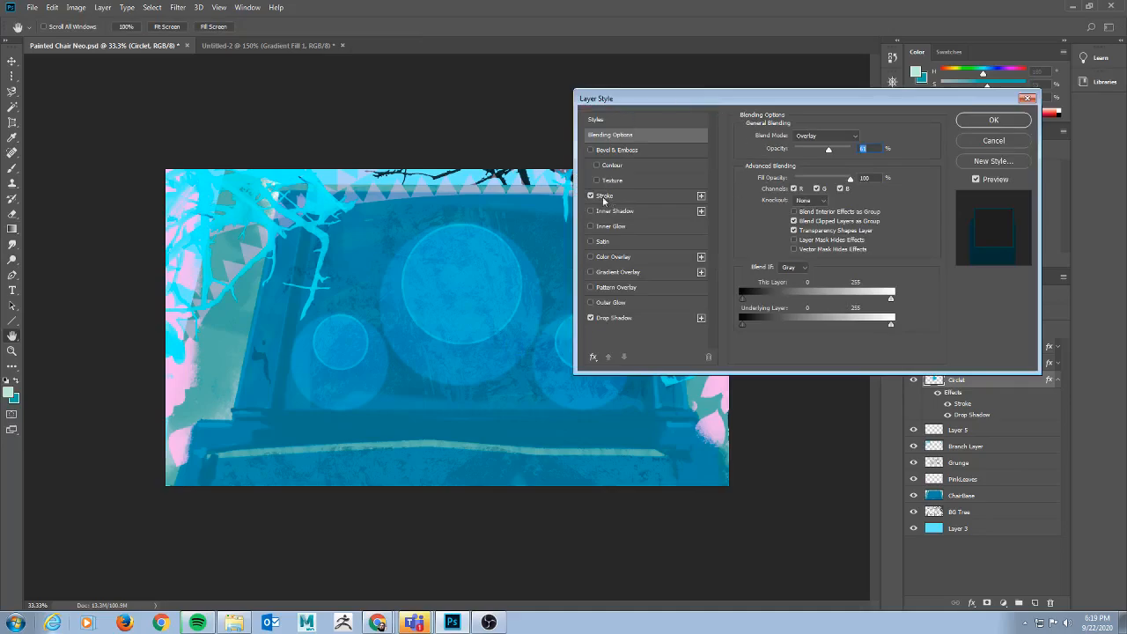
left_click(993, 141)
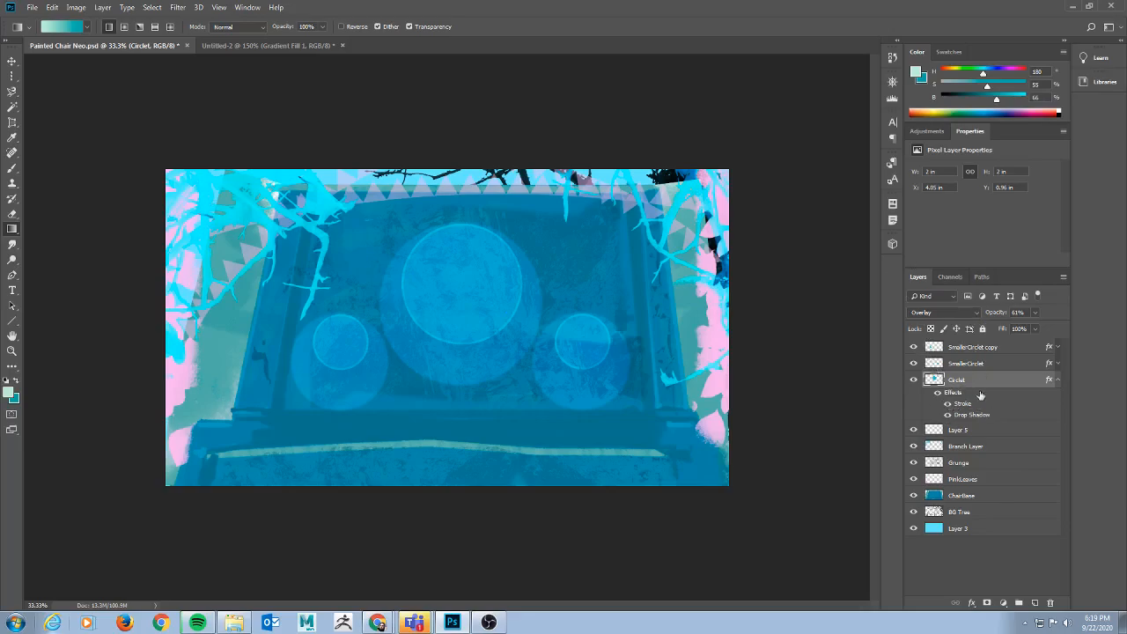
Look through the Circlet layer's blend modes and its Stroke effect settings without changing anything.
left_click(976, 313)
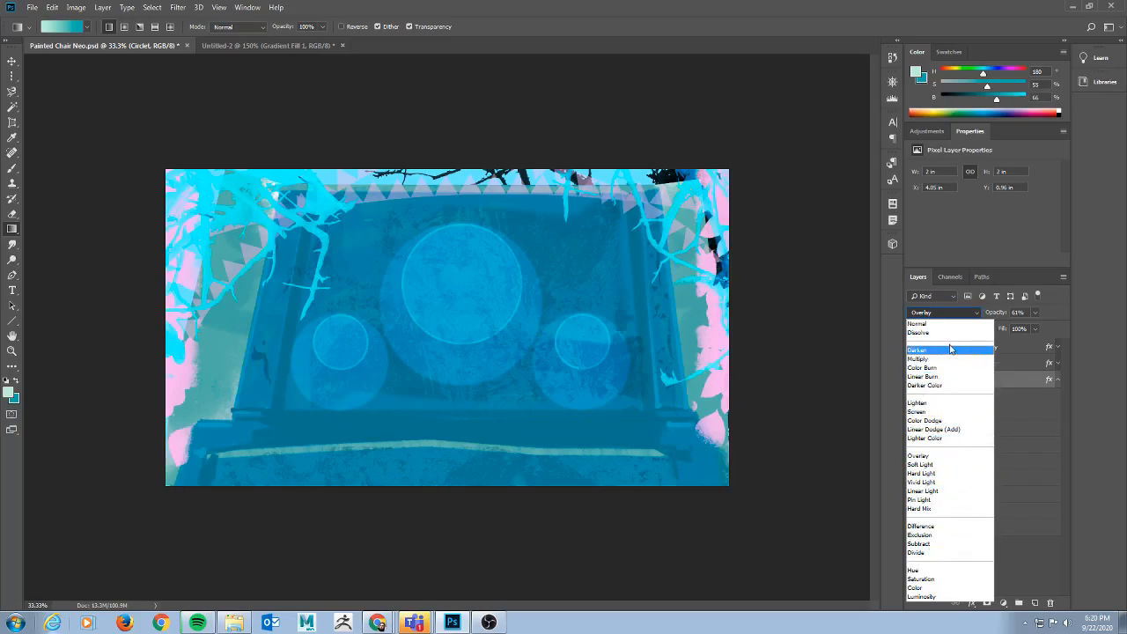
left_click(1078, 407)
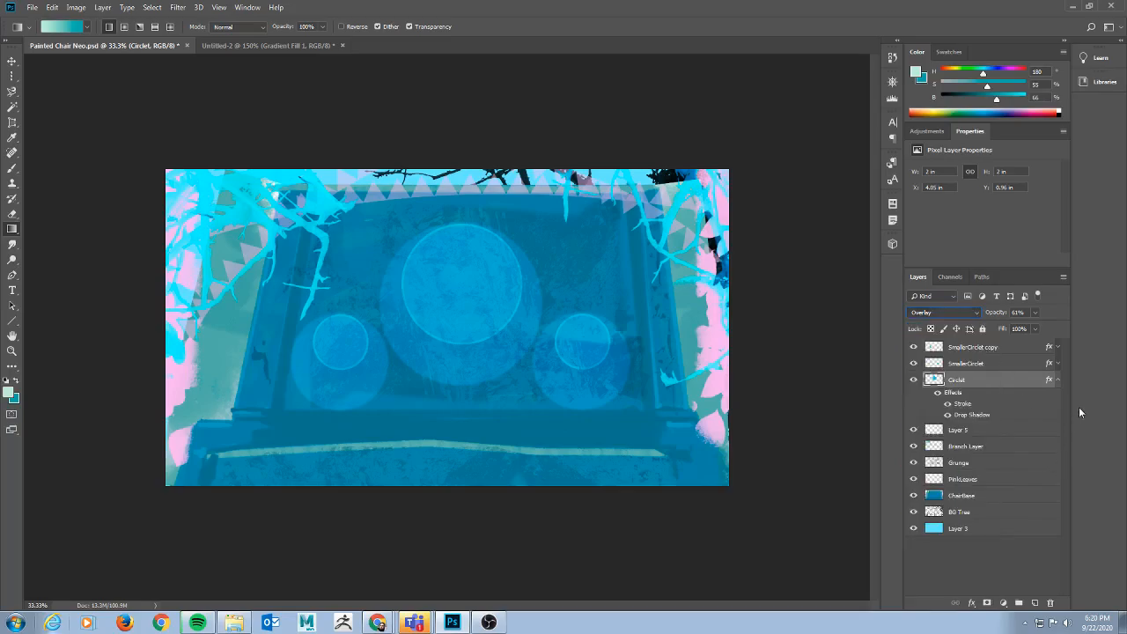
double_click(995, 403)
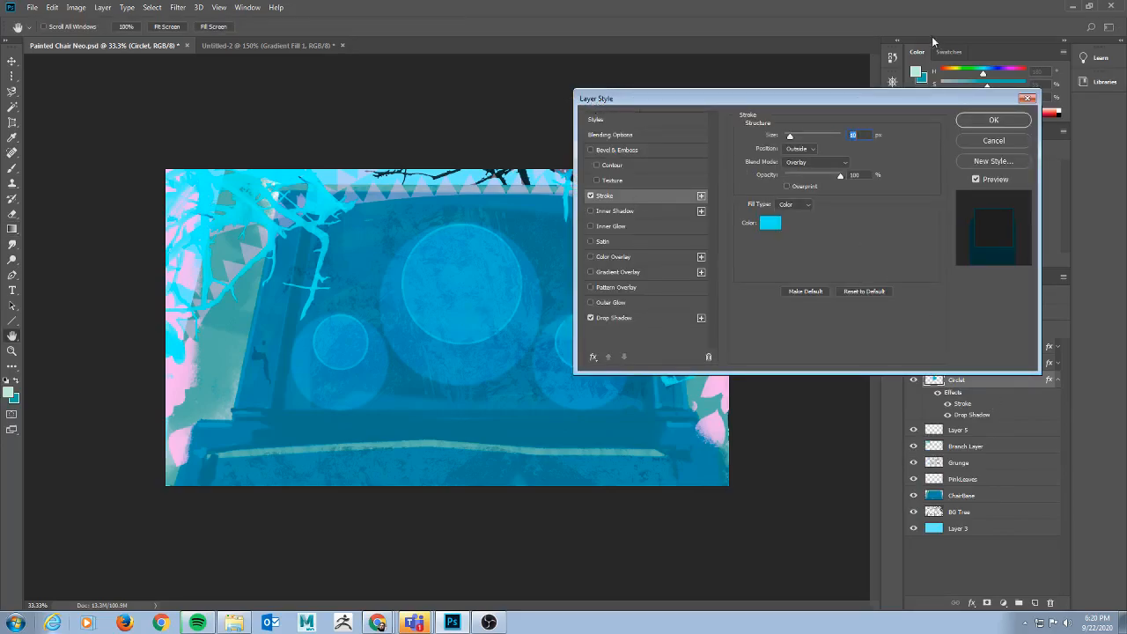
left_click(1027, 98)
left_click(968, 312)
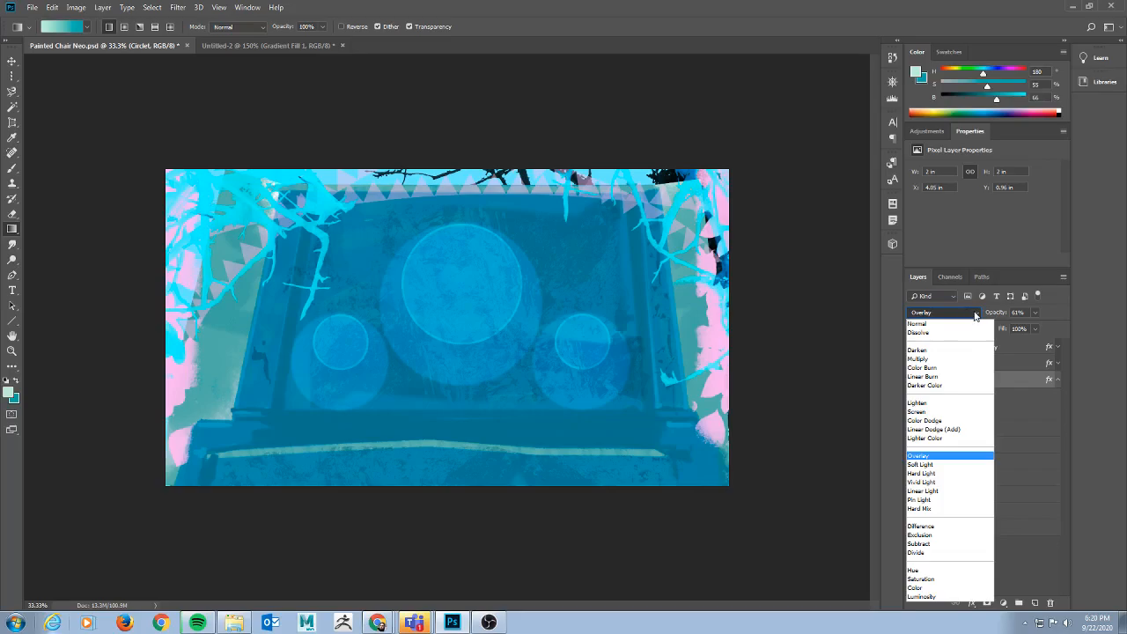
left_click(974, 314)
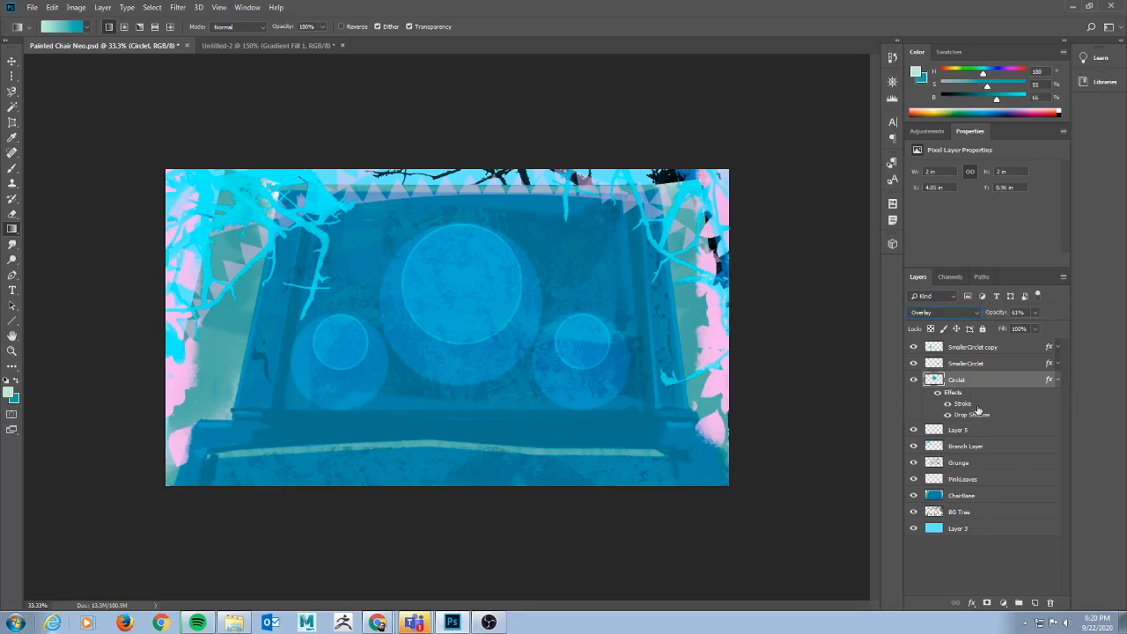
Toggle the Circlet layer's visibility to compare the painting with and without it, collapse its effects list, and leave the layer shown.
left_click(916, 380)
left_click(916, 380)
left_click(916, 379)
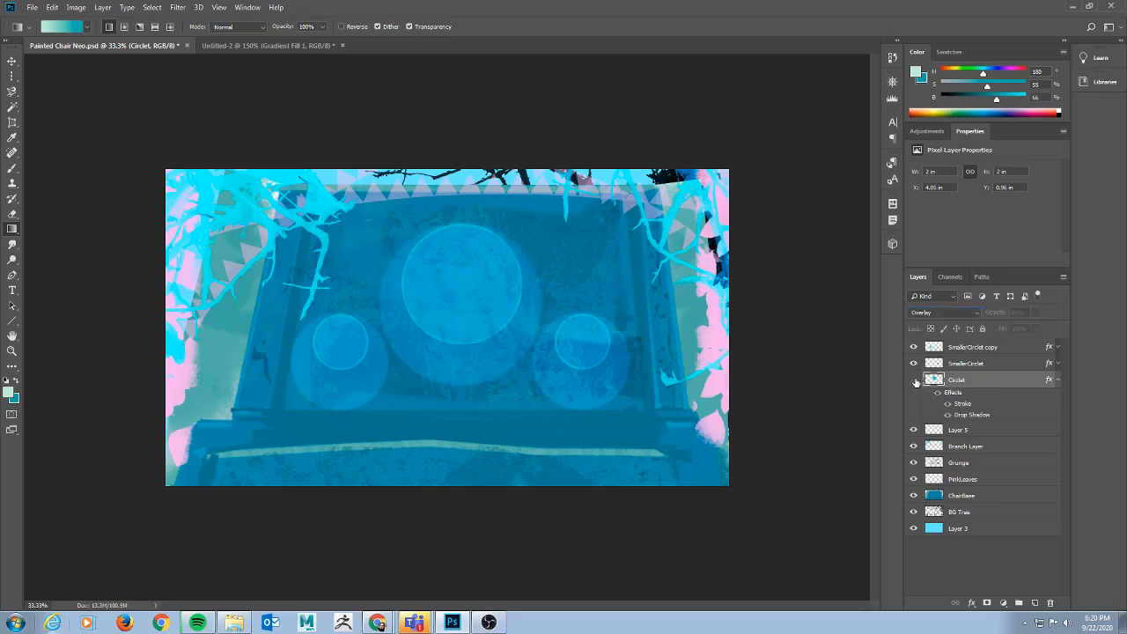
left_click(1058, 379)
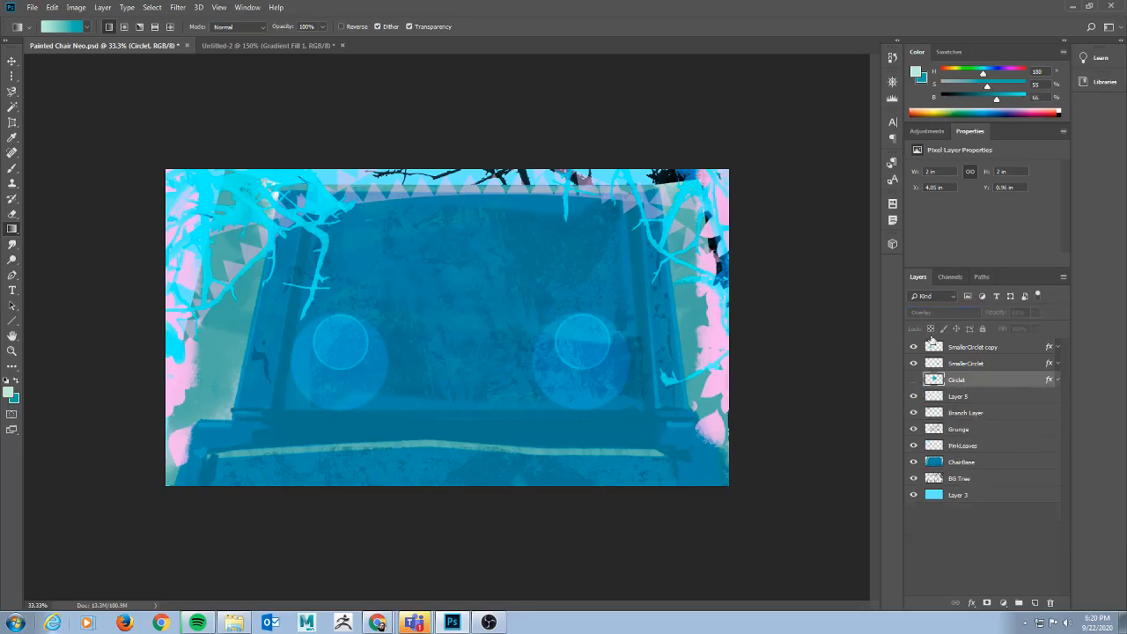
left_click(916, 380)
Set the Circlet layer's blend mode to Normal and its opacity to 100%.
left_click(968, 314)
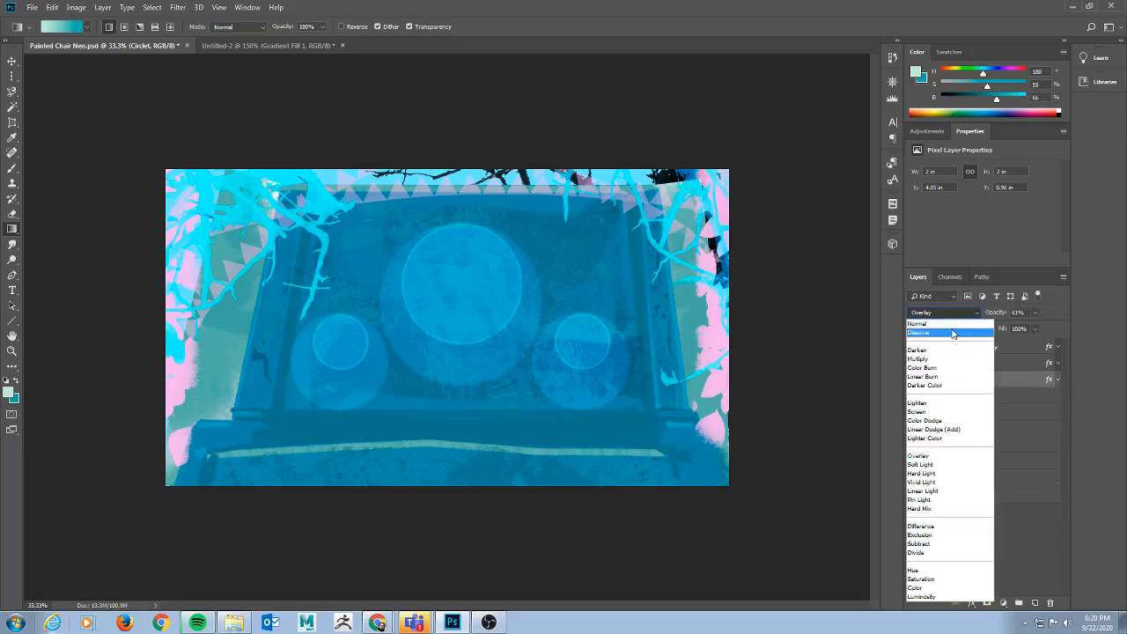
left_click(951, 324)
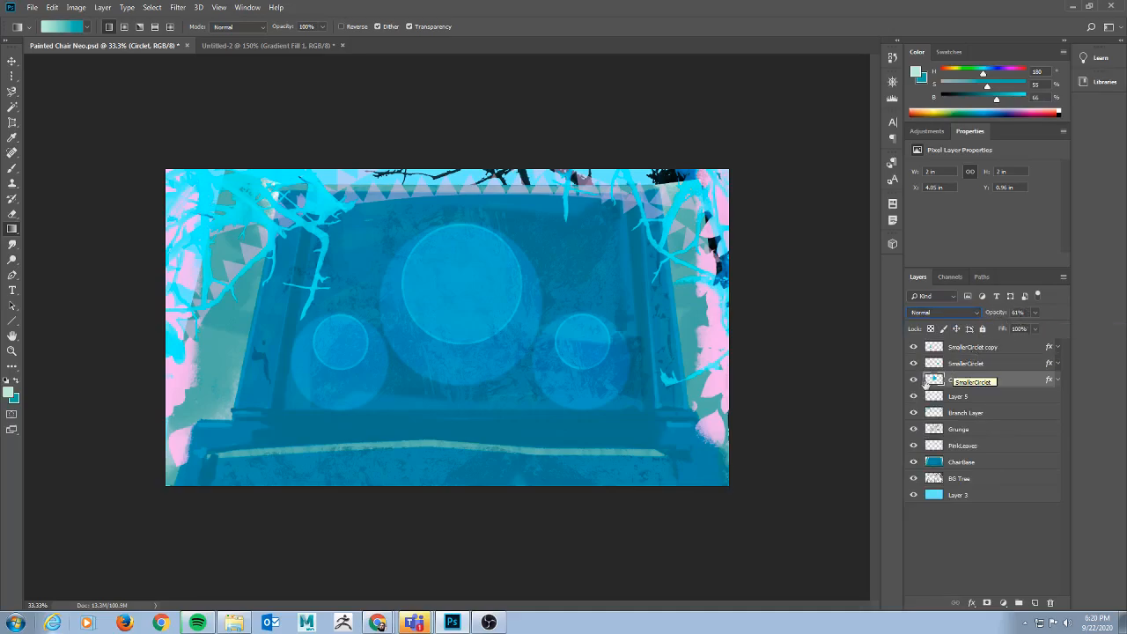
left_click(1035, 315)
left_click_drag(1036, 327, 1120, 329)
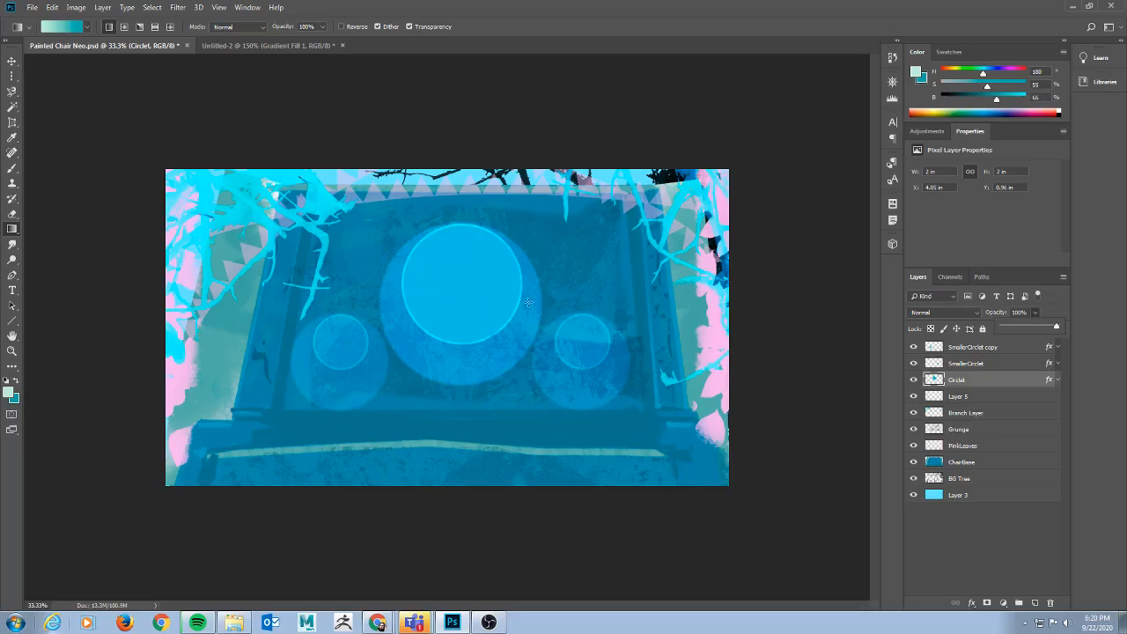
Hide all of the Circlet layer's effects and set its blend mode to Multiply.
left_click(1059, 380)
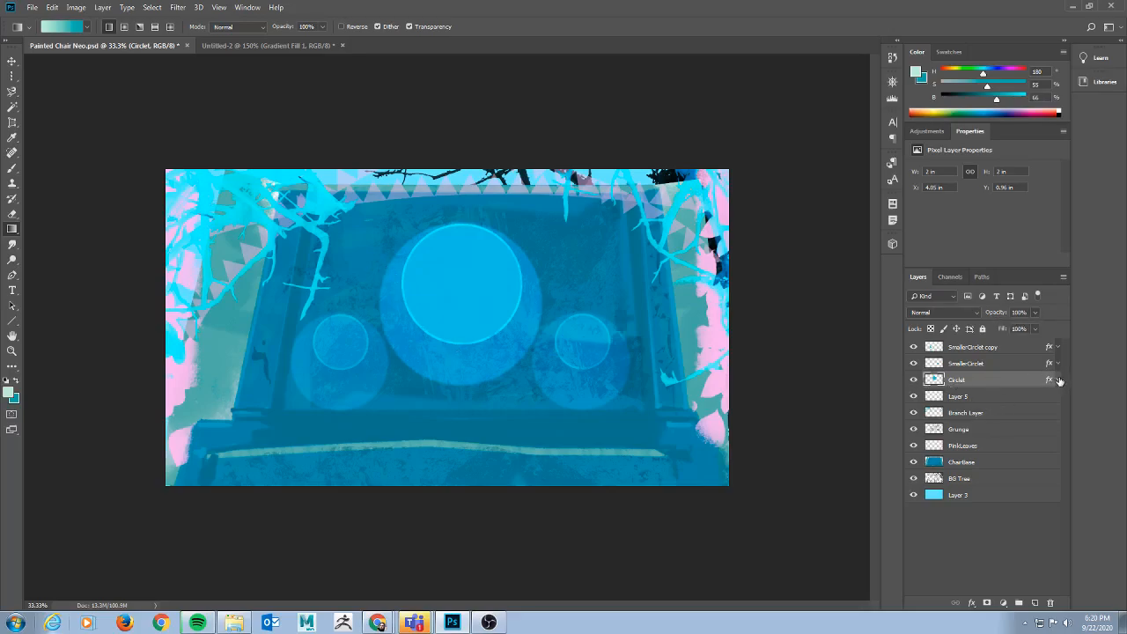
left_click(1060, 381)
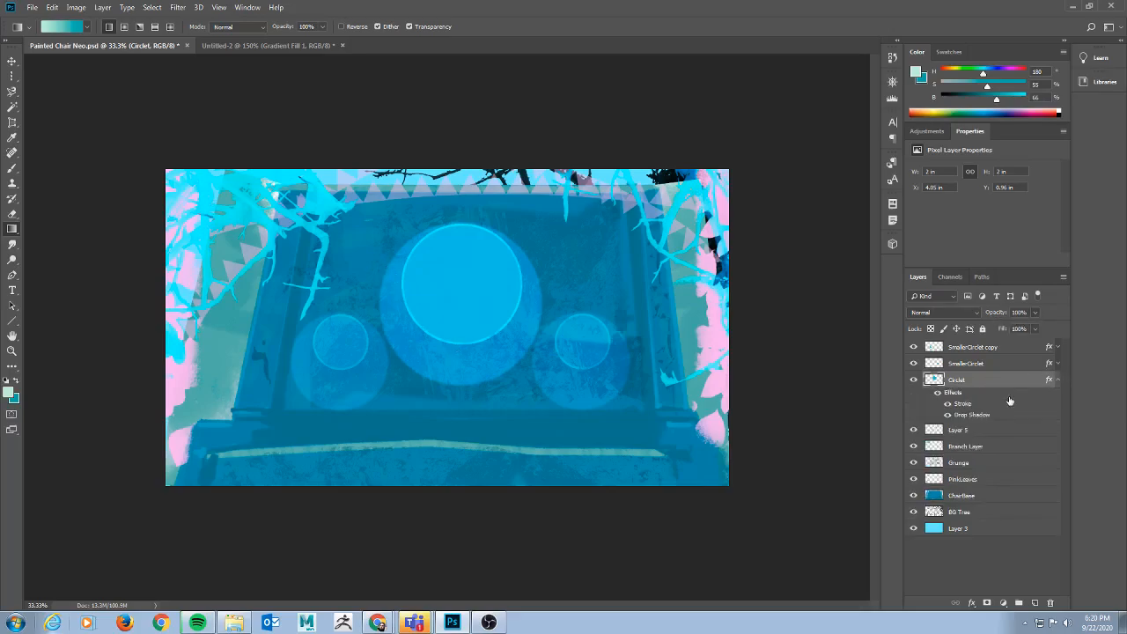
left_click(938, 394)
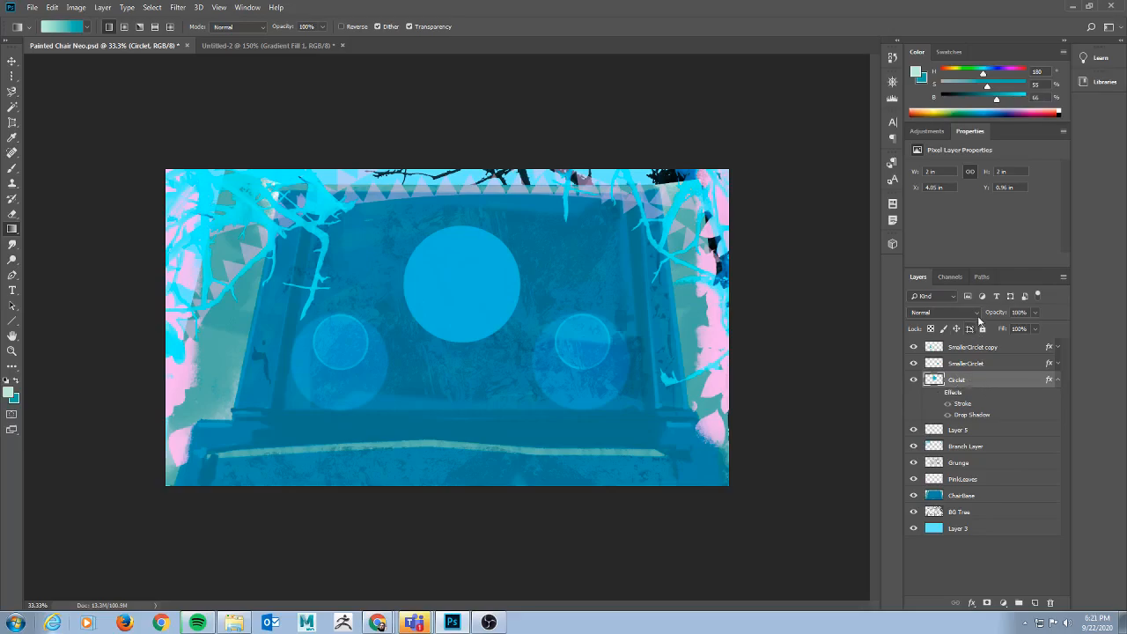
left_click(968, 312)
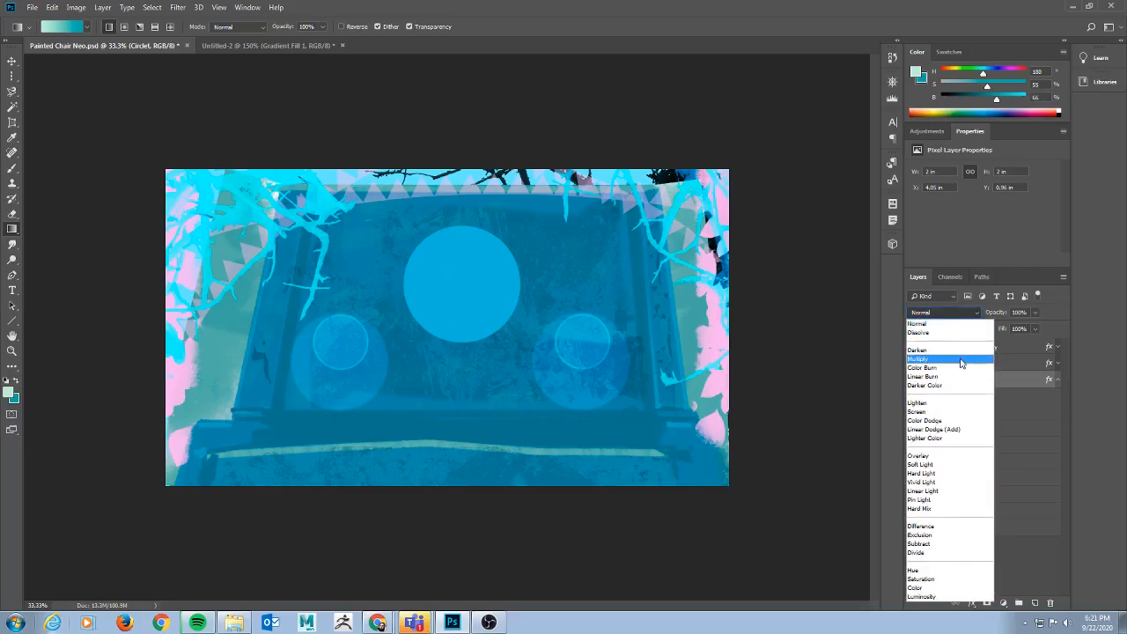
left_click(962, 360)
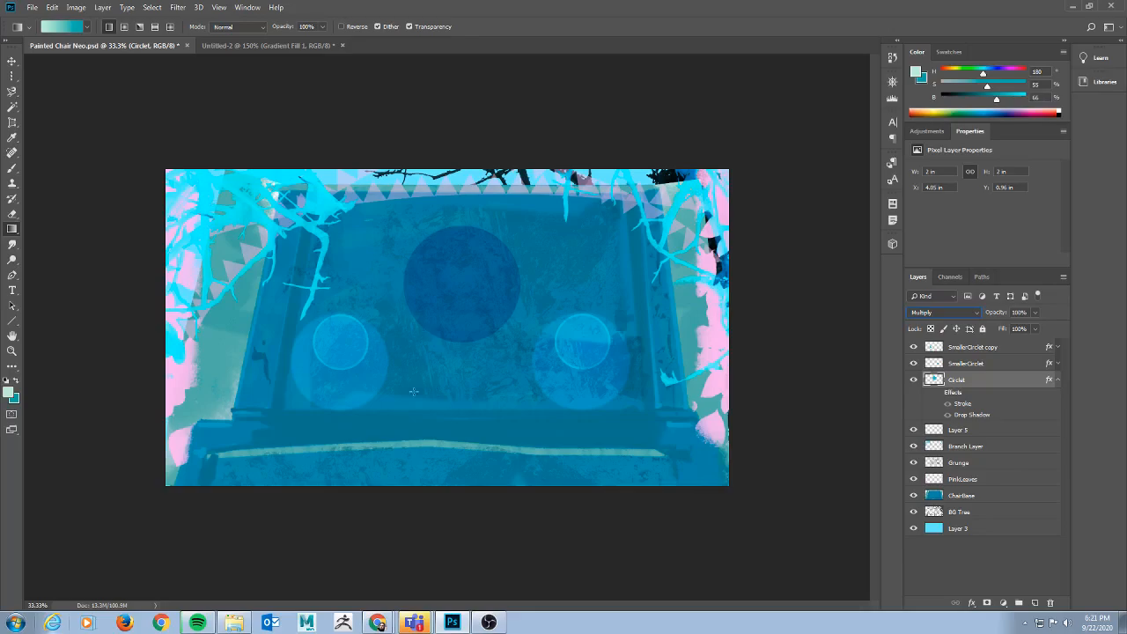
Set the Circlet layer's blend mode to Screen, try a lower opacity of about 60%, and return it to 100%.
left_click(972, 313)
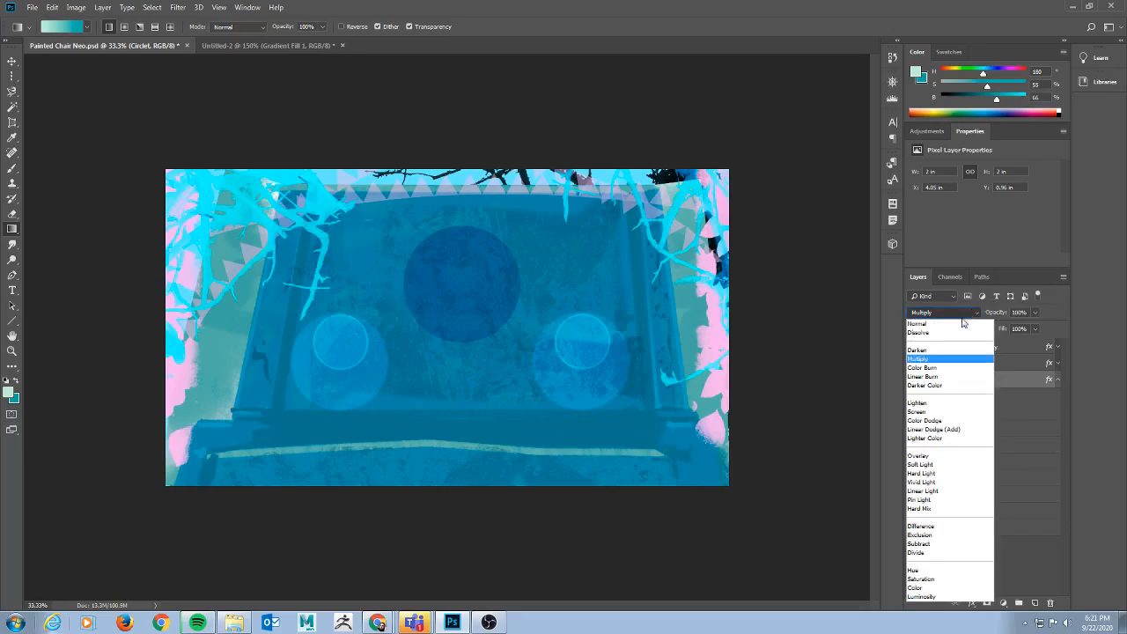
left_click(939, 412)
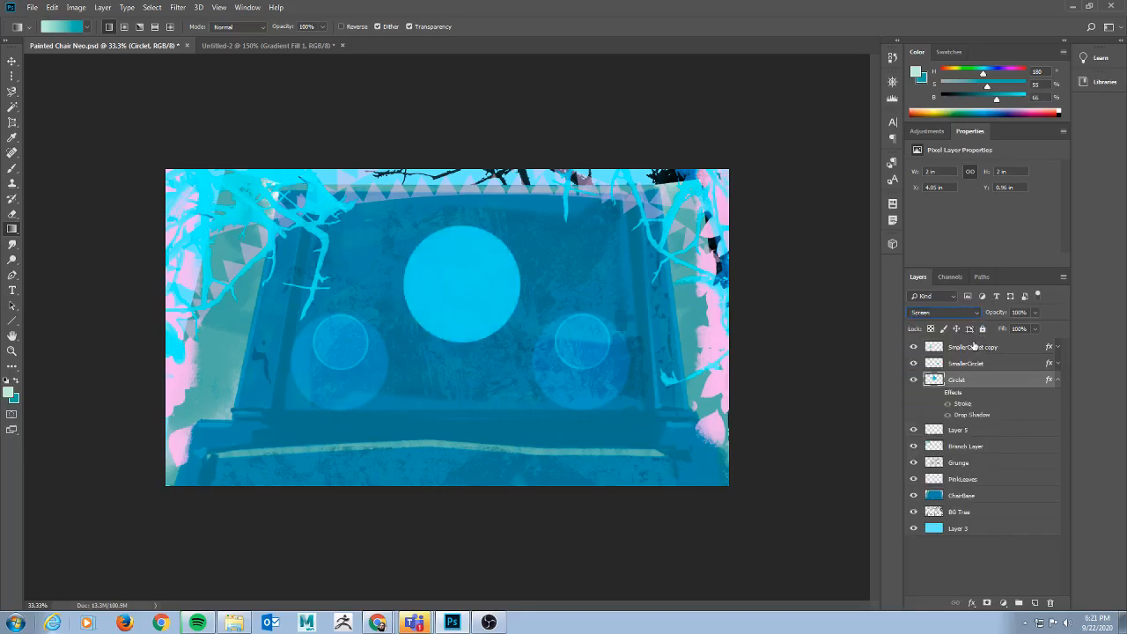
left_click(1034, 316)
left_click_drag(1035, 325, 995, 328)
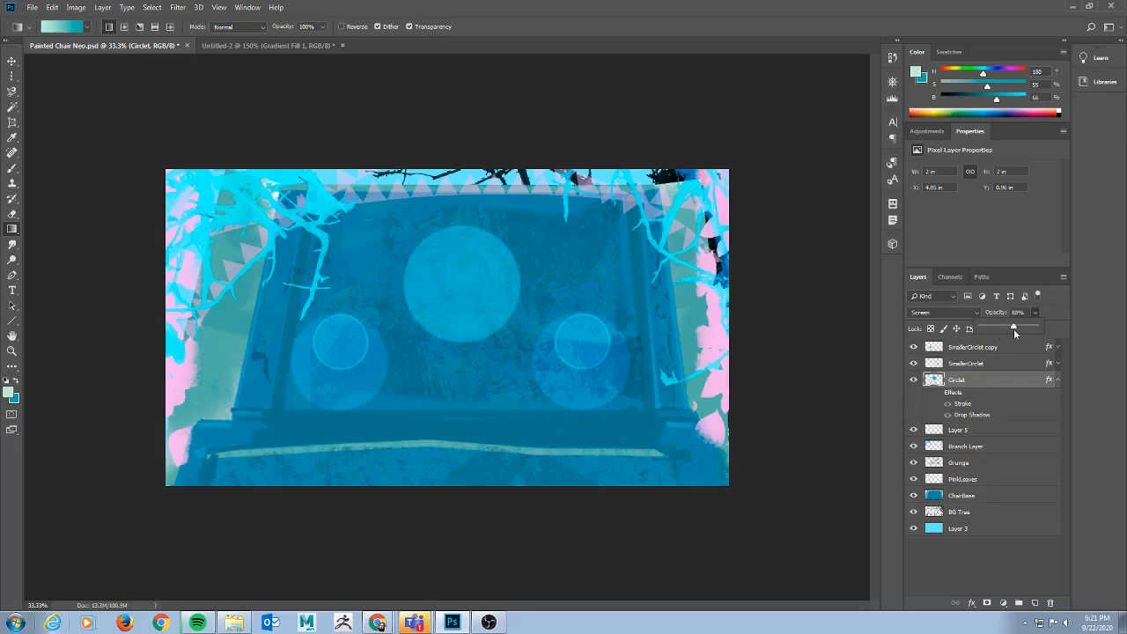
left_click_drag(1033, 331, 1043, 332)
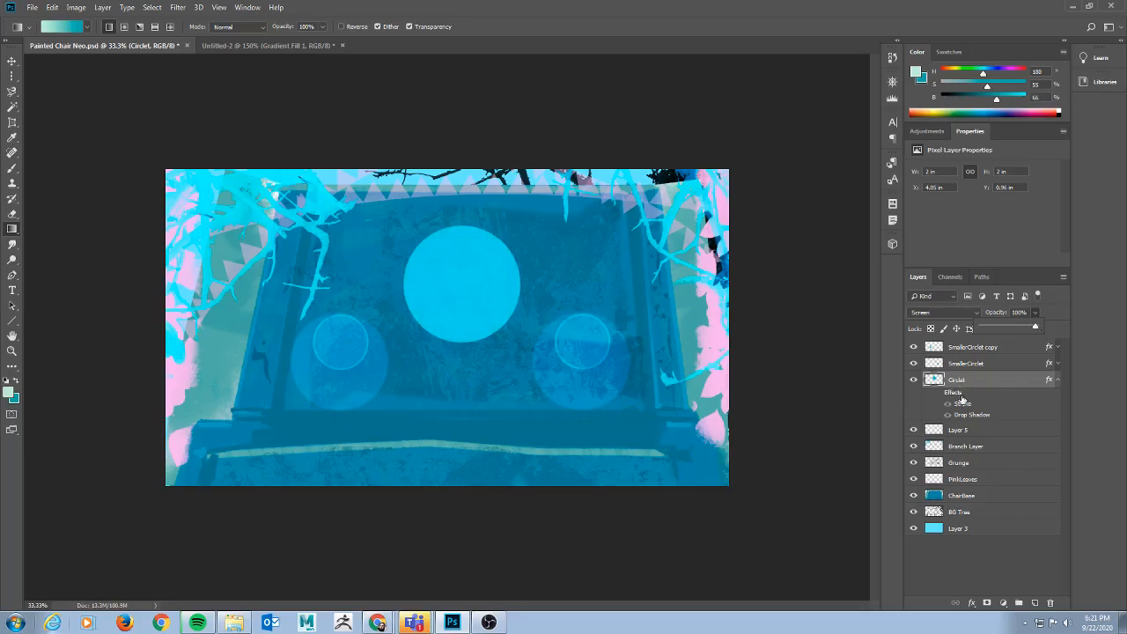
Try the Overlay, Hue and Saturation blend modes on the Circlet layer to compare their results.
left_click(978, 314)
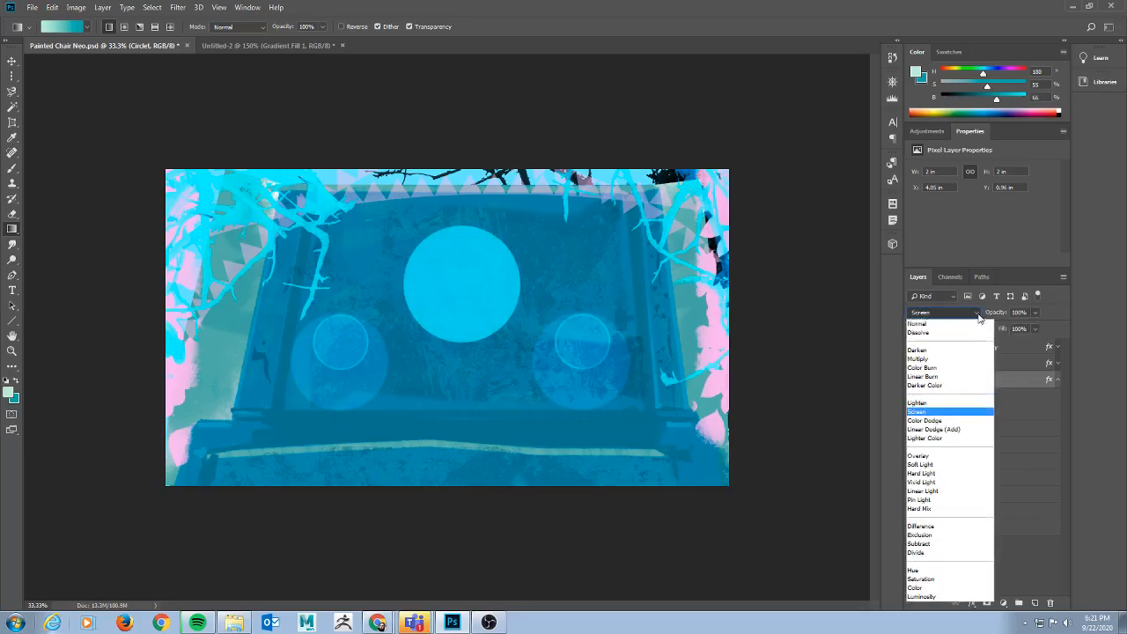
left_click(942, 456)
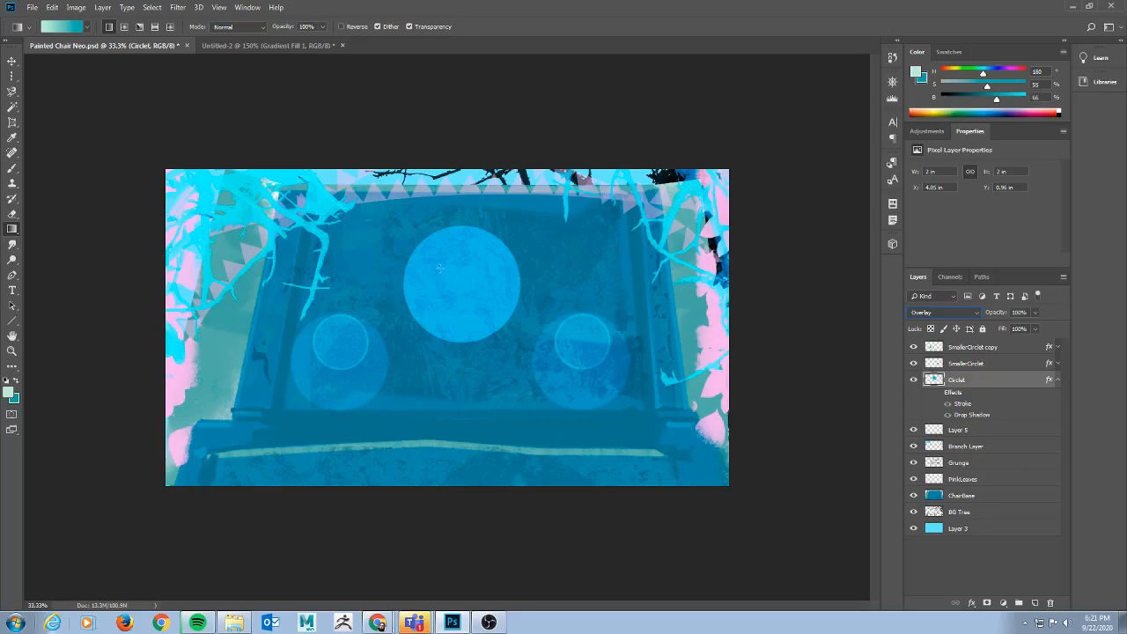
left_click(974, 314)
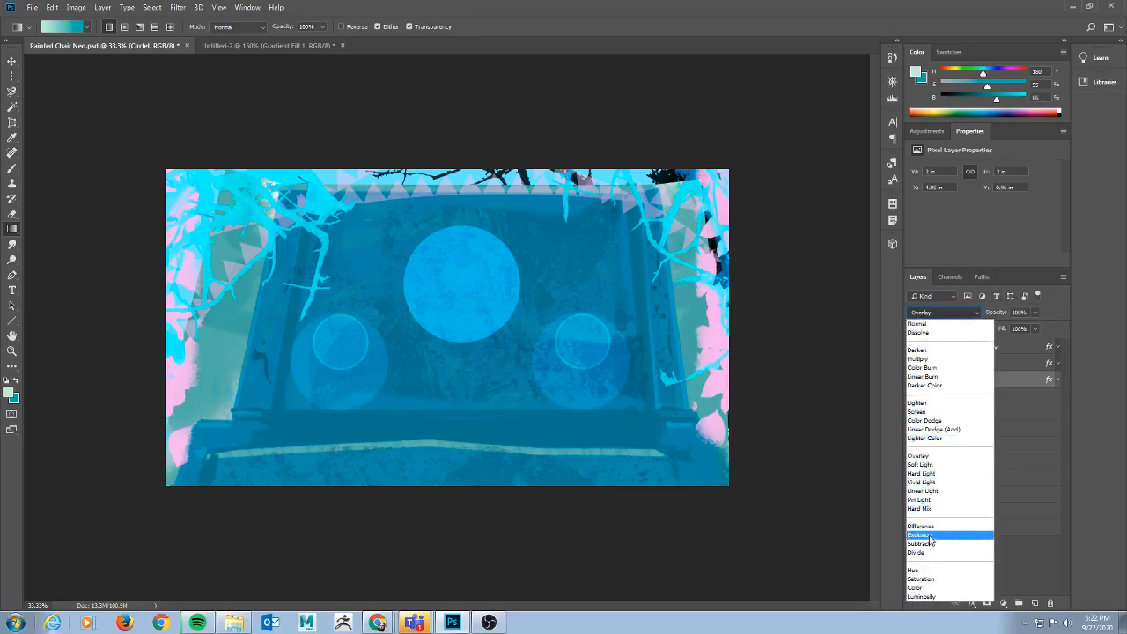
left_click(930, 571)
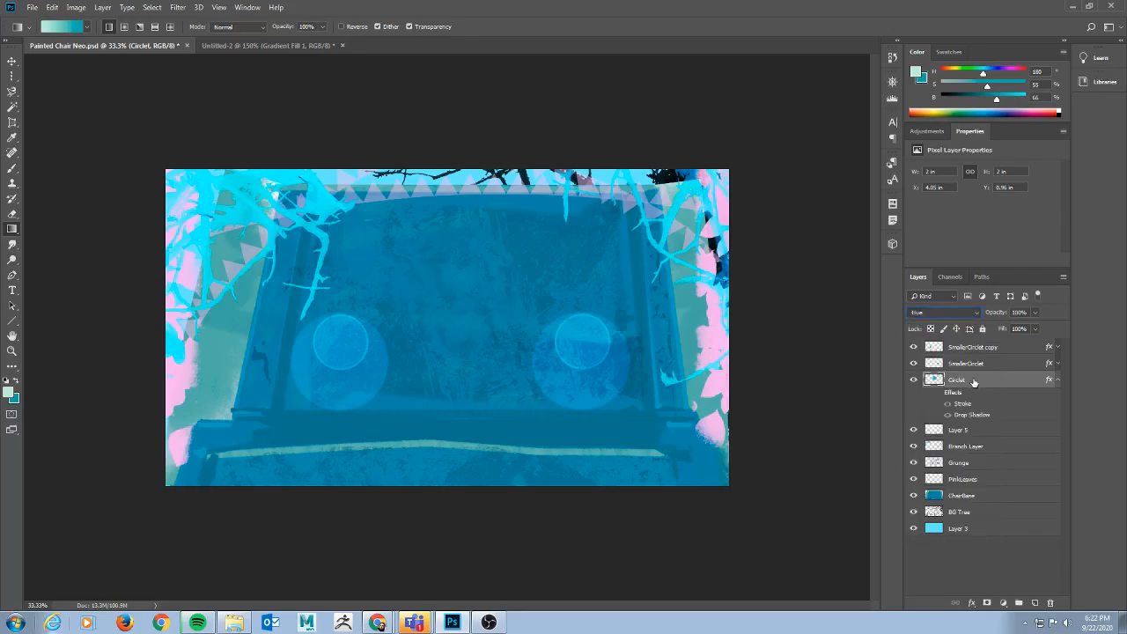
left_click(973, 314)
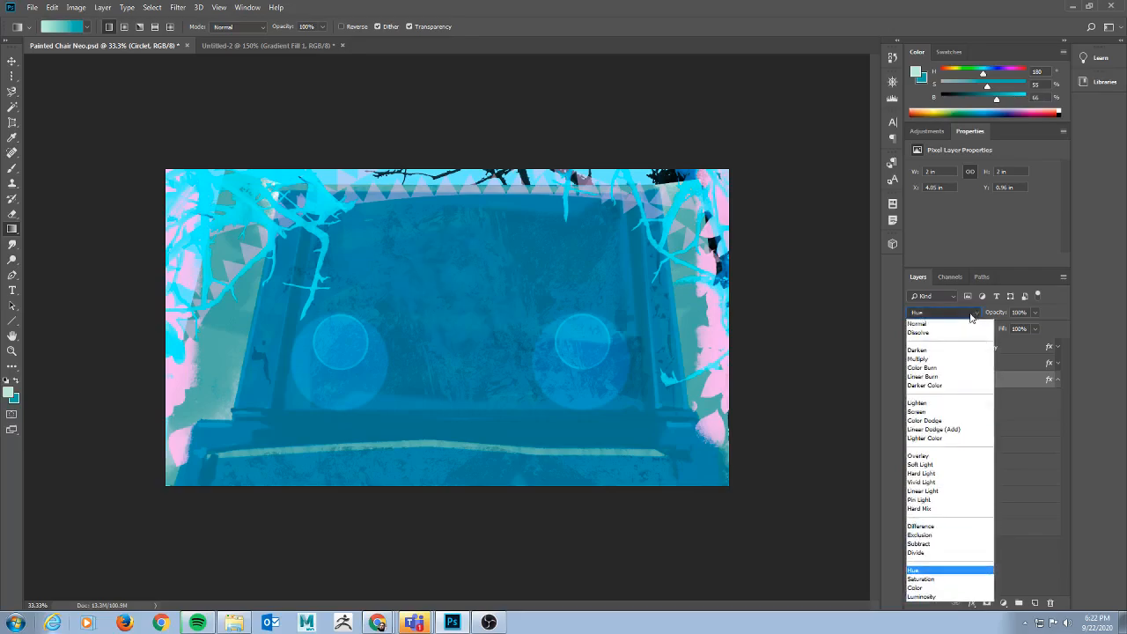
left_click(946, 579)
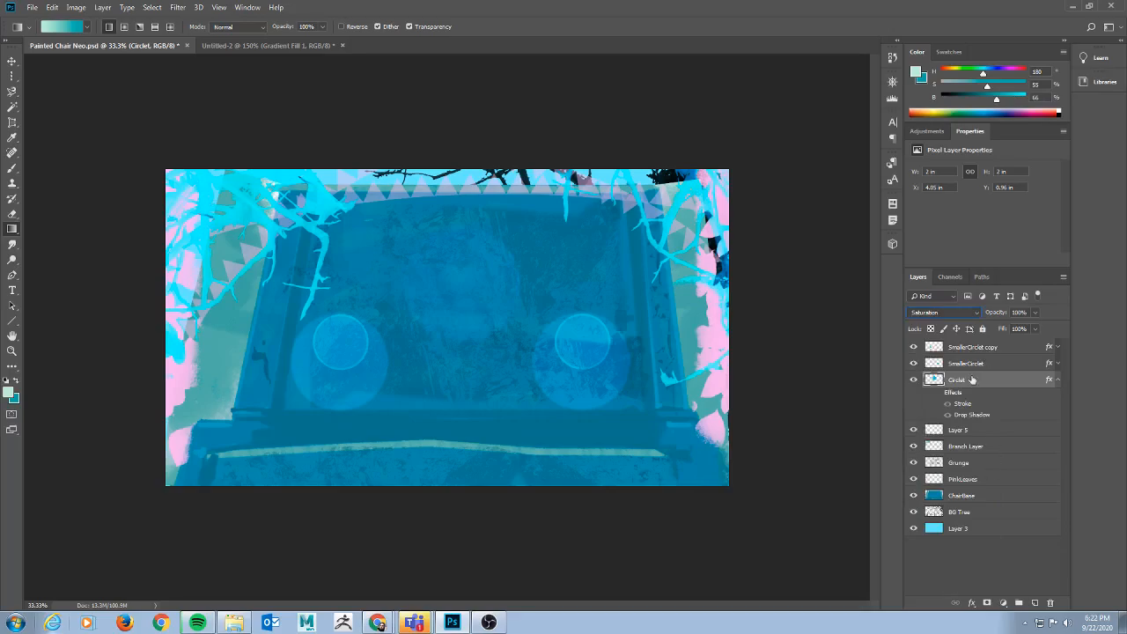
Try the Difference, Exclusion and Subtract blend modes on the Circlet layer.
left_click(976, 312)
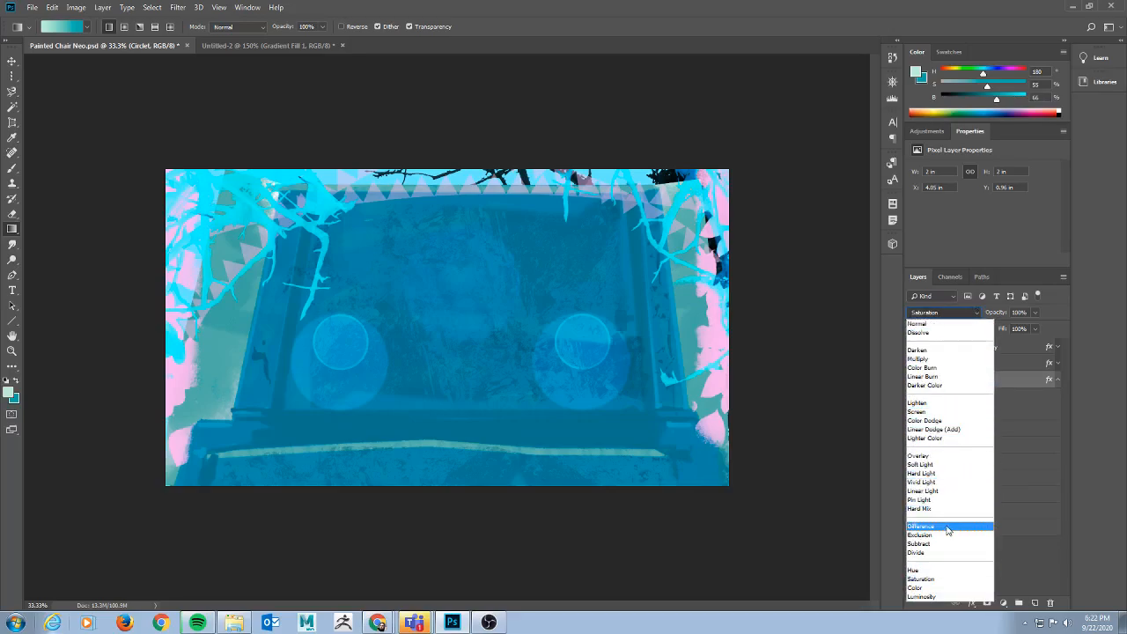
left_click(949, 528)
left_click(973, 313)
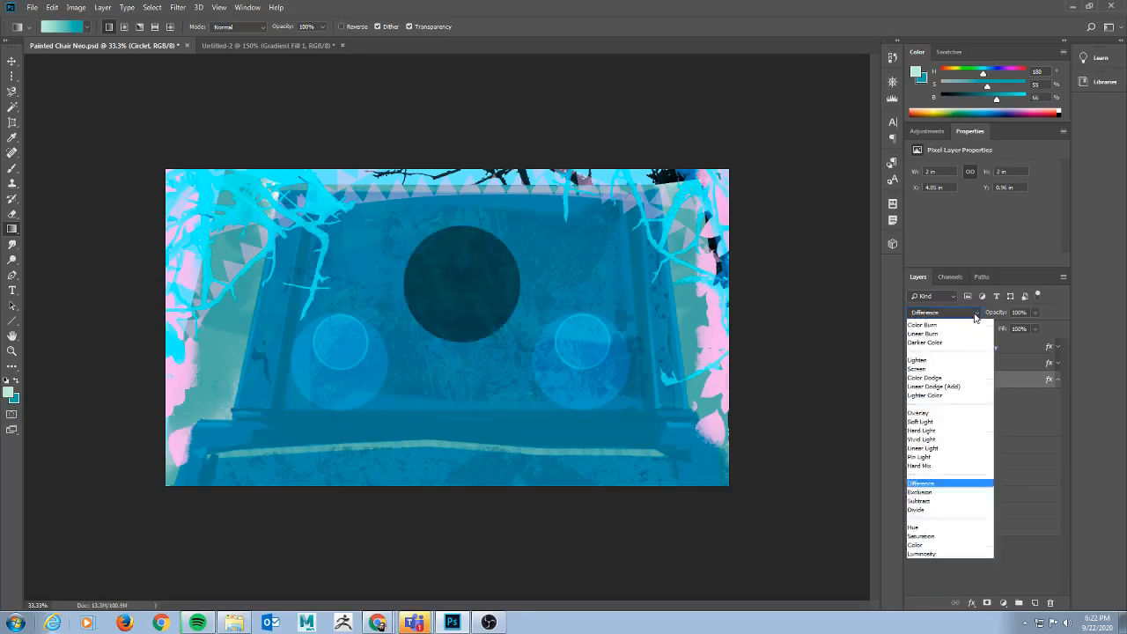
left_click(946, 535)
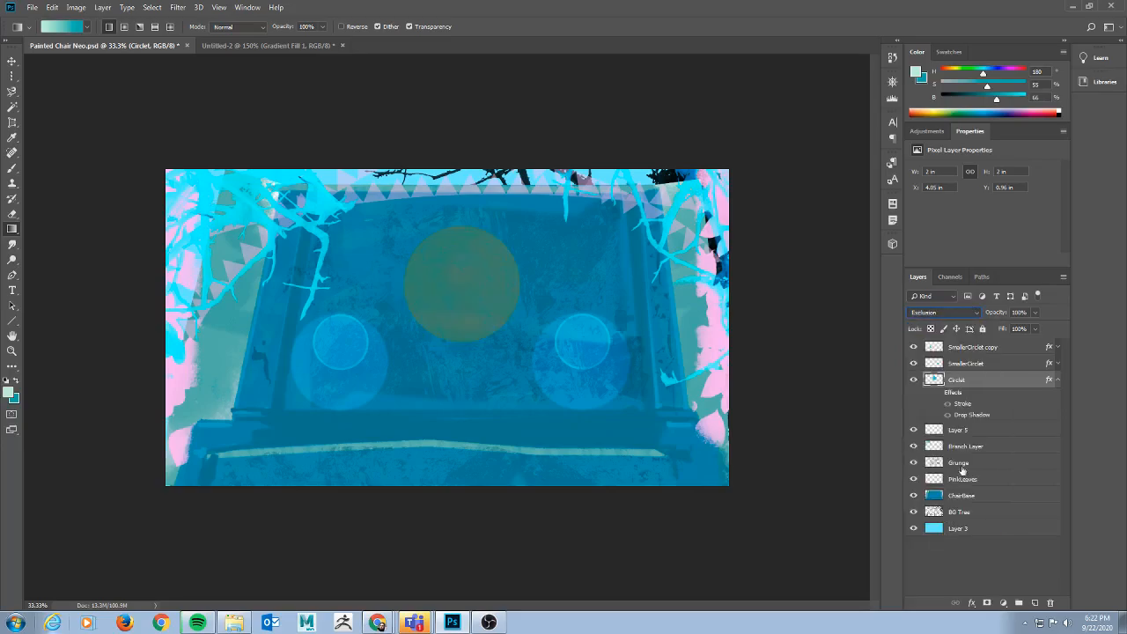
left_click(976, 310)
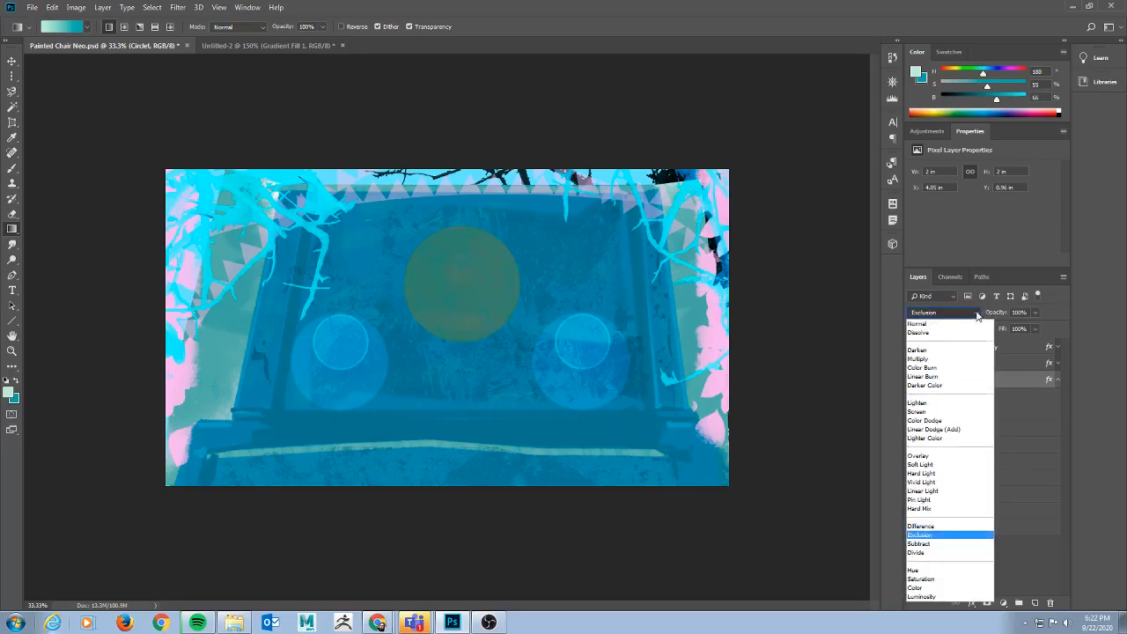
left_click(959, 543)
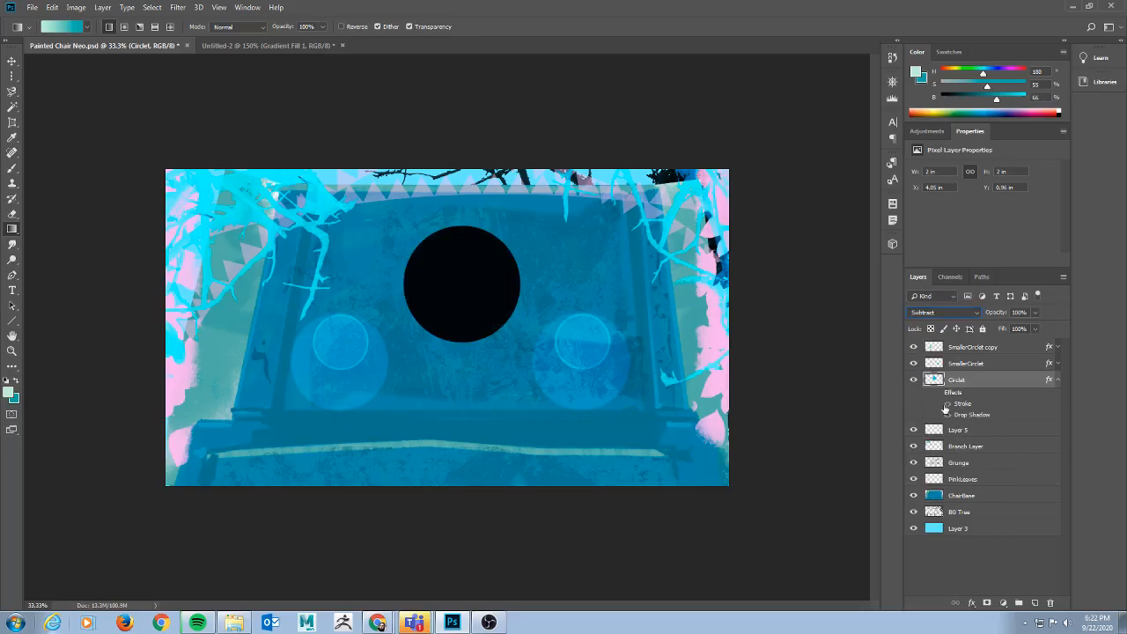
Set the Circlet layer to Overlay at 62% opacity and show its layer effects again.
left_click(972, 316)
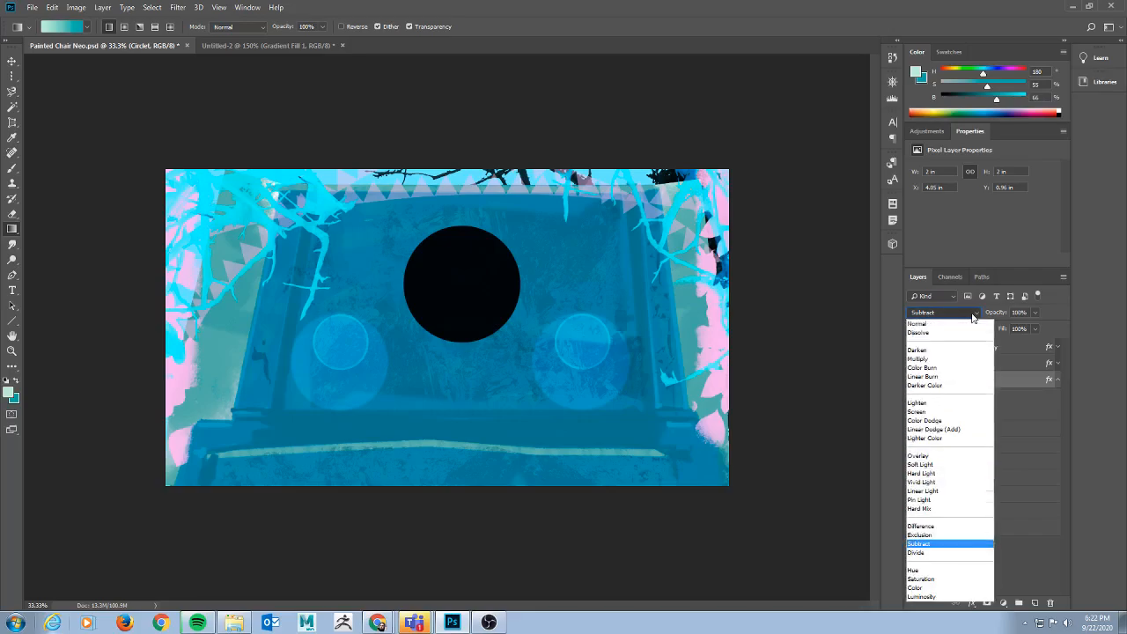
left_click(933, 457)
left_click(1036, 314)
left_click_drag(1036, 325, 1017, 330)
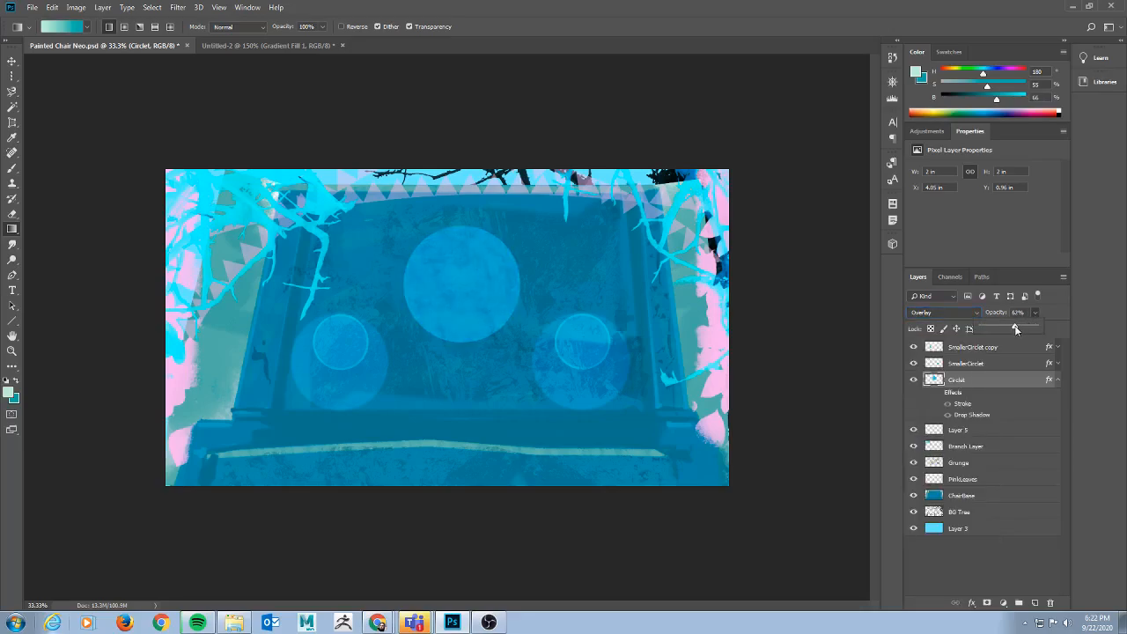
left_click(935, 396)
left_click(936, 393)
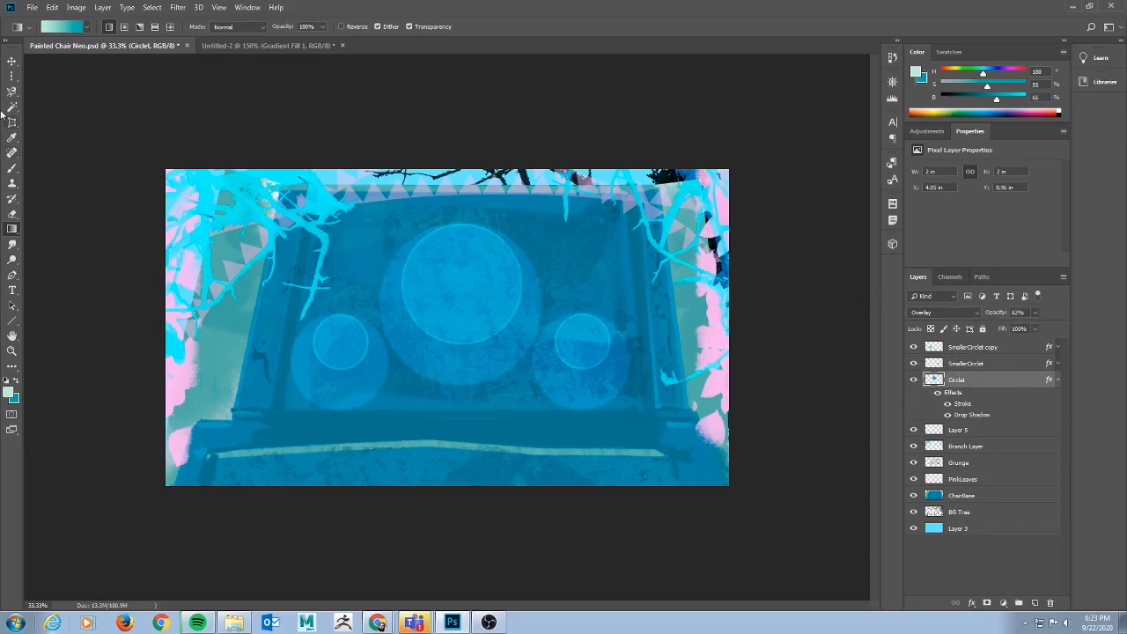
Draw a rectangular marquee selection on the chair back just right of the large circle and make SmallerCirclet copy the active layer.
left_click(12, 77)
left_click(62, 77)
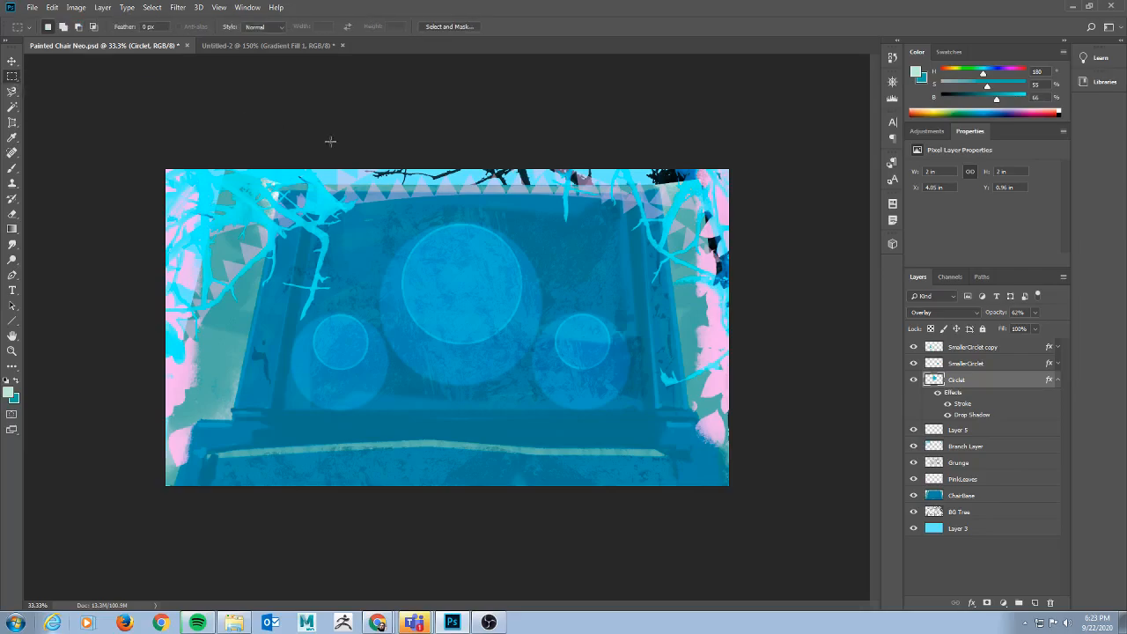
left_click_drag(543, 229, 643, 305)
key("ctrl+d")
key("ctrl+z")
left_click(1009, 353)
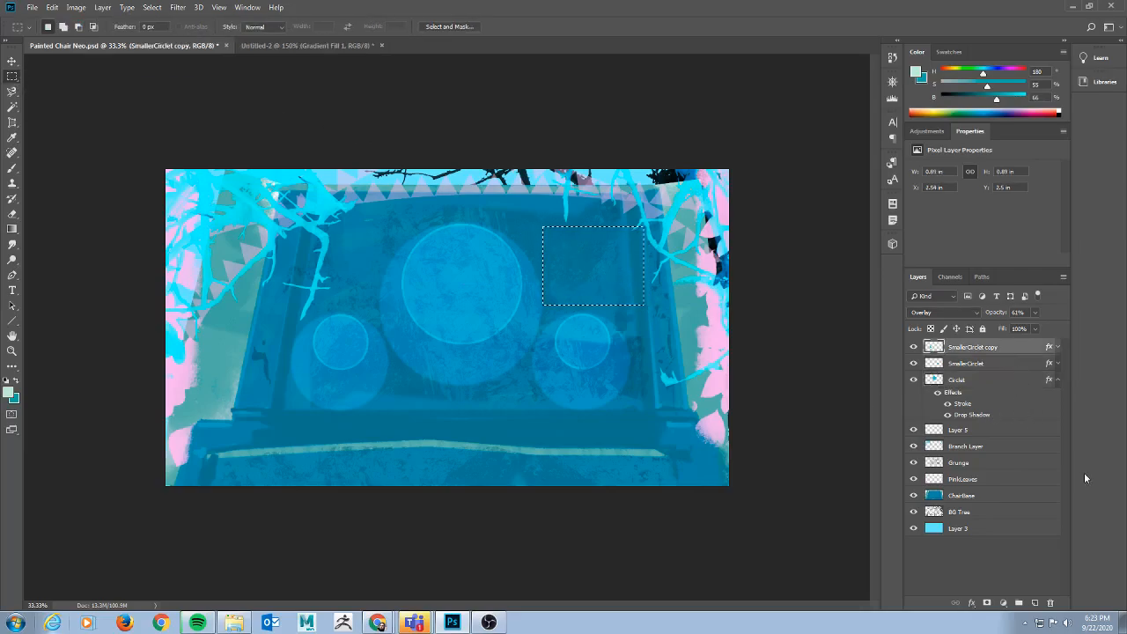
Add a new layer above SmallerCirclet copy and set its blend mode to Color.
left_click(1035, 602)
left_click(968, 315)
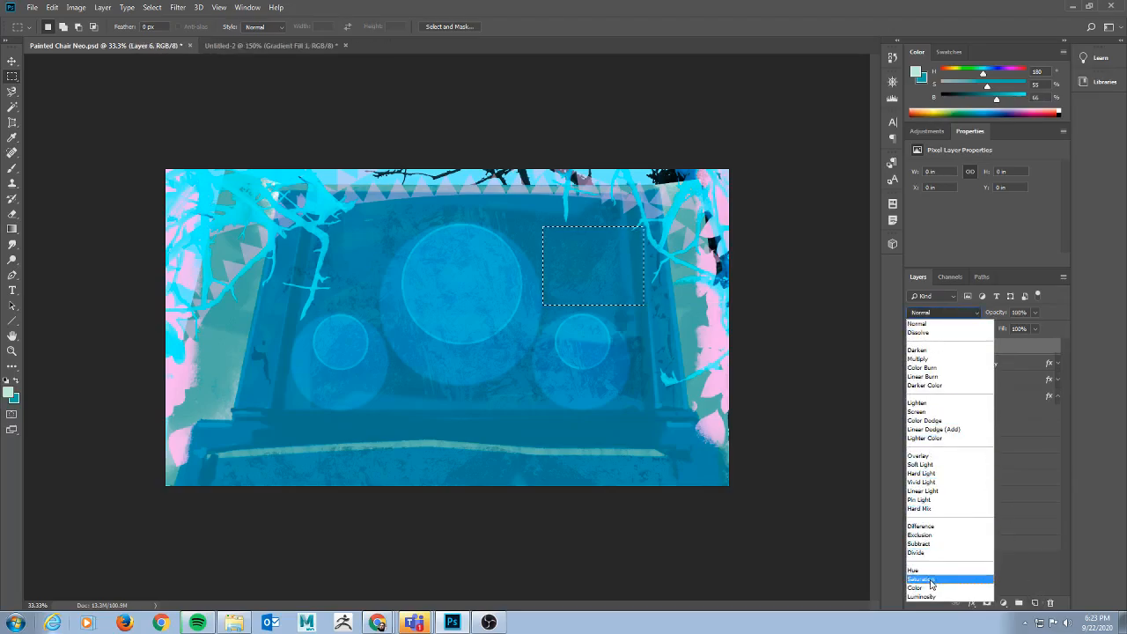
left_click(935, 588)
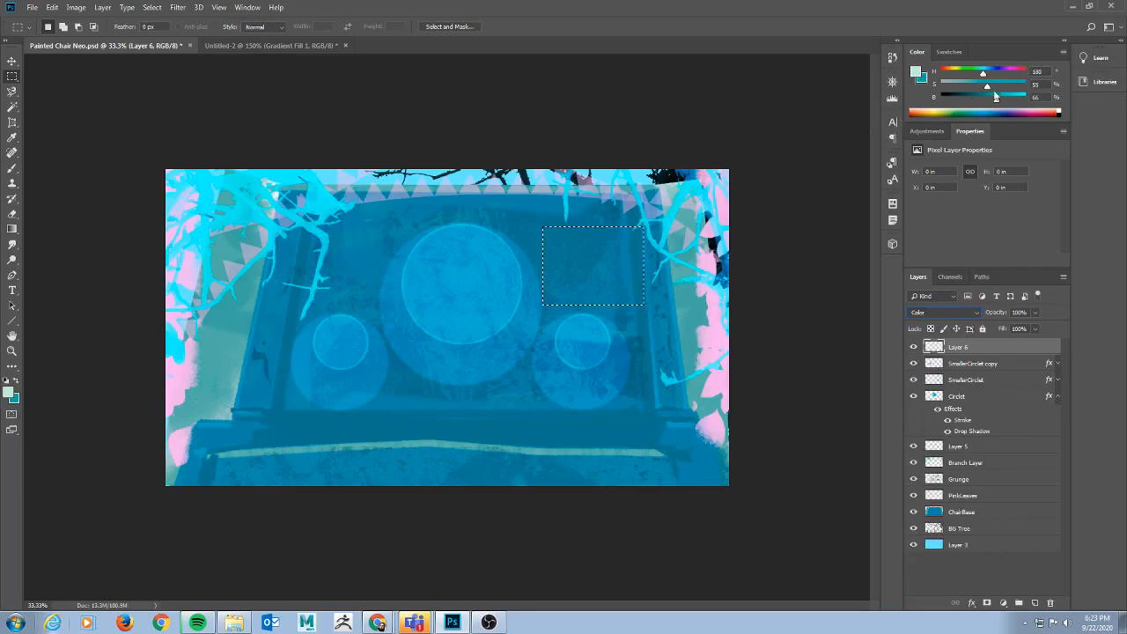
Choose a bright red foreground color with hue 357° and brush it over the whole rectangular selection on Layer 6.
left_click(915, 72)
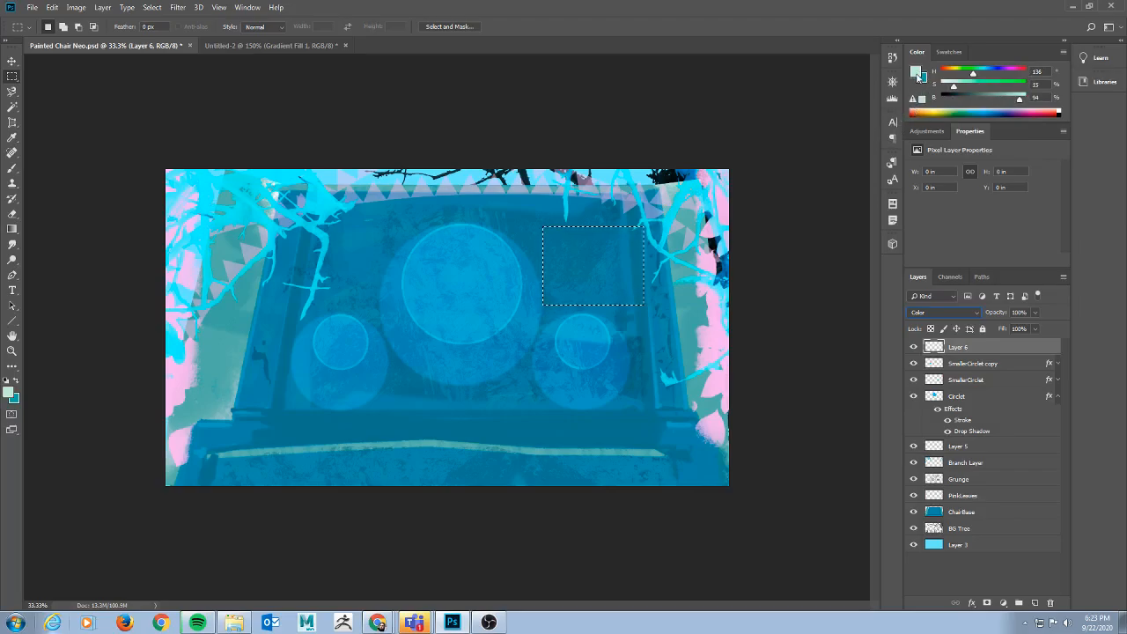
left_click(918, 74)
left_click(951, 308)
left_click(924, 308)
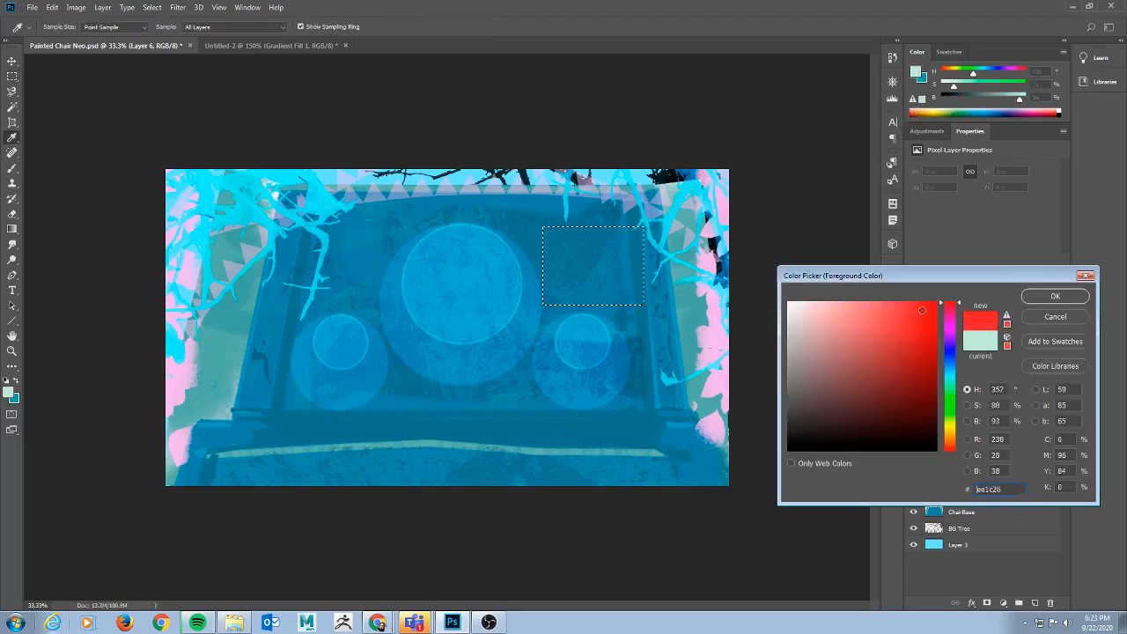
left_click(1055, 296)
key("m")
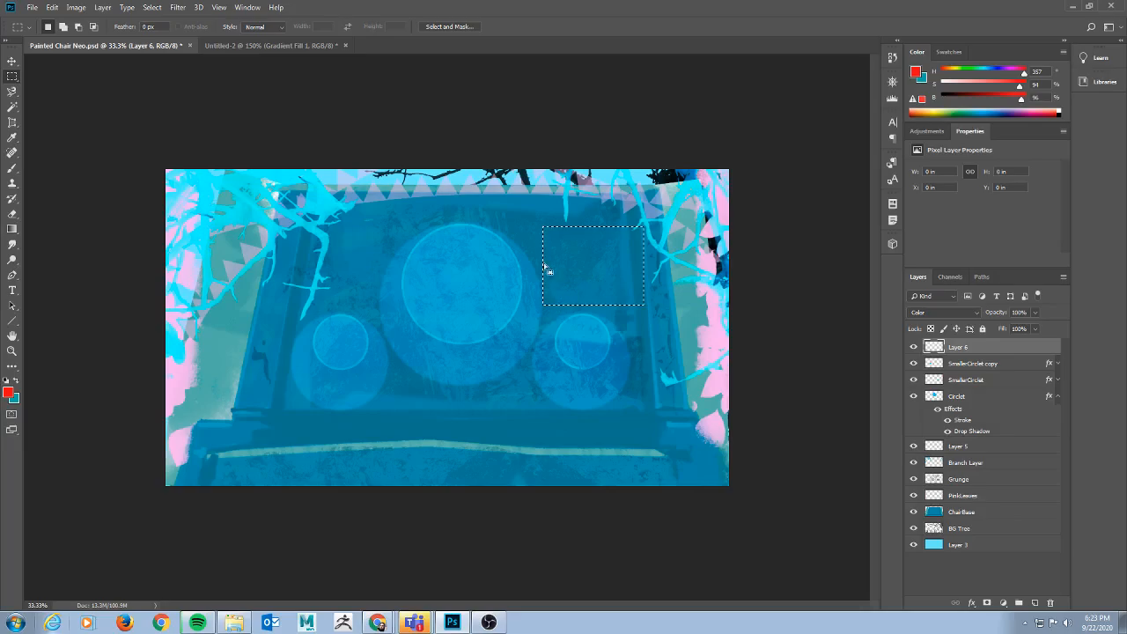
key("b")
key("shift+b")
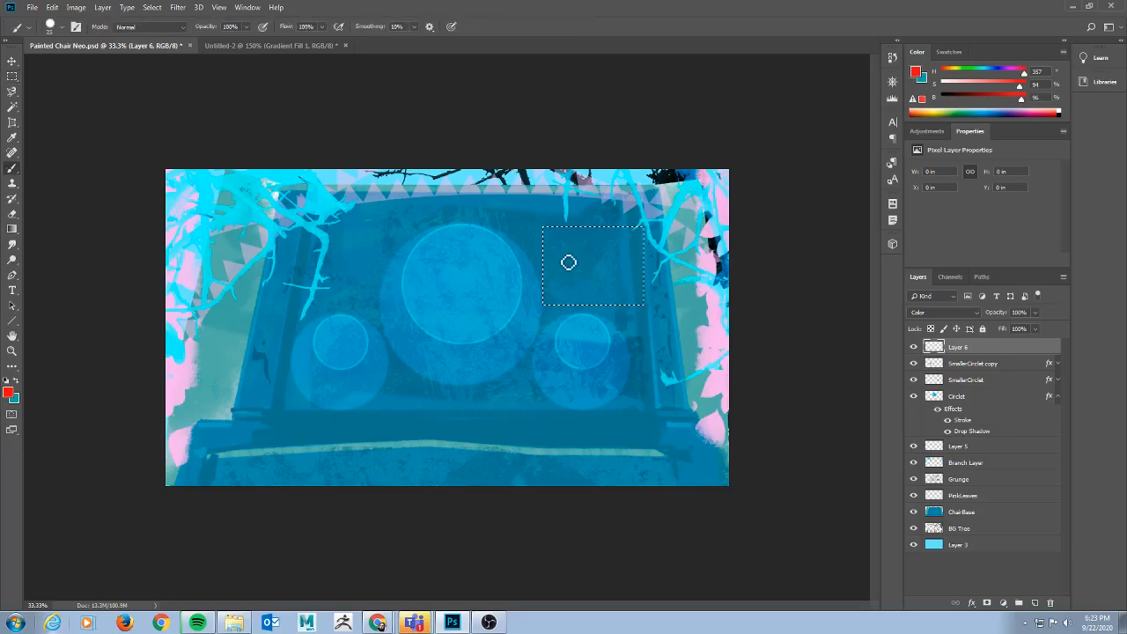
mouse_move(560, 231)
left_mouse_down()
mouse_move(587, 205)
mouse_move(598, 224)
mouse_move(547, 292)
mouse_move(603, 273)
mouse_move(600, 295)
mouse_move(643, 302)
left_mouse_up()
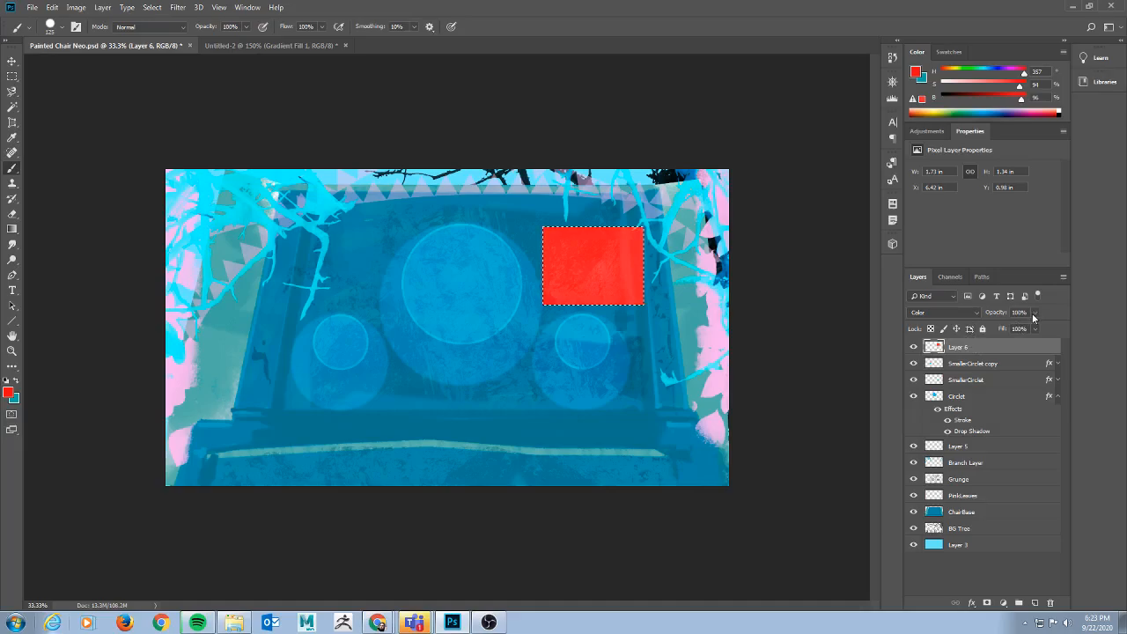
Switch Layer 6 to the Hue blend mode, then deselect and brush red strokes over the large circle.
left_click(967, 314)
left_click(929, 572)
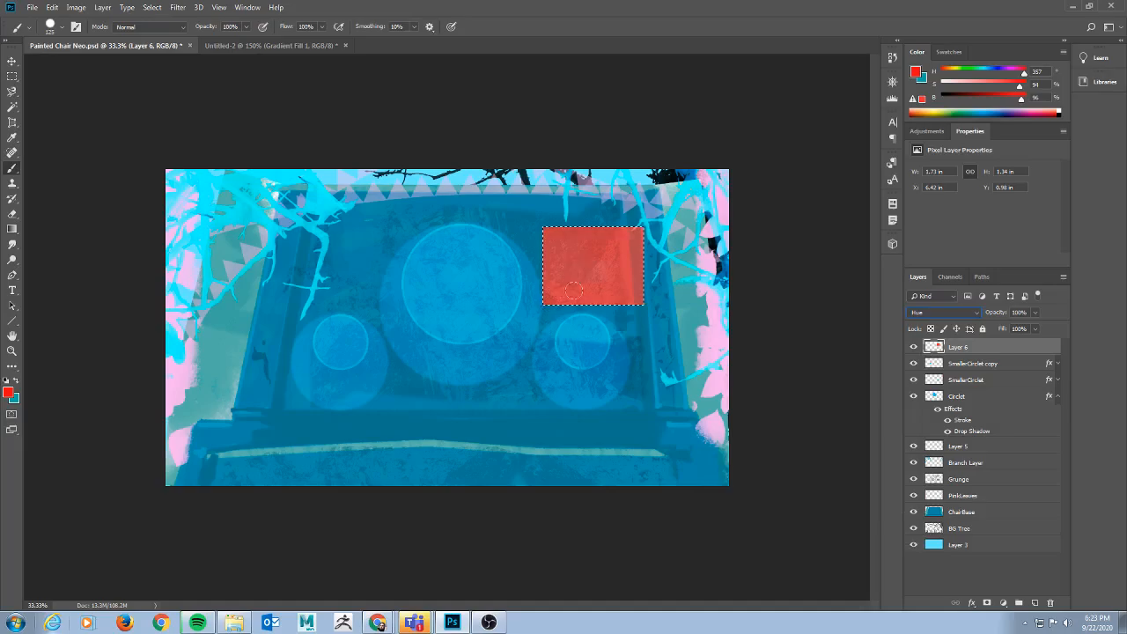
key("ctrl+plus")
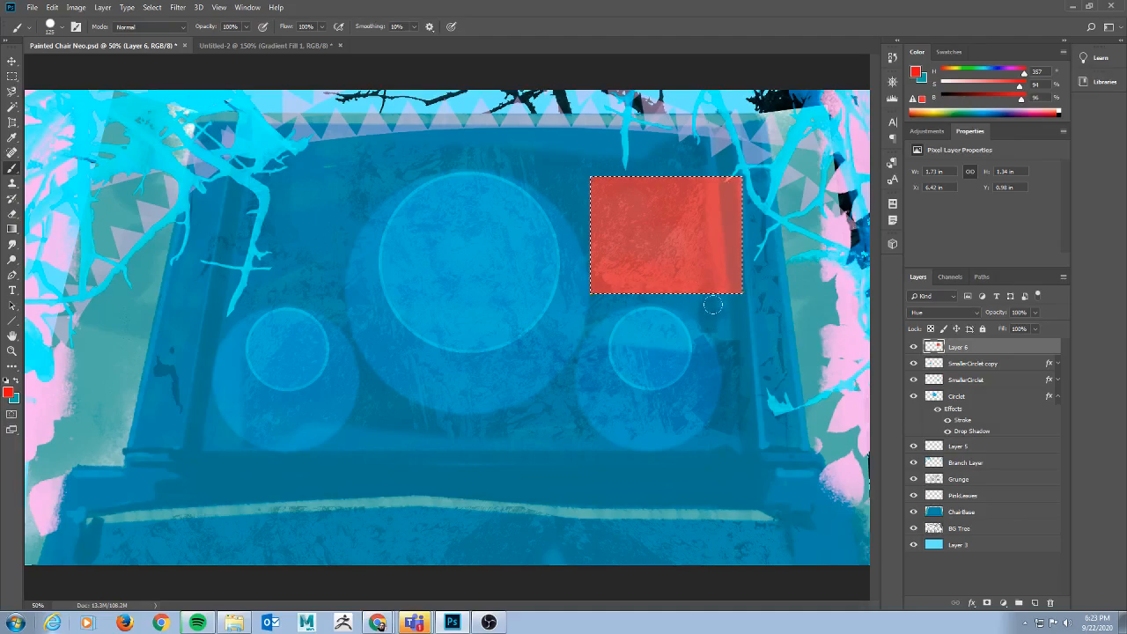
key("ctrl+d")
mouse_move(563, 236)
left_mouse_down()
mouse_move(458, 280)
mouse_move(534, 283)
mouse_move(538, 336)
mouse_move(551, 245)
mouse_move(514, 211)
mouse_move(568, 265)
mouse_move(574, 192)
left_mouse_up()
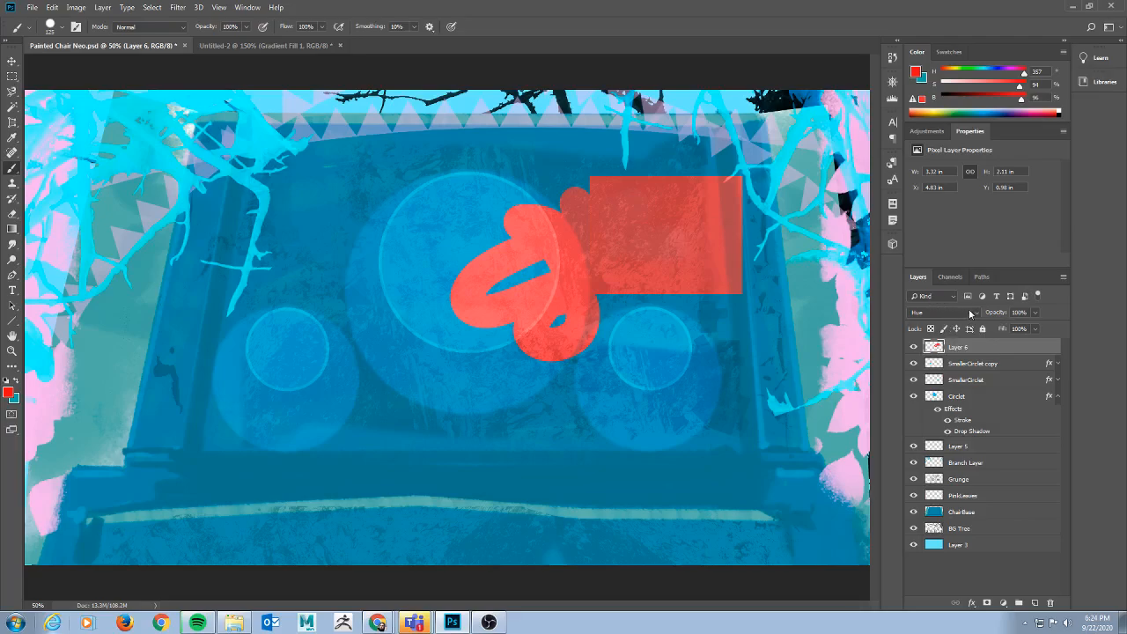
Undo the red strokes over the large circle and delete Layer 6.
key("ctrl+z")
key("ctrl+shift+z")
key("ctrl+z")
key("ctrl+z")
key("ctrl+z")
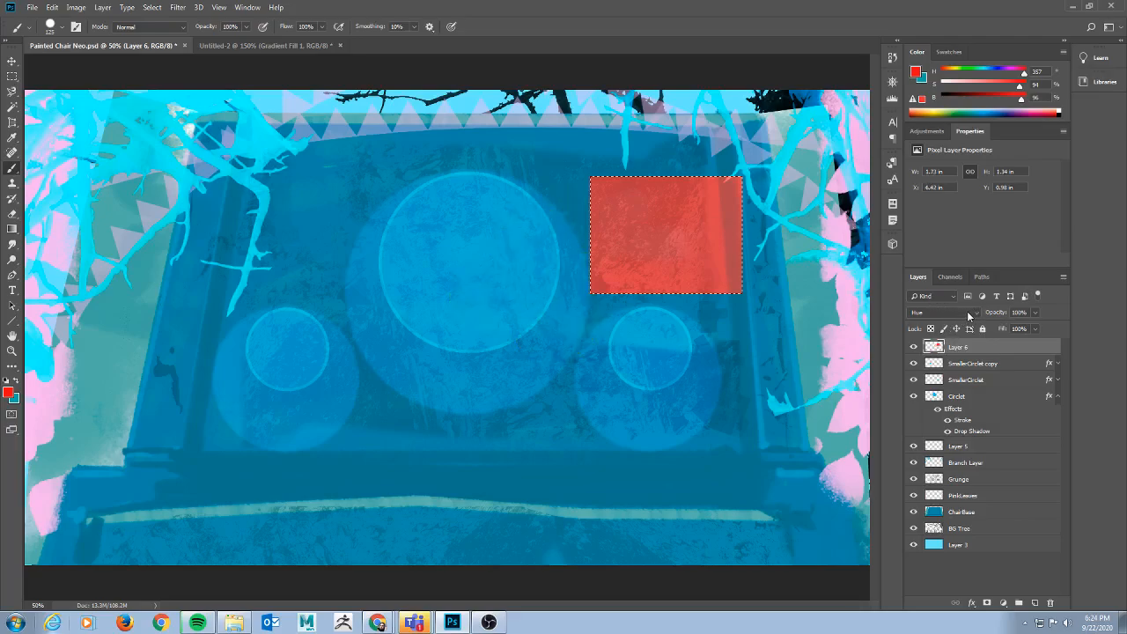
key("ctrl+shift+z")
key("ctrl+shift+z")
key("ctrl+shift+z")
left_click(1051, 604)
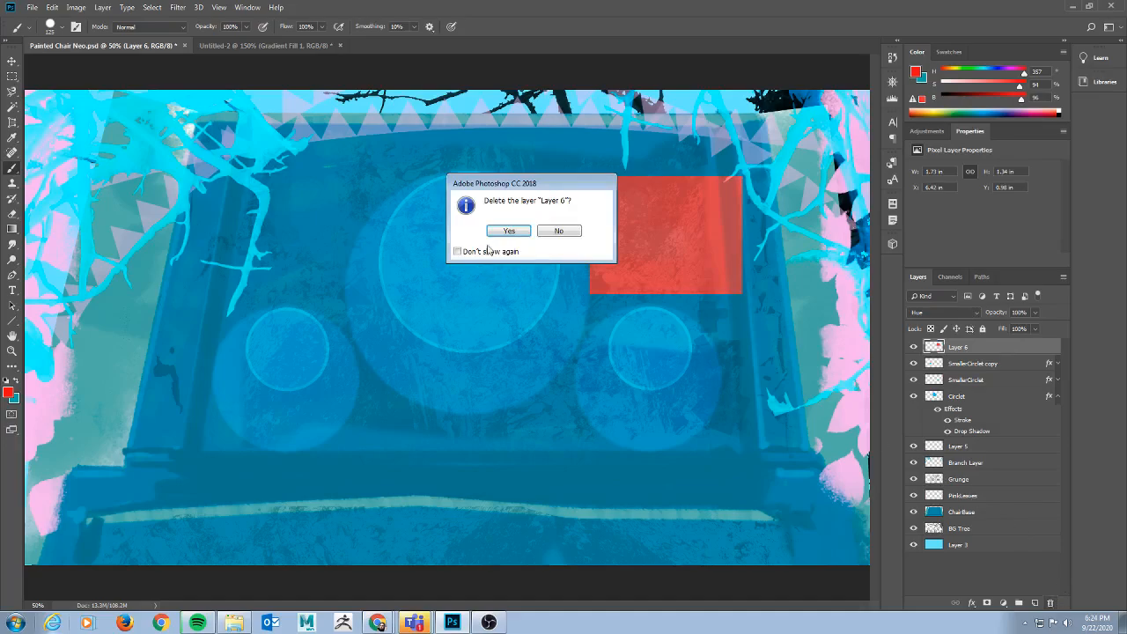
left_click(509, 230)
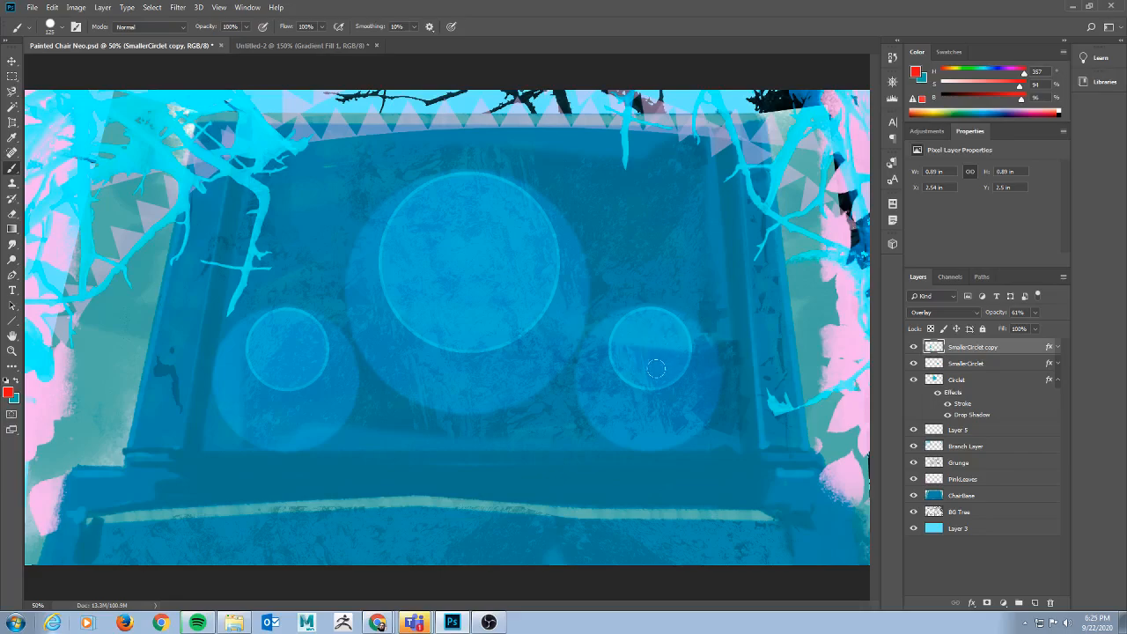
Group the SmallerCirclet copy, SmallerCirclet and Circlet layers and name the group Circlet Group.
key("bracketleft")
key("bracketleft")
key("bracketleft")
left_click(1058, 380)
left_click(985, 364, "shift")
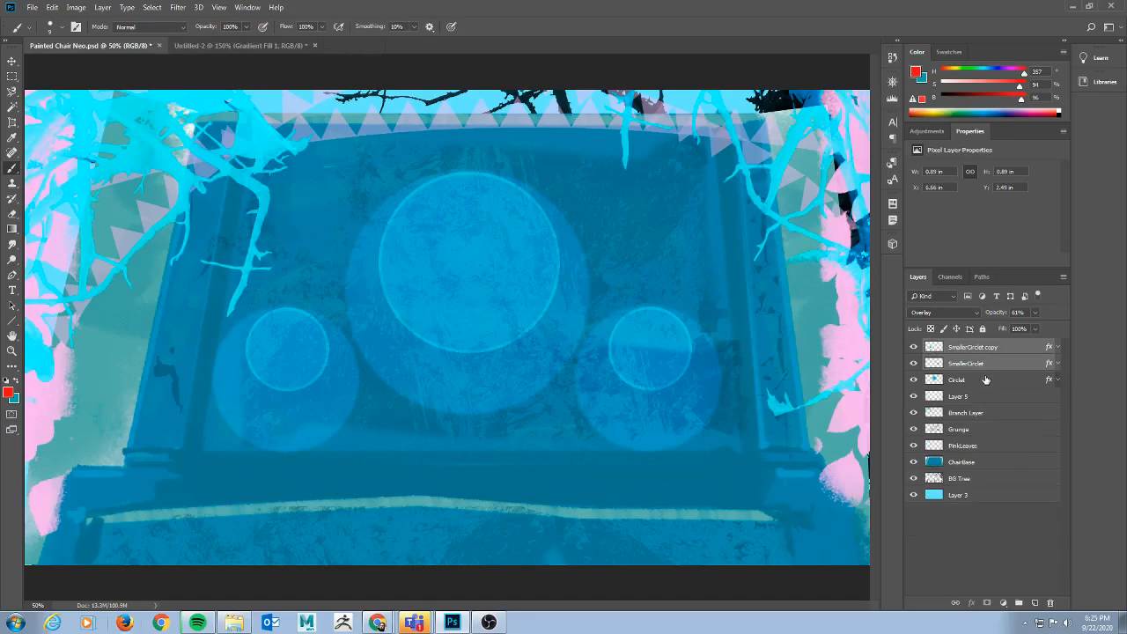
left_click(988, 379, "shift")
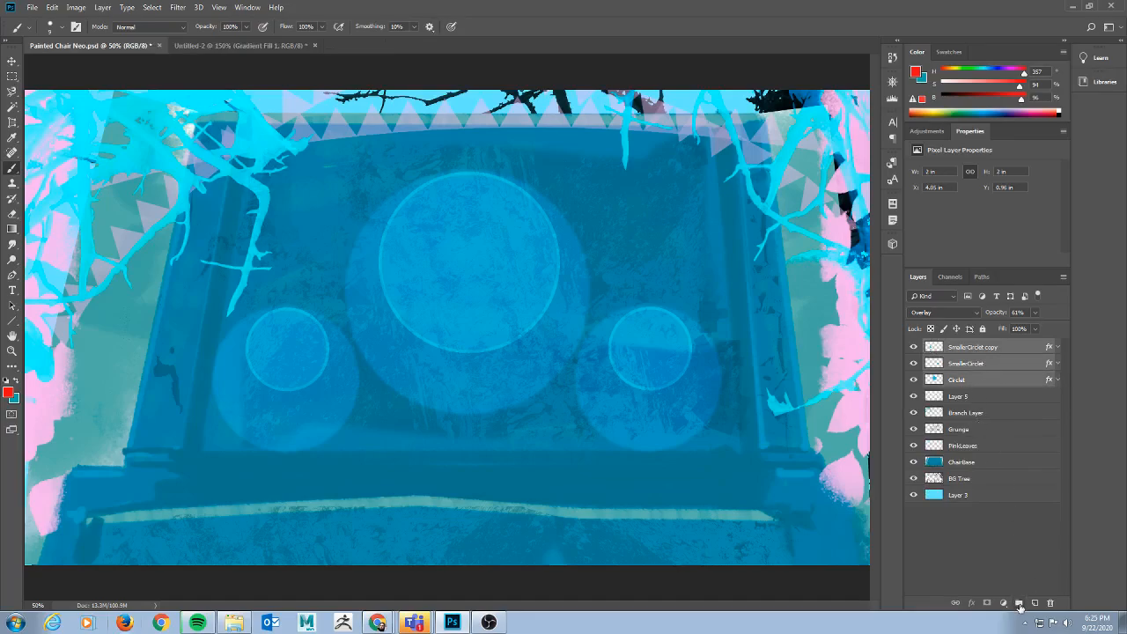
left_click(1019, 604)
double_click(959, 351)
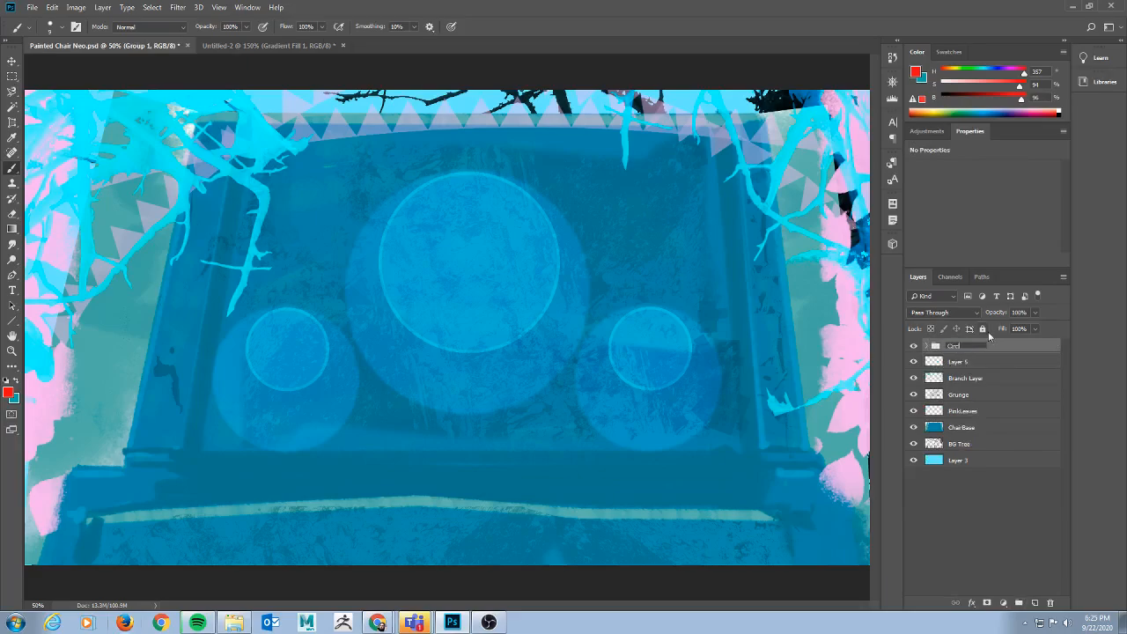
key("Return")
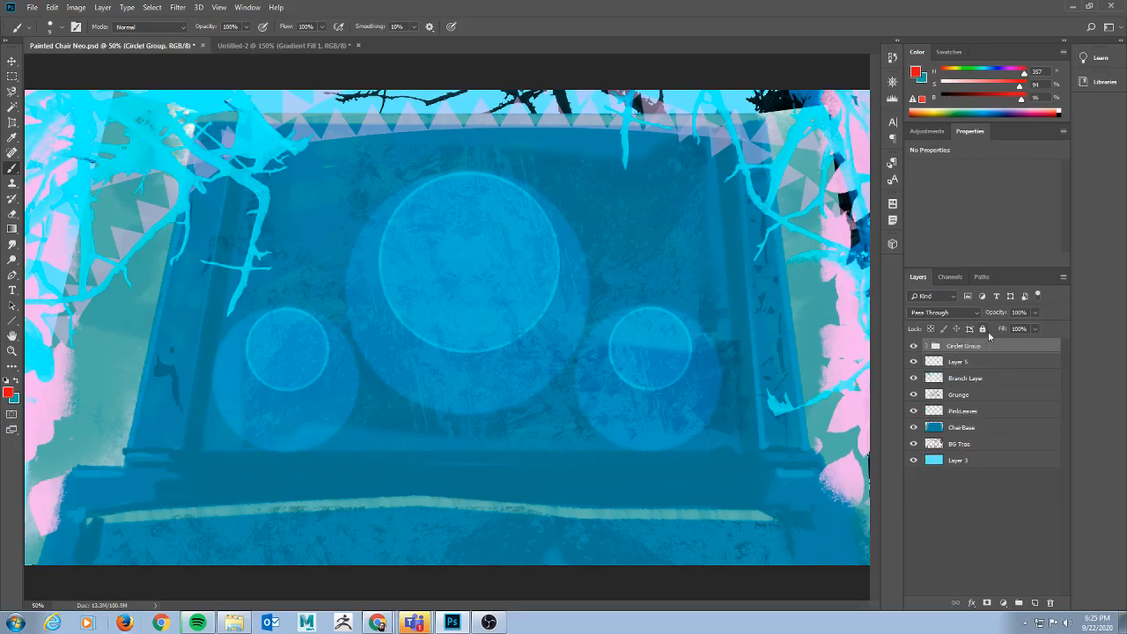
Check what Circlet Group contains by toggling the visibility of the group and of its inner layers.
left_click(914, 348)
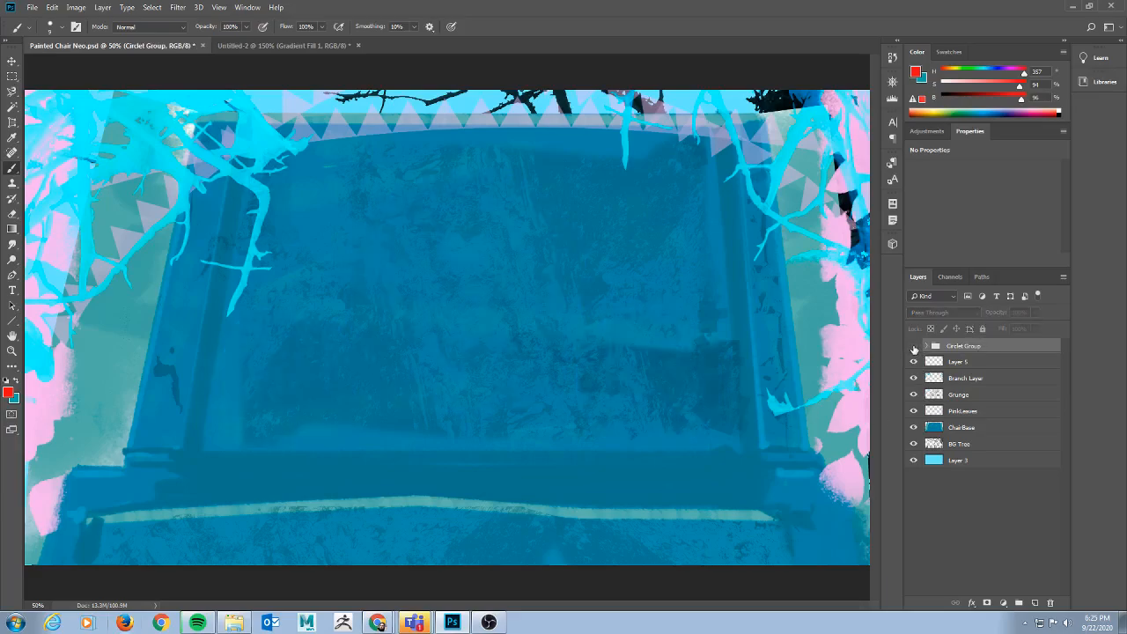
left_click(913, 348)
left_click(927, 346)
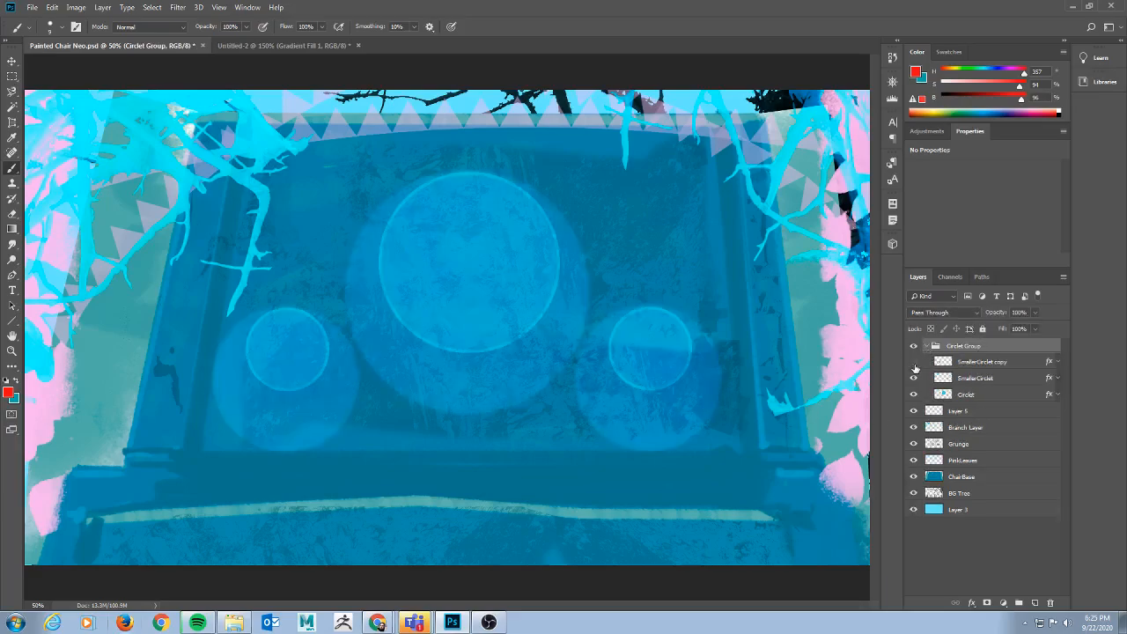
left_click(914, 362)
left_click(913, 378)
left_click(927, 347)
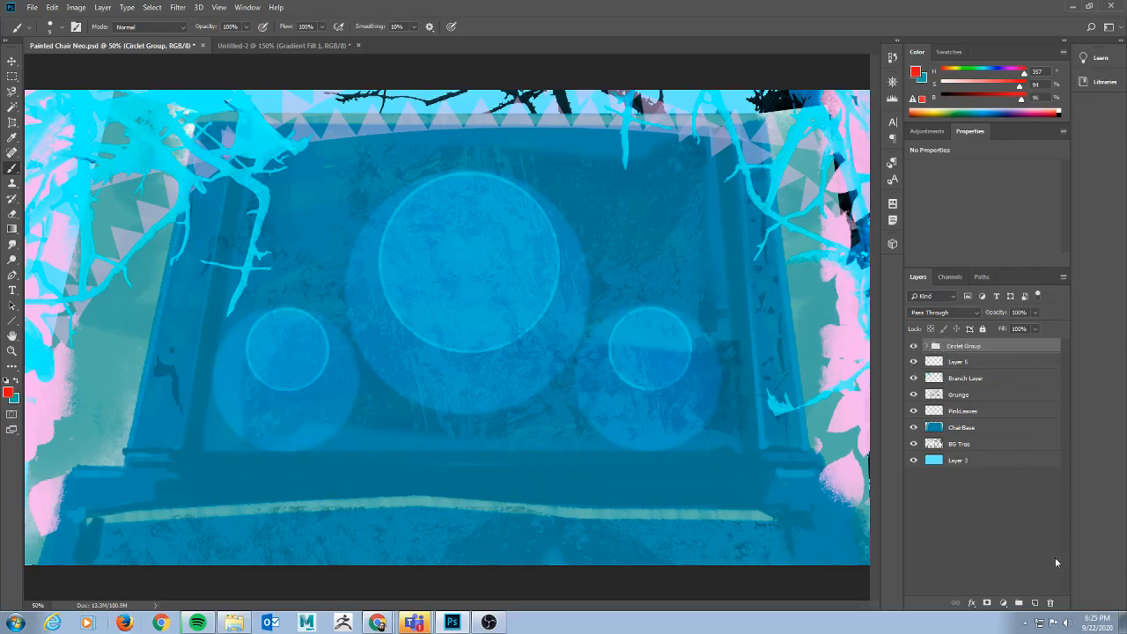
Add a new Multiply layer above Circlet Group and sample a teal from the chair as the painting color.
left_click(1035, 602)
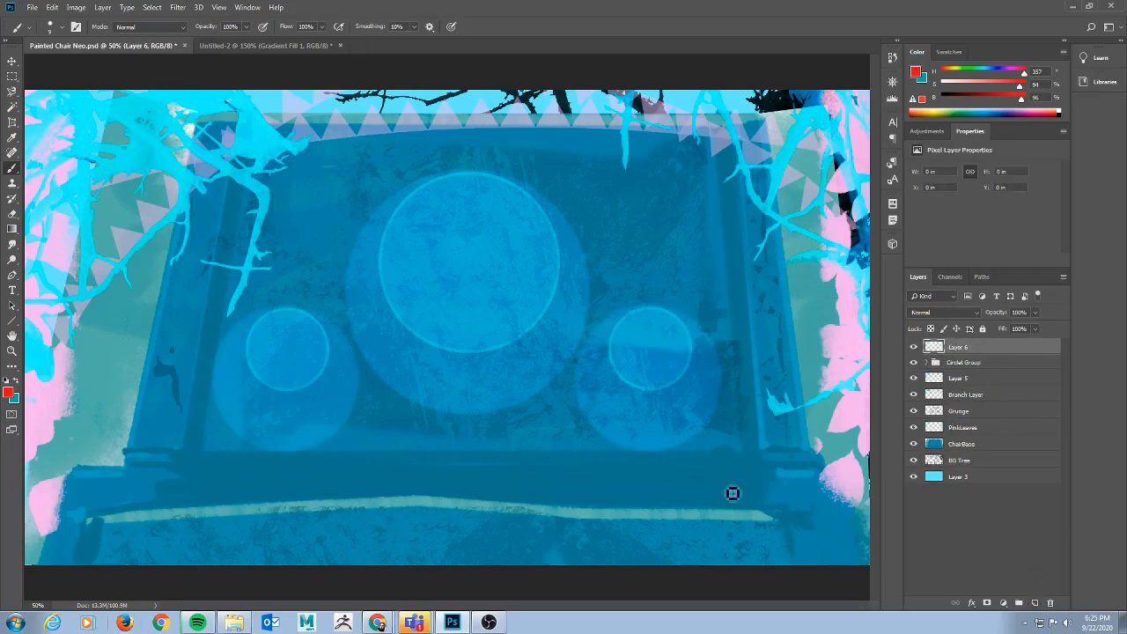
left_click(968, 314)
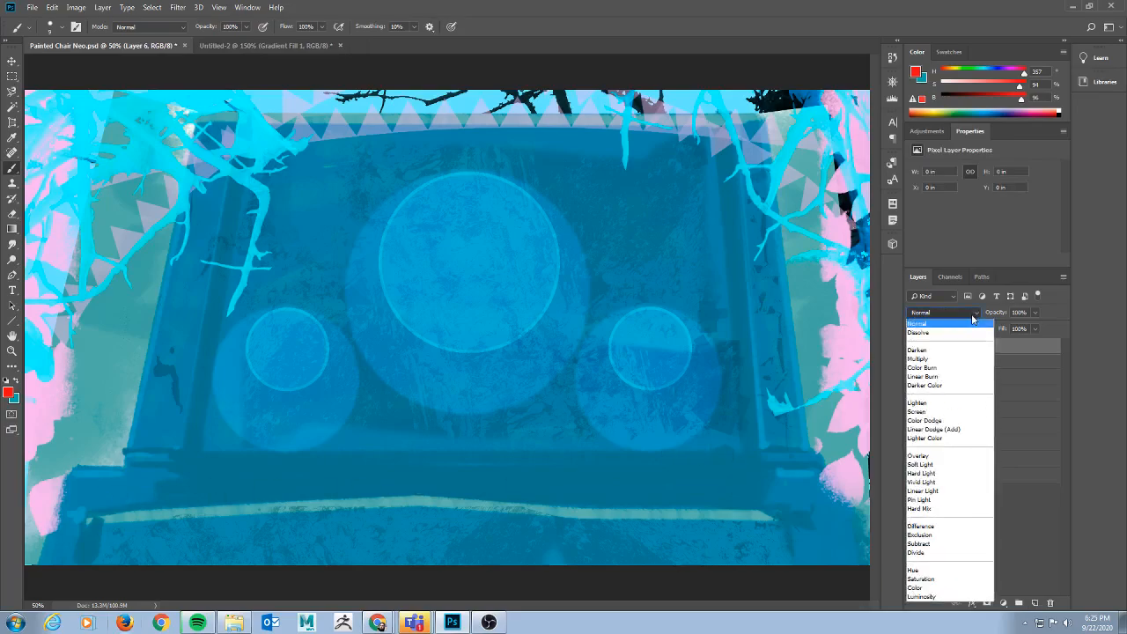
left_click(940, 362)
left_click(612, 467, "alt")
left_click(714, 482, "alt")
left_click_drag(740, 487, 133, 507)
key("ctrl+z")
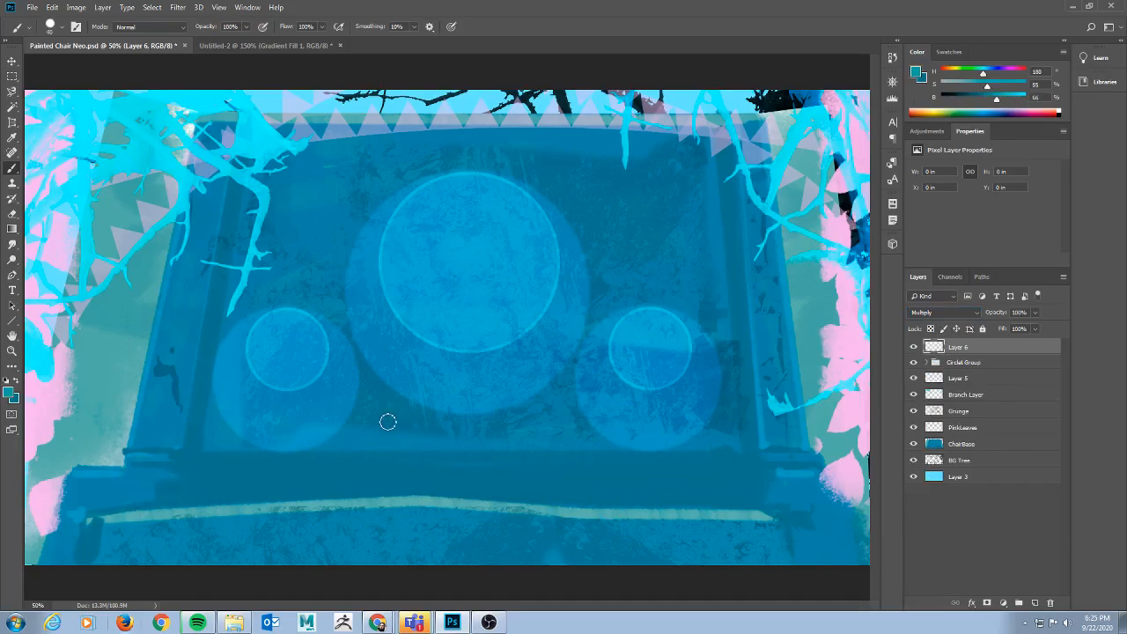
Choose the SpatterEnhanced preset from the demo brush folder as the painting brush.
key("F5")
mouse_move(860, 209)
left_mouse_down()
mouse_move(875, 336)
mouse_move(857, 264)
mouse_move(855, 171)
left_mouse_up()
left_click(718, 115)
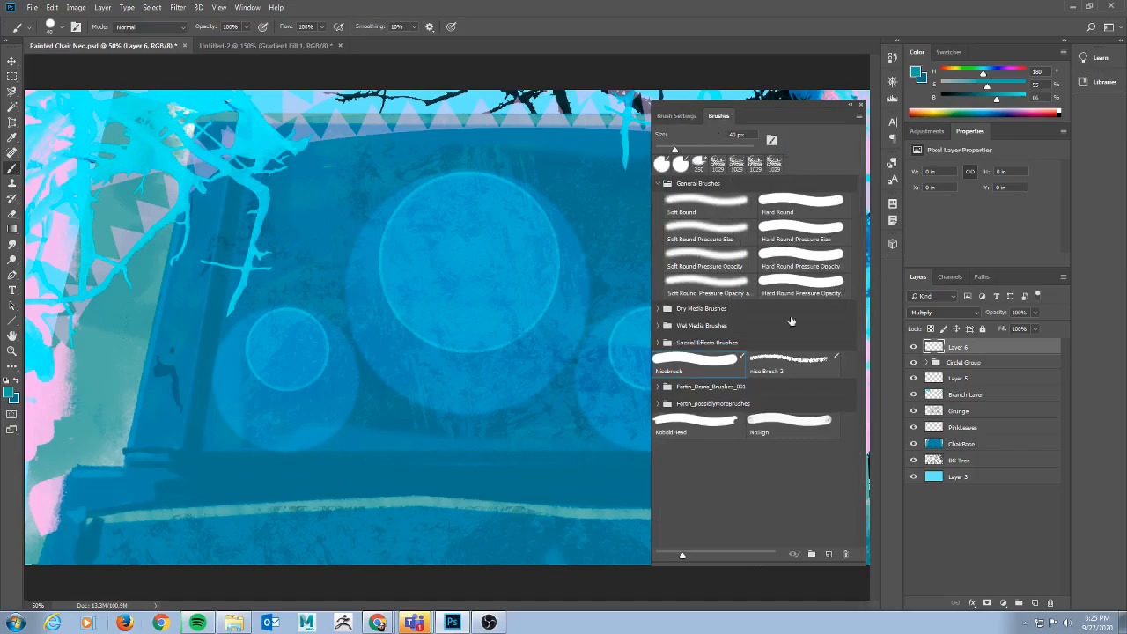
left_click(658, 388)
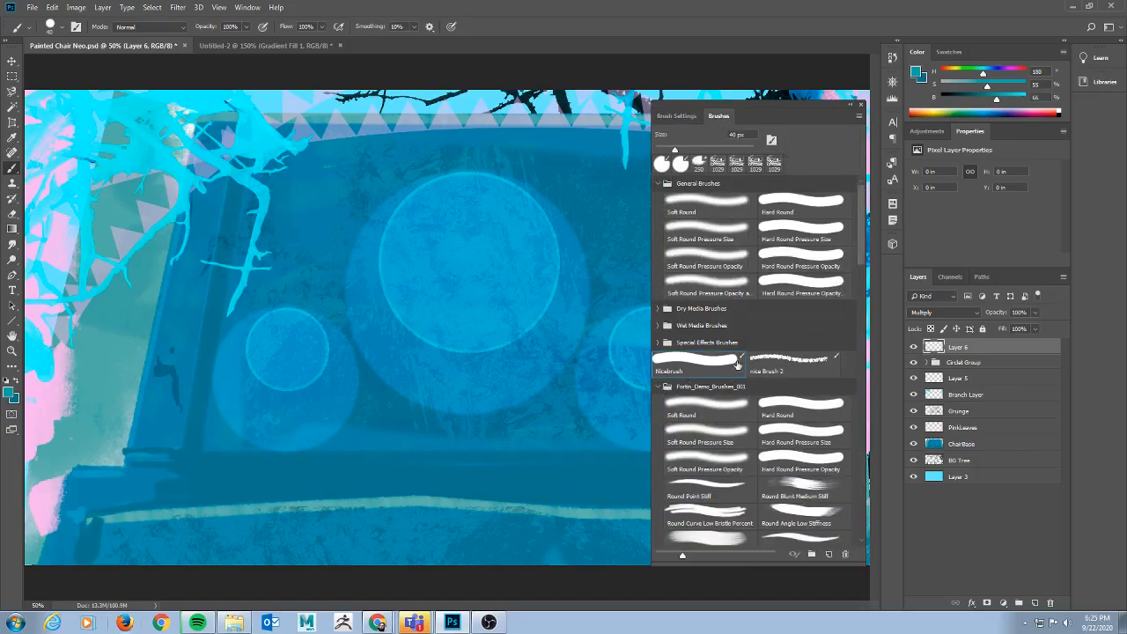
left_click_drag(861, 242, 867, 523)
left_click(804, 470)
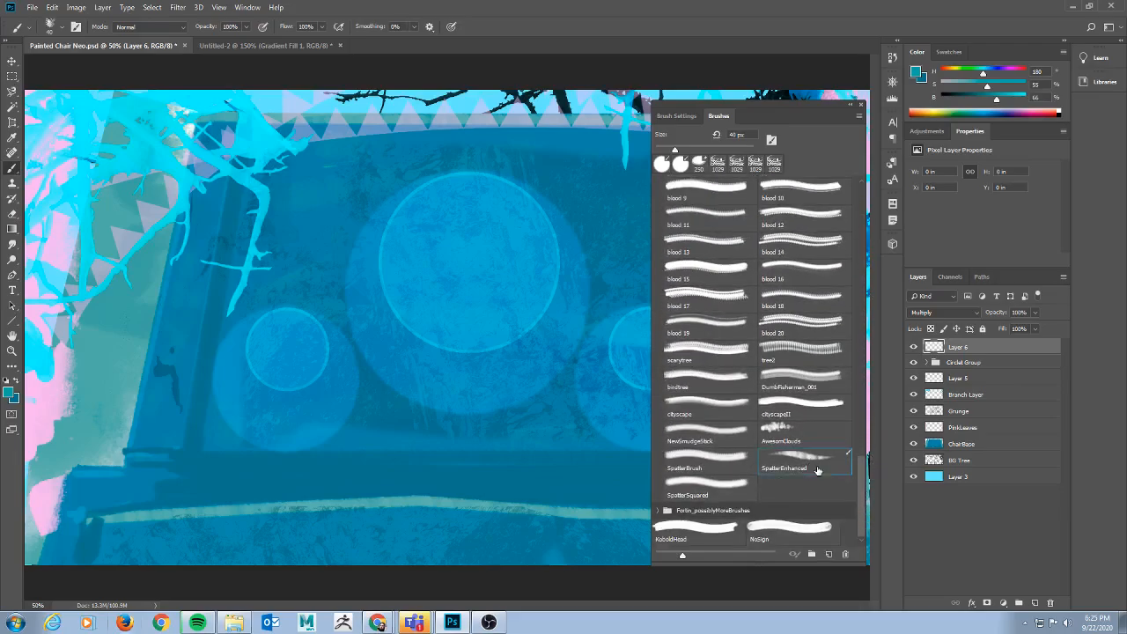
key("F5")
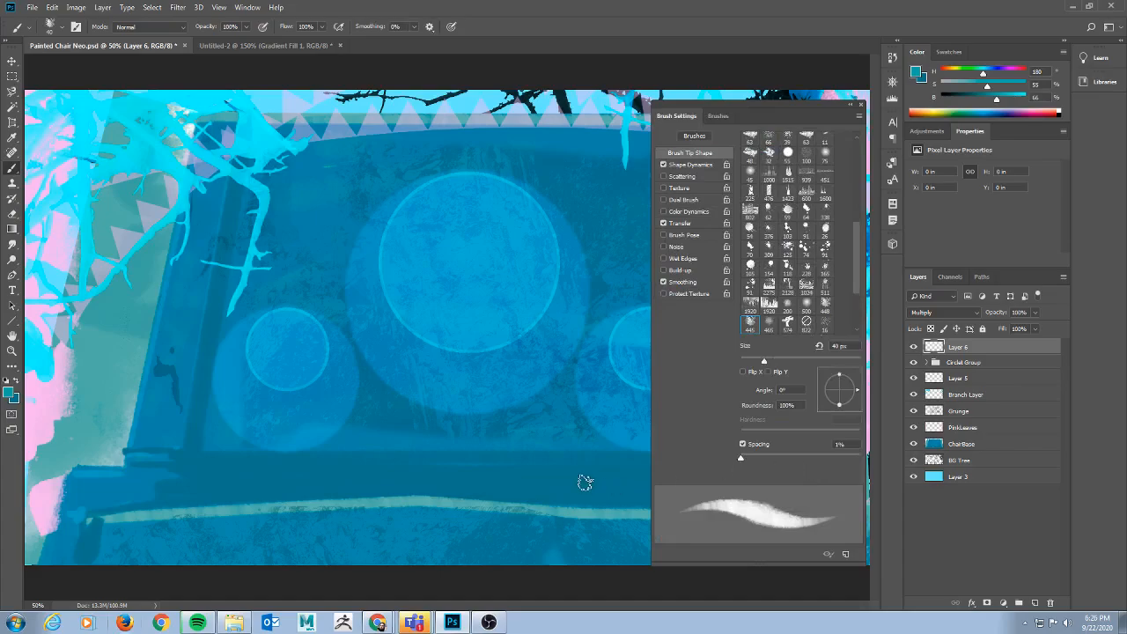
key("F5")
Try painting two straight horizontal shadow lines along the ledge below the circles.
mouse_move(748, 481)
left_mouse_down()
mouse_move(193, 485)
mouse_move(232, 485)
left_mouse_up()
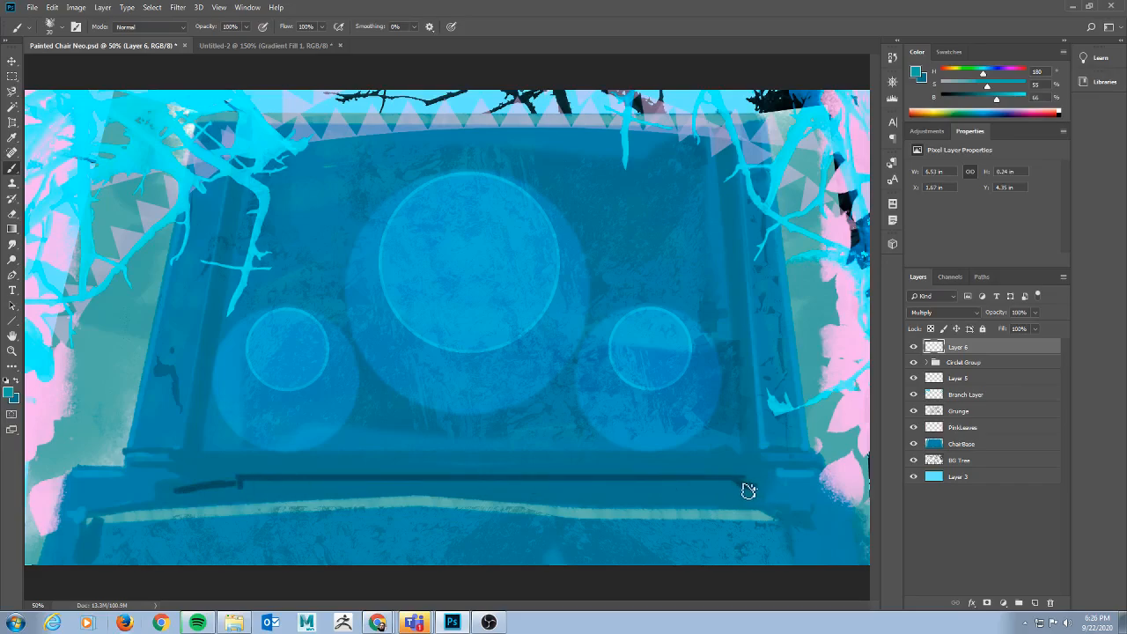
left_click_drag(750, 485, 260, 493)
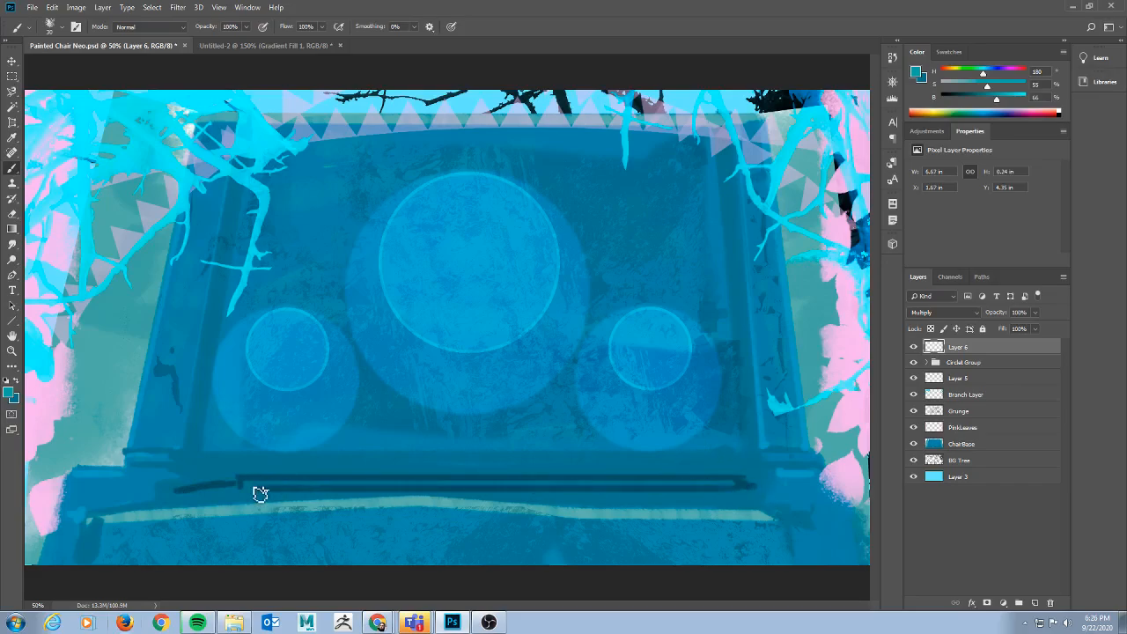
key("ctrl+z")
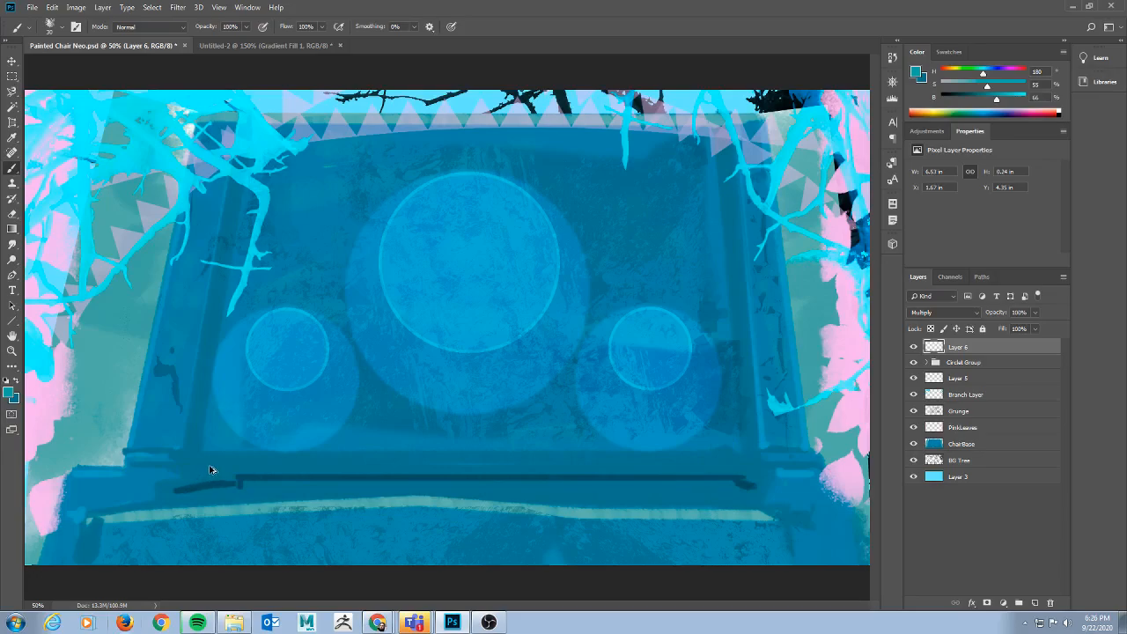
key("ctrl+z")
key("ctrl+z")
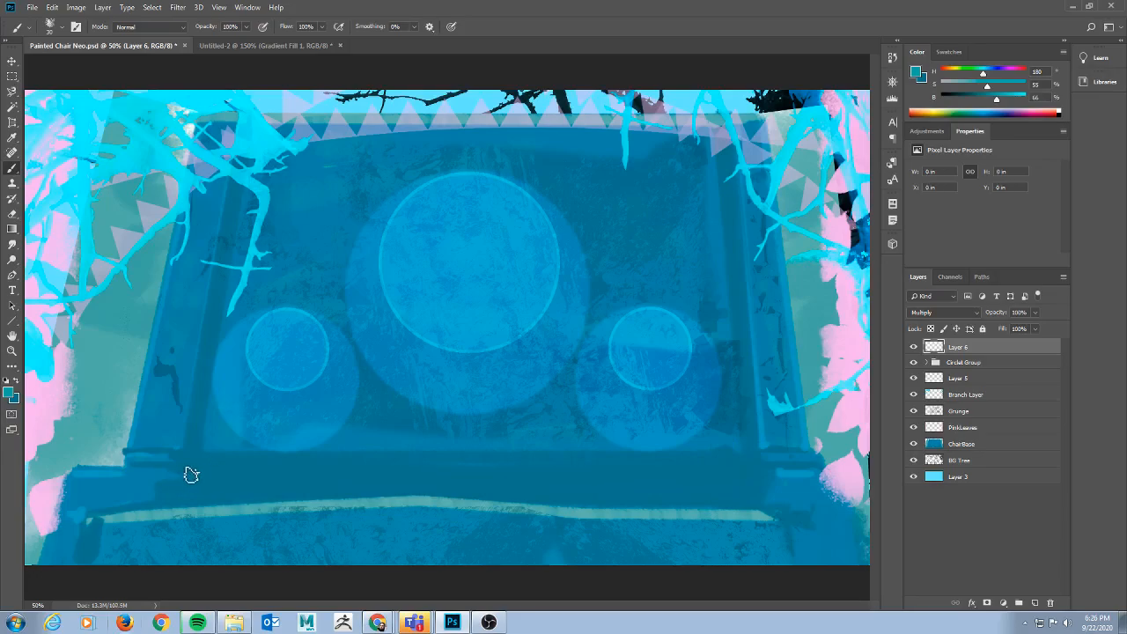
Paint straight shadow lines along the inner edges of the chair's left and right posts on the Multiply layer.
left_click(195, 463)
left_click(239, 189, "shift")
left_click(246, 177, "shift")
left_click(196, 470, "shift")
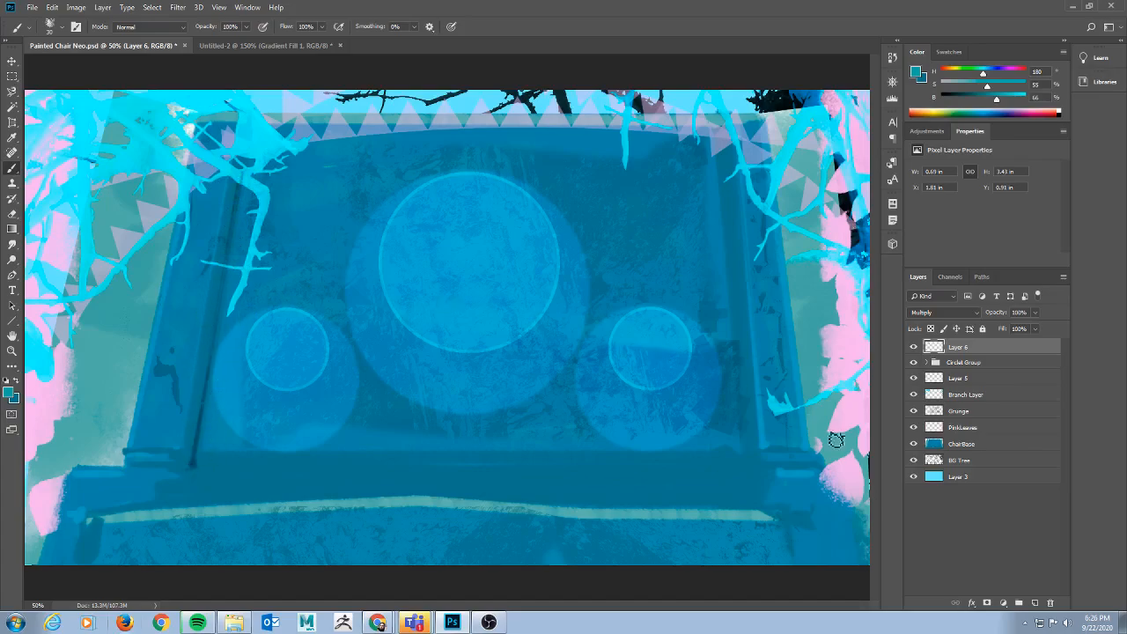
left_click(750, 479)
left_click(729, 162, "shift")
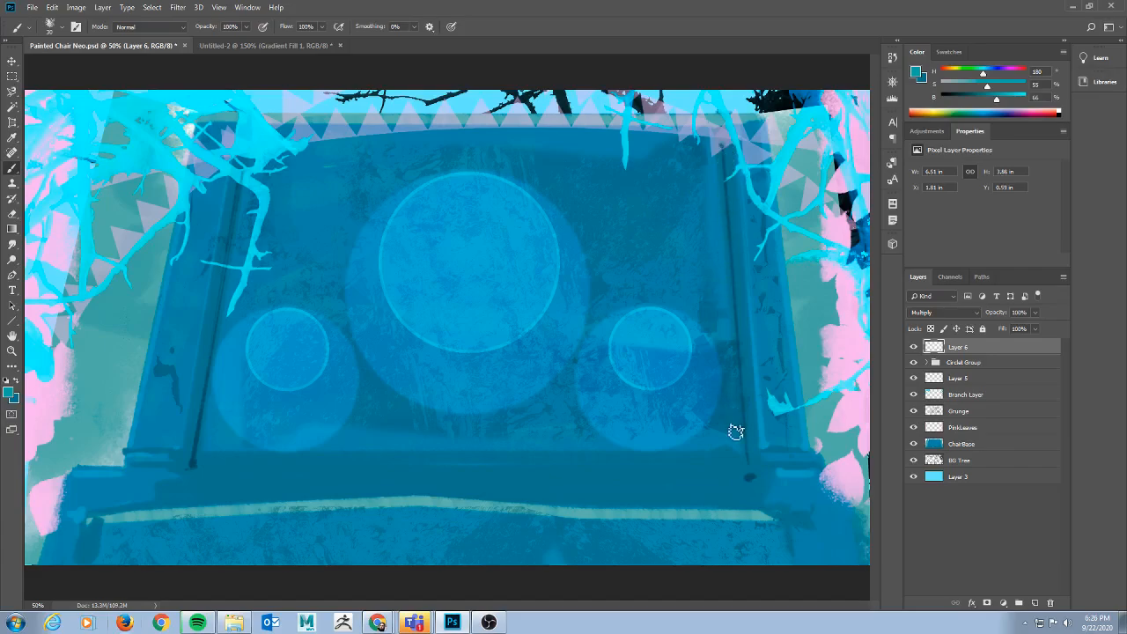
Paint shadow strokes around the bases of both chair posts, sampling a brighter blue from the right post for the lower strokes.
left_click(134, 458)
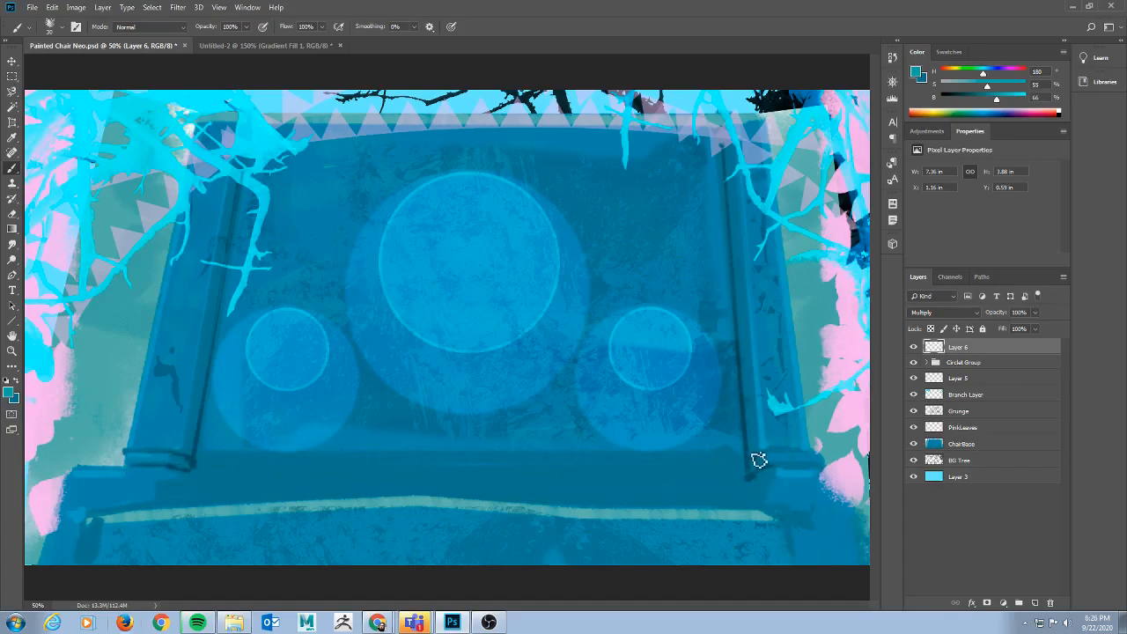
mouse_move(766, 458)
left_mouse_down()
mouse_move(822, 449)
mouse_move(778, 458)
mouse_move(810, 454)
mouse_move(773, 469)
mouse_move(803, 470)
left_mouse_up()
left_click_drag(797, 469, 833, 466)
left_click(766, 440, "alt")
mouse_move(133, 457)
left_mouse_down()
mouse_move(168, 457)
mouse_move(186, 471)
mouse_move(131, 466)
mouse_move(188, 474)
left_mouse_up()
left_click_drag(203, 474, 188, 500)
left_click_drag(779, 483, 758, 499)
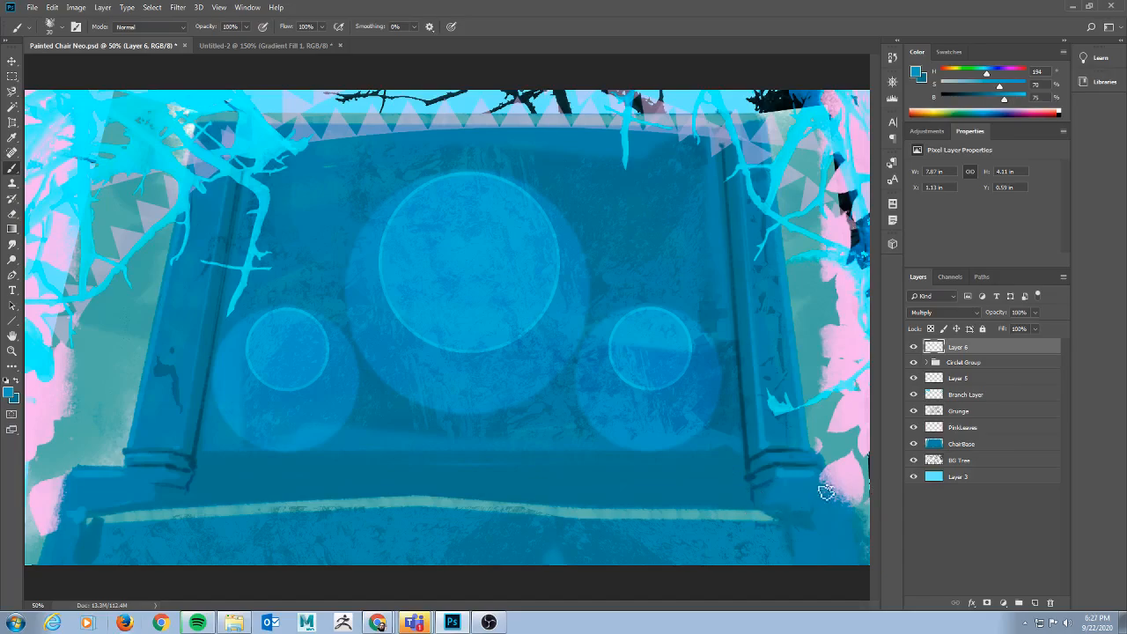
Paint shadow lines down the chair seat's two side edges, and rename the shadow layer DarkEdging.
left_click_drag(790, 517, 795, 569)
left_click_drag(85, 526, 78, 562)
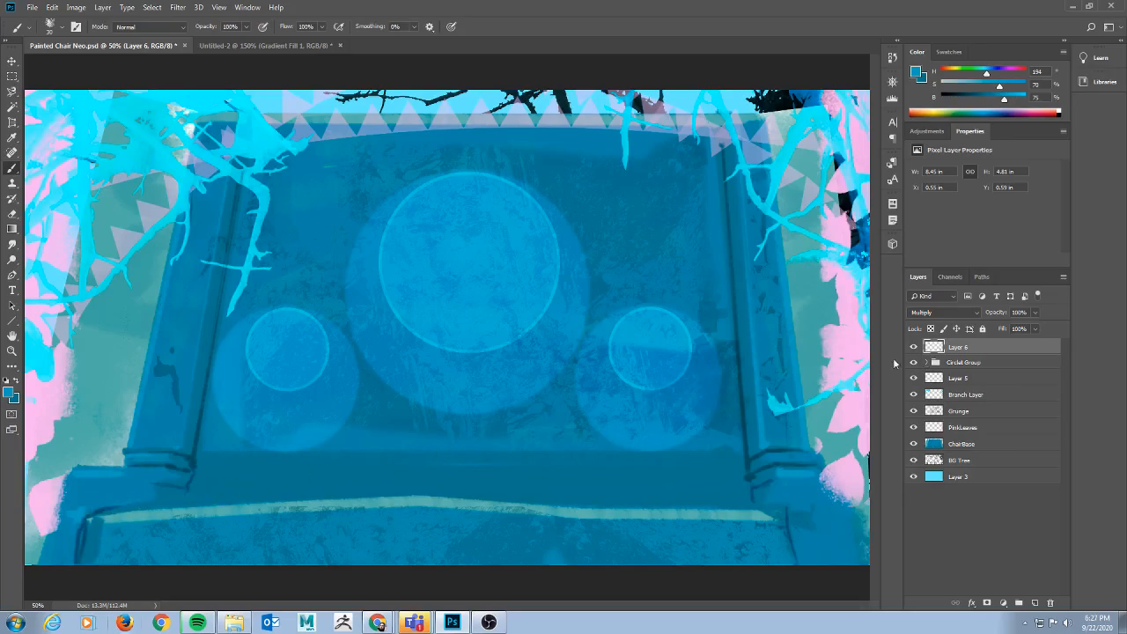
double_click(954, 348)
type("DarkEdging")
key("Return")
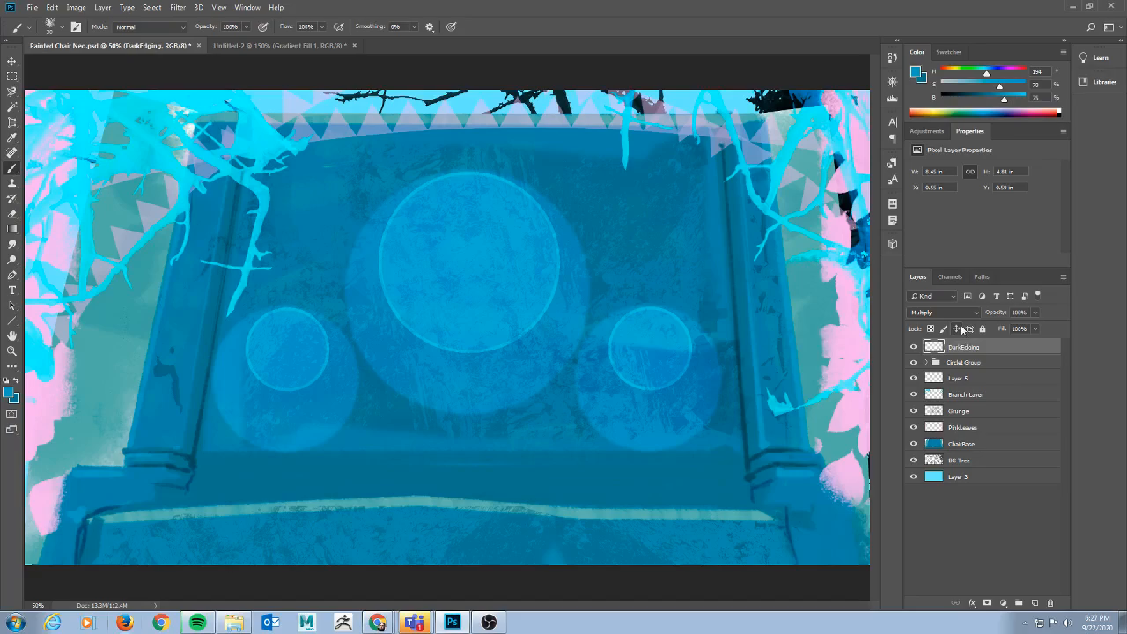
Add a new layer above DarkEdging and set its blend mode to Screen.
left_click(1002, 548)
left_click(1035, 603)
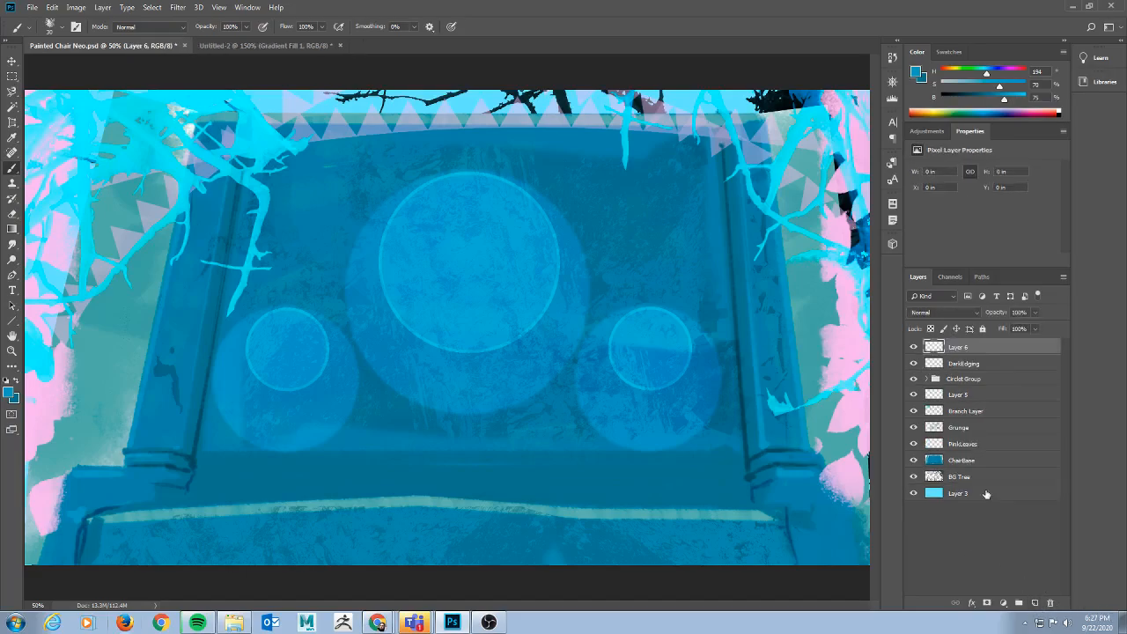
left_click(958, 312)
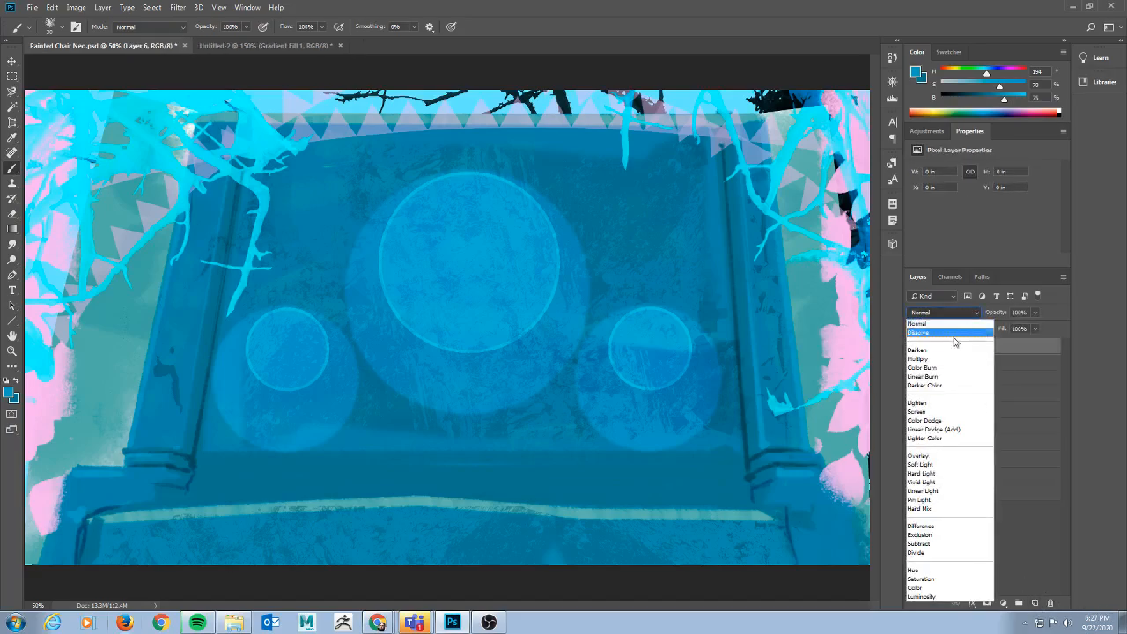
left_click(936, 413)
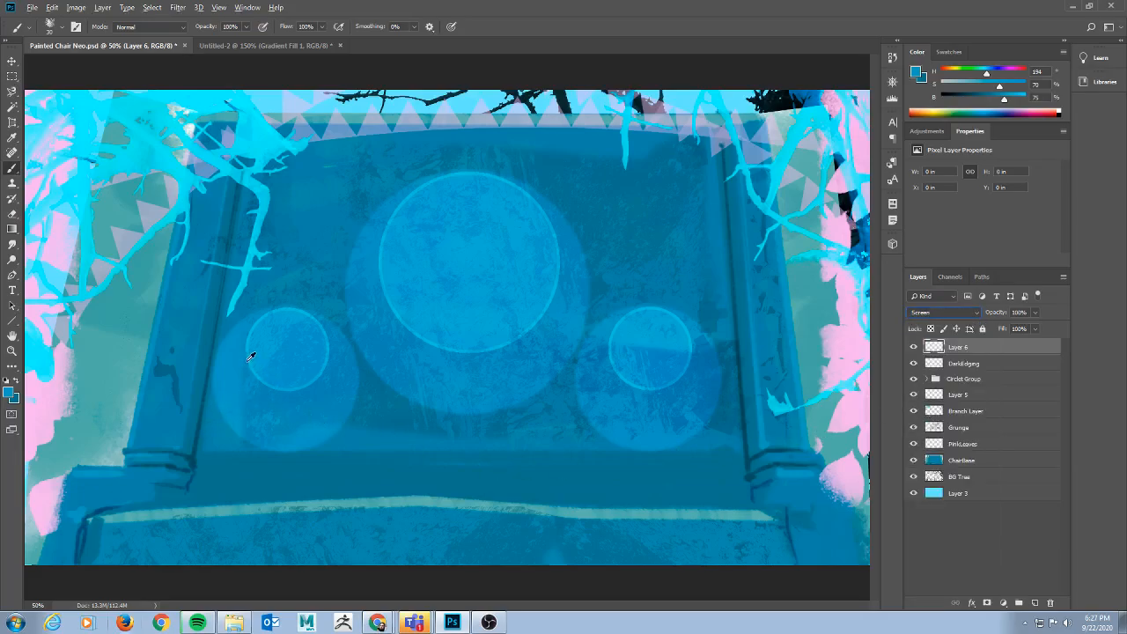
Sample a more saturated blue around the chair's left small circle and try highlight strokes there on the Screen layer.
left_click(264, 401)
left_click(269, 401, "alt")
left_click(231, 406, "alt")
left_click_drag(248, 489, 248, 384)
left_click_drag(253, 284, 227, 188)
key("ctrl+z")
Replace the SpatterEnhanced brush with a hard round brush preset at 30 px.
key("F5")
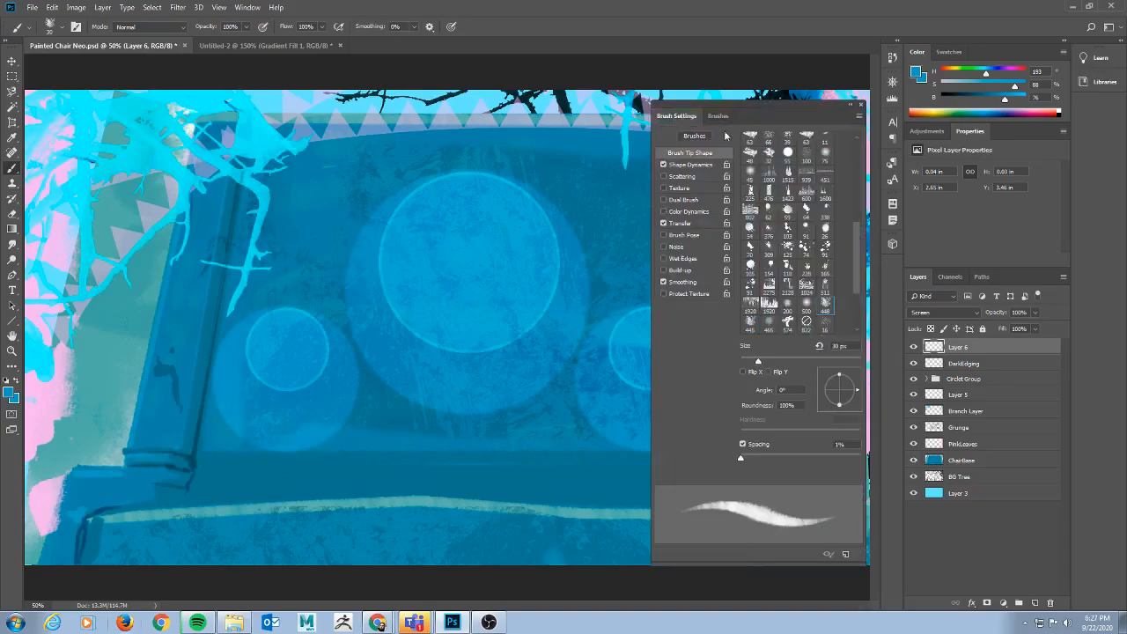
left_click(719, 116)
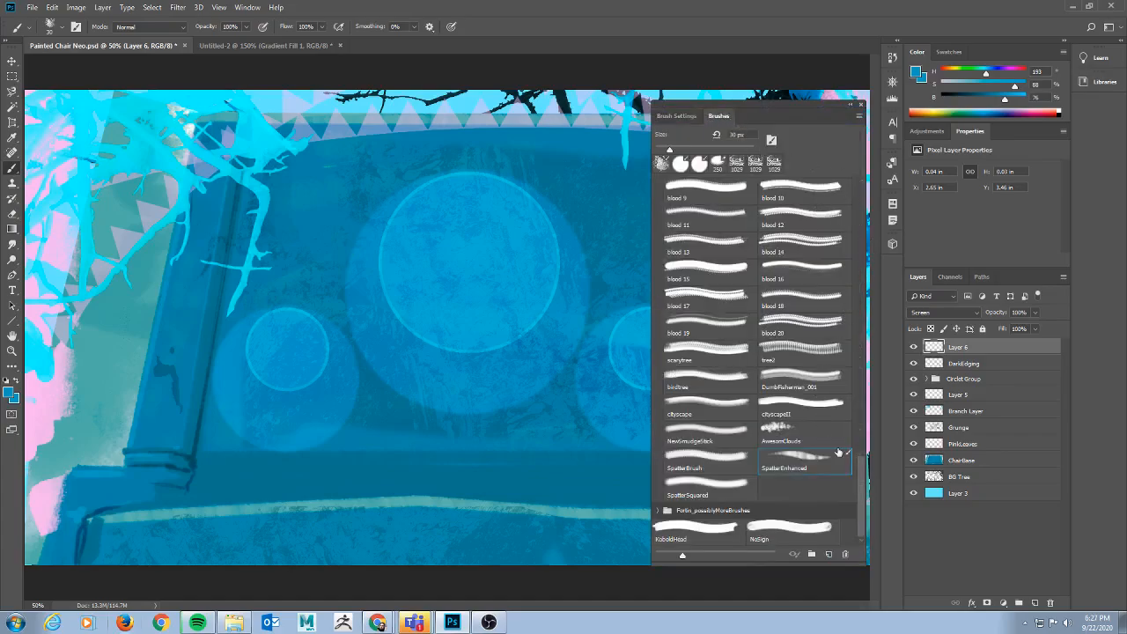
left_click_drag(864, 467, 861, 182)
left_click(798, 205)
key("F5")
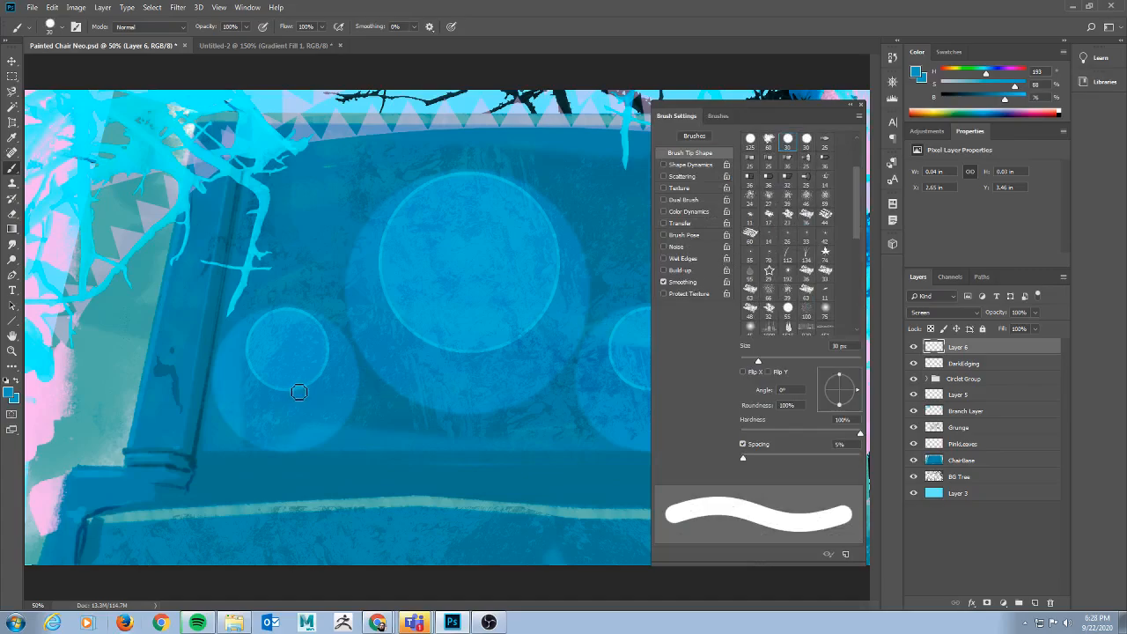
key("F5")
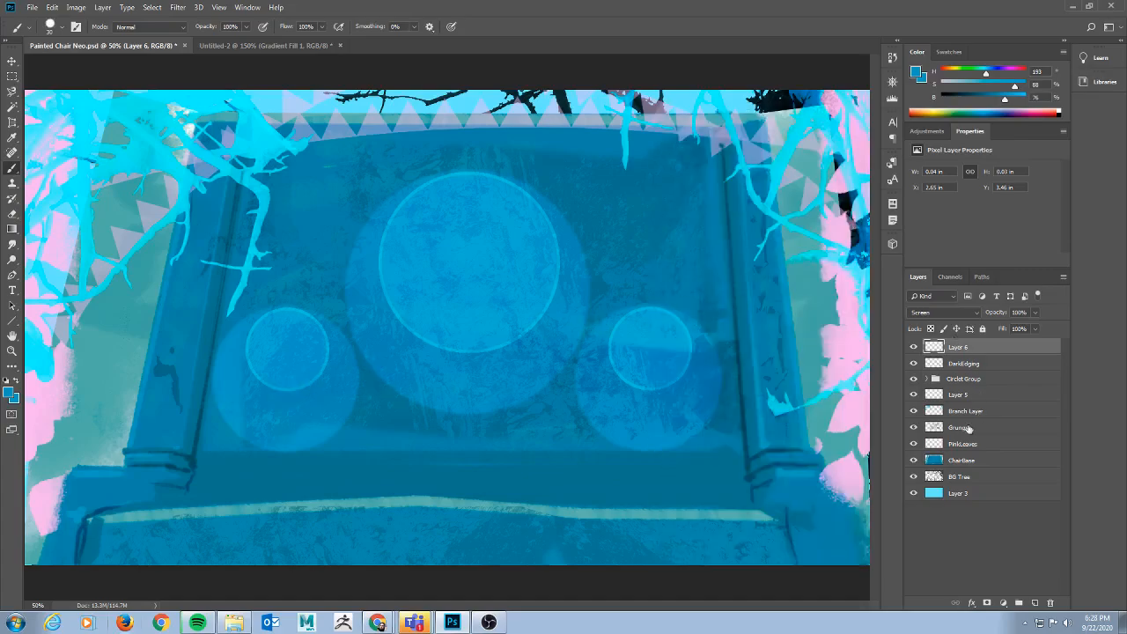
Hide the Branch Layer so the chair back is unobstructed.
left_click(914, 347)
left_click(915, 347)
left_click(914, 412)
left_click(914, 412)
left_click(914, 412)
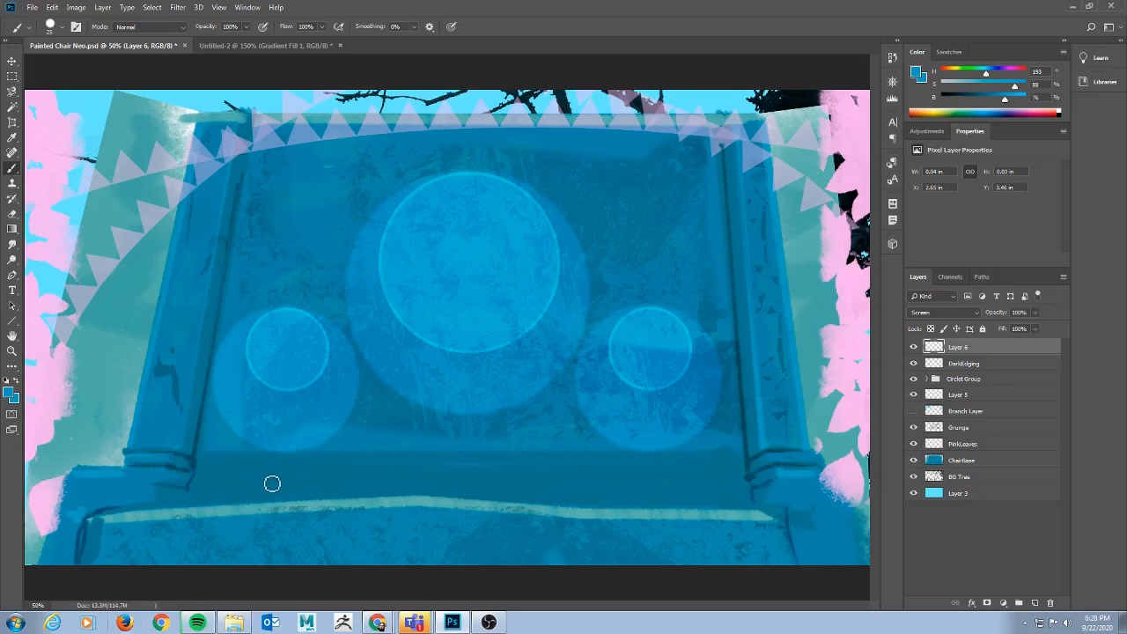
Paint a straight light line up through the left small circle, and connect it across to the large circle's edge.
left_click_drag(281, 477, 286, 391)
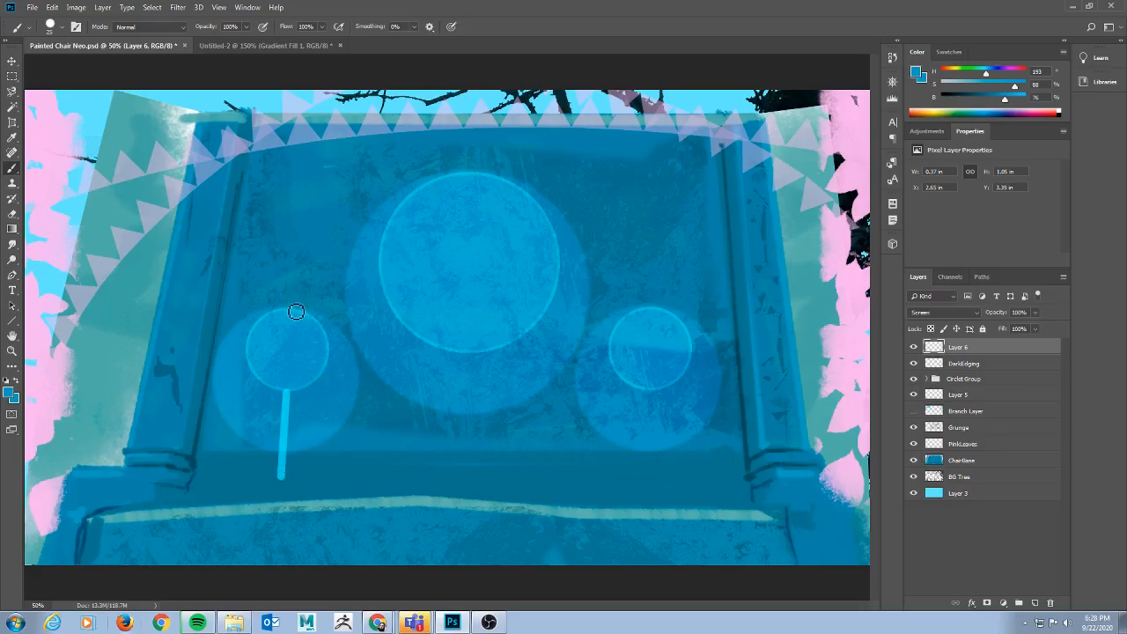
key("ctrl+z")
key("ctrl+shift+z")
key("ctrl+z")
left_click(302, 256, "shift")
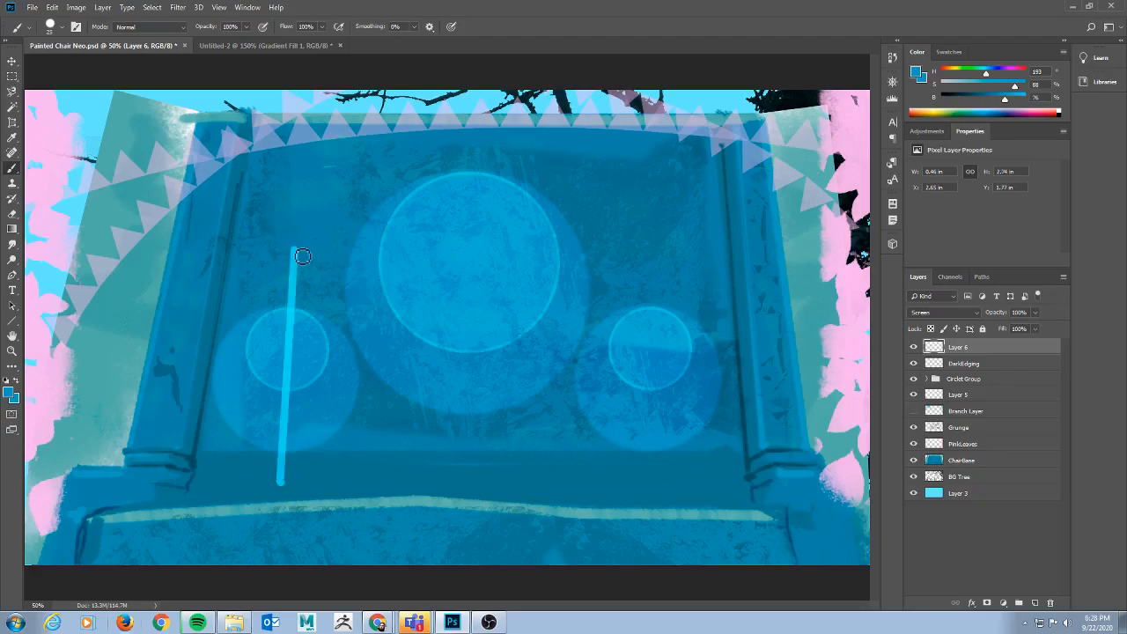
left_click(388, 252, "shift")
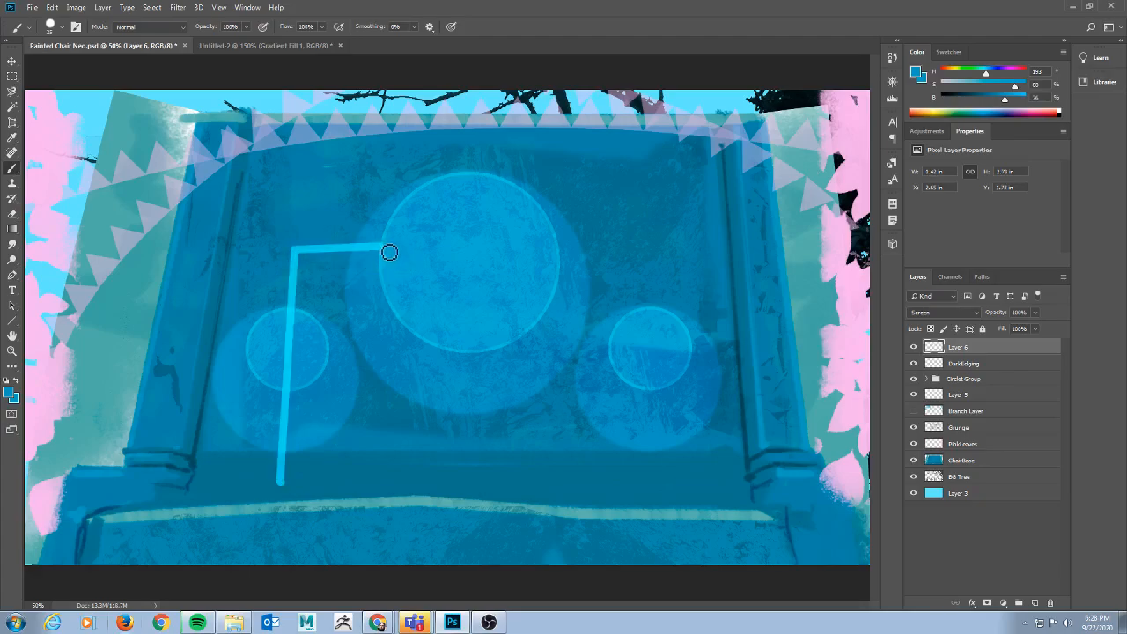
Try painting a matching bent line by hand from the right small circle to the large circle.
left_click(656, 494)
left_click(645, 256, "shift")
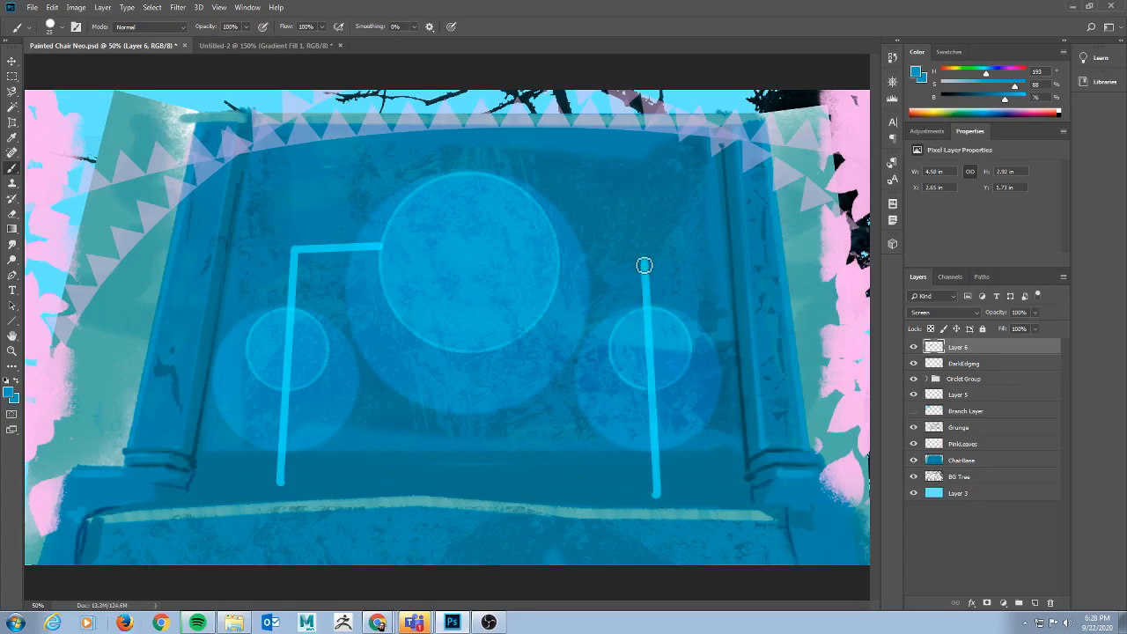
left_click(564, 250, "shift")
key("ctrl+z")
key("ctrl+shift+z")
key("ctrl+z")
key("ctrl+z")
key("ctrl+z")
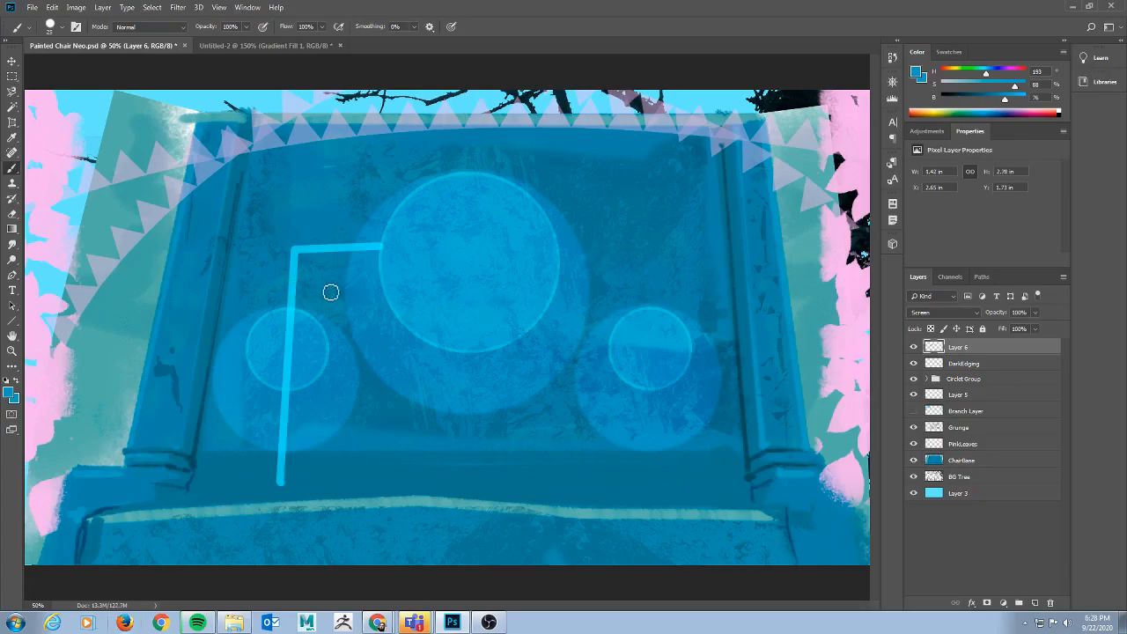
Duplicate the bent line onto a new layer and move the copy over the right small circle.
key("ctrl+shift+alt+n")
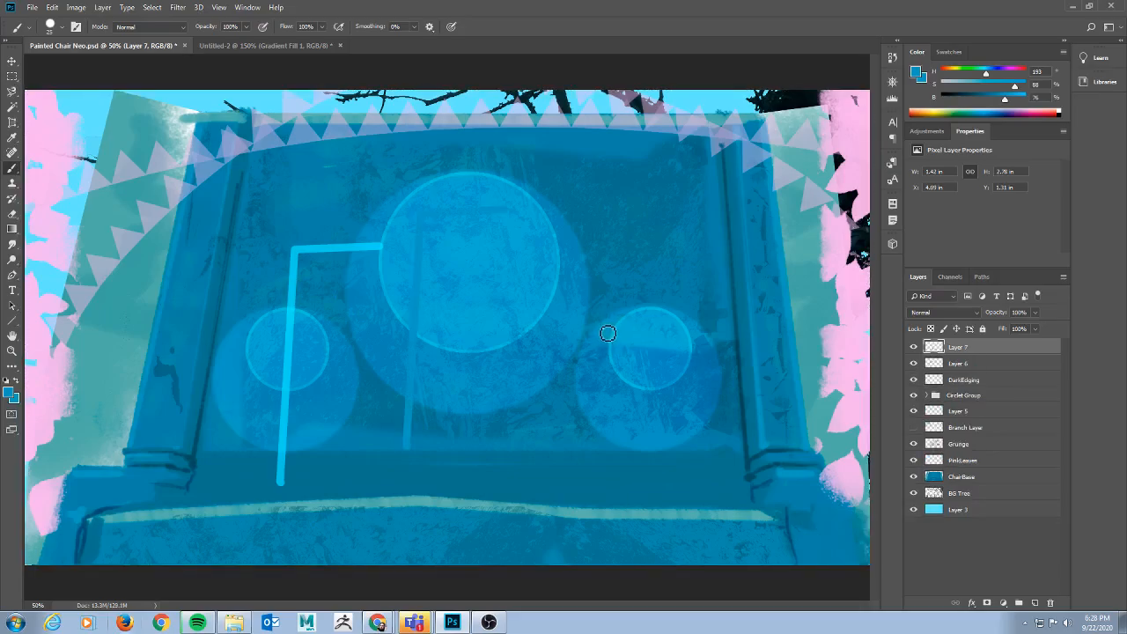
key("v")
left_click_drag(483, 333, 642, 348)
key("ctrl+z")
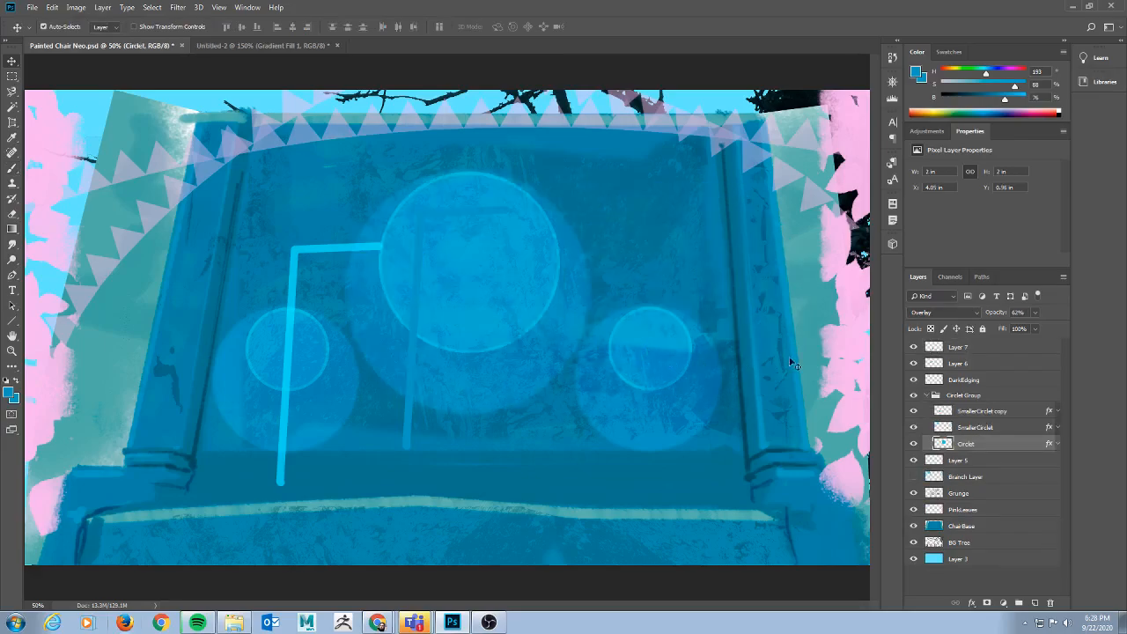
left_click(990, 354)
mouse_move(410, 430)
left_mouse_down()
mouse_move(647, 420)
mouse_move(623, 471)
left_mouse_up()
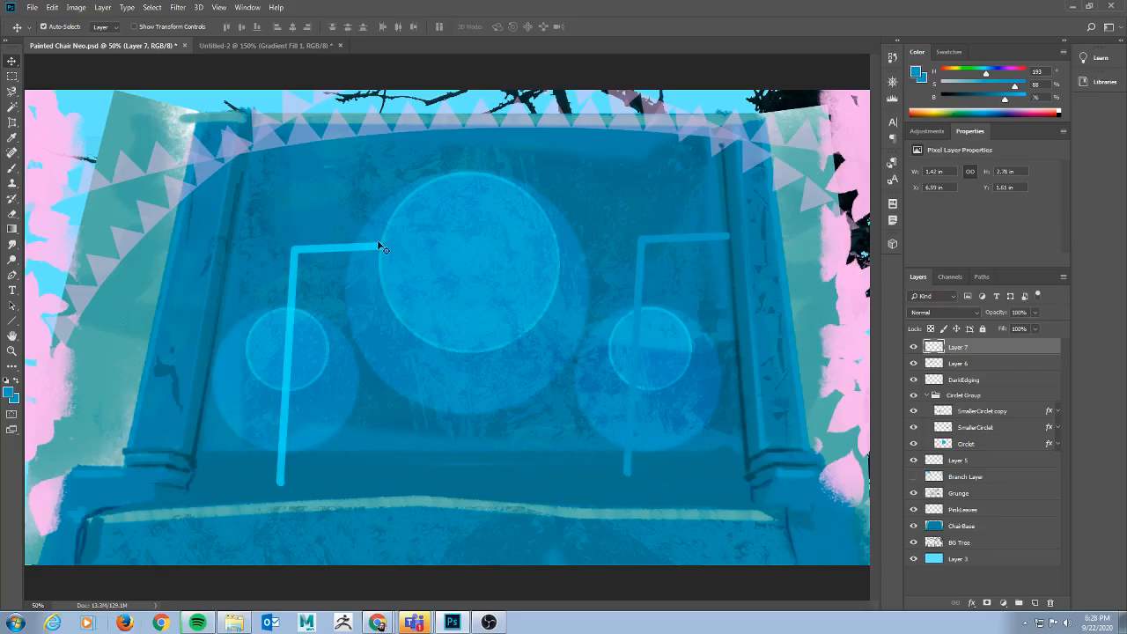
Flip the copied line horizontally and position it to connect the right small circle with the large circle.
left_click(74, 8)
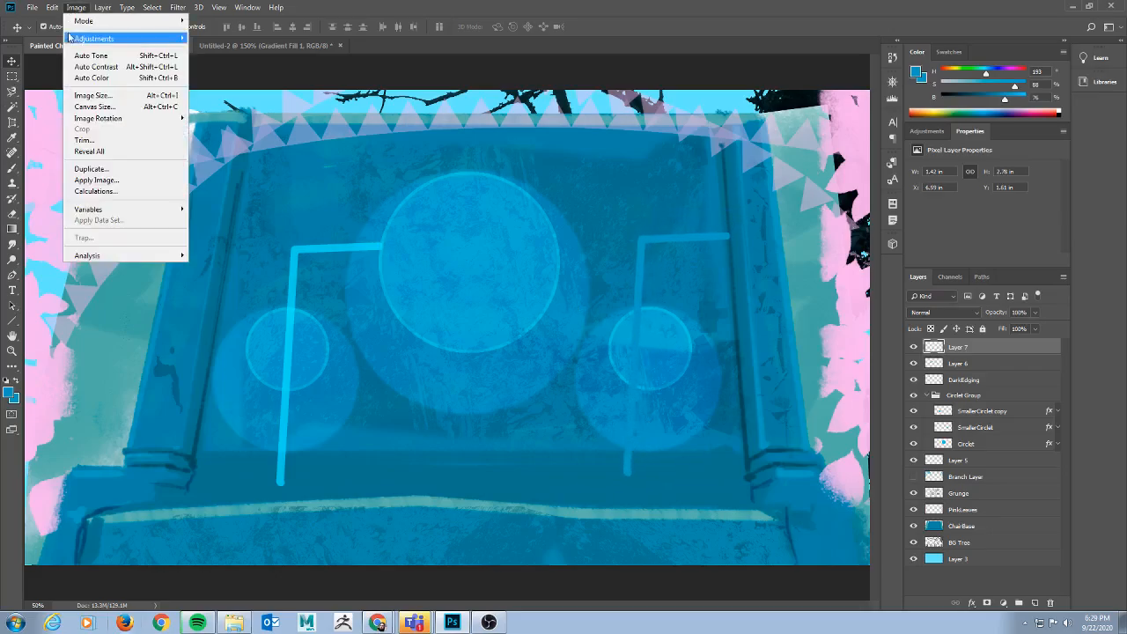
mouse_move(100, 118)
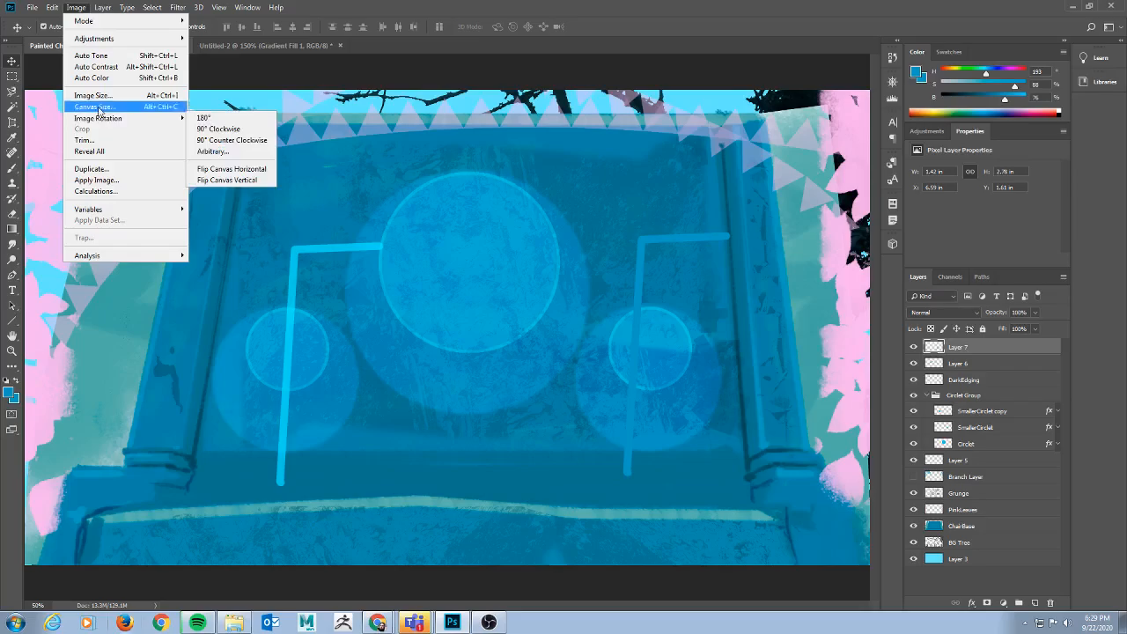
mouse_move(49, 8)
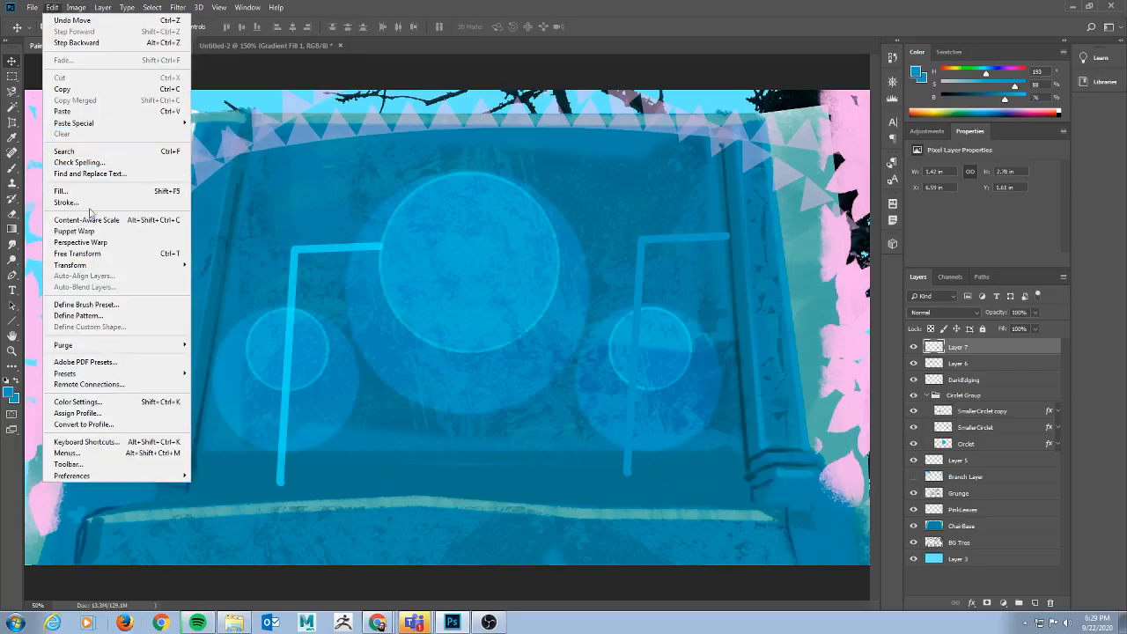
mouse_move(111, 265)
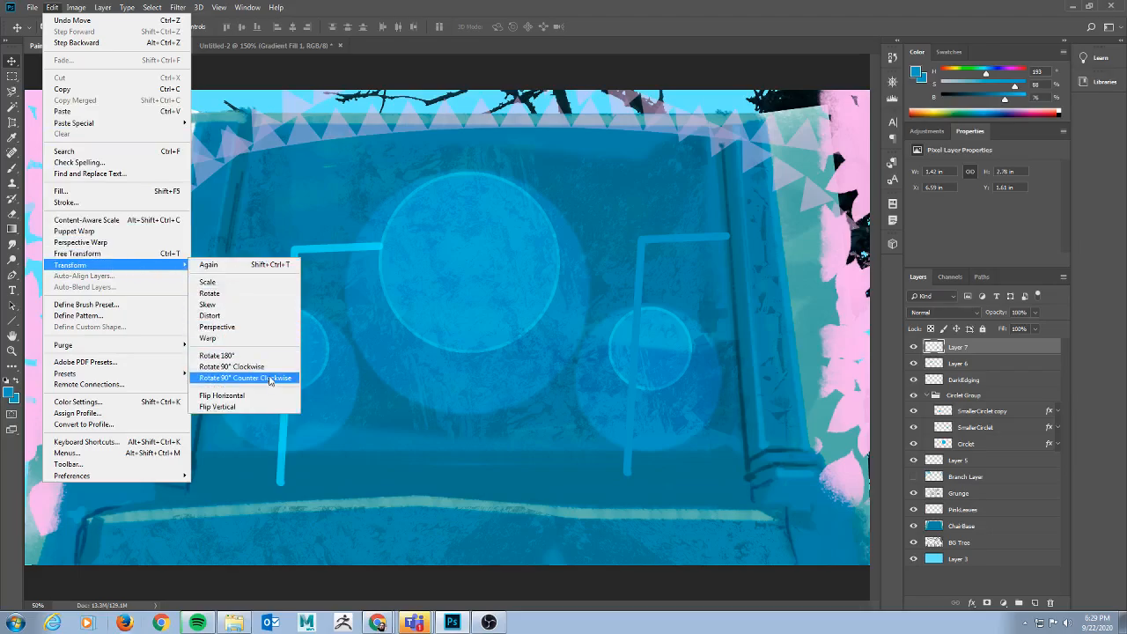
left_click(243, 397)
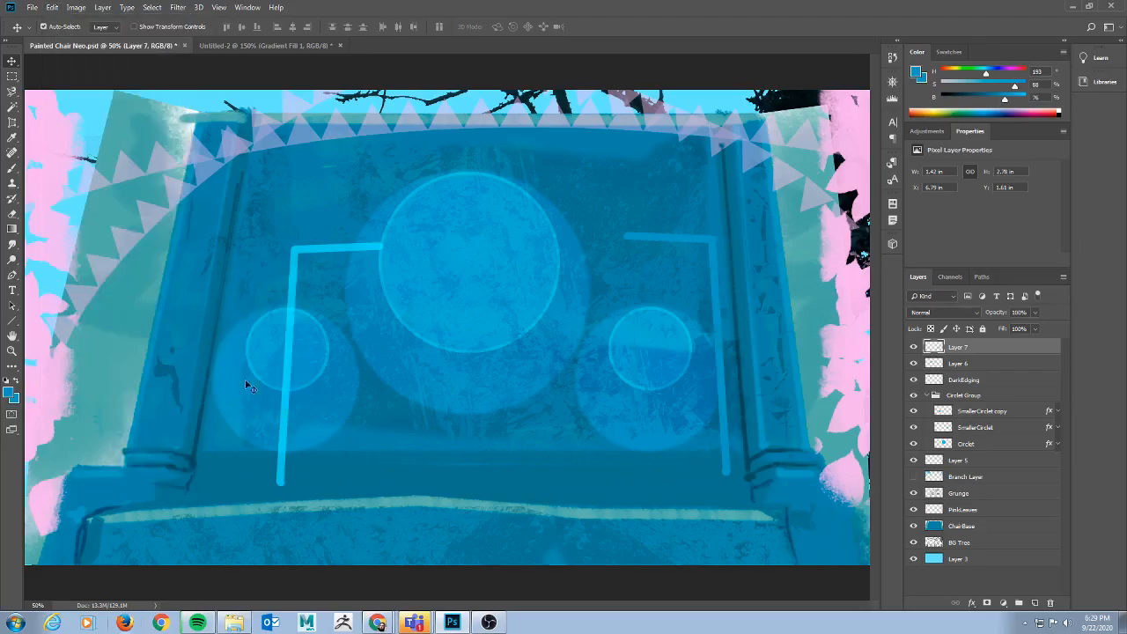
left_click_drag(715, 329, 652, 334)
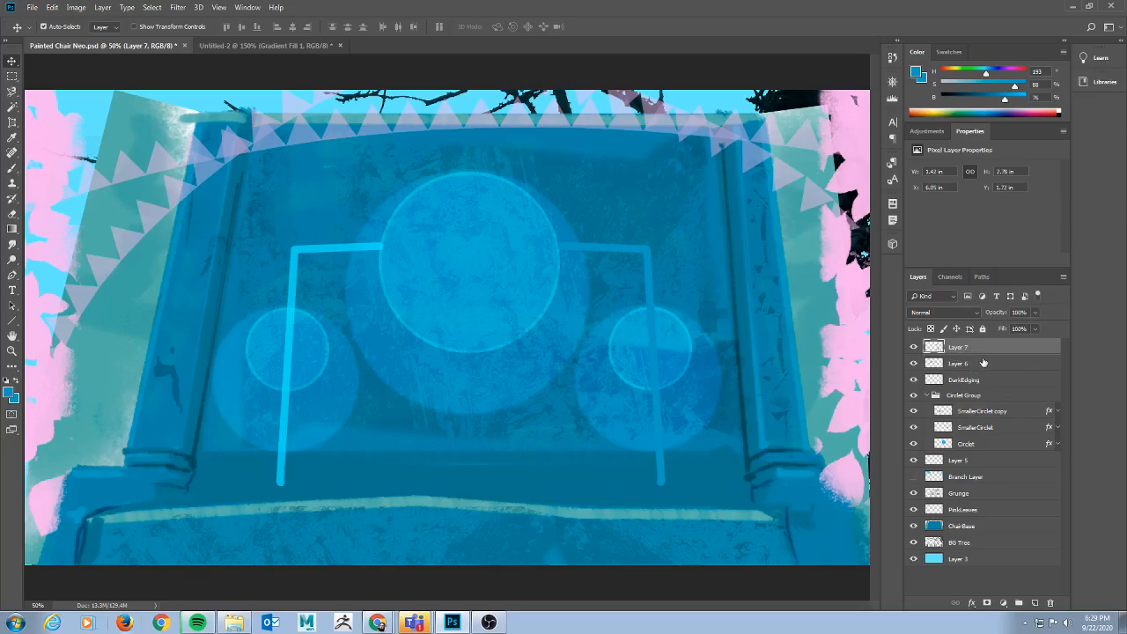
Merge the mirrored line layer down into the Screen layer.
key("ctrl+e")
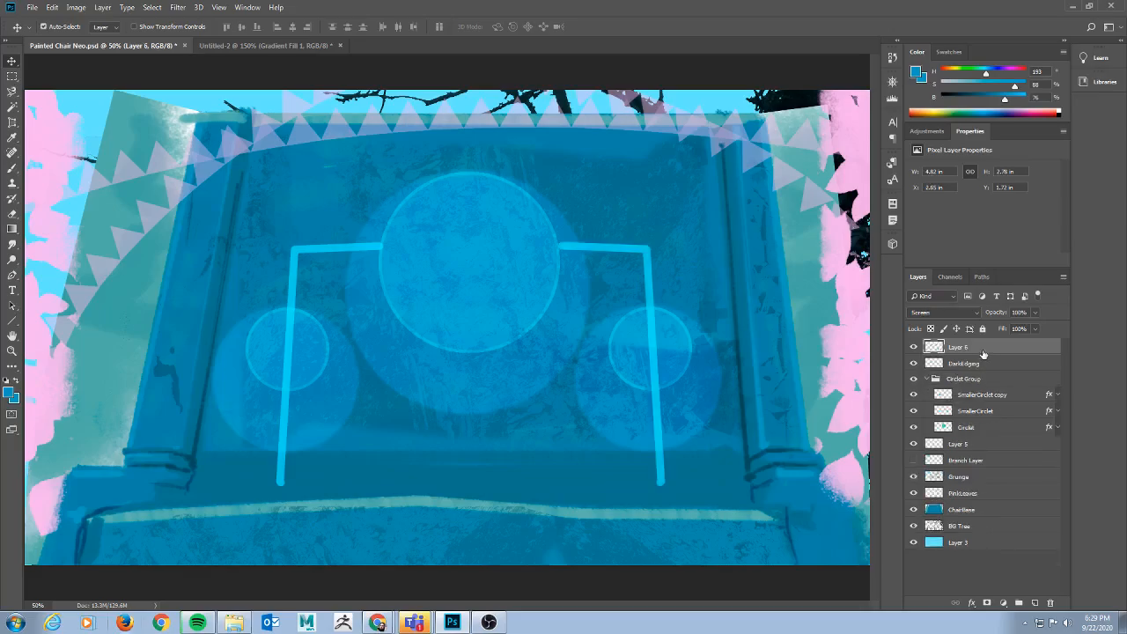
key("ctrl+z")
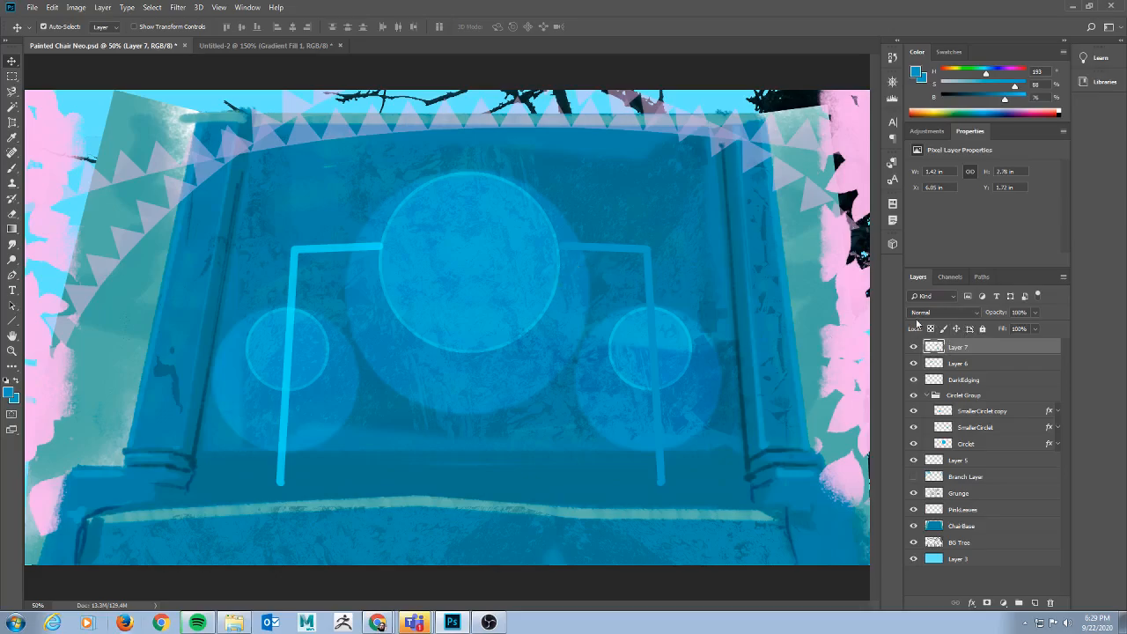
key("ctrl+e")
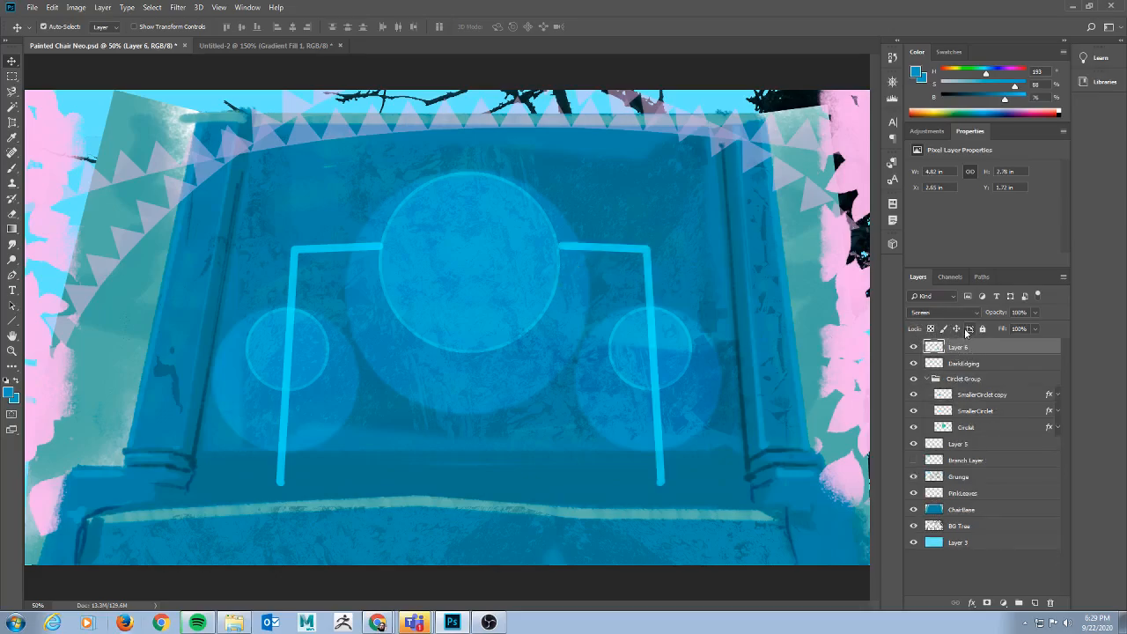
Erase the line segments inside both small circles, and touch up the line ends at the large circle's rim.
key("e")
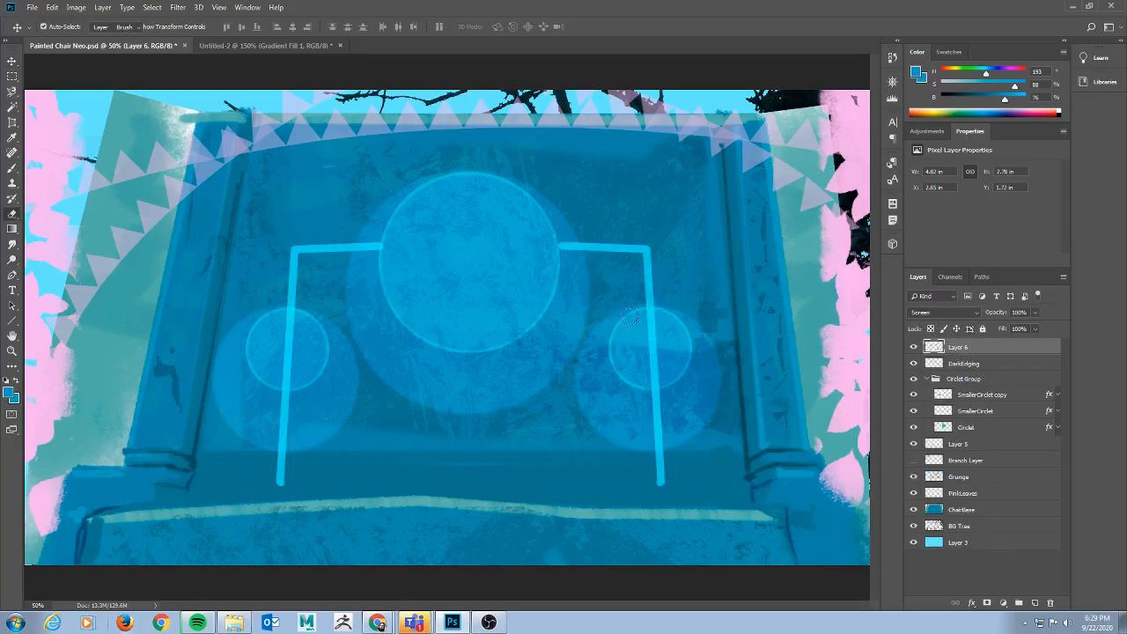
mouse_move(629, 317)
left_mouse_down()
mouse_move(653, 366)
mouse_move(633, 352)
left_mouse_up()
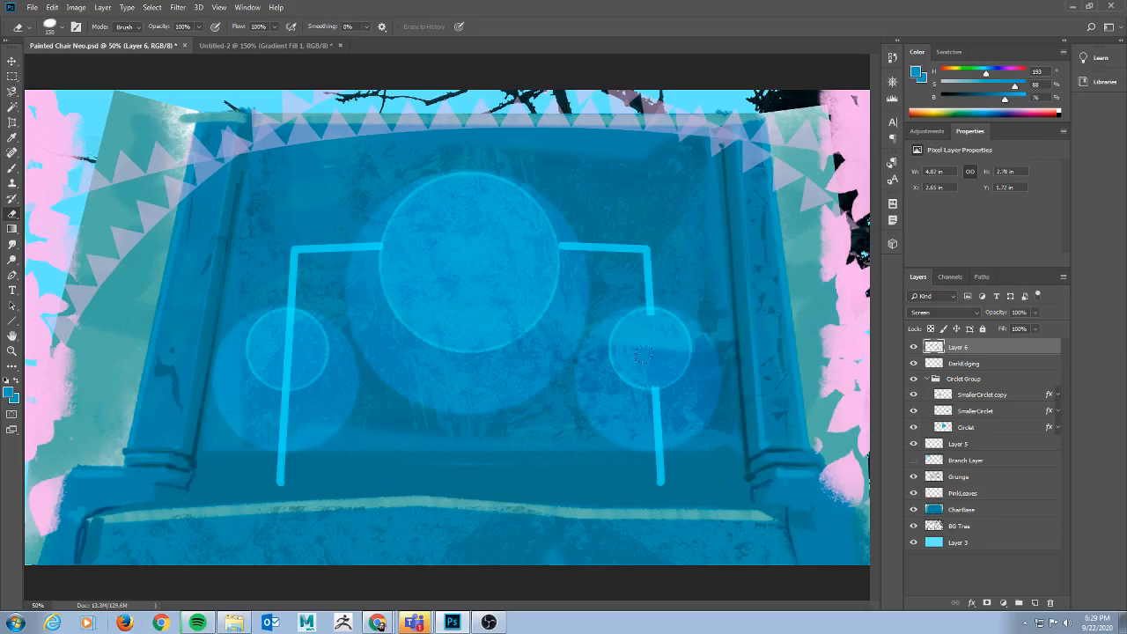
mouse_move(262, 326)
left_mouse_down()
mouse_move(284, 327)
mouse_move(272, 319)
mouse_move(274, 356)
left_mouse_up()
key("b")
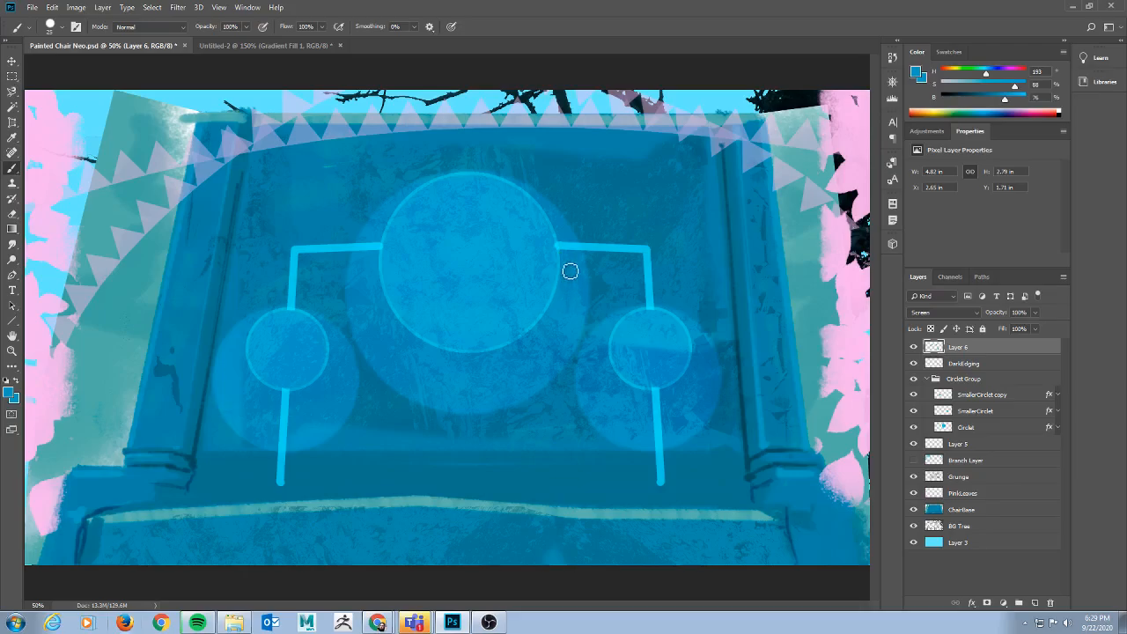
left_click(384, 250)
Choose the SpatterEnhanced brush preset and enlarge the brush slightly.
key("F5")
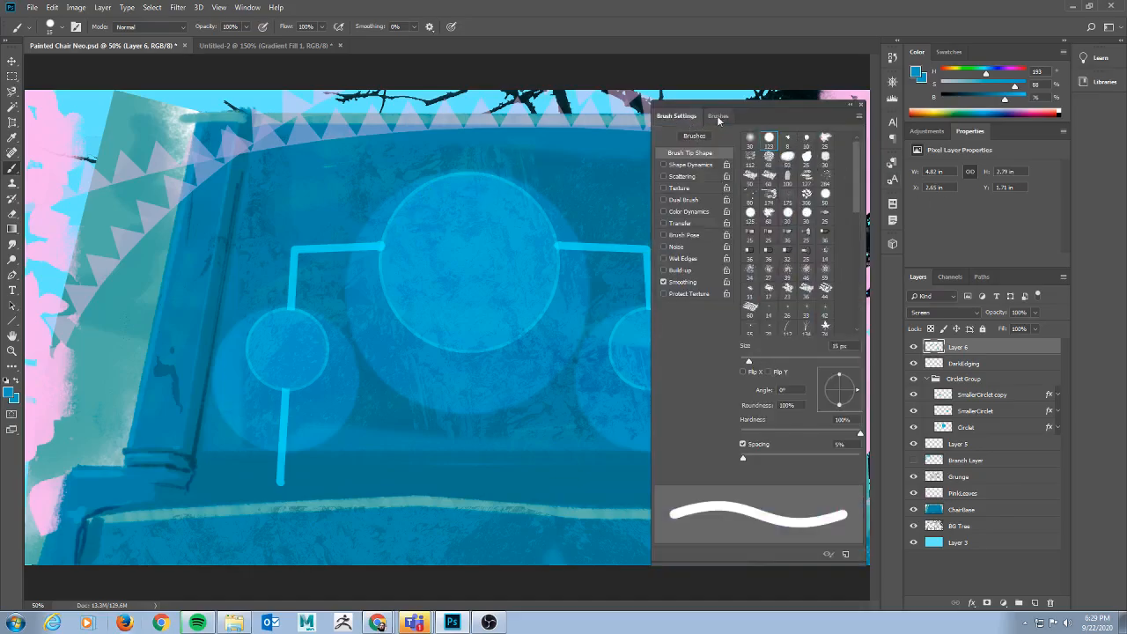
left_click(717, 117)
left_click_drag(860, 234, 863, 516)
left_click(797, 458)
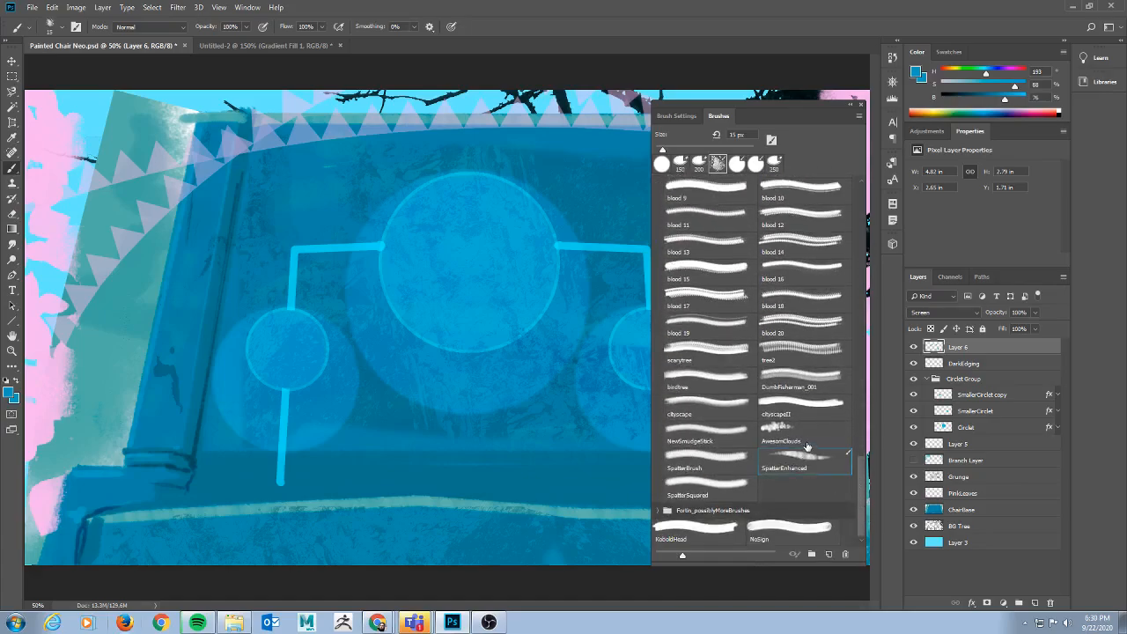
key("F5")
key("F5")
key("bracketright")
key("bracketright")
key("bracketright")
Paint rough light strokes along the rims of the large circle and both small circles on the Screen layer.
mouse_move(408, 204)
left_mouse_down()
mouse_move(445, 183)
mouse_move(404, 204)
left_mouse_up()
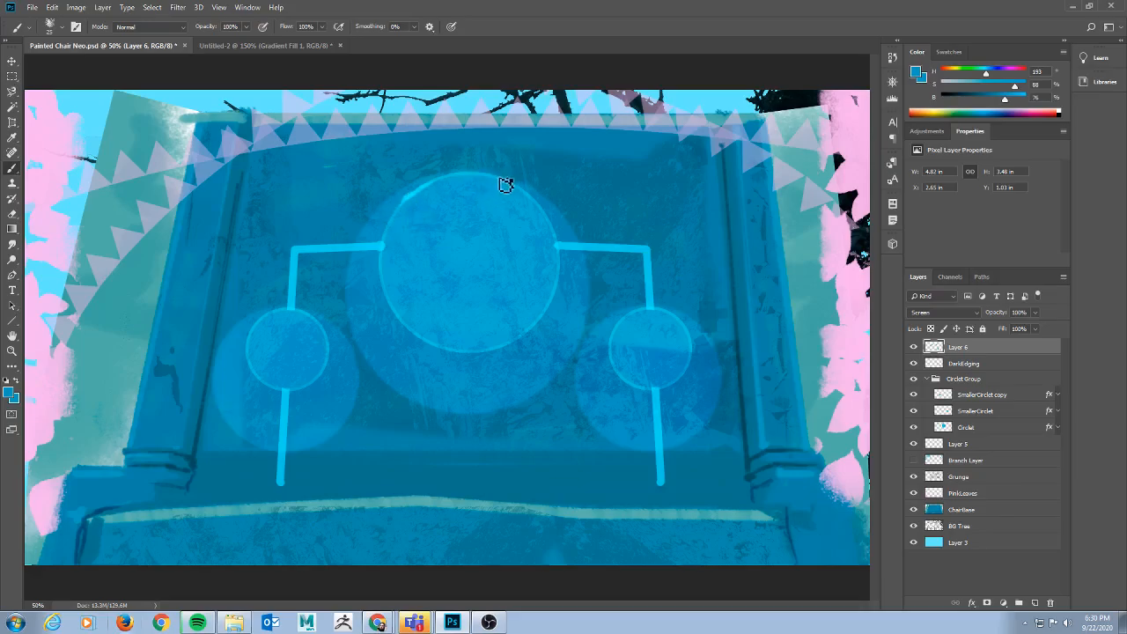
left_click_drag(523, 195, 546, 211)
left_click_drag(617, 344, 618, 363)
left_click_drag(293, 316, 261, 322)
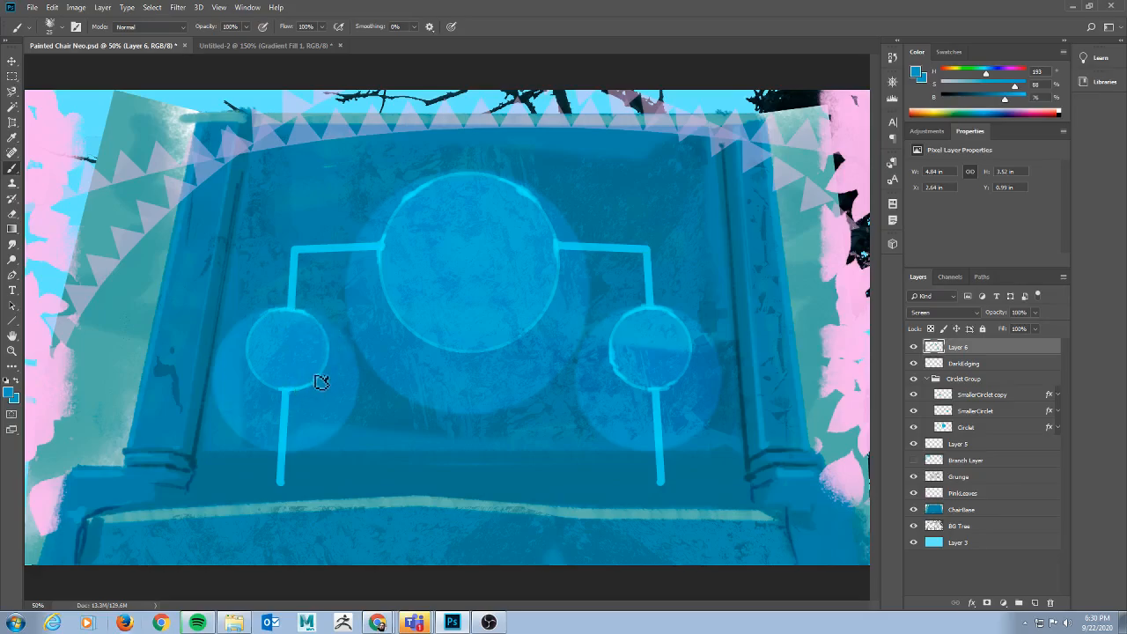
mouse_move(249, 359)
left_mouse_down()
mouse_move(259, 372)
mouse_move(258, 344)
mouse_move(261, 373)
left_mouse_up()
mouse_move(414, 331)
left_mouse_down()
mouse_move(456, 352)
mouse_move(510, 351)
left_mouse_up()
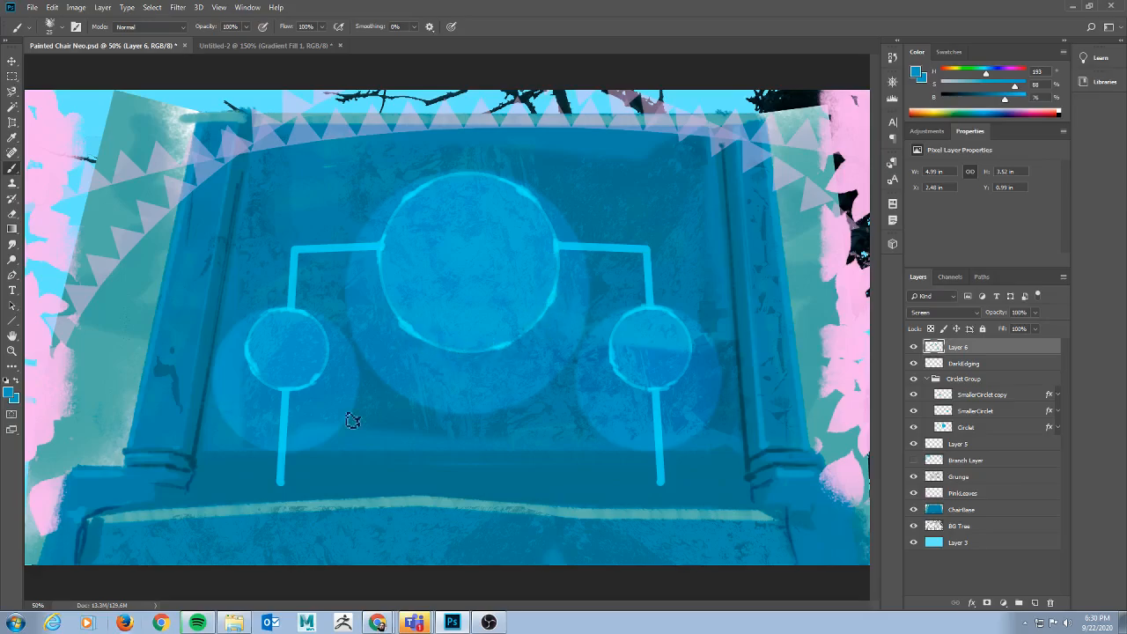
Paint rough strokes over the vertical lines below both small circles on the Screen layer.
left_click_drag(285, 410, 286, 428)
left_click_drag(658, 423, 659, 455)
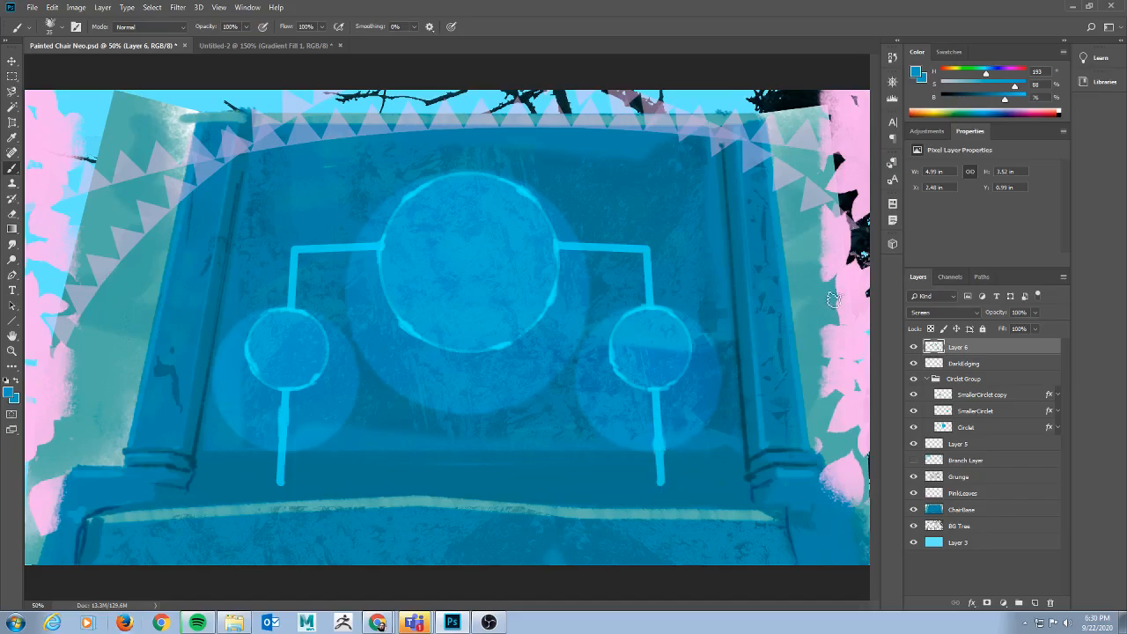
Add an Outer Glow style to Layer 6 with 47% opacity and 5% spread.
double_click(986, 353)
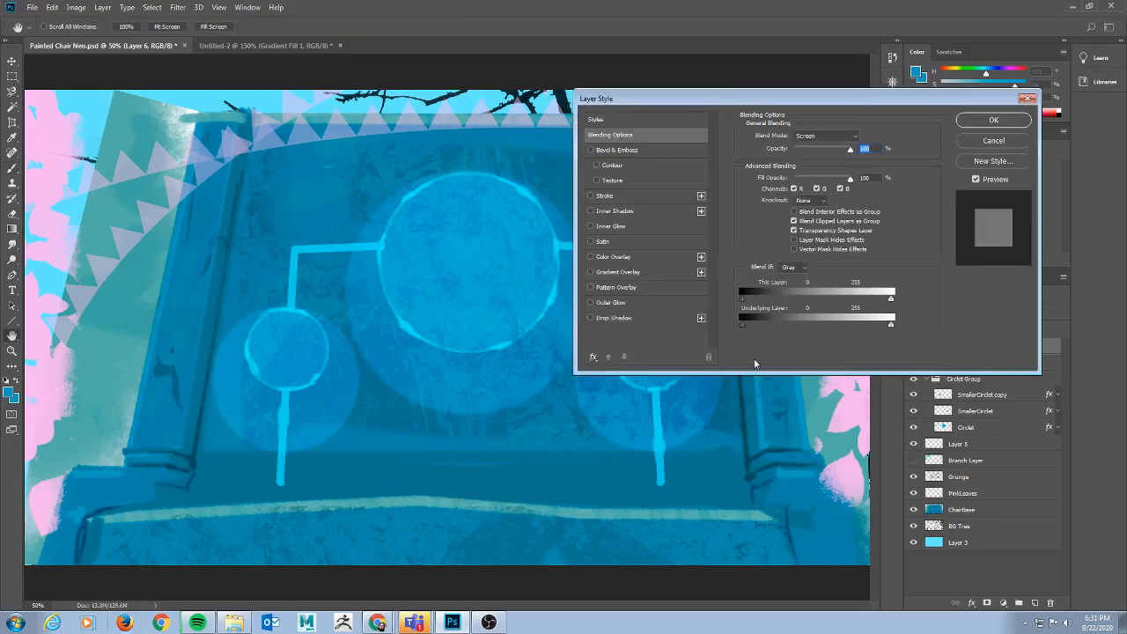
left_click(591, 303)
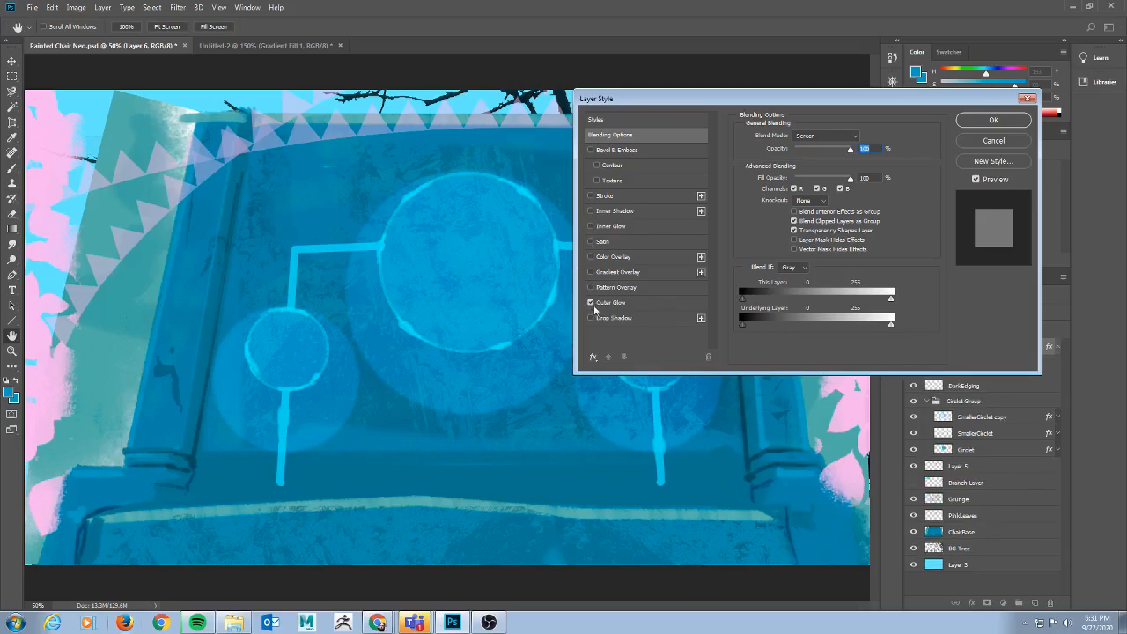
left_click(622, 304)
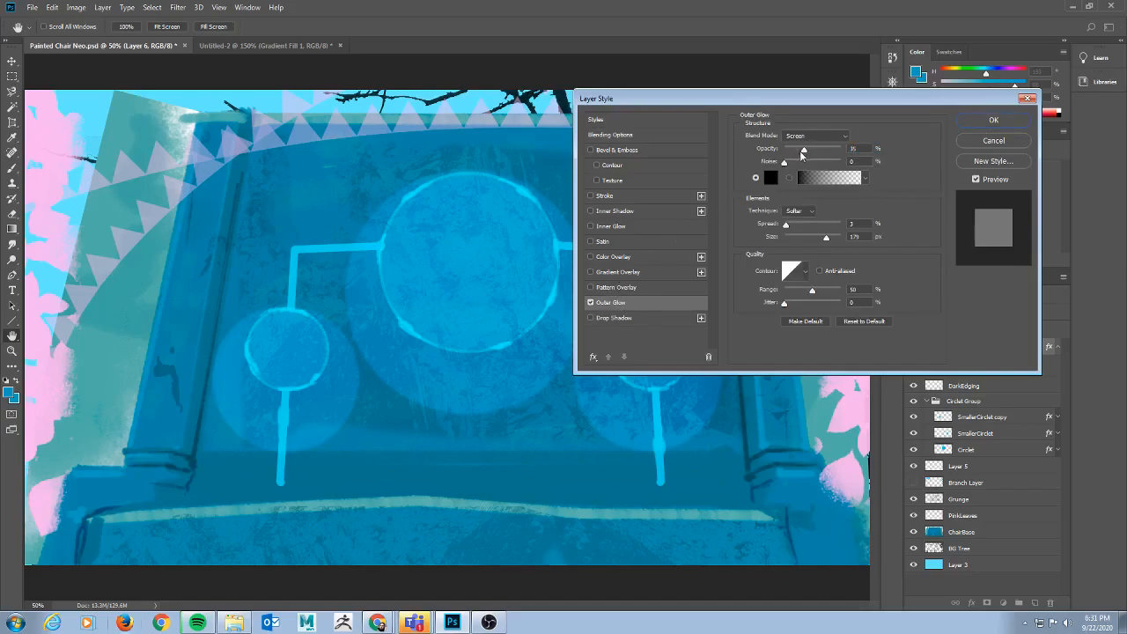
left_click_drag(805, 152, 813, 149)
left_click_drag(876, 102, 844, 112)
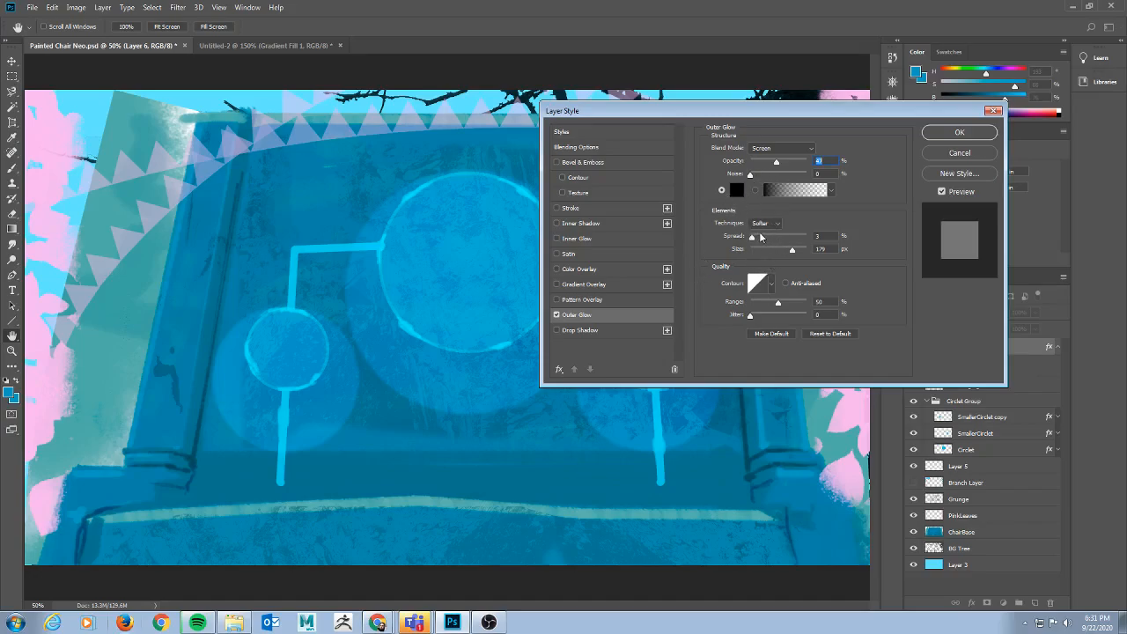
left_click_drag(751, 238, 763, 238)
Set the Outer Glow colour to a bright cyan with hue 175.
left_click(736, 190)
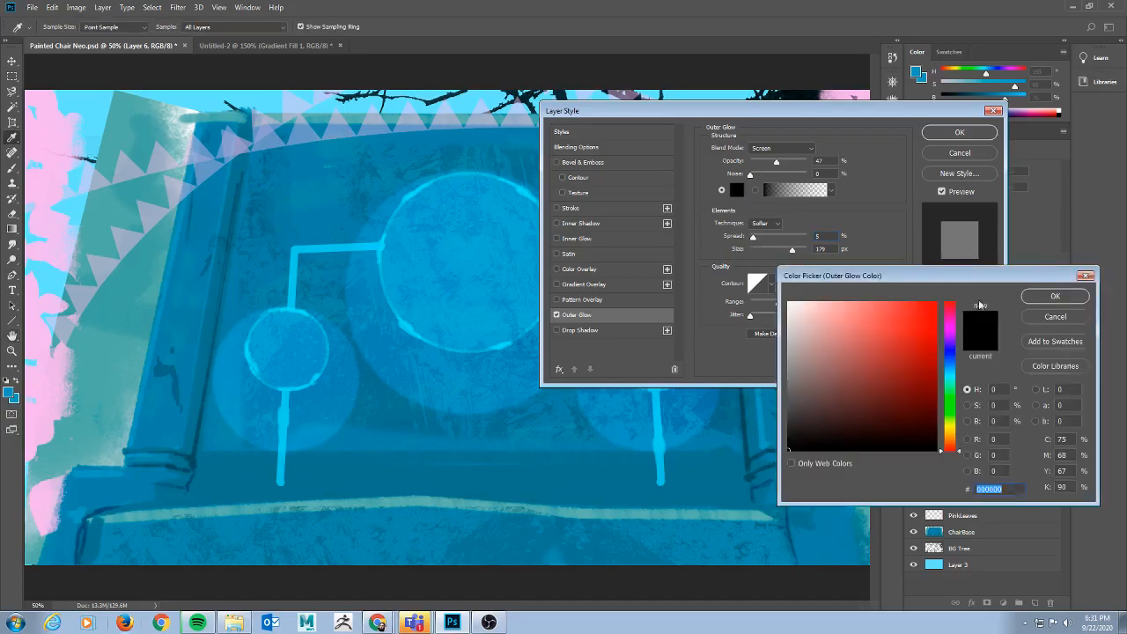
left_click(948, 379)
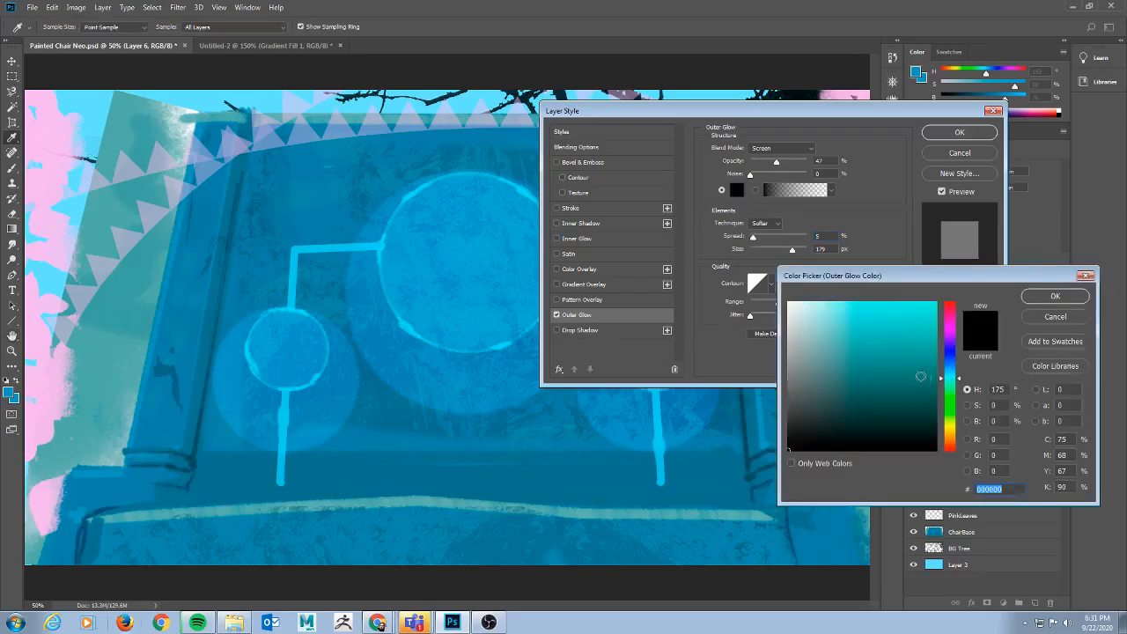
left_click(922, 334)
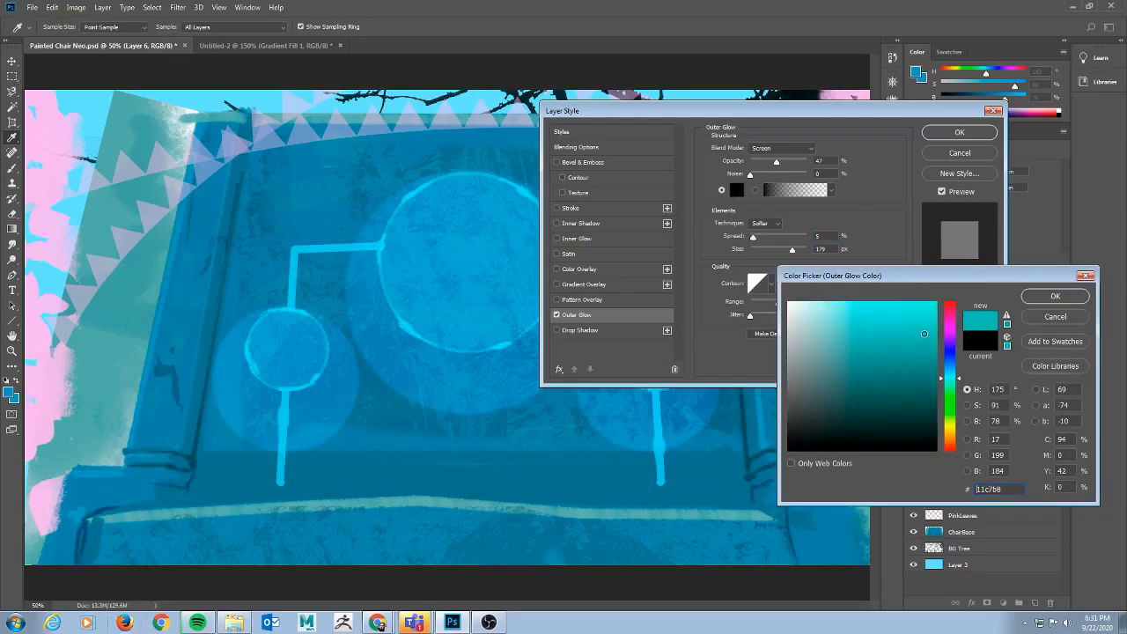
left_click(915, 333)
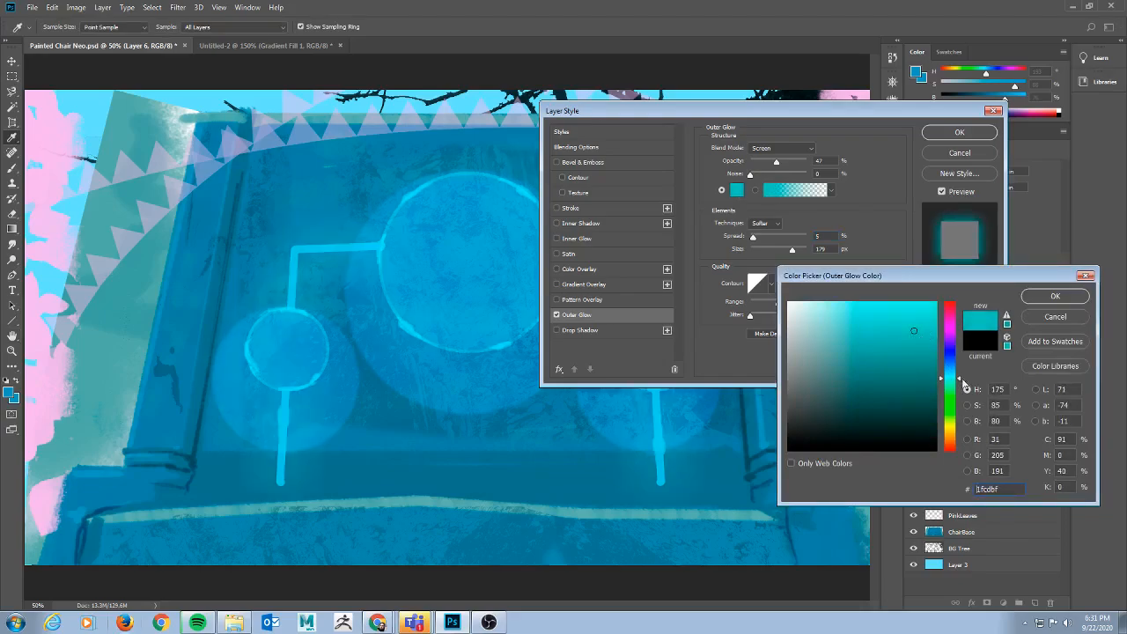
mouse_move(912, 331)
left_mouse_down()
mouse_move(926, 315)
mouse_move(914, 304)
left_mouse_up()
left_click(905, 304)
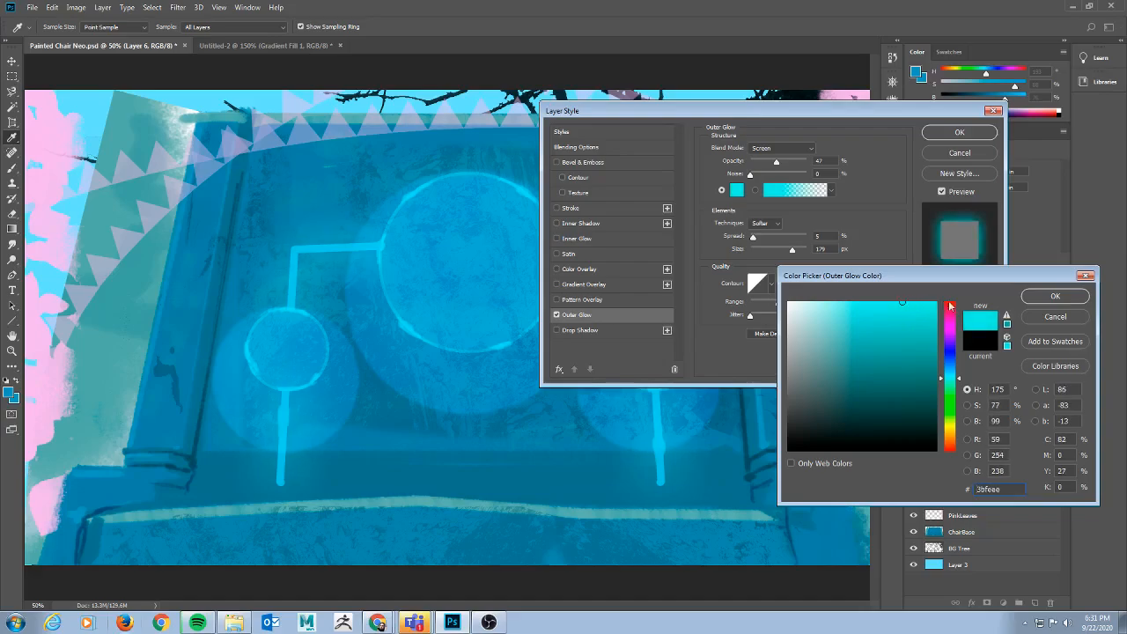
left_click_drag(903, 302, 886, 301)
left_click(1056, 297)
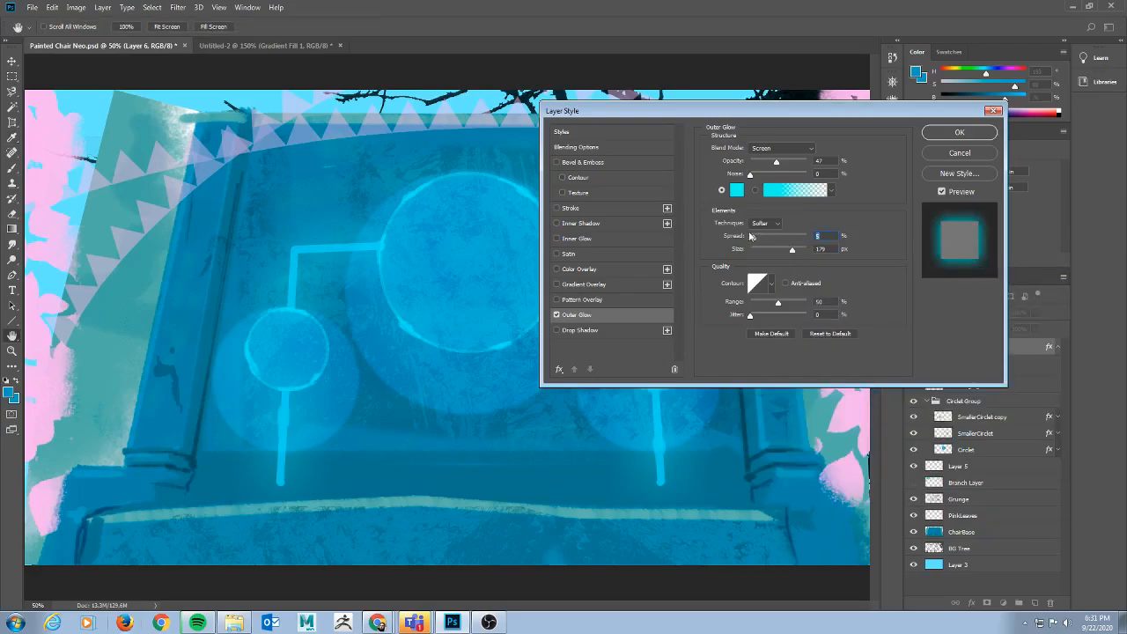
Tune the Outer Glow to 45% opacity, 8% spread and about 62 px size, and apply the layer style.
left_click_drag(753, 239, 761, 239)
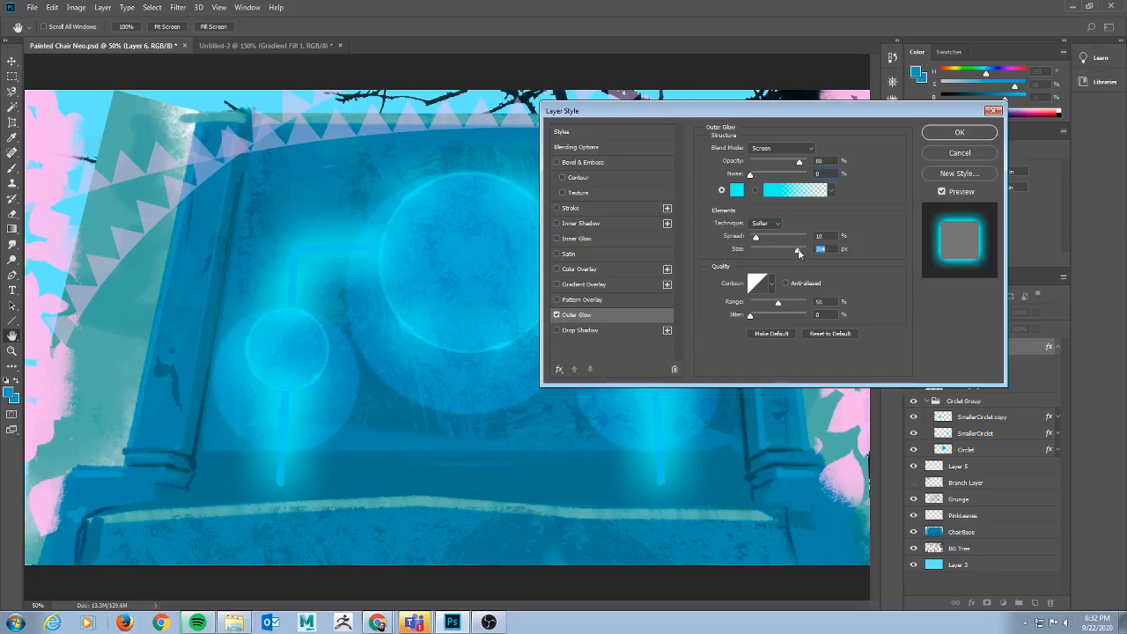
left_click_drag(801, 252, 778, 253)
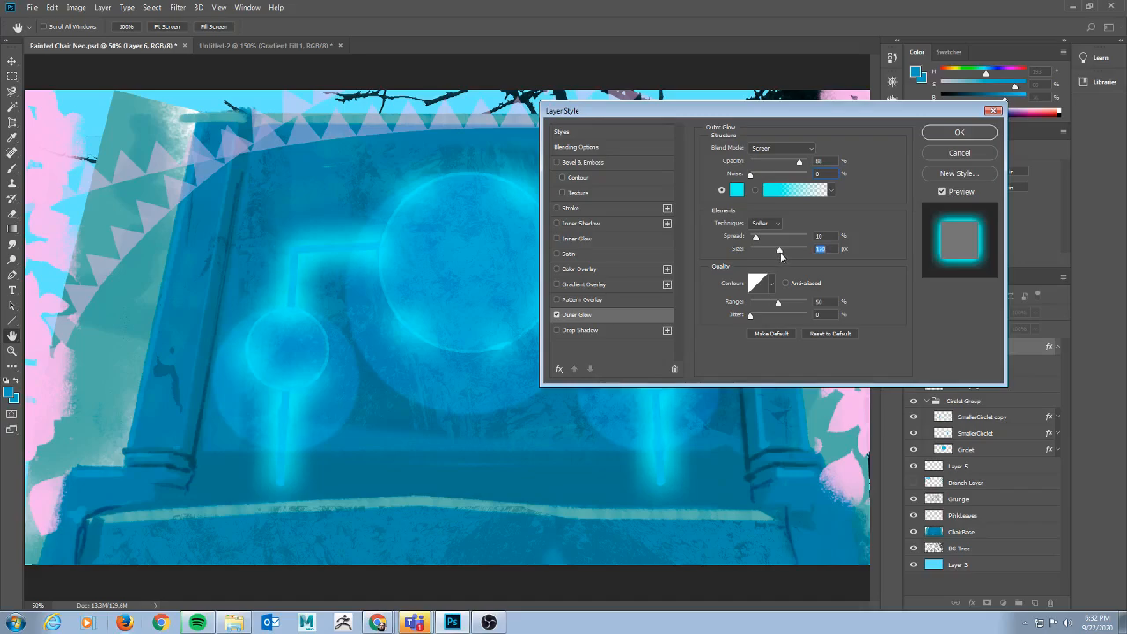
mouse_move(802, 252)
left_mouse_down()
mouse_move(768, 253)
mouse_move(770, 238)
mouse_move(783, 252)
left_mouse_up()
left_click_drag(806, 163, 788, 166)
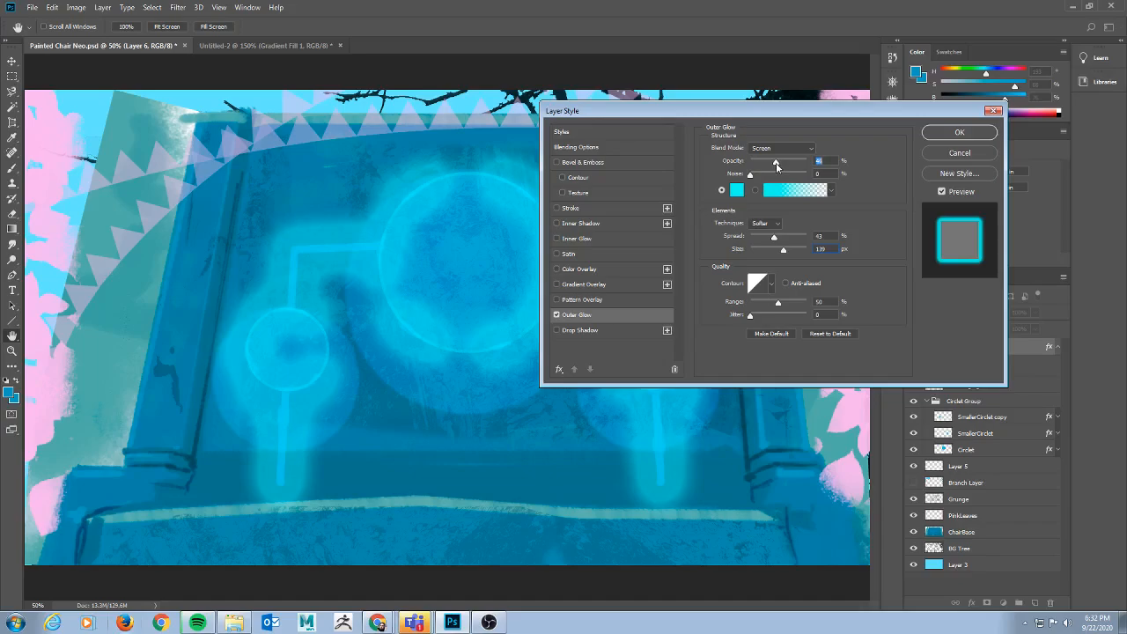
left_click_drag(782, 251, 750, 242)
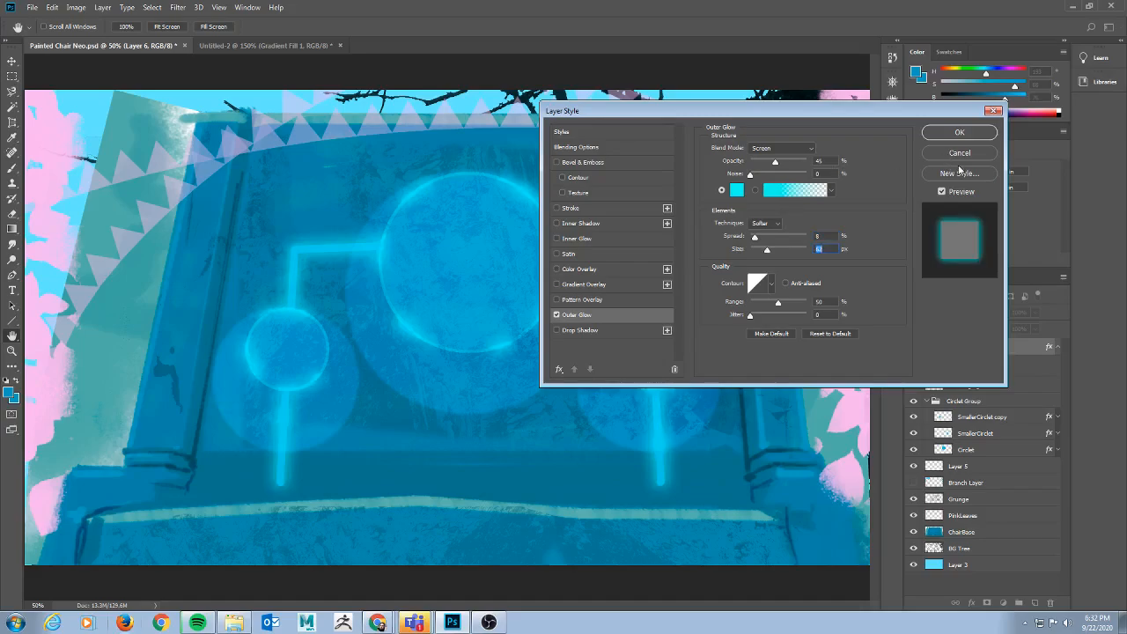
left_click(981, 137)
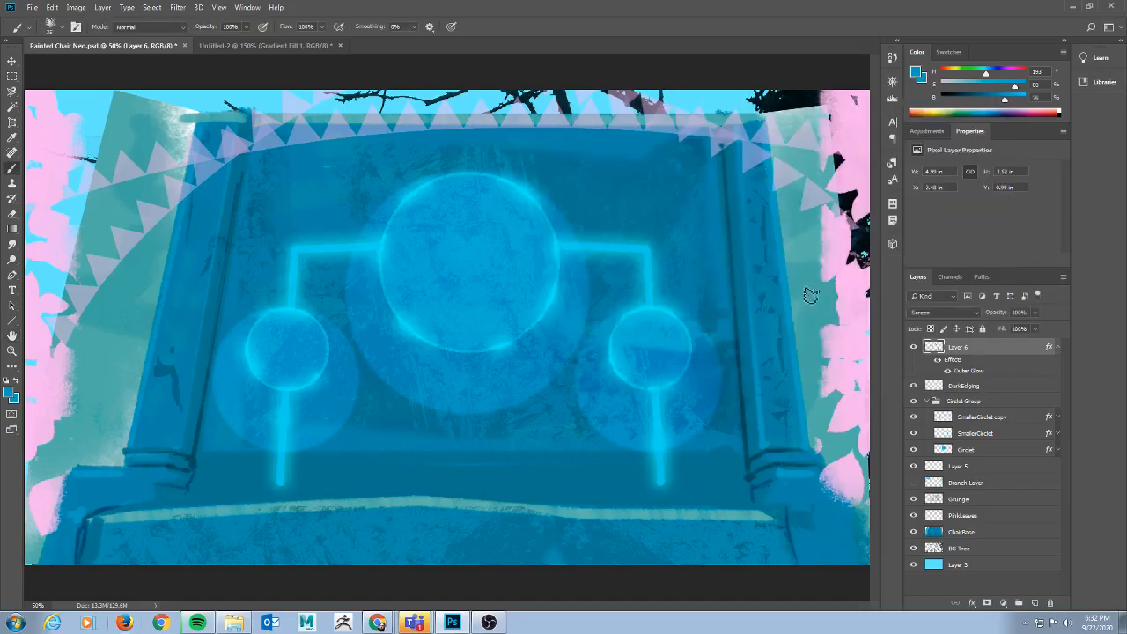
Compare the ornaments with Layer 6 and its Outer Glow effect hidden and shown.
left_click(914, 348)
left_click(914, 348)
left_click(938, 360)
left_click(938, 360)
left_click(938, 360)
left_click(939, 360)
left_click(939, 360)
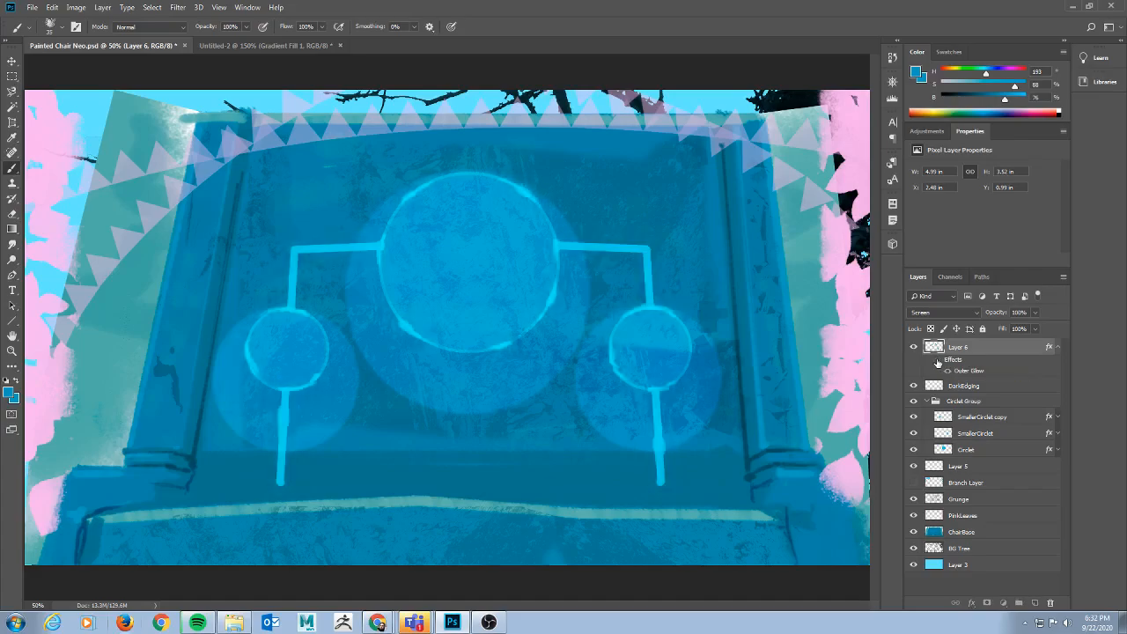
left_click(938, 360)
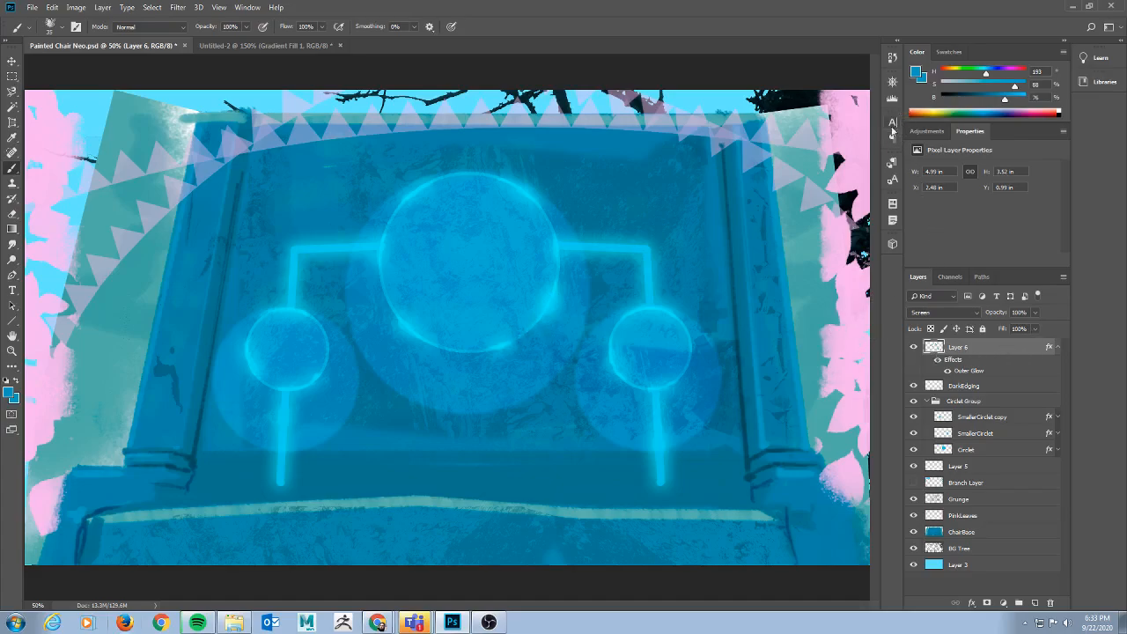
Paint small sparkle highlights in light blue (saturation 45%, brightness 100%) around the large circle's rim and the left connector line on Layer 6.
left_click(9, 393)
left_click_drag(877, 313, 862, 306)
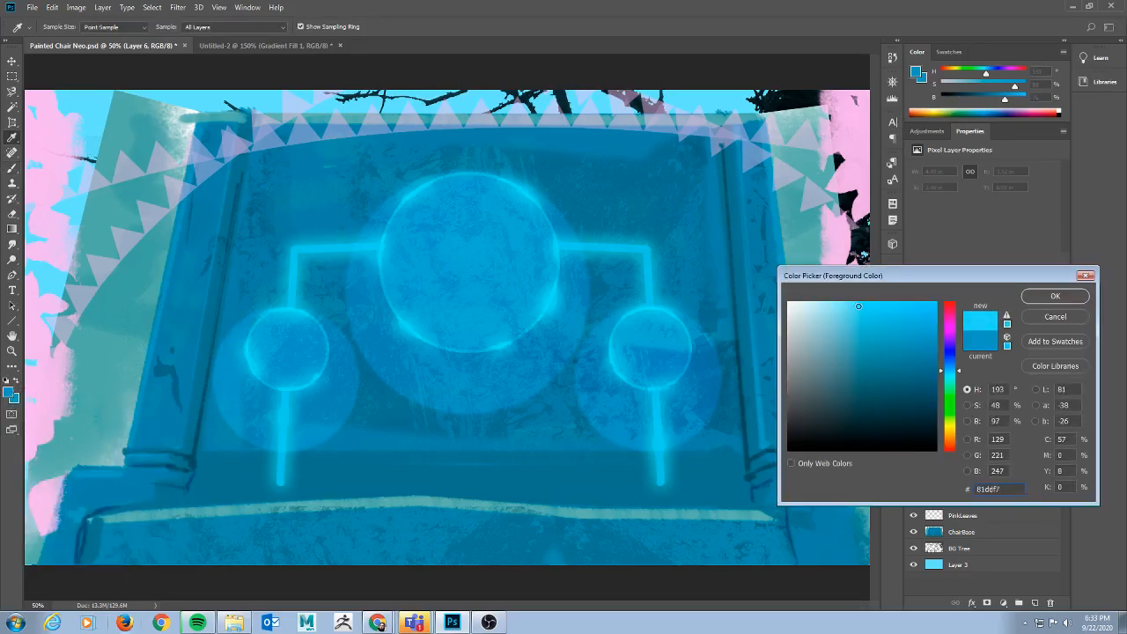
left_click(1055, 296)
key("b")
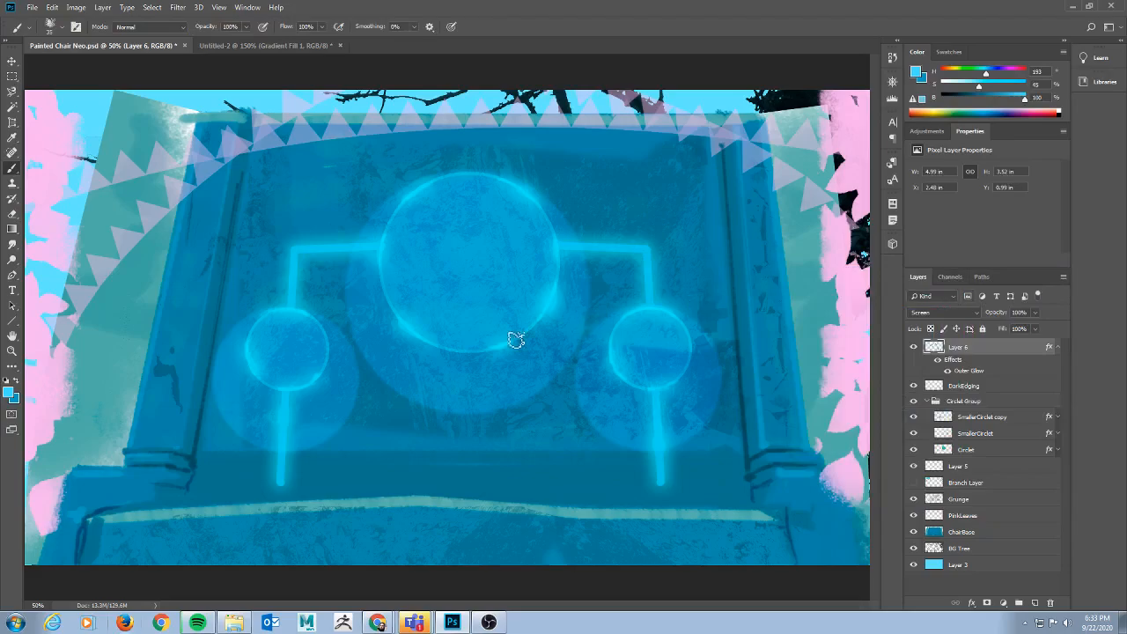
left_click(409, 330)
left_click_drag(411, 332, 414, 349)
left_click_drag(527, 192, 526, 197)
mouse_move(427, 193)
left_mouse_down()
mouse_move(427, 204)
mouse_move(429, 188)
left_mouse_up()
key("[")
left_click_drag(428, 181, 464, 161)
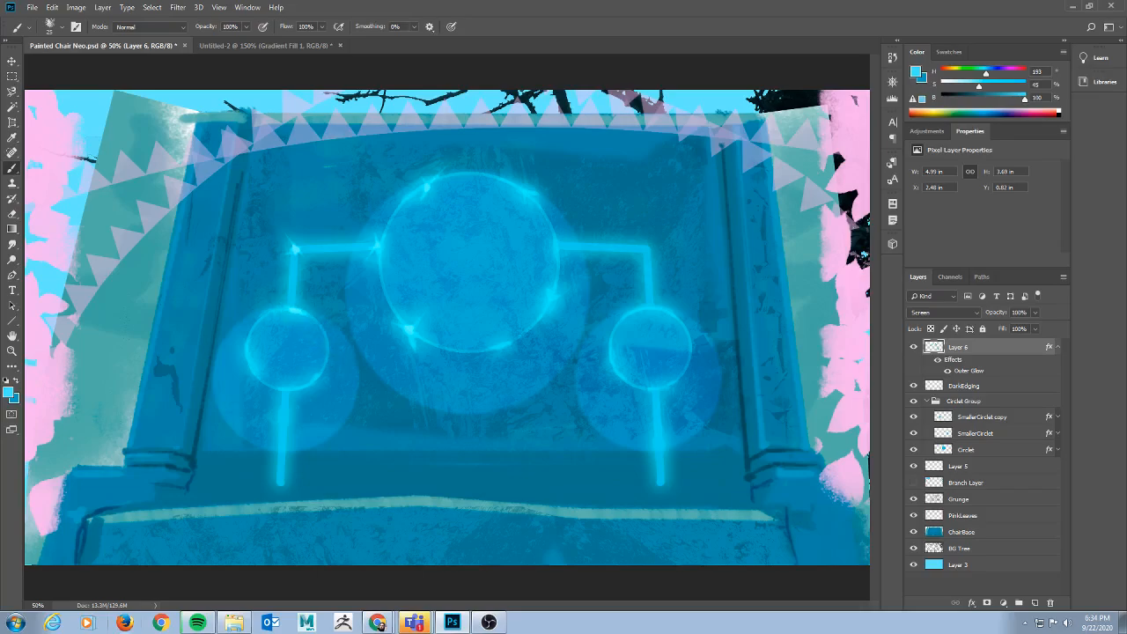
Paint sparkle highlights on the small circles' rims and the left vertical line, erasing the stray mark beside the left circle.
left_click(245, 353)
left_click_drag(255, 376, 243, 362)
key("F5")
left_click(718, 115)
left_click(683, 119)
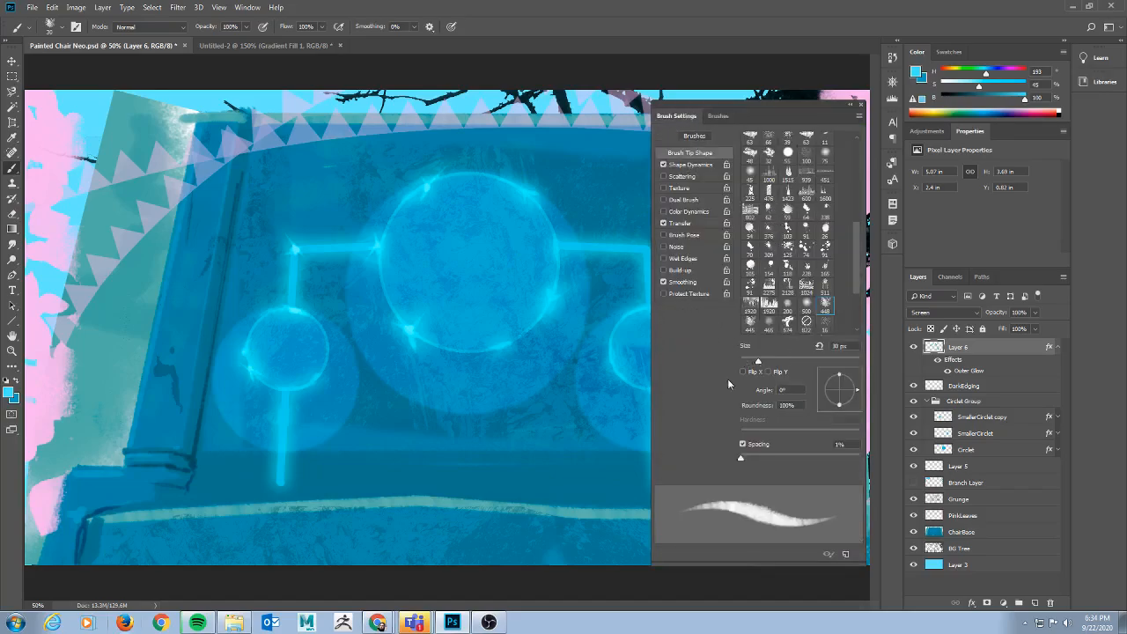
key("F5")
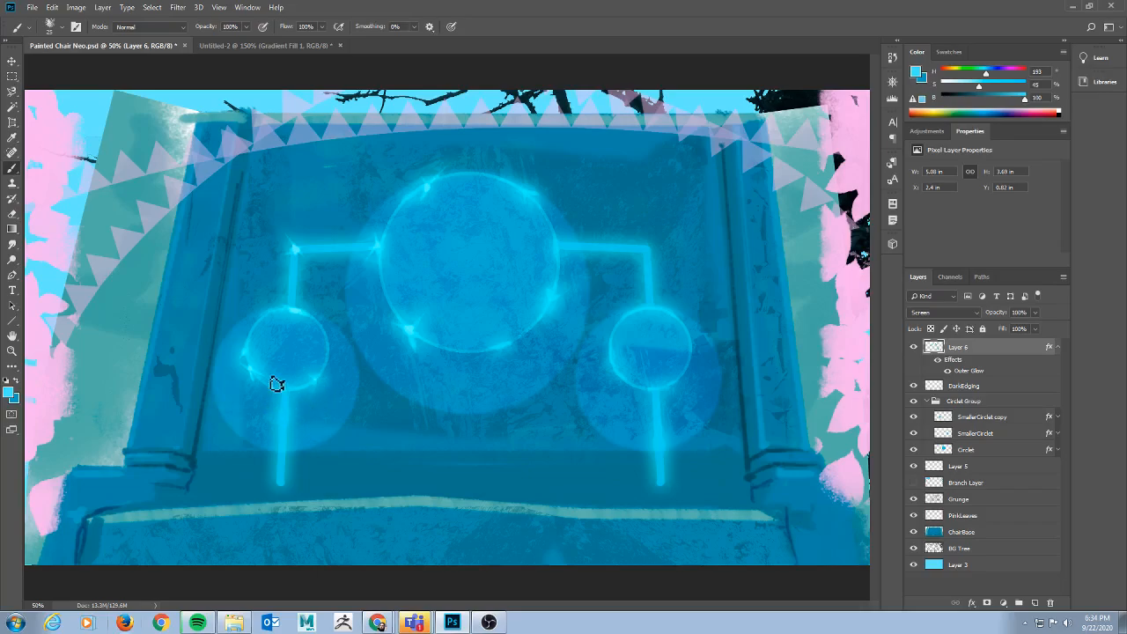
key("e")
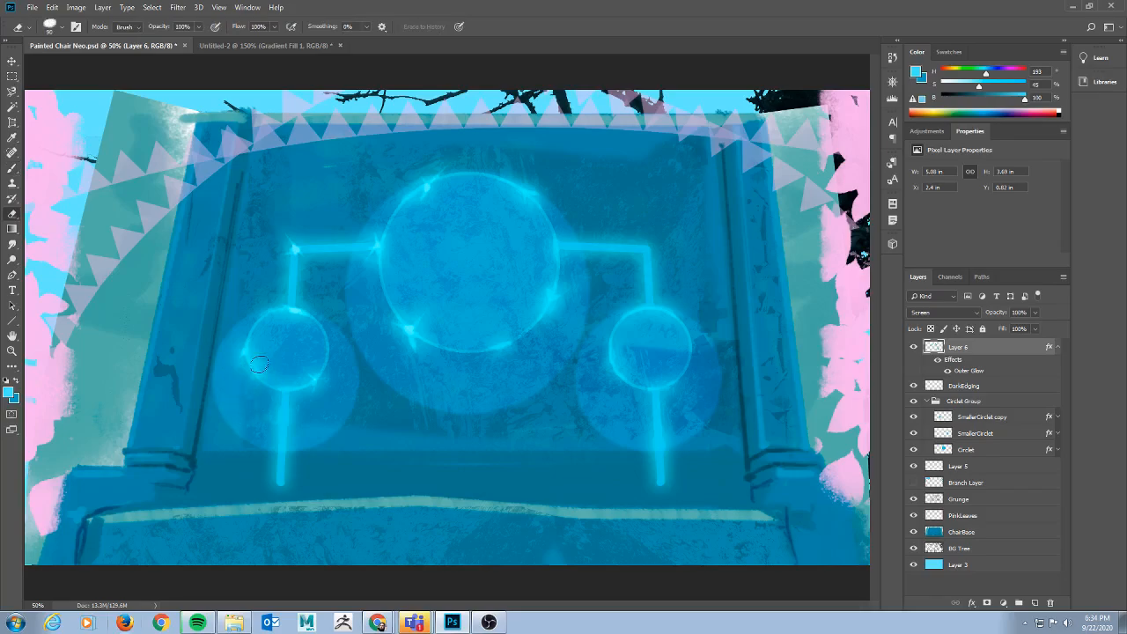
key("b")
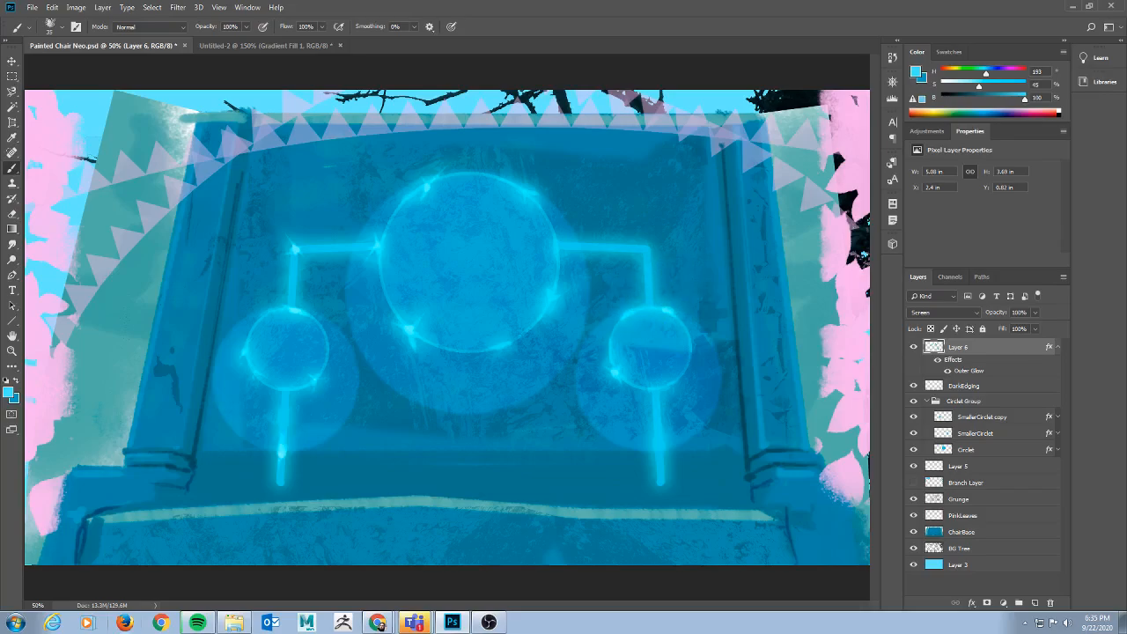
Soften the right connector line with a sampled darker blue, and paint a light blue streak along it near the corner.
left_click(635, 243)
left_click(618, 244, "alt")
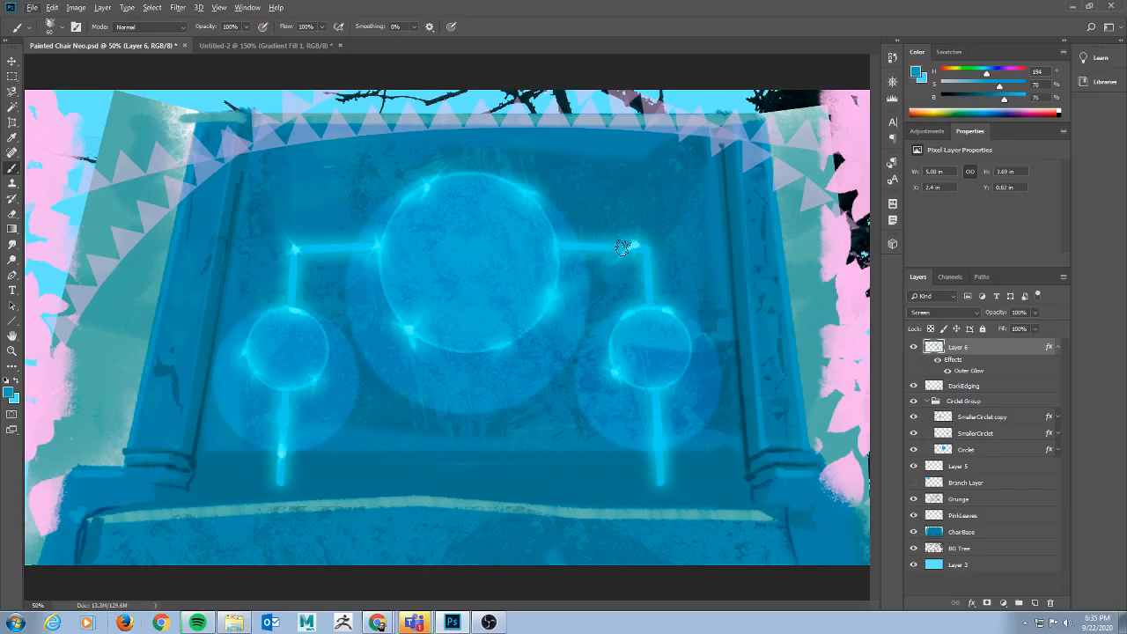
left_click_drag(559, 255, 629, 246)
left_click(638, 253, "alt")
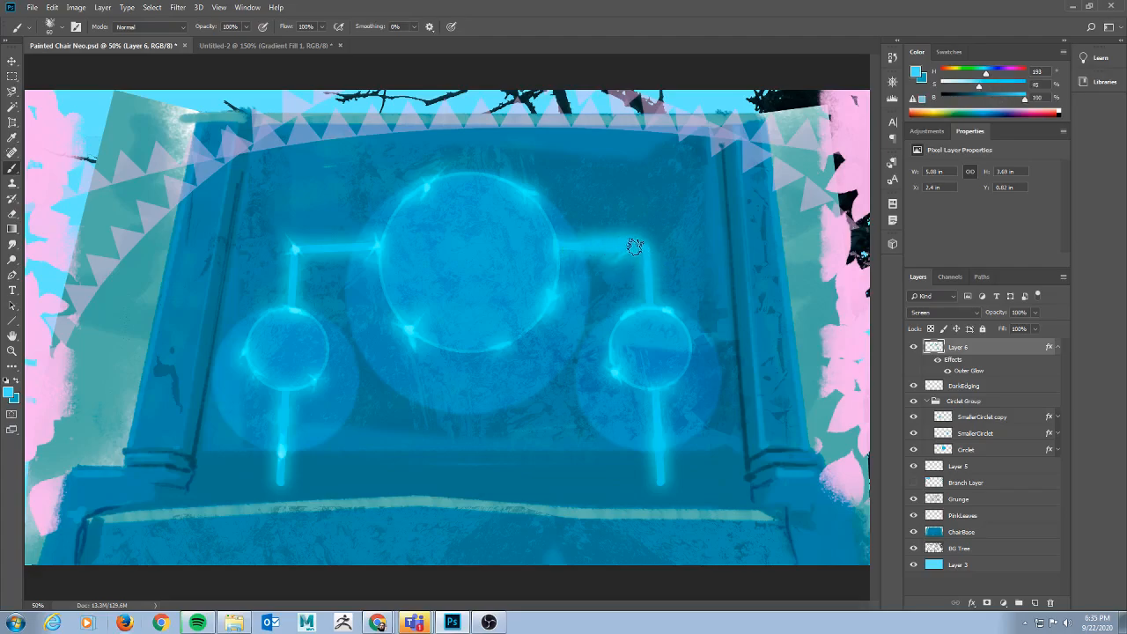
mouse_move(626, 251)
left_mouse_down()
mouse_move(651, 239)
mouse_move(625, 248)
mouse_move(664, 250)
mouse_move(591, 247)
left_mouse_up()
Paint bright tips at the lower ends of both vertical lines with a smaller brush.
key("[")
key("[")
left_click(661, 486)
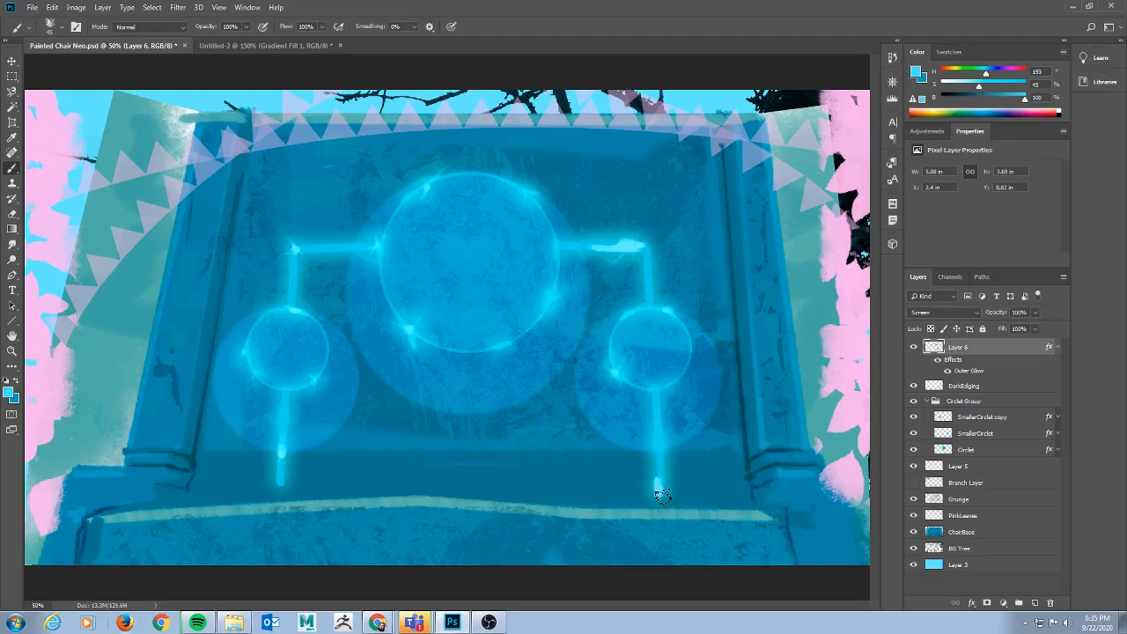
mouse_move(281, 482)
left_mouse_down()
mouse_move(274, 495)
mouse_move(288, 498)
left_mouse_up()
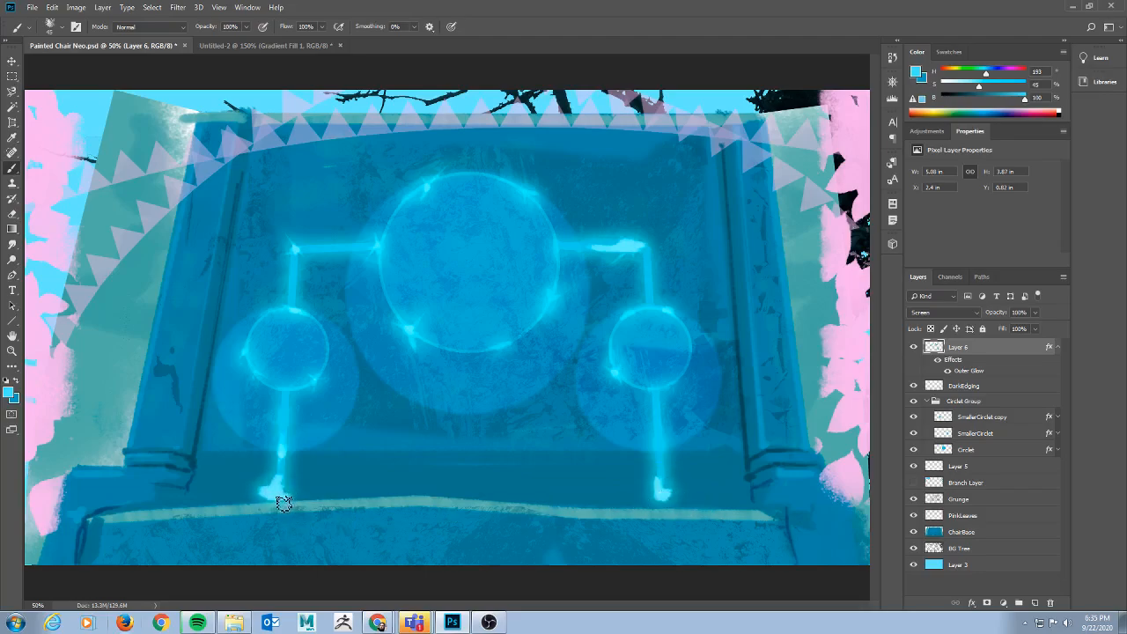
Paint soft pools of light at 20% brush opacity on the ledge around both line ends, and trim them with the Eraser.
key("]")
key("2")
left_click_drag(267, 489, 150, 503)
left_click_drag(270, 491, 359, 490)
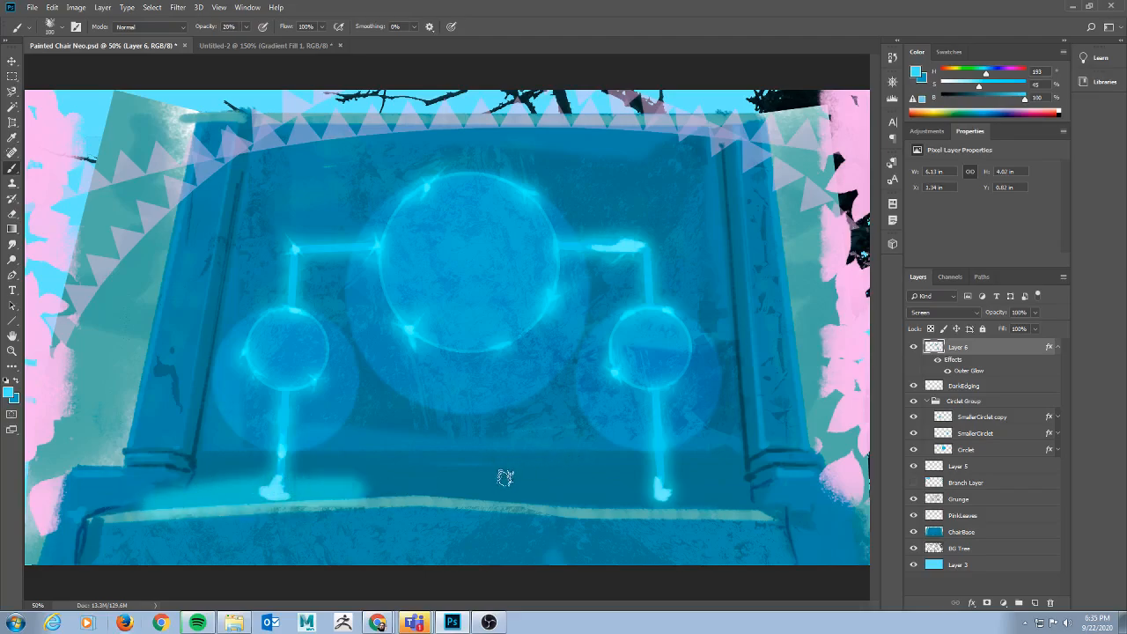
mouse_move(541, 499)
left_mouse_down()
mouse_move(800, 496)
mouse_move(827, 485)
mouse_move(829, 468)
mouse_move(767, 489)
mouse_move(792, 473)
mouse_move(761, 495)
left_mouse_up()
key("bracketright")
key("ctrl+z")
key("e")
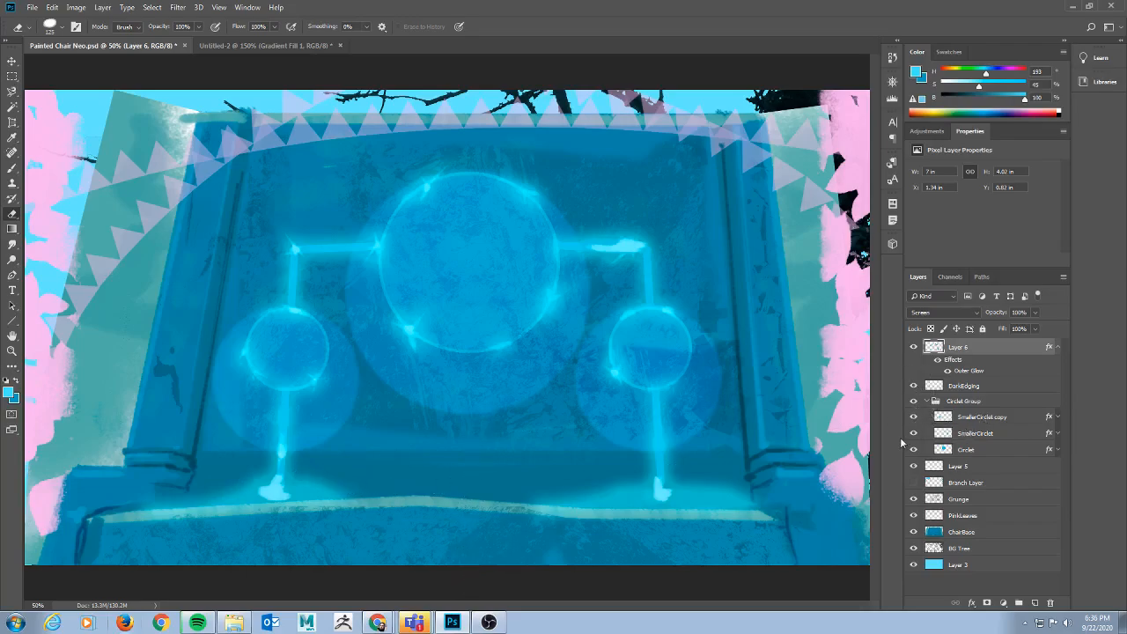
Show the Branch Layer, and paint brighter spill strokes at the base of both vertical lines at 80% and 60% brush opacity.
left_click(915, 483)
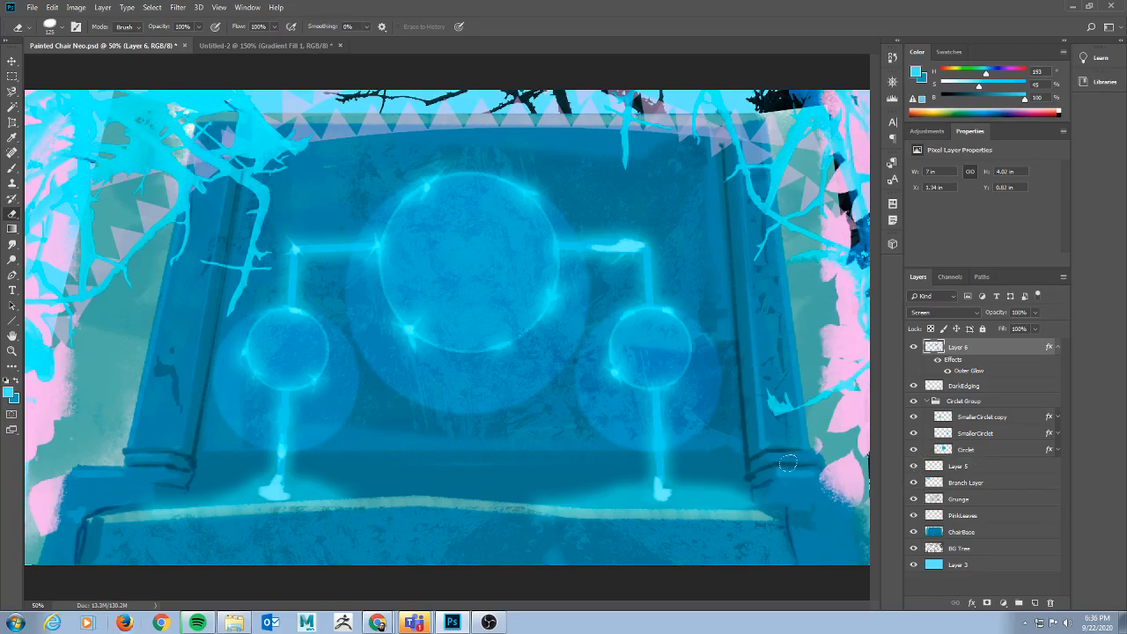
key("b")
key("bracketleft")
key("bracketleft")
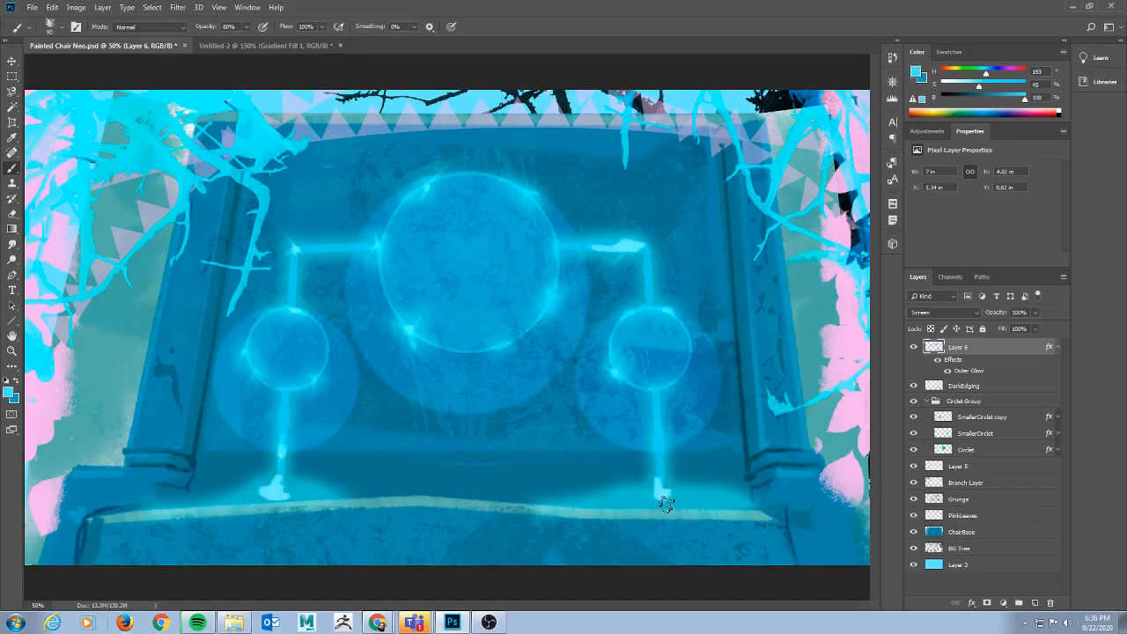
key("8")
key("ctrl+z")
mouse_move(659, 501)
left_mouse_down()
mouse_move(701, 510)
mouse_move(620, 506)
left_mouse_up()
key("6")
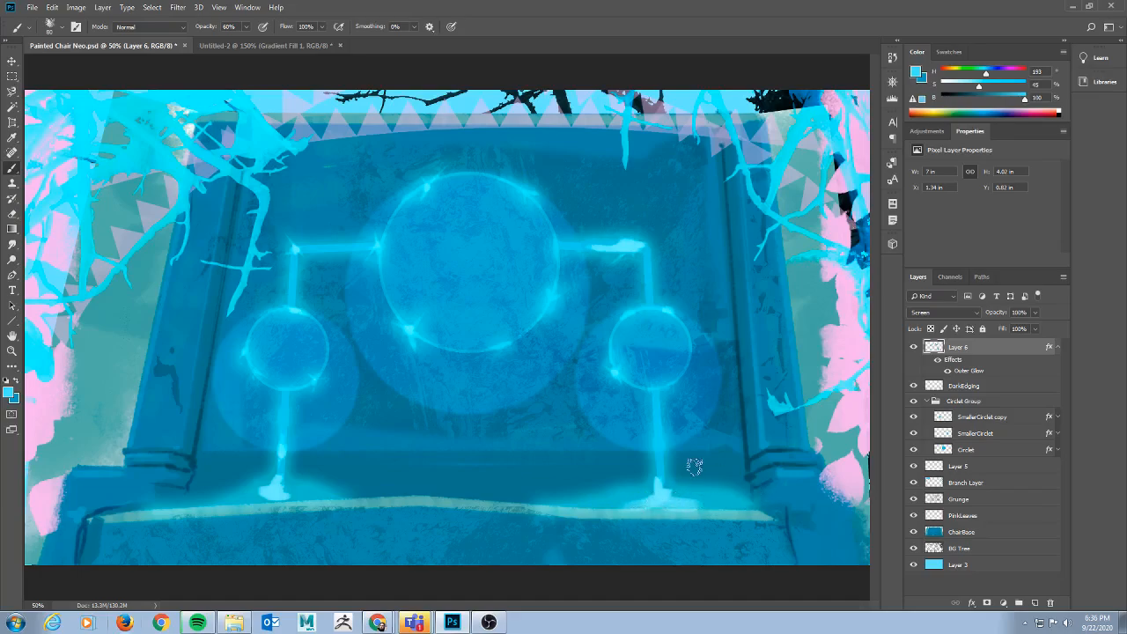
left_click_drag(273, 494, 247, 501)
key("s")
left_click(254, 495)
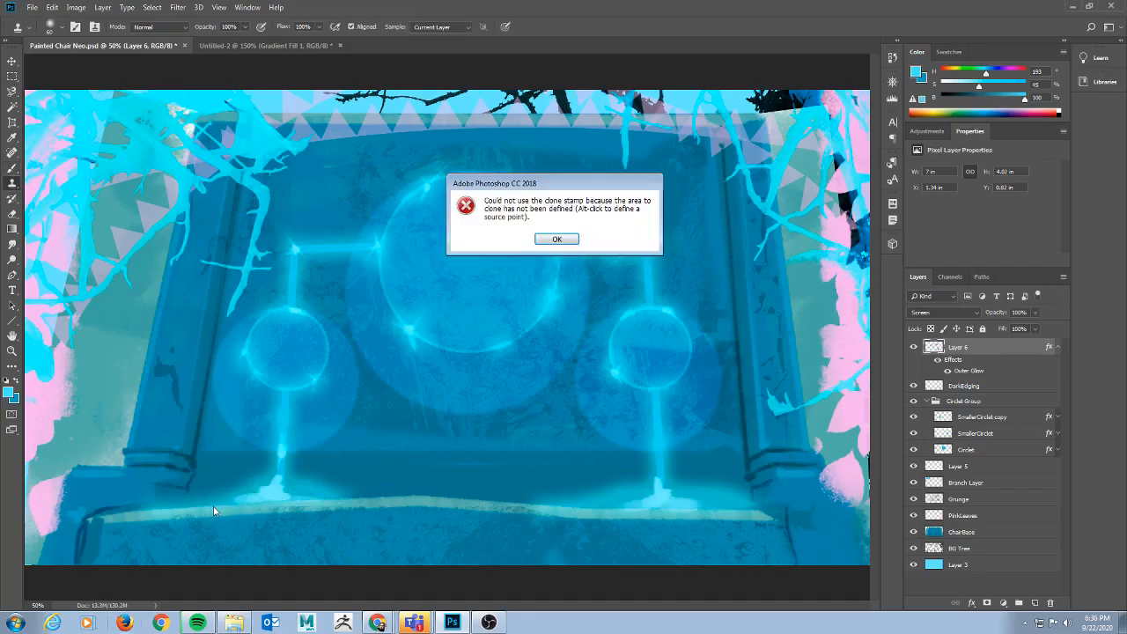
left_click(558, 240)
key("b")
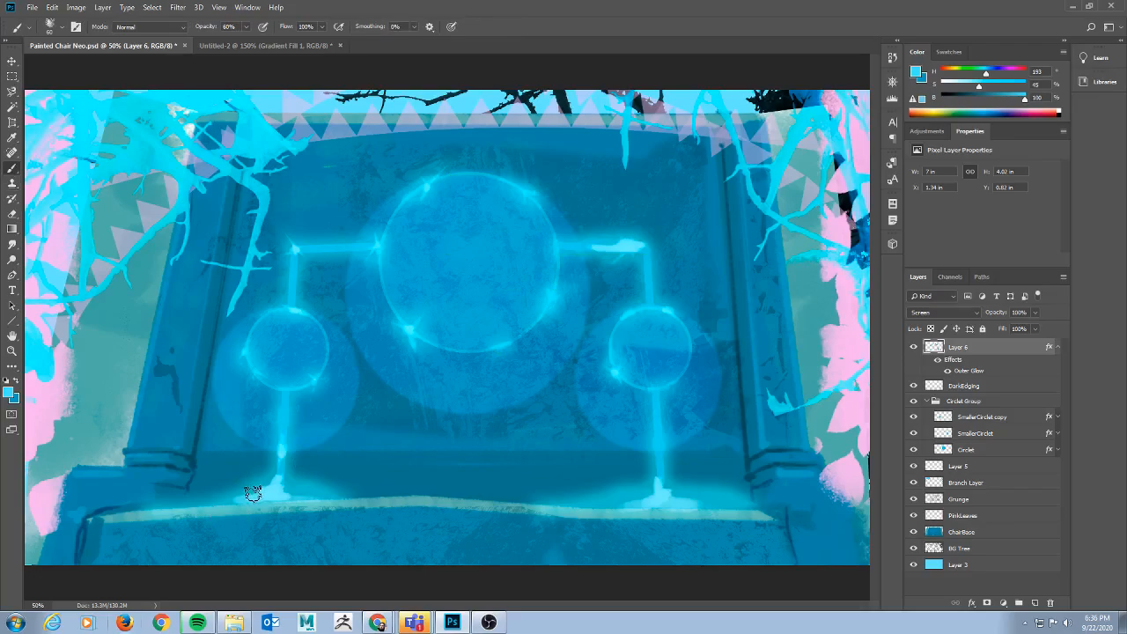
Trim the outer end of the bright spill beneath the left vertical line by painting over it with the darker blue.
left_click(253, 495, "alt")
mouse_move(253, 495)
left_mouse_down()
mouse_move(278, 477)
mouse_move(231, 497)
left_mouse_up()
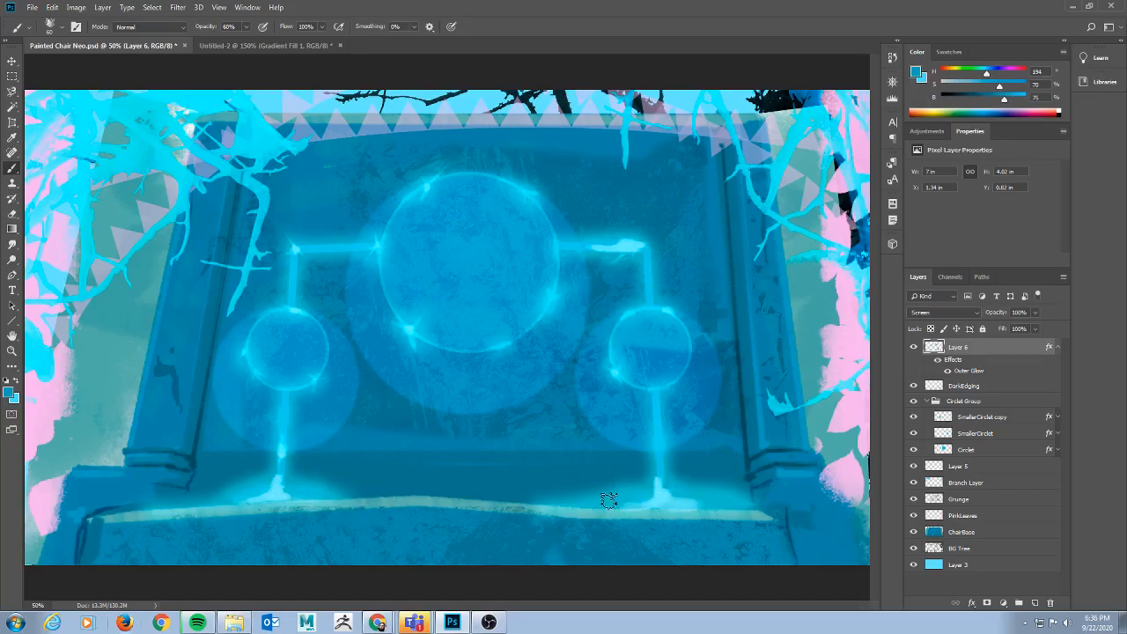
Dab a sampled light blue highlight low on the left vertical line with a smaller brush, and save the painting.
left_click(659, 487, "alt")
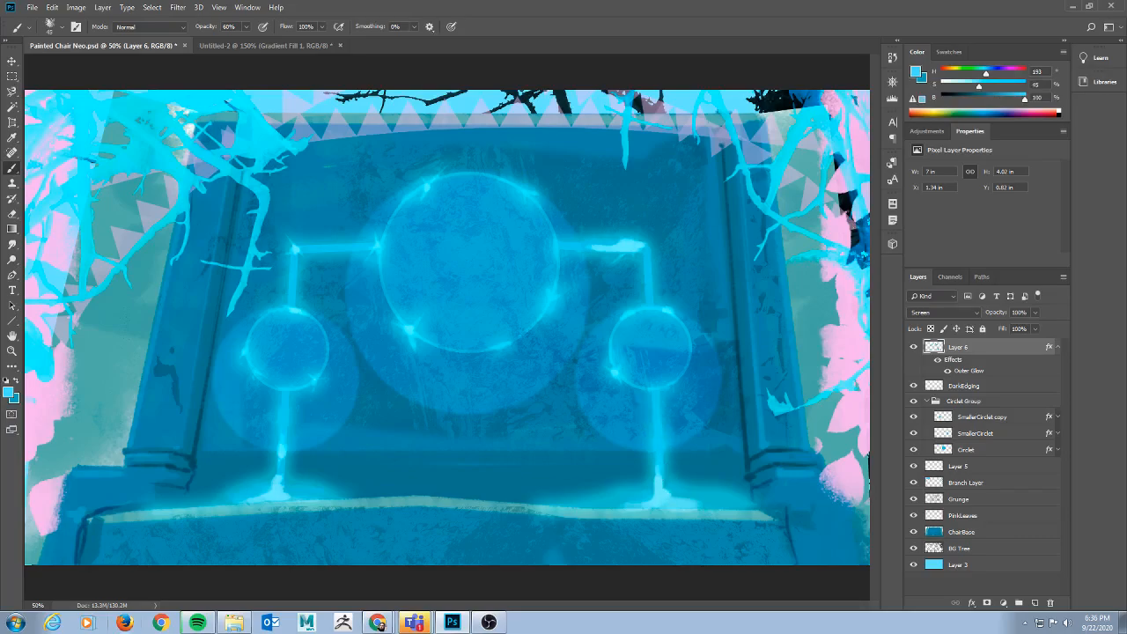
key("bracketleft")
key("bracketleft")
key("bracketleft")
left_click(281, 452)
key("ctrl+s")
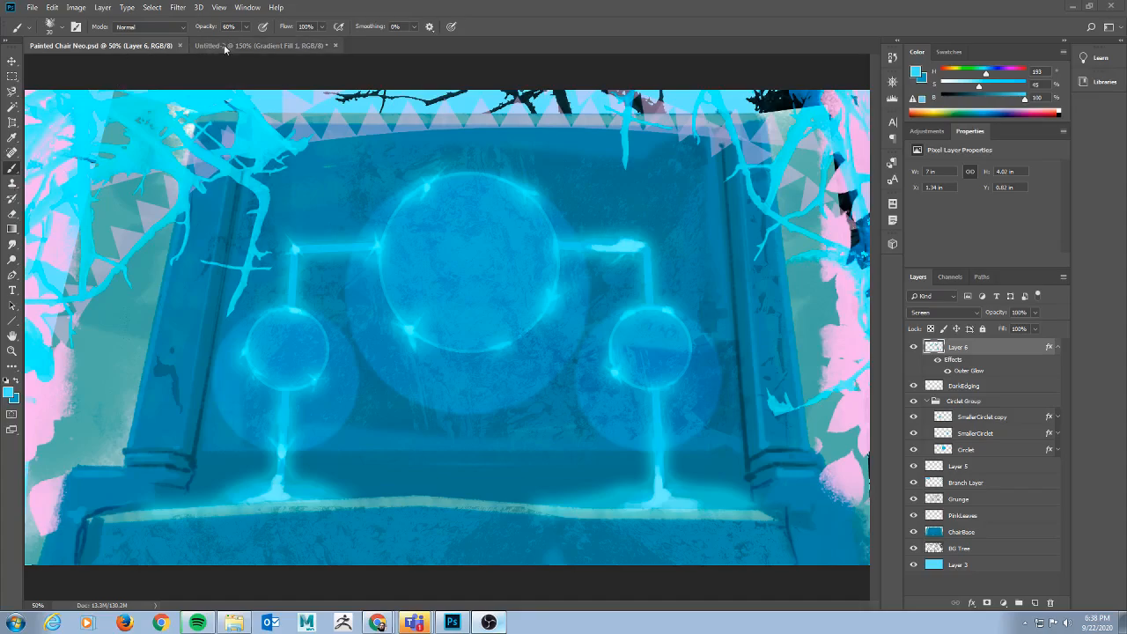
Switch to Chrome, open the Digital Paint and Compositing PDF from Sessions 6 in a maximized full-screen view, and go to the Initial Photo slide.
left_click(1073, 7)
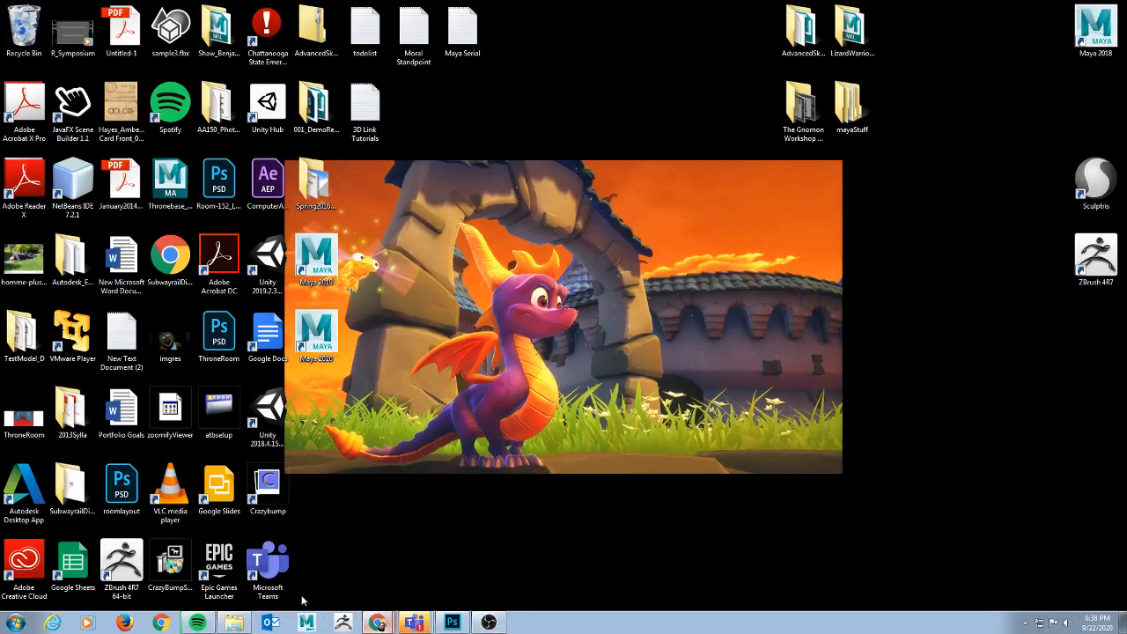
left_click(341, 572)
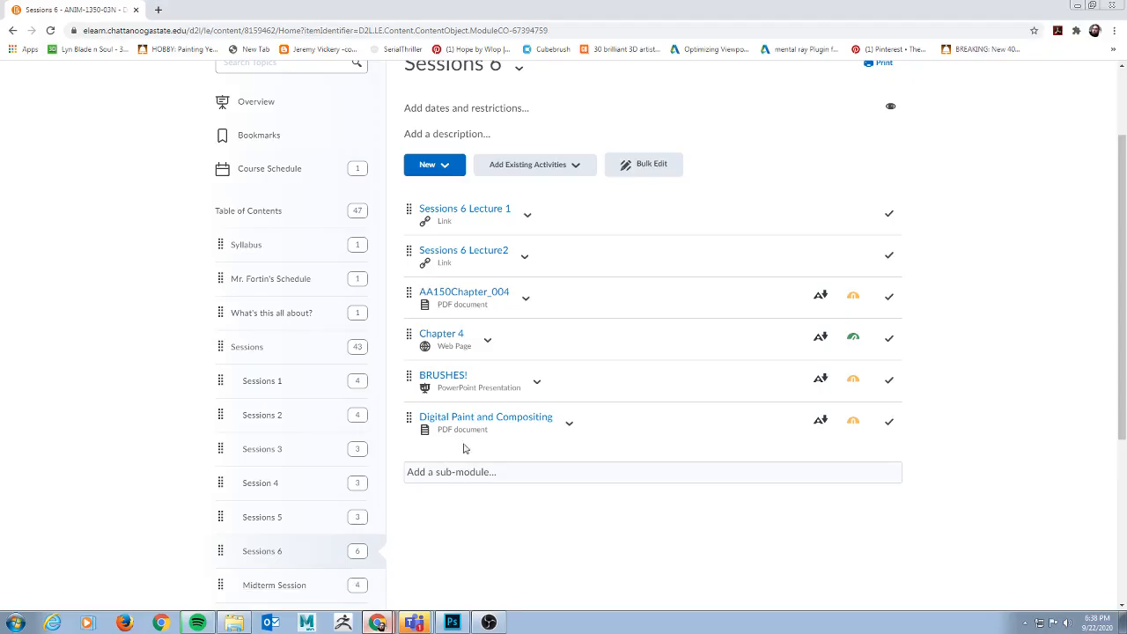
left_click(493, 423)
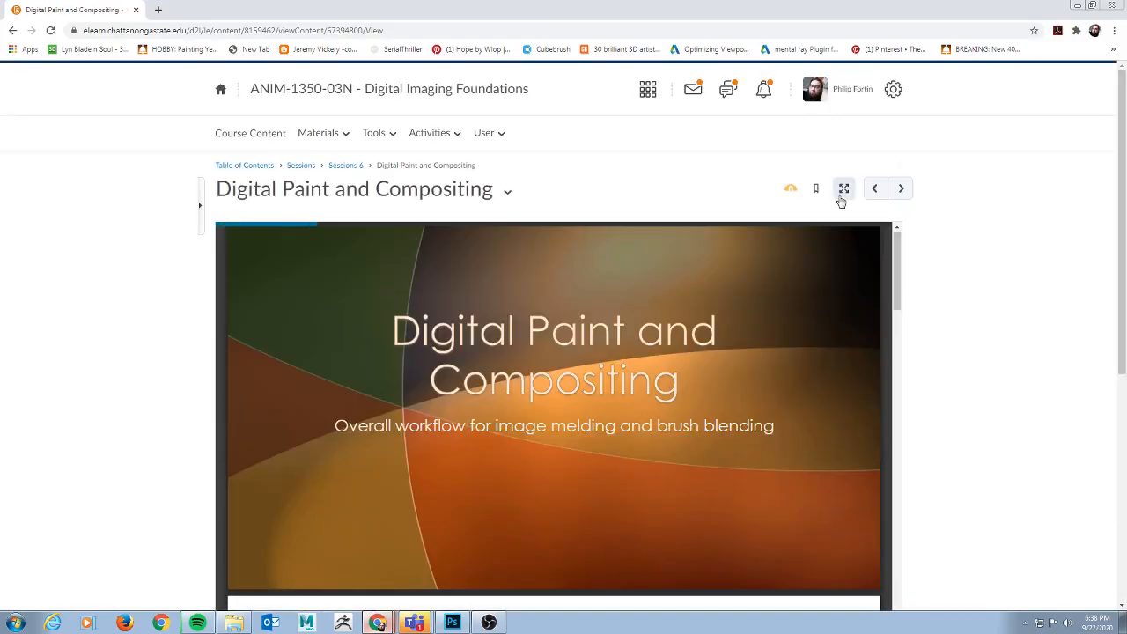
left_click(844, 188)
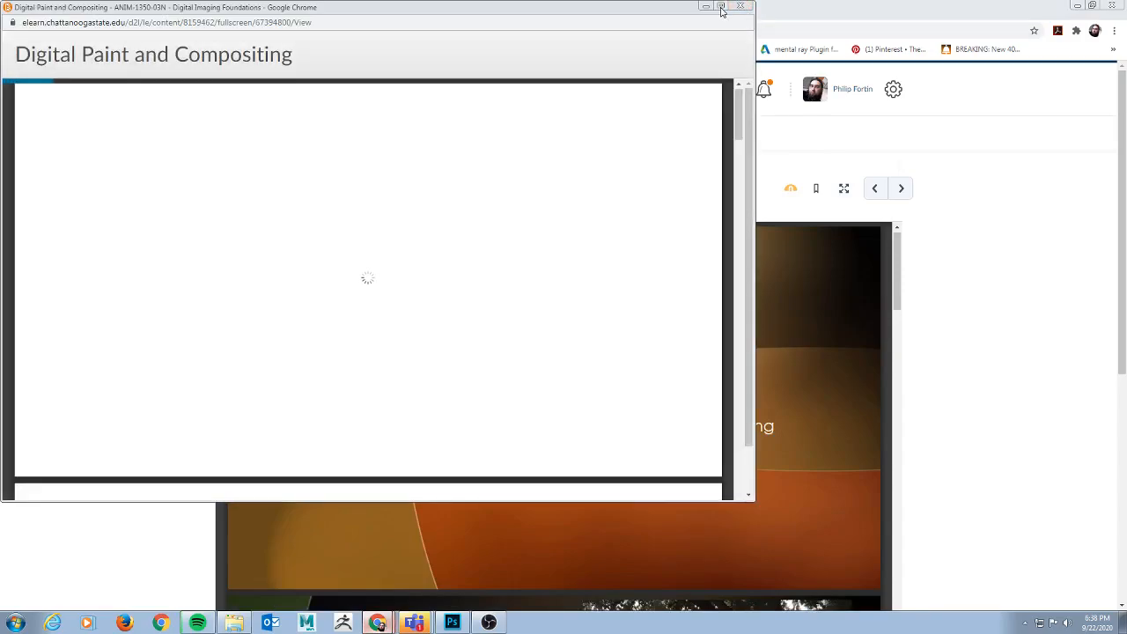
left_click(721, 7)
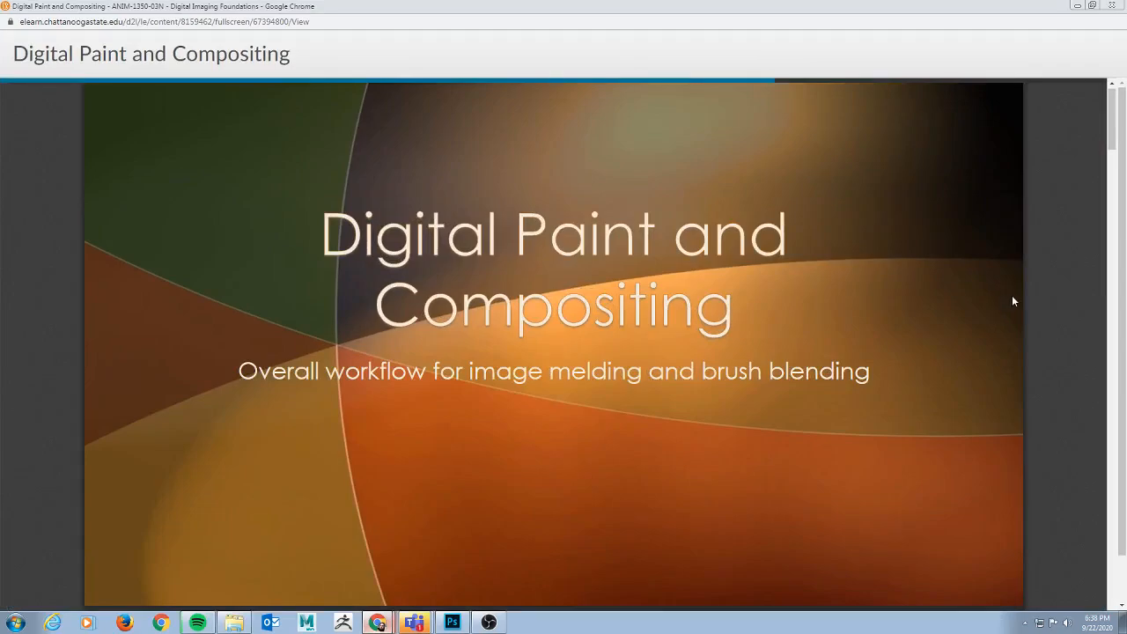
scroll(1013, 302, "down", 5)
scroll(1012, 302, "down", 2)
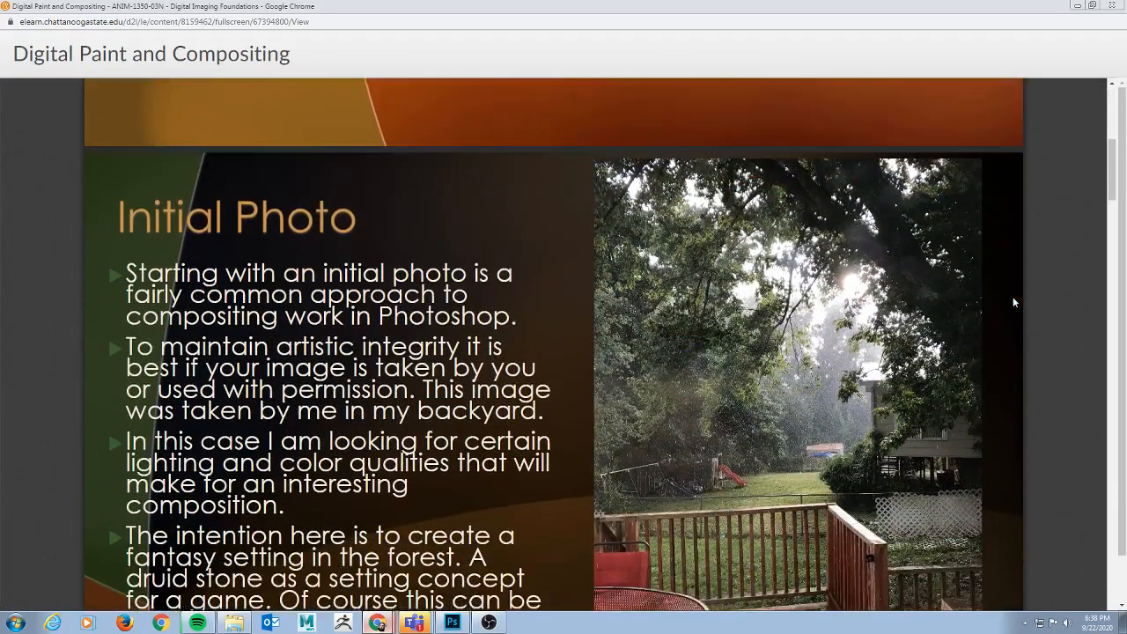